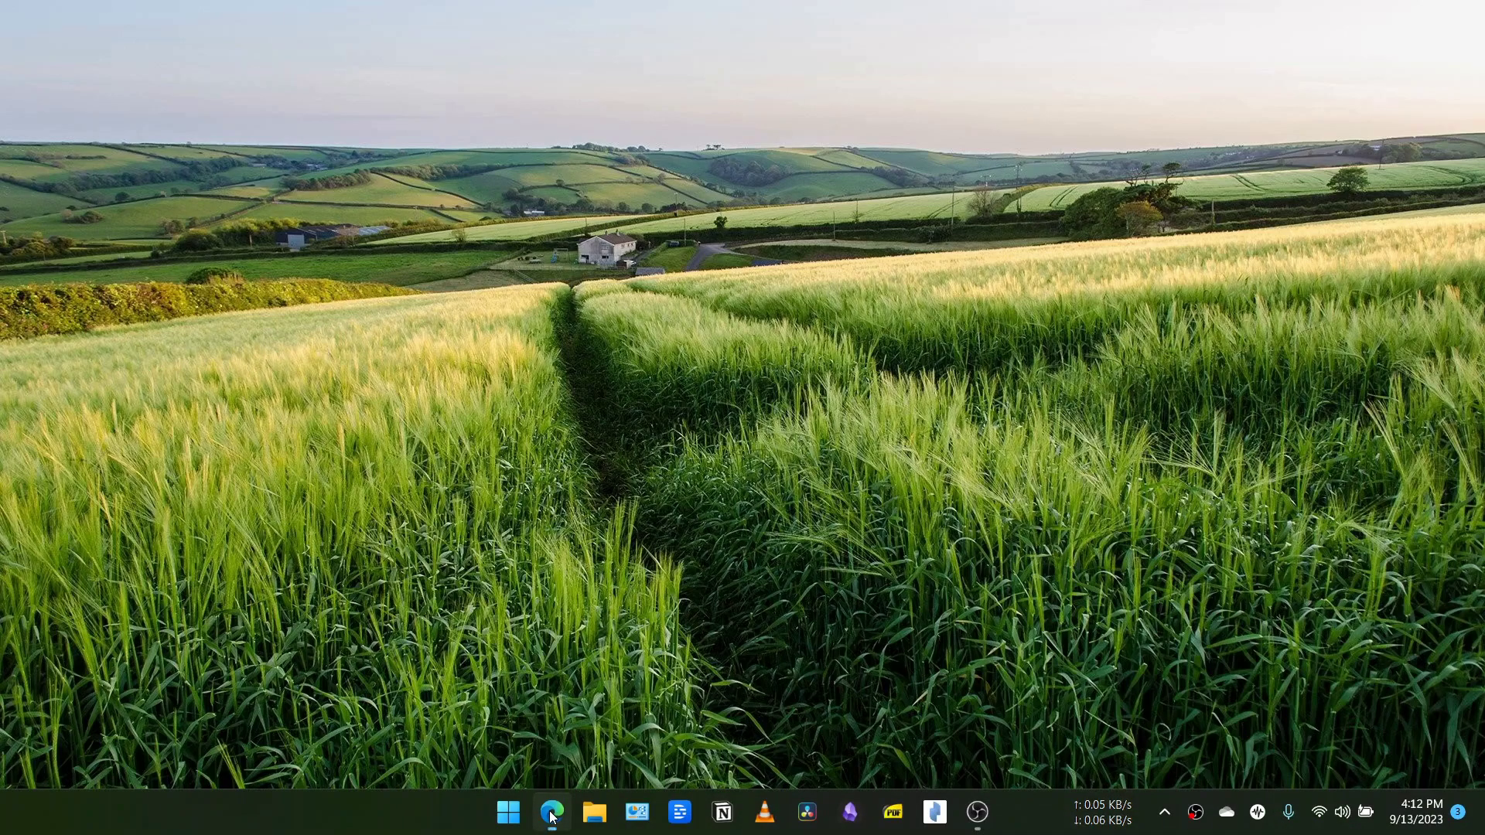
Open Microsoft Edge and review the Obsidian Publish page down to its features section
click(551, 812)
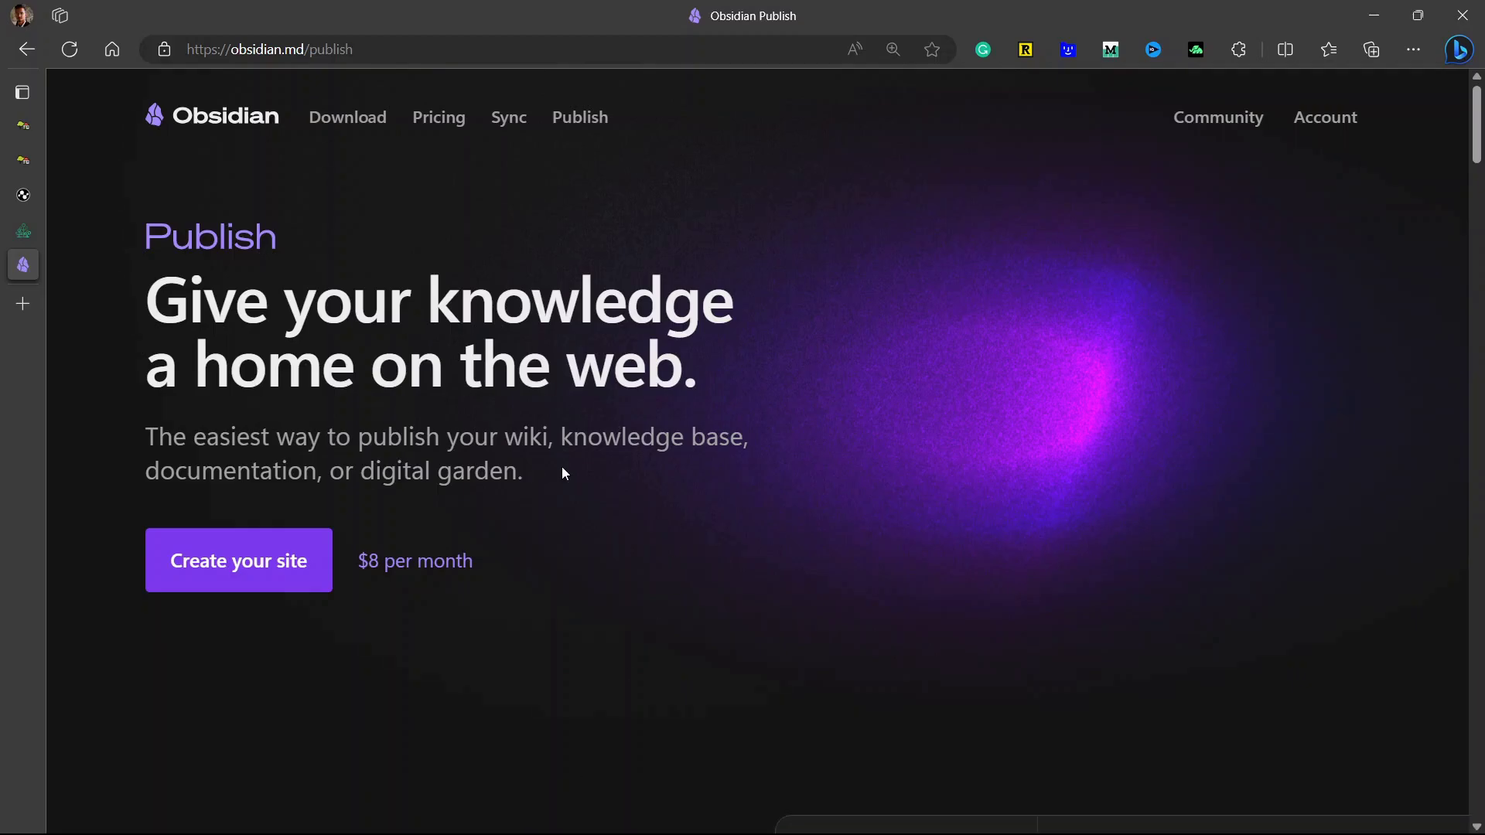
scroll(562, 473, down, 3)
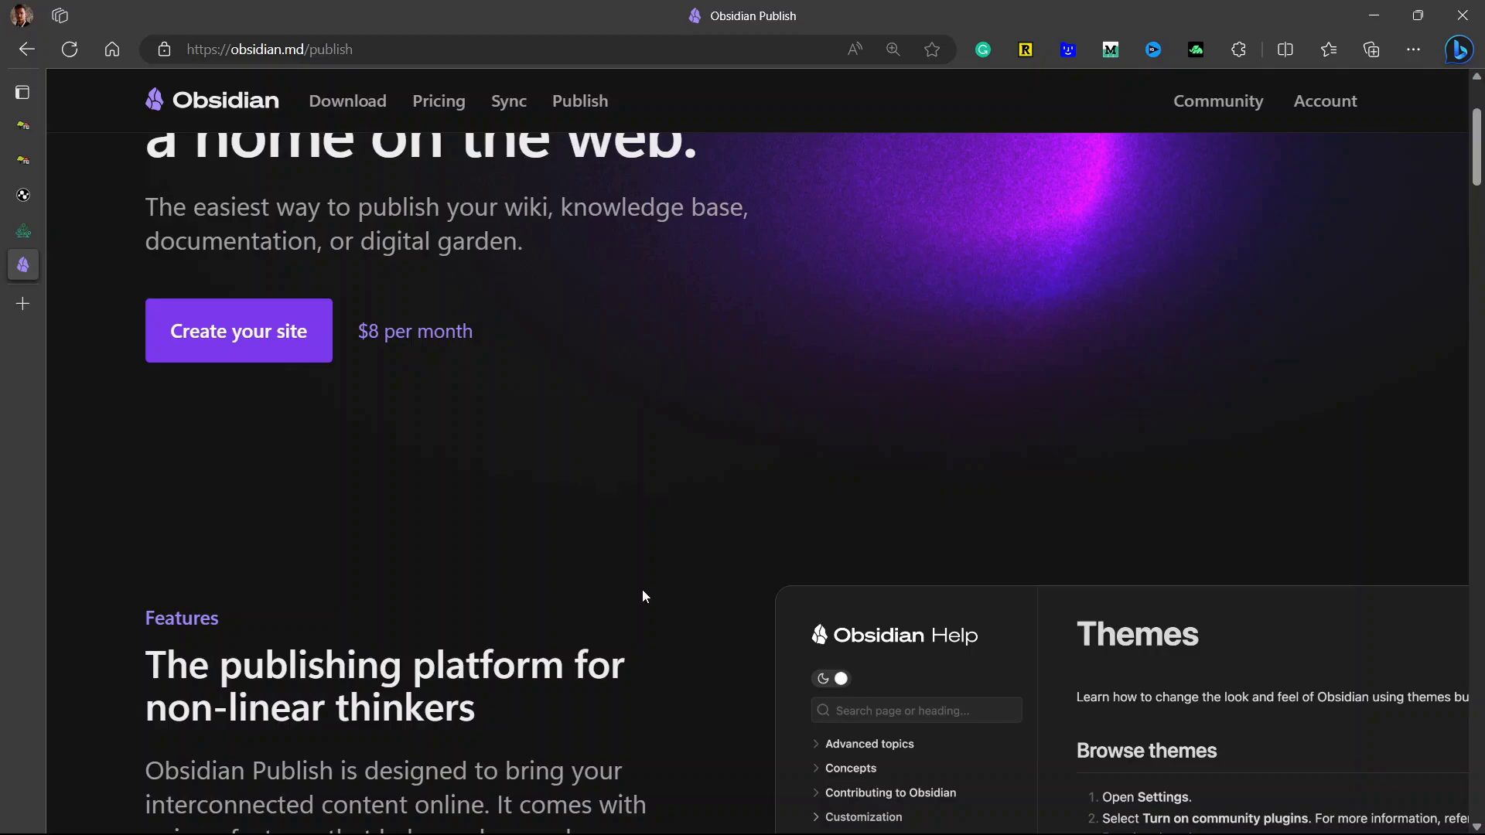
scroll(493, 416, down, 5)
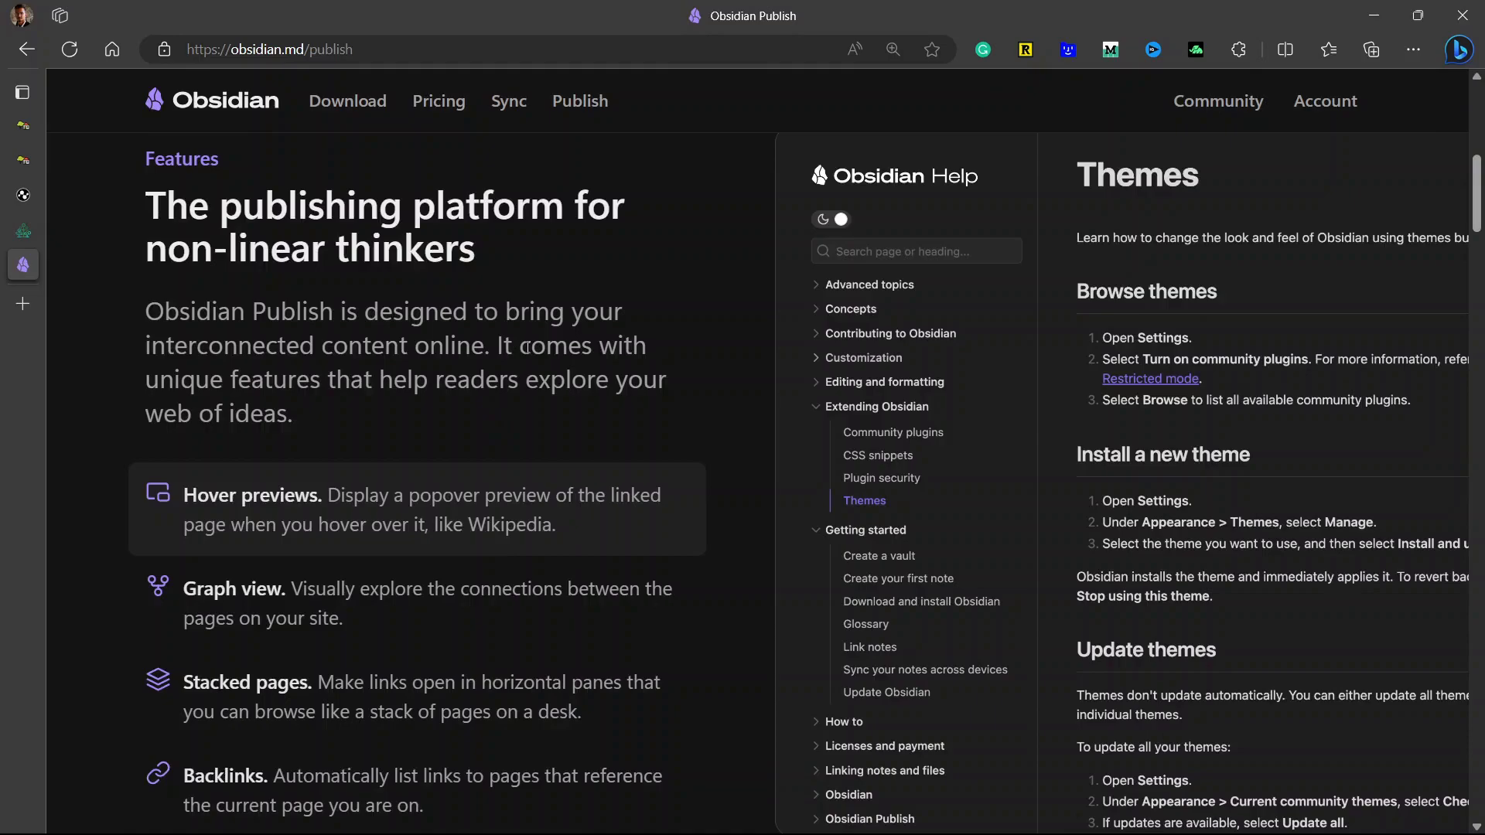
Switch from the Digital Garden docs to the personal digital garden homepage and examine its custom web address
key(ctrl+2)
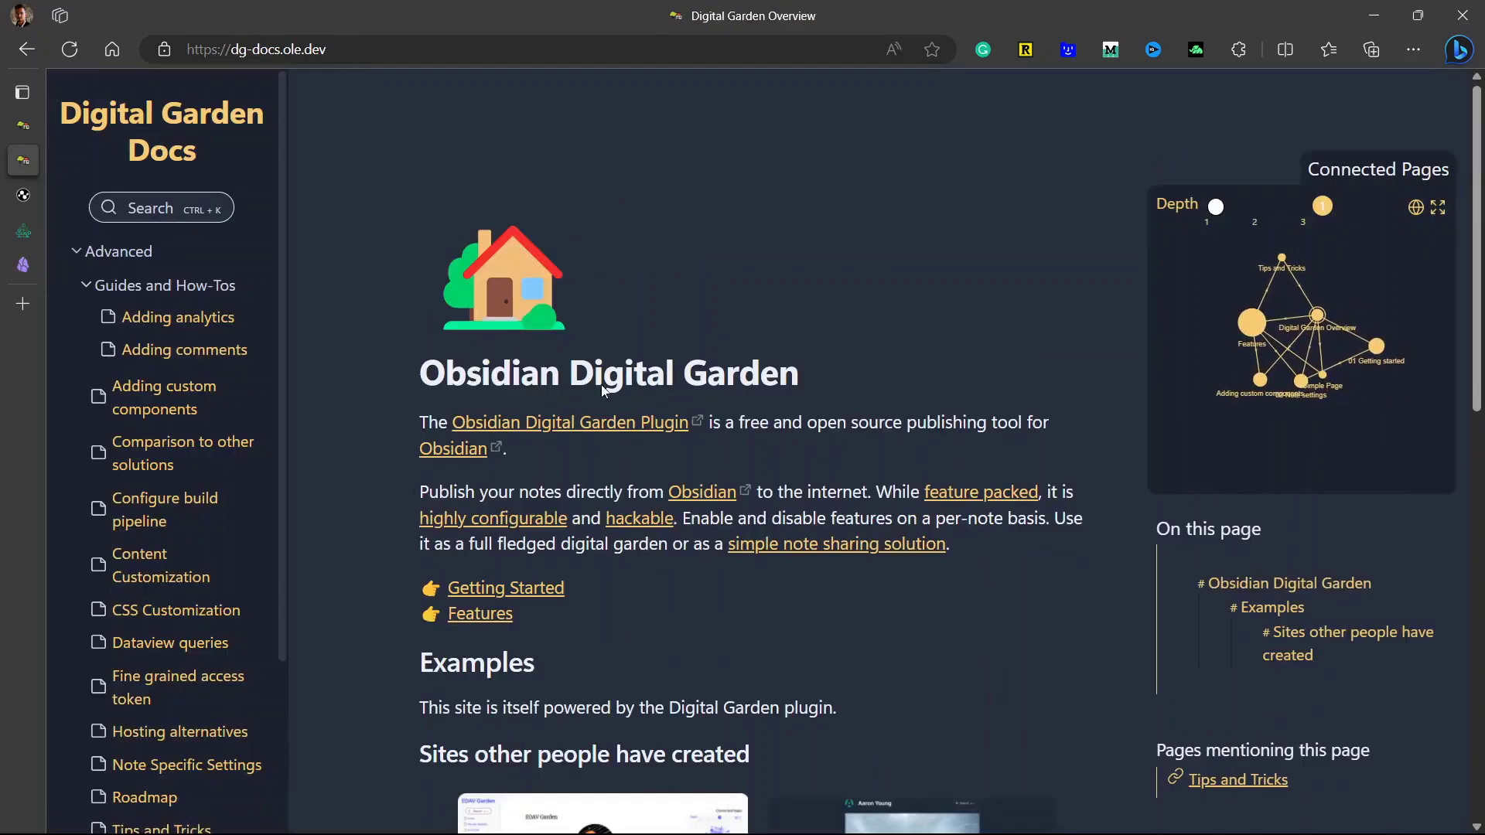
click(26, 133)
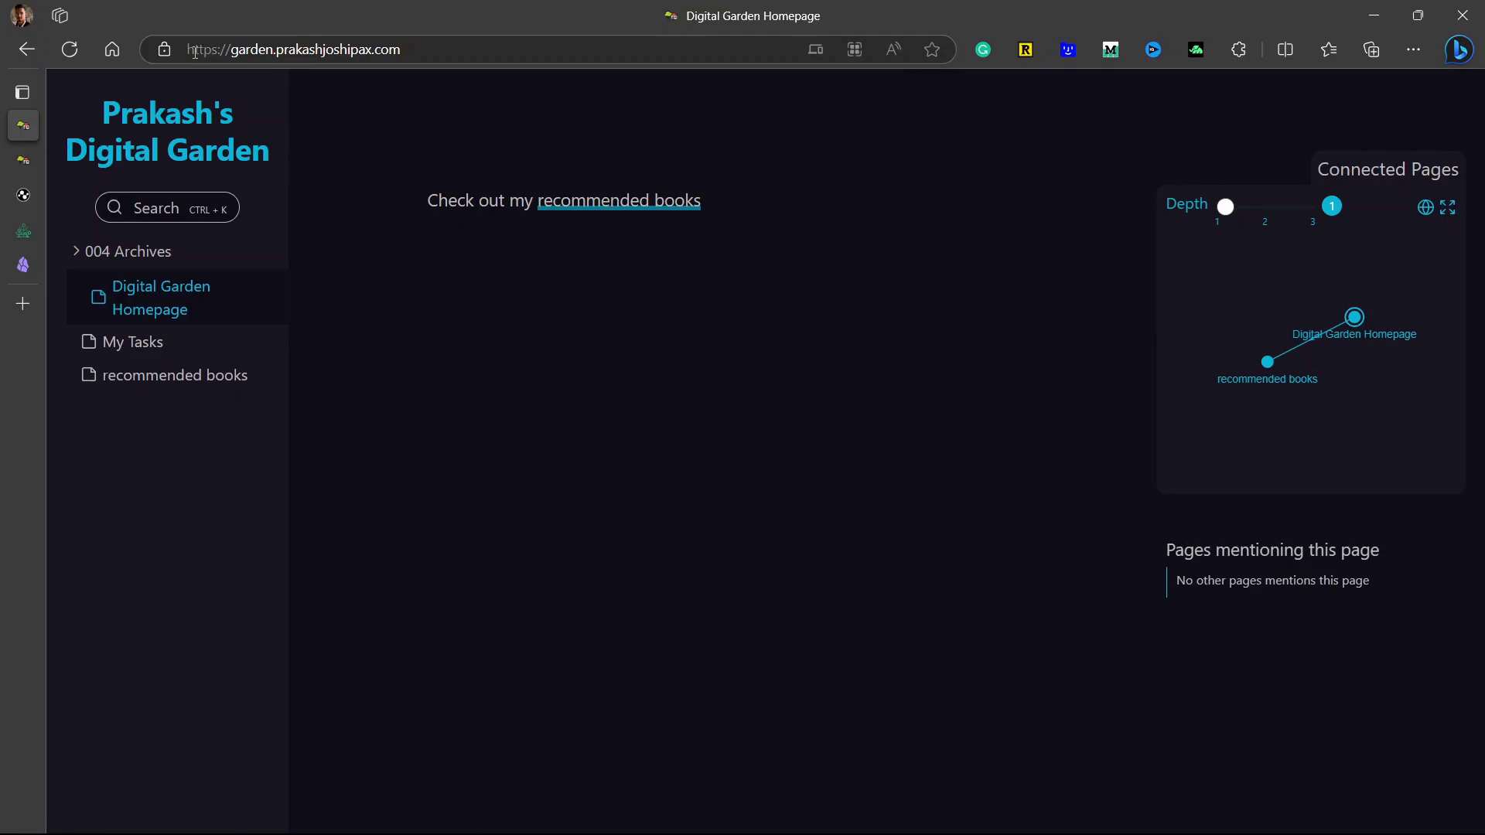
drag(192, 49, 410, 112)
click(409, 112)
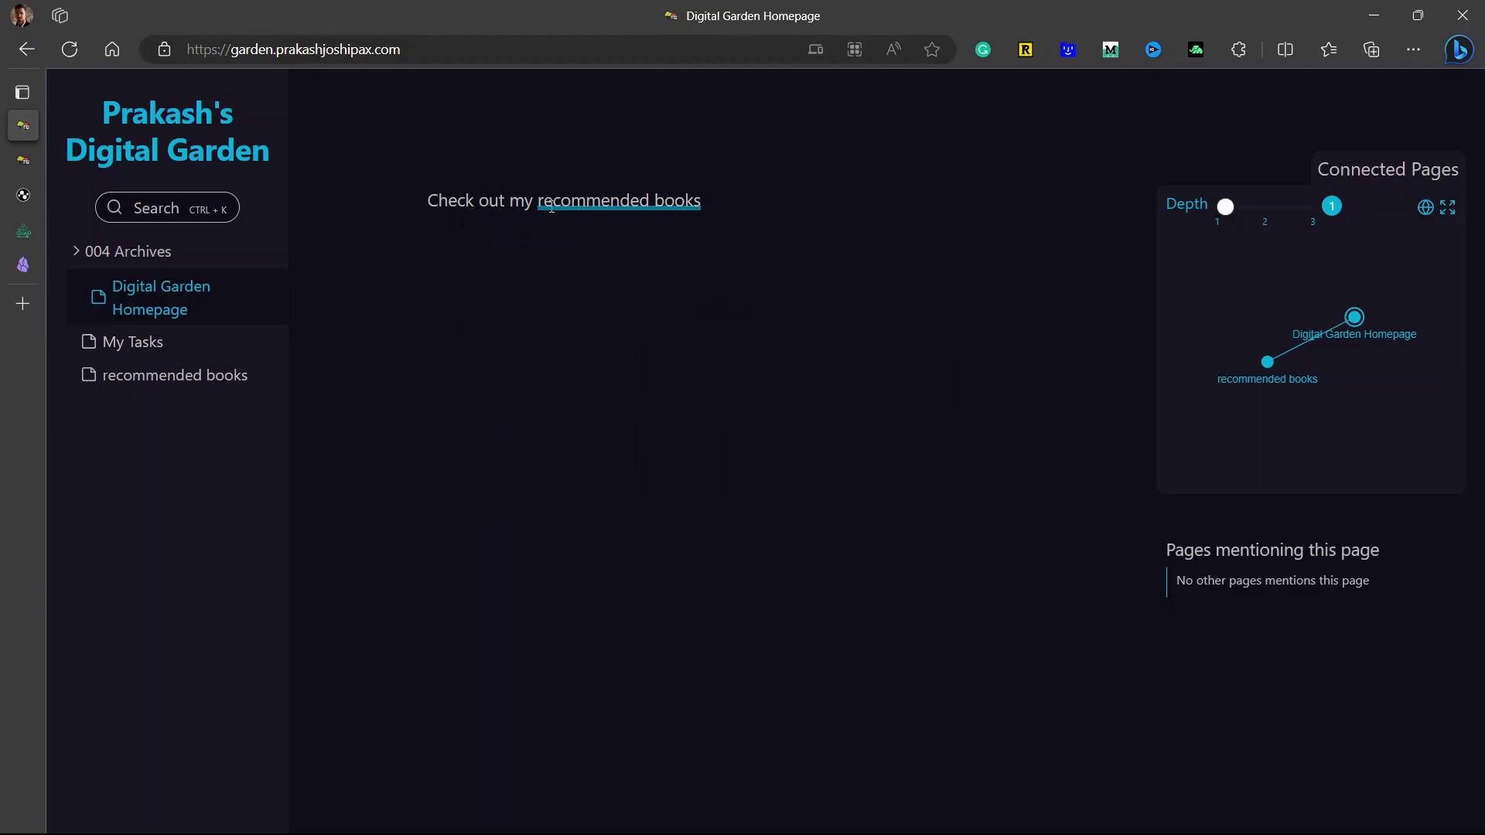
Open the recommended books note and look through its table of covers, authors, categories and ratings
click(609, 209)
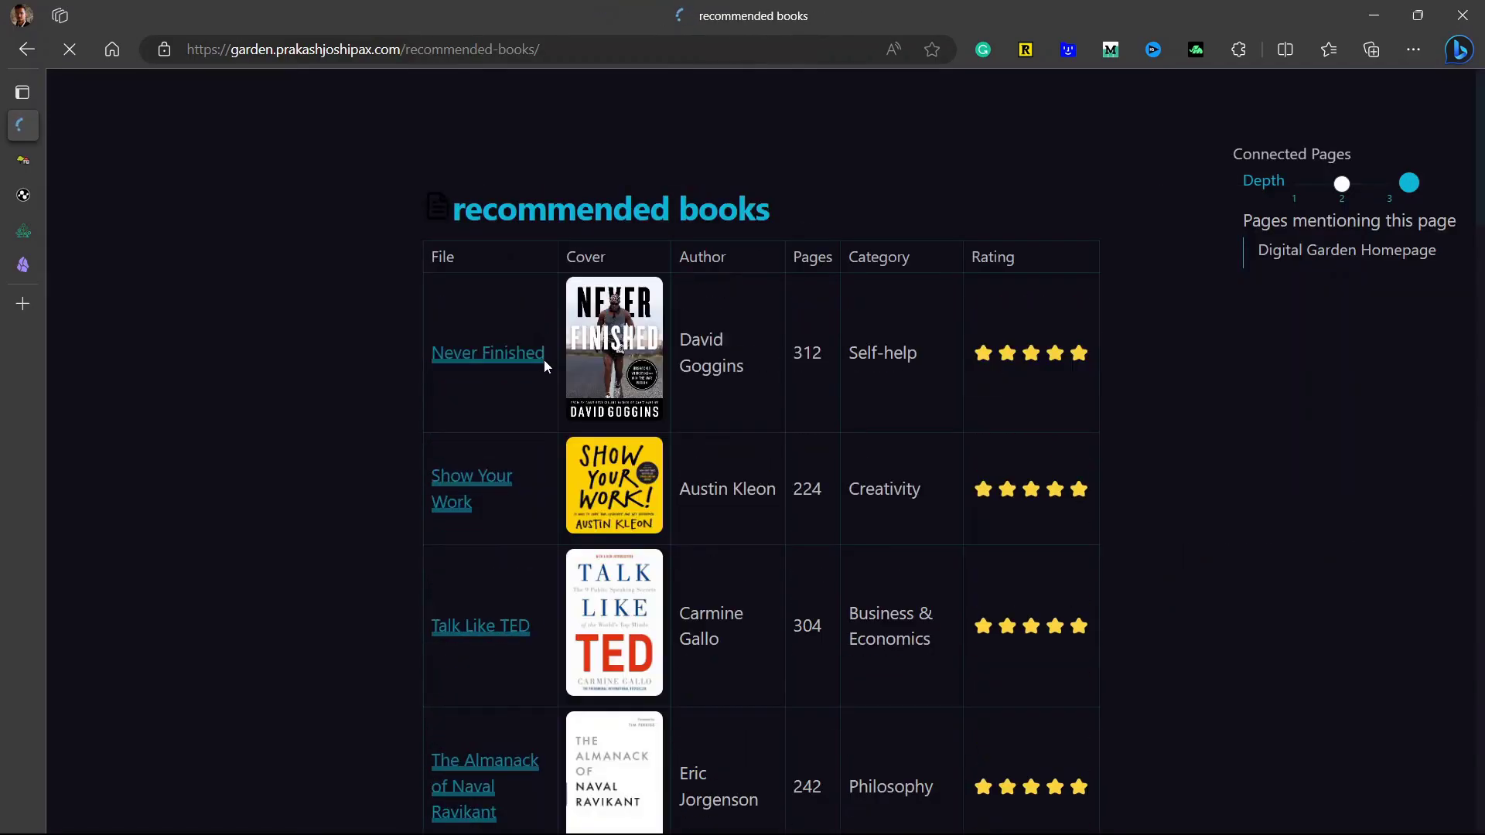
drag(453, 220, 768, 215)
scroll(654, 499, down, 15)
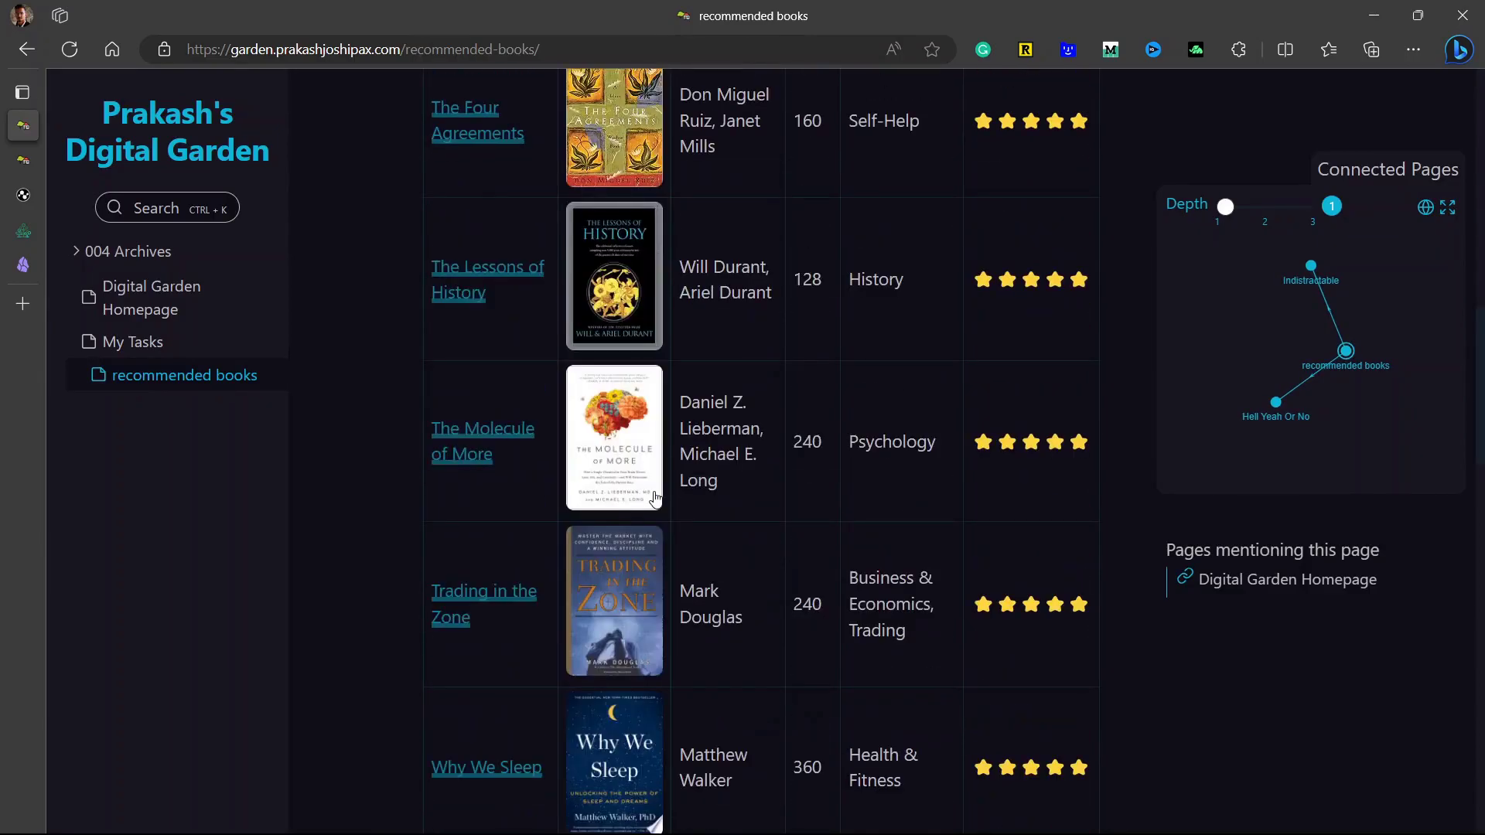
scroll(654, 498, down, 1)
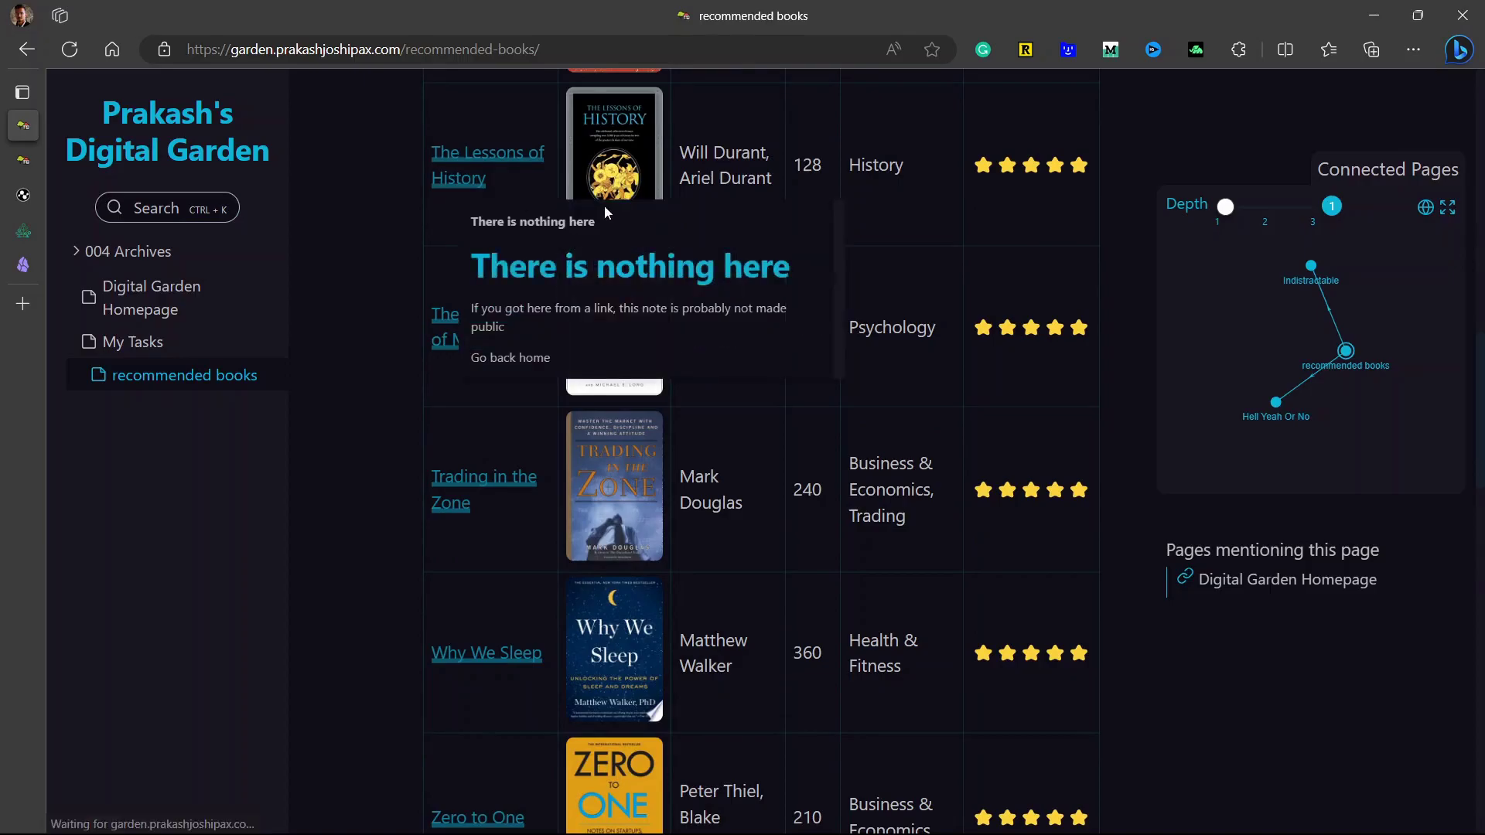
scroll(712, 290, up, 6)
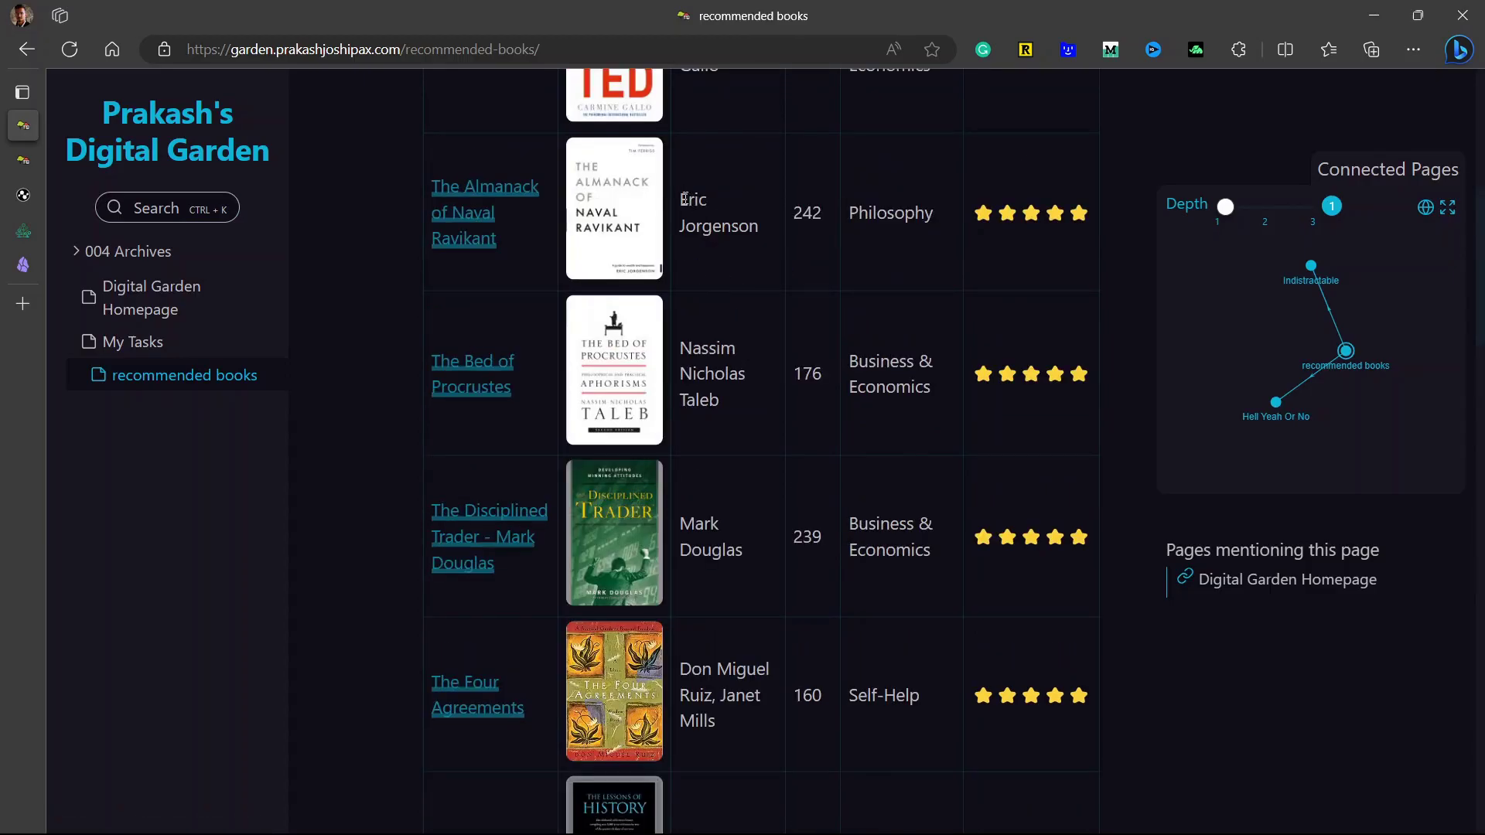
drag(680, 198, 751, 226)
scroll(723, 392, up, 3)
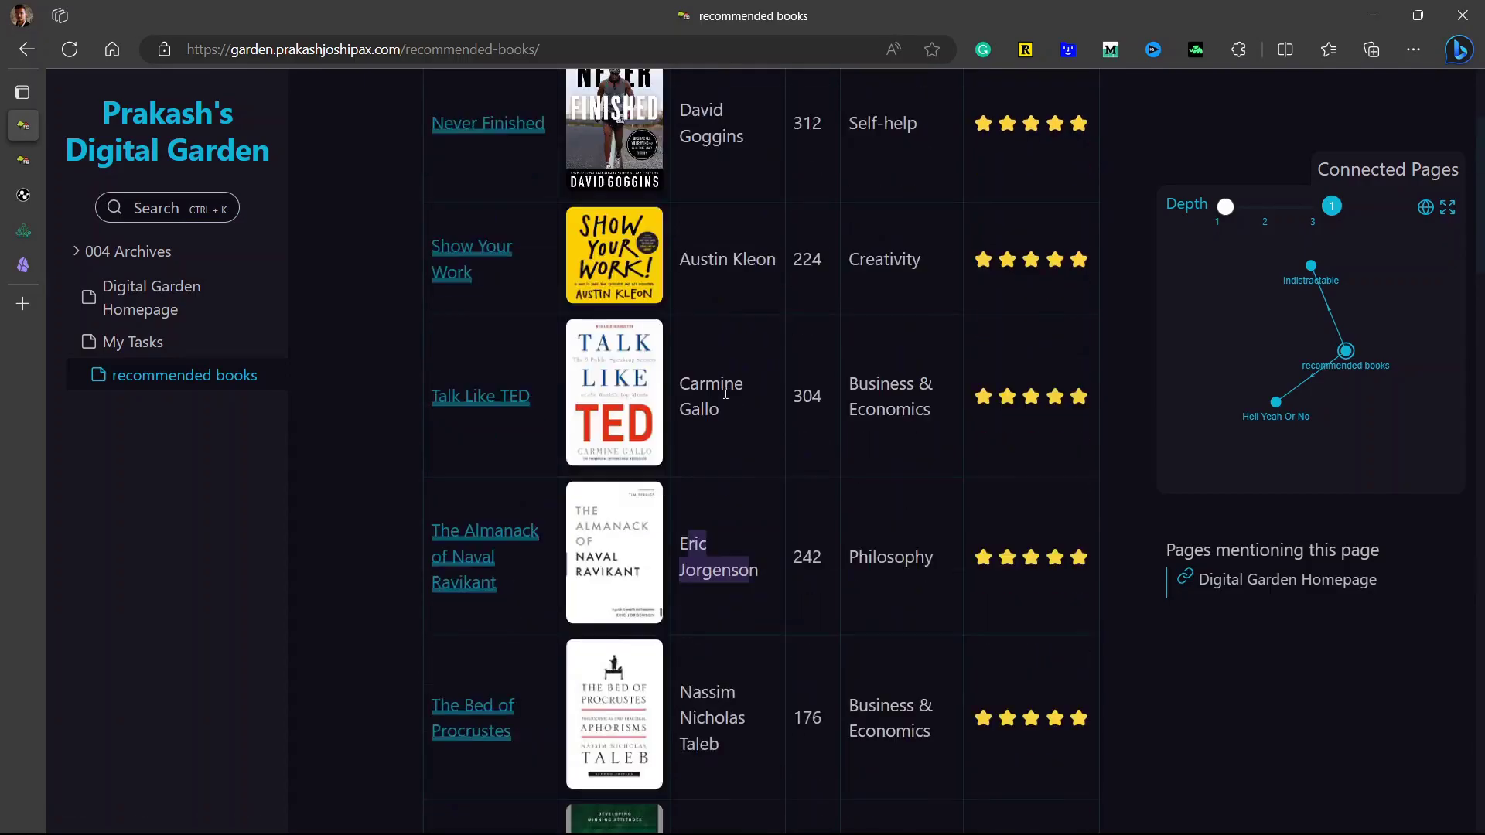
scroll(727, 389, down, 13)
scroll(730, 385, down, 8)
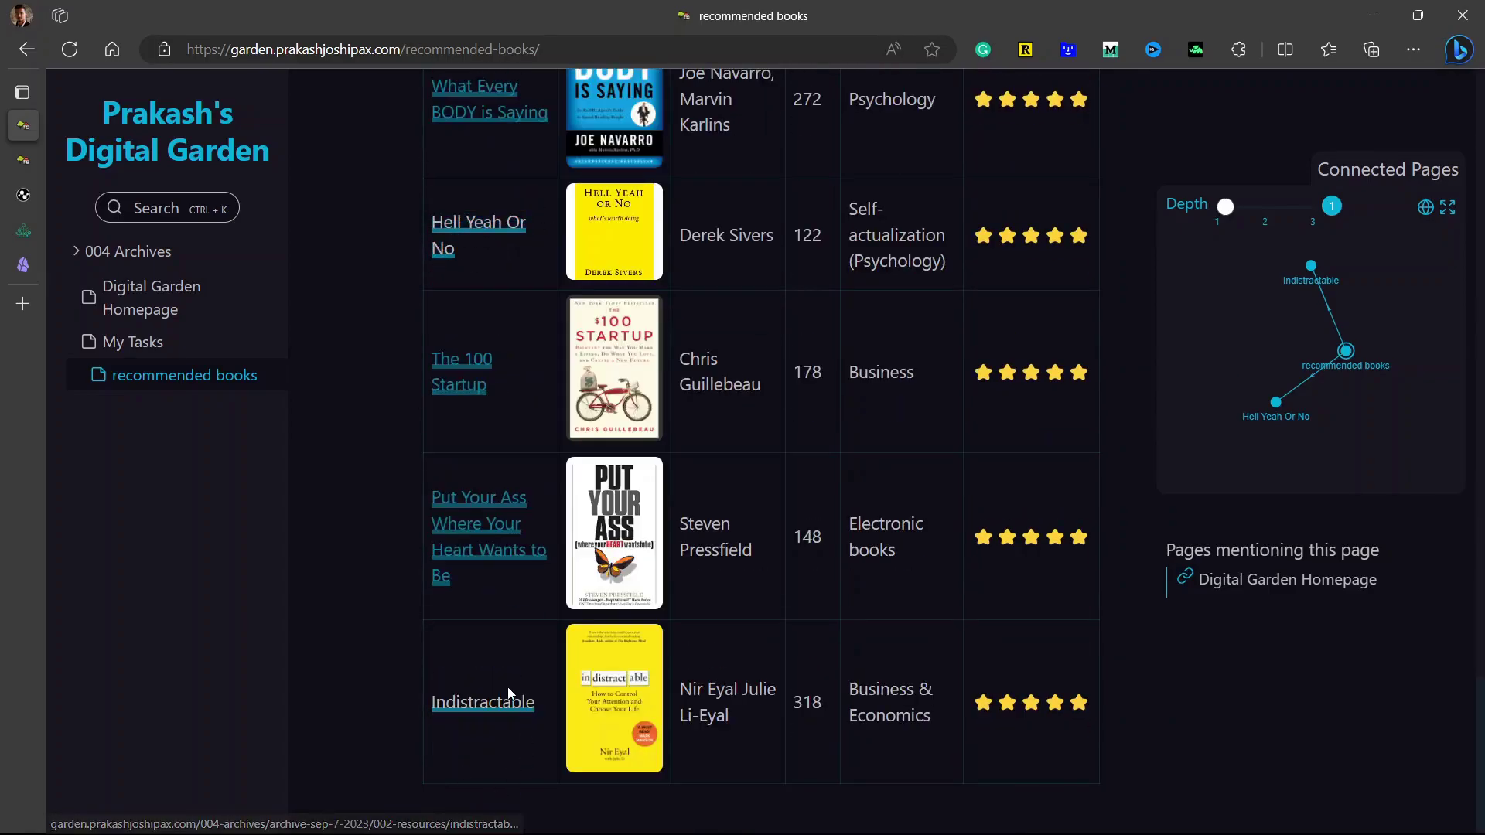
Open the Indistractable note from the books table and look over its text, connected-pages graph and page outline
click(464, 702)
scroll(465, 524, down, 20)
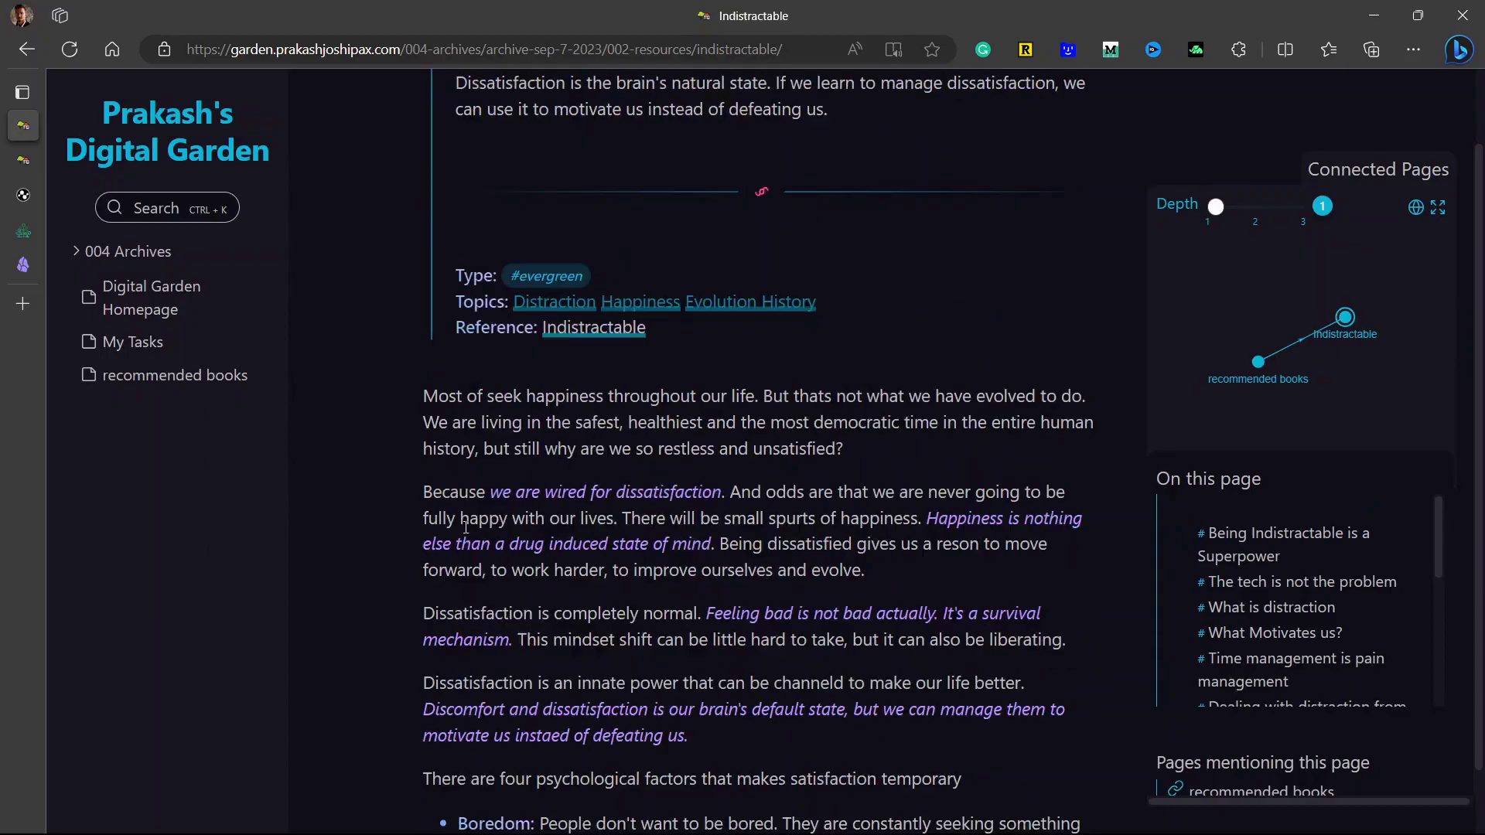
scroll(1260, 310, up, 5)
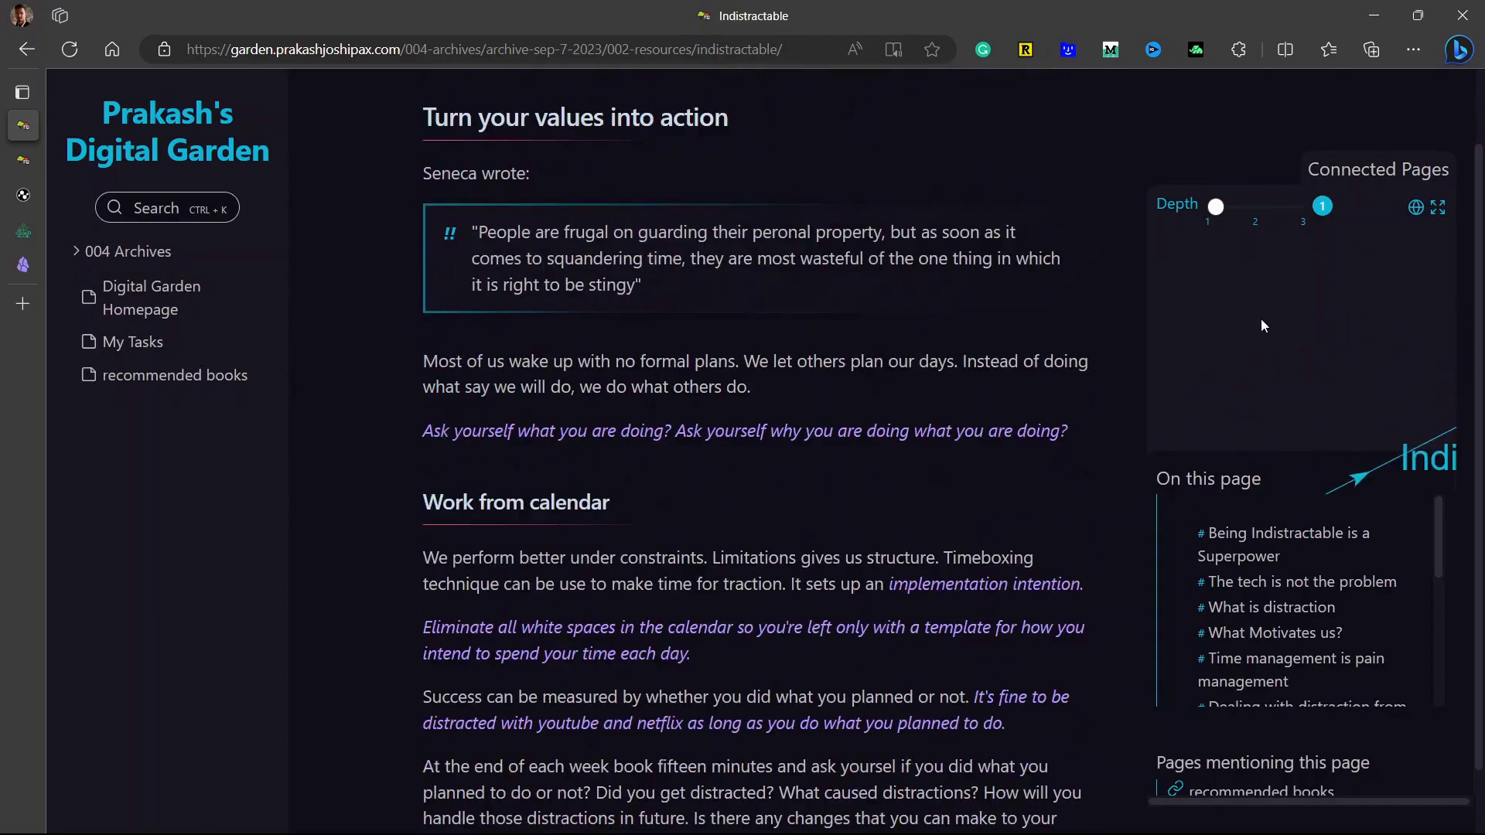
scroll(1260, 319, down, 5)
scroll(1268, 587, down, 4)
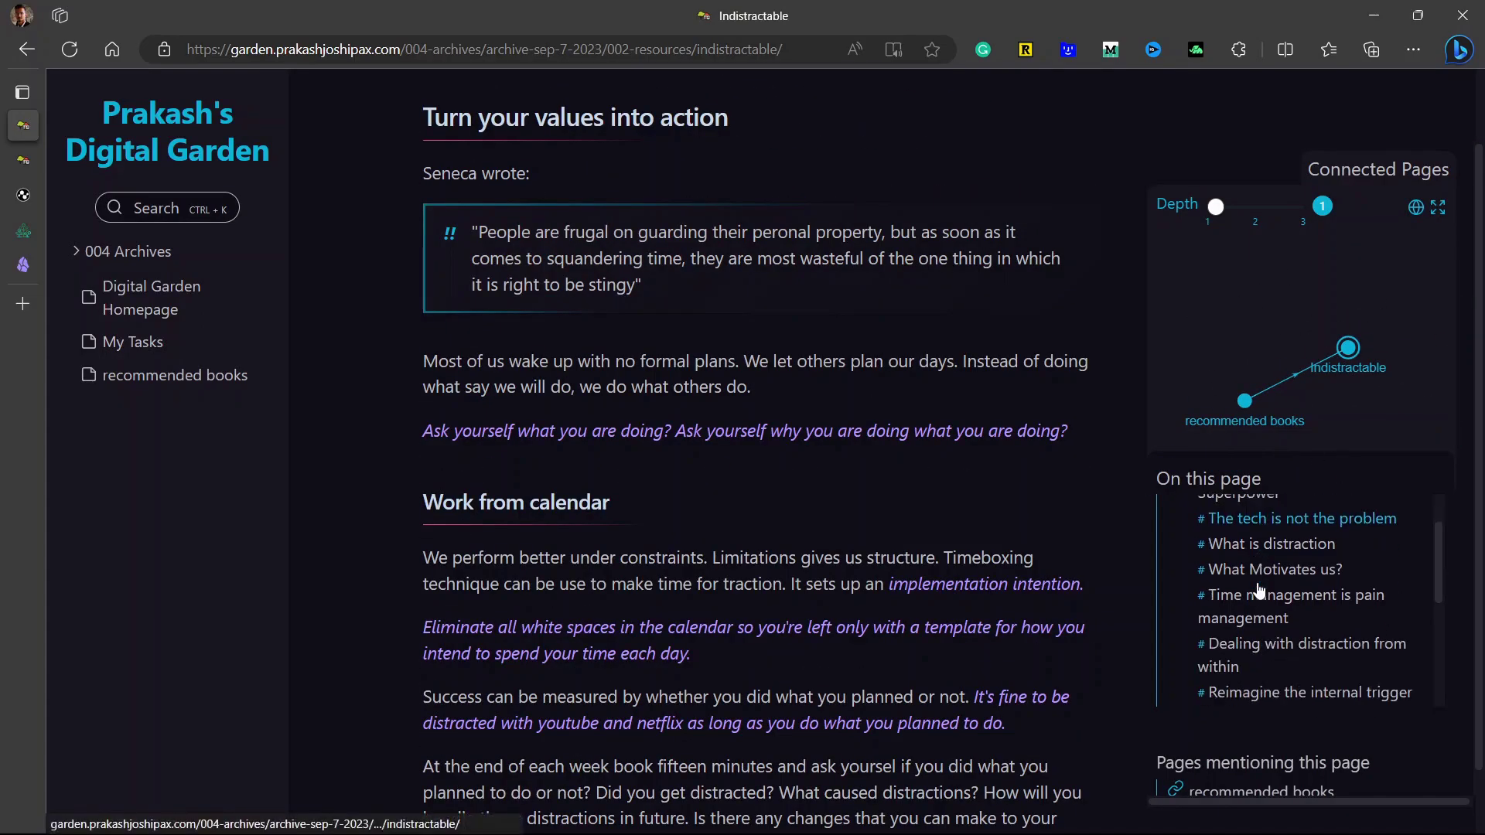
scroll(1214, 773, down, 1)
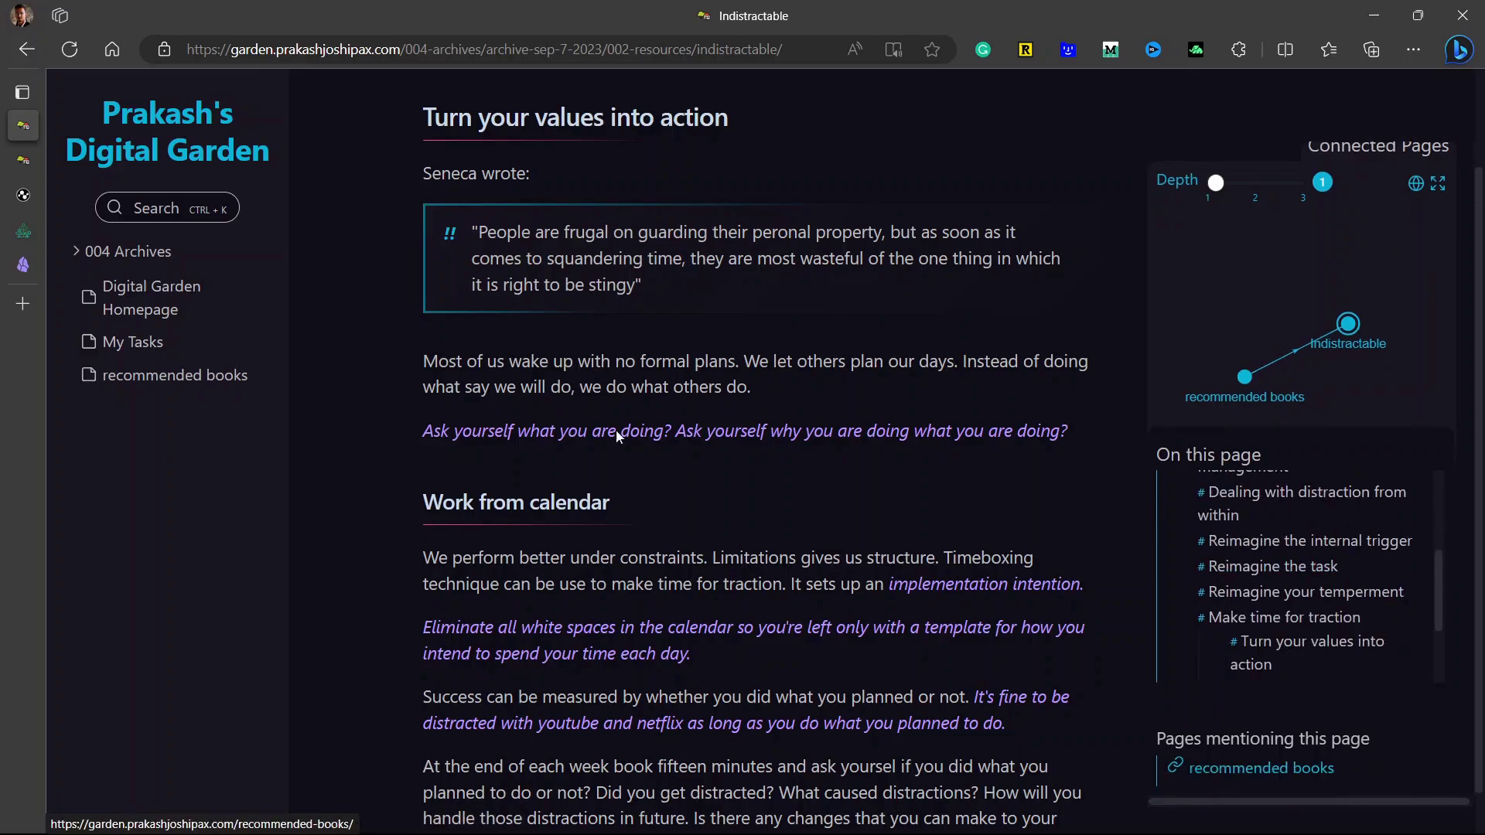
Expand the 004 Archives folder of the published garden and return to the garden's homepage
click(92, 255)
click(178, 135)
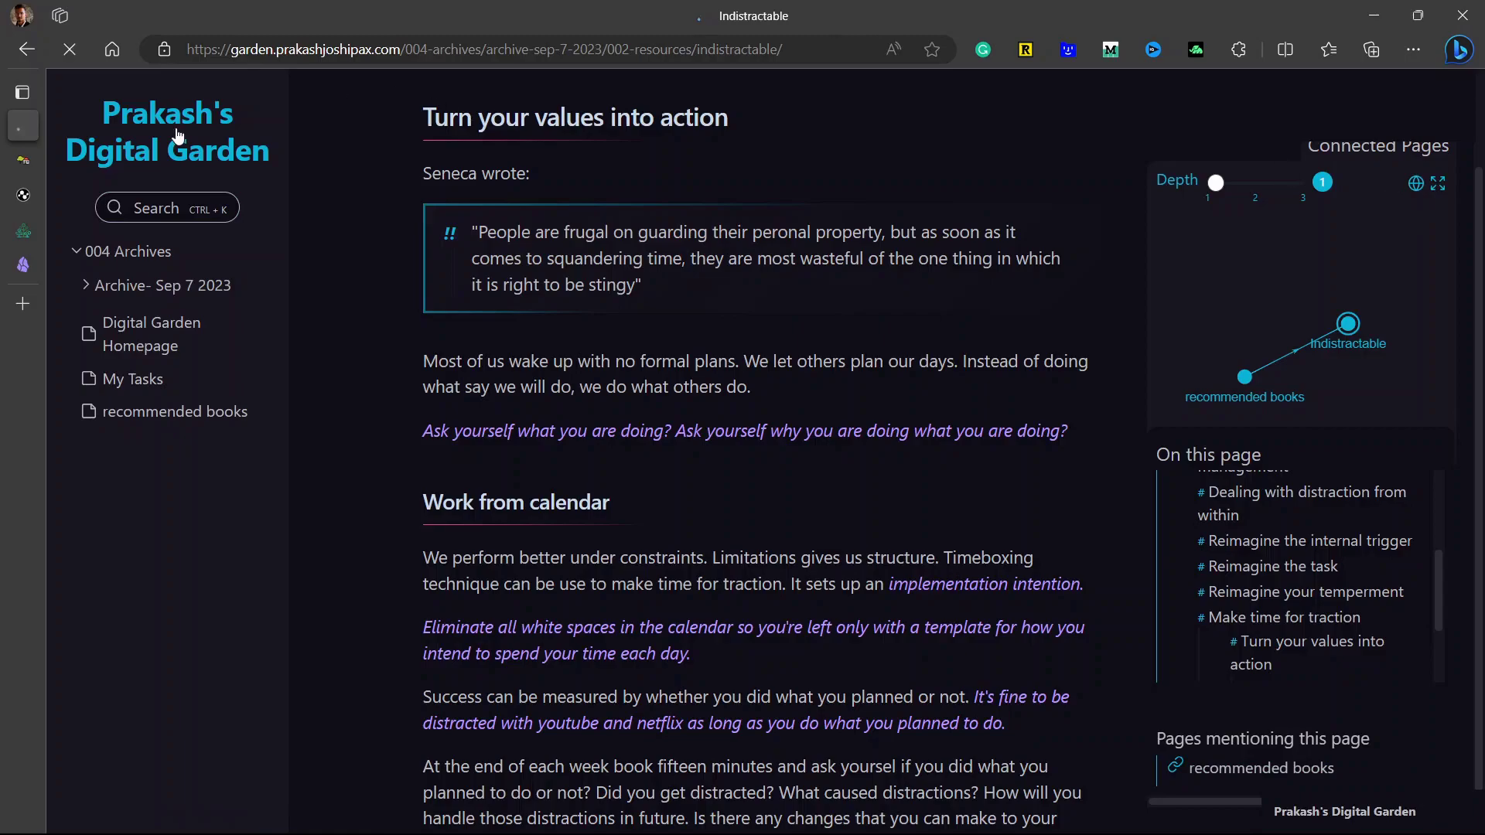
Look through the Obsidian Digital Garden docs overview and its Features page down to the Excalidraw section
click(21, 162)
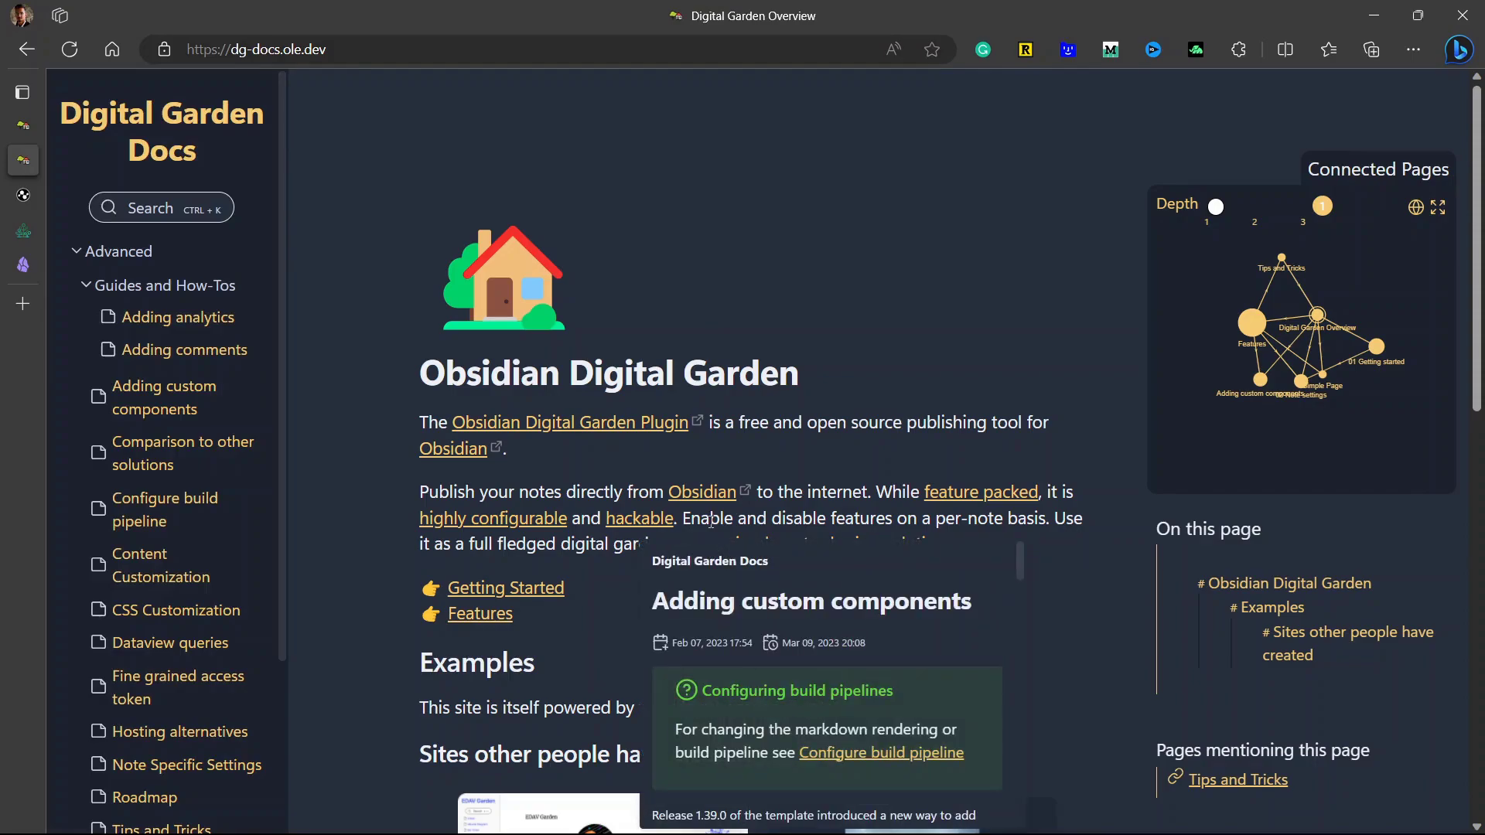
scroll(811, 464, down, 2)
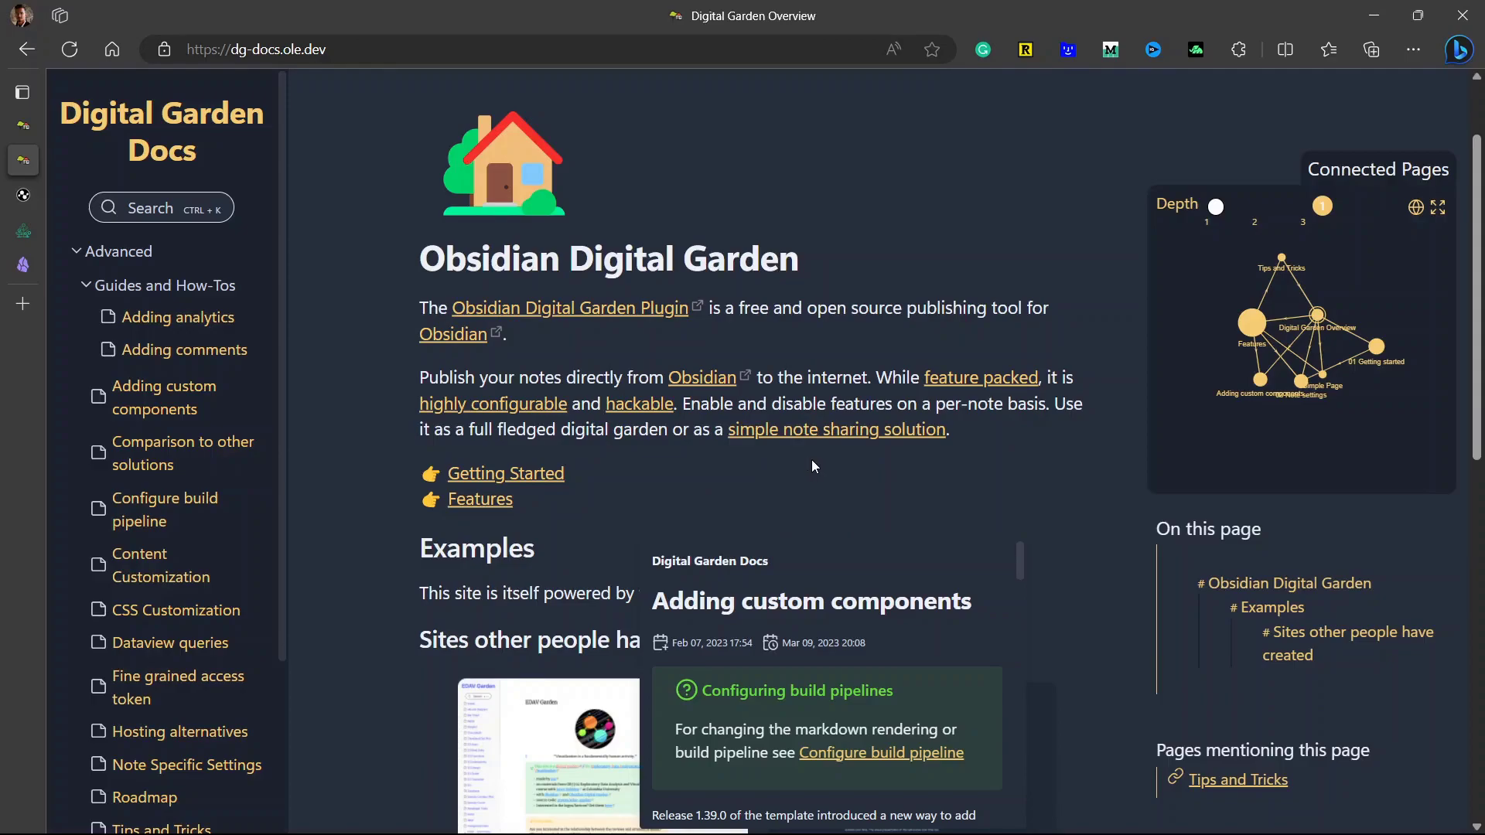
scroll(811, 467, down, 3)
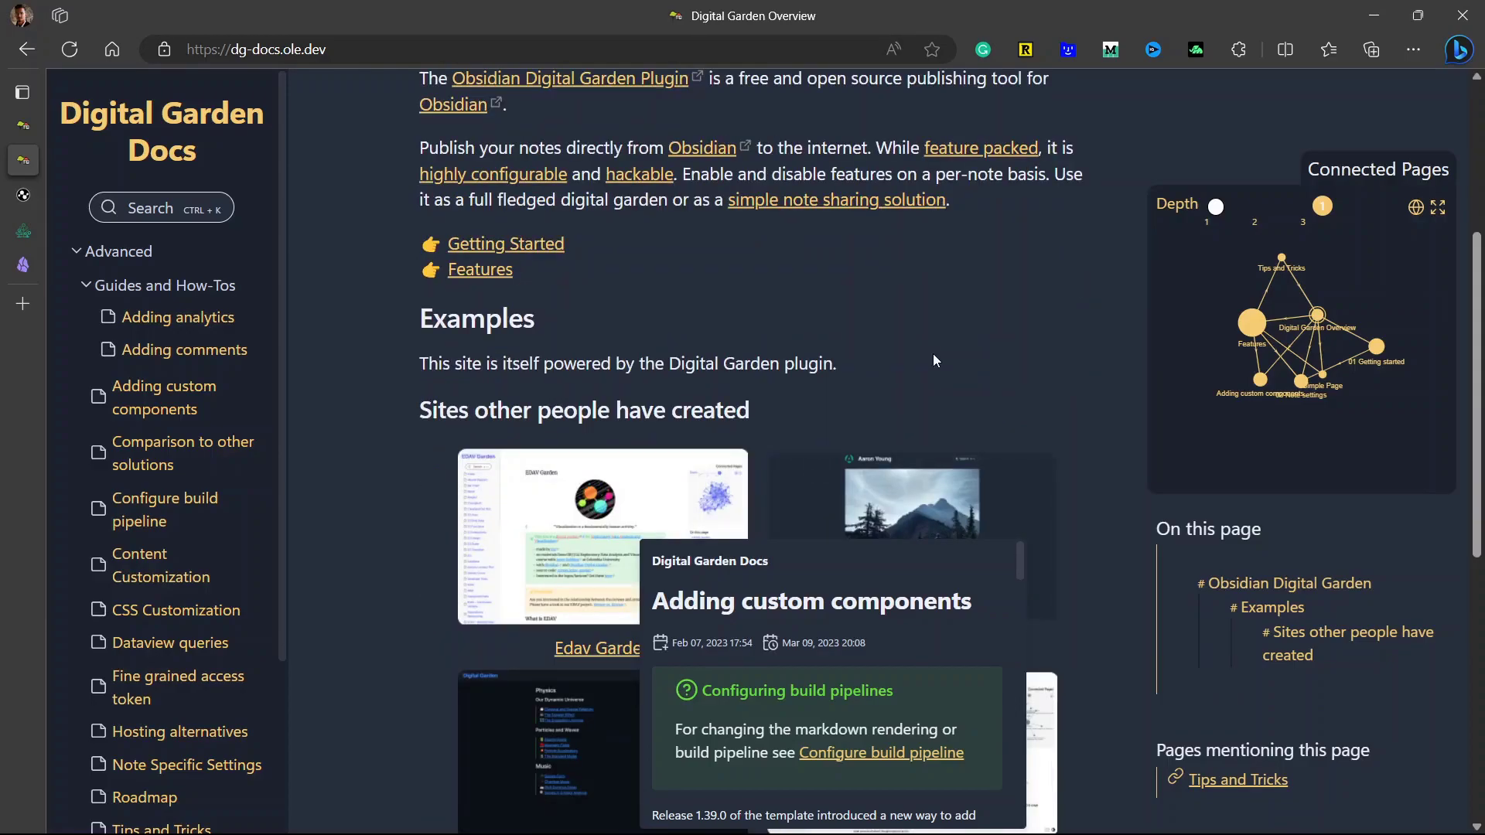
scroll(1102, 297, down, 5)
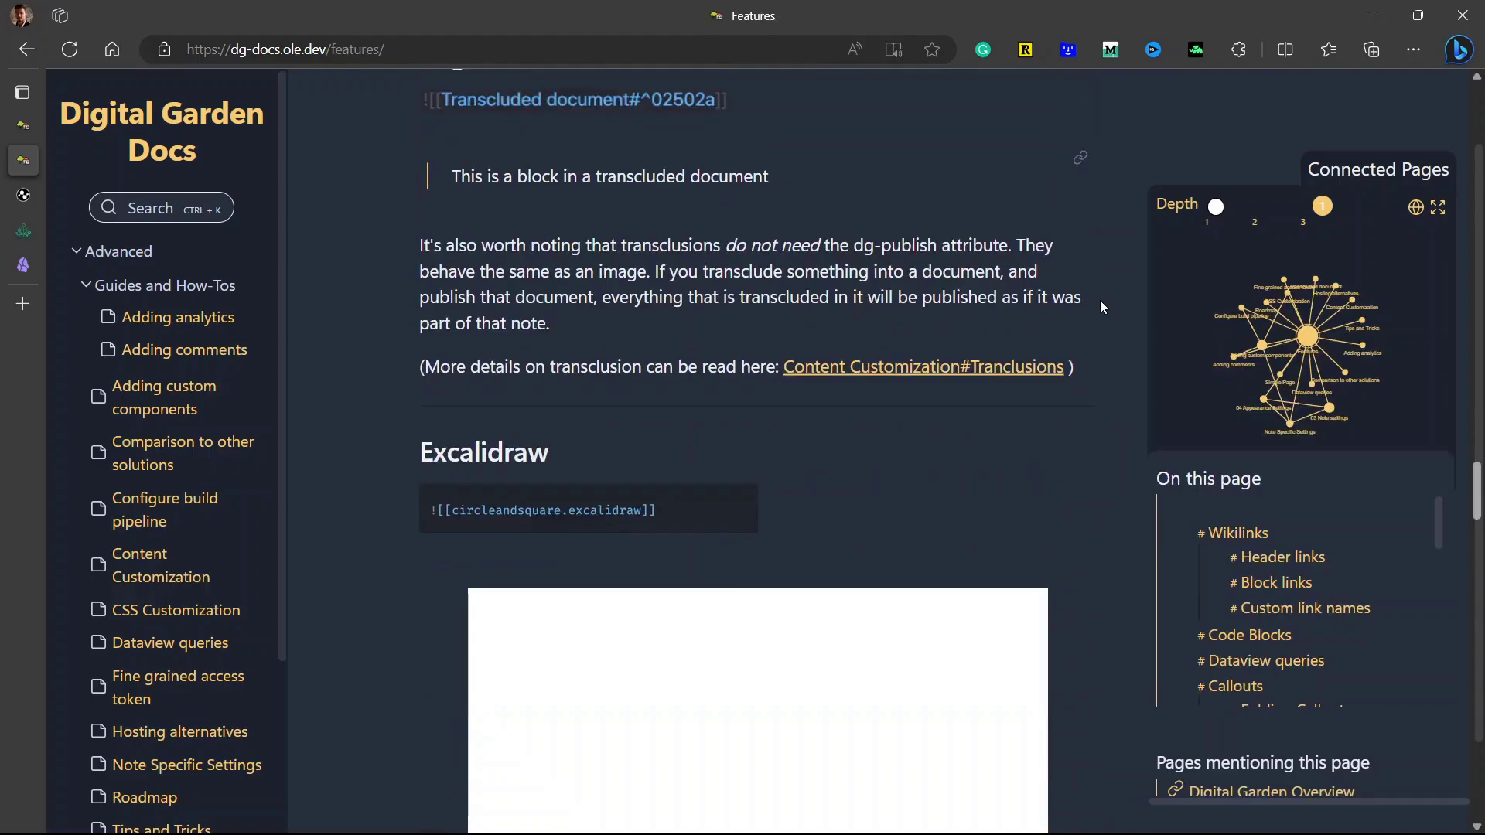
scroll(1099, 300, down, 2)
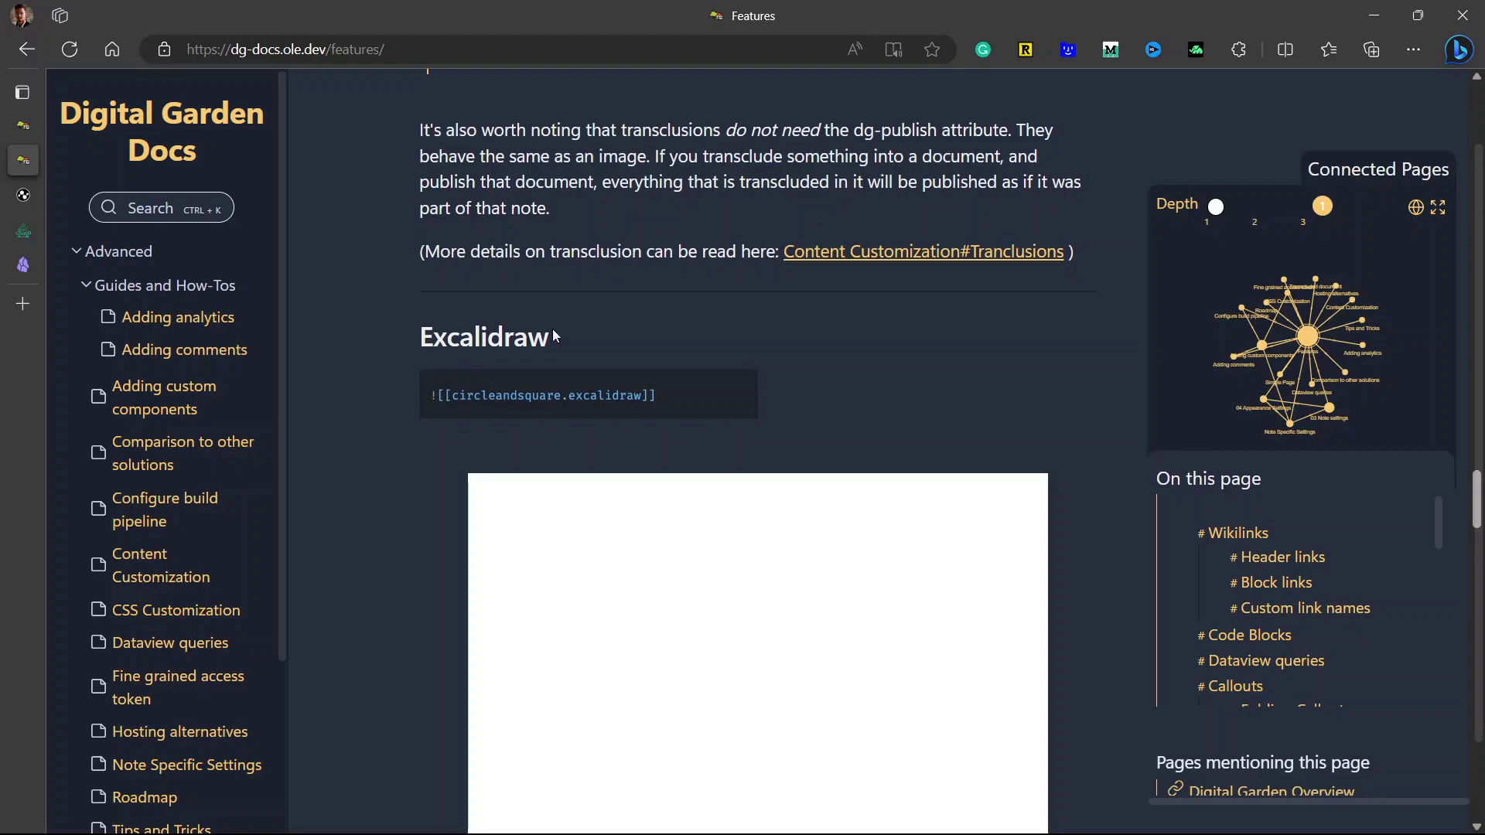
Go back to the Digital Garden docs overview and browse the sites other people have created
key(alt+Left)
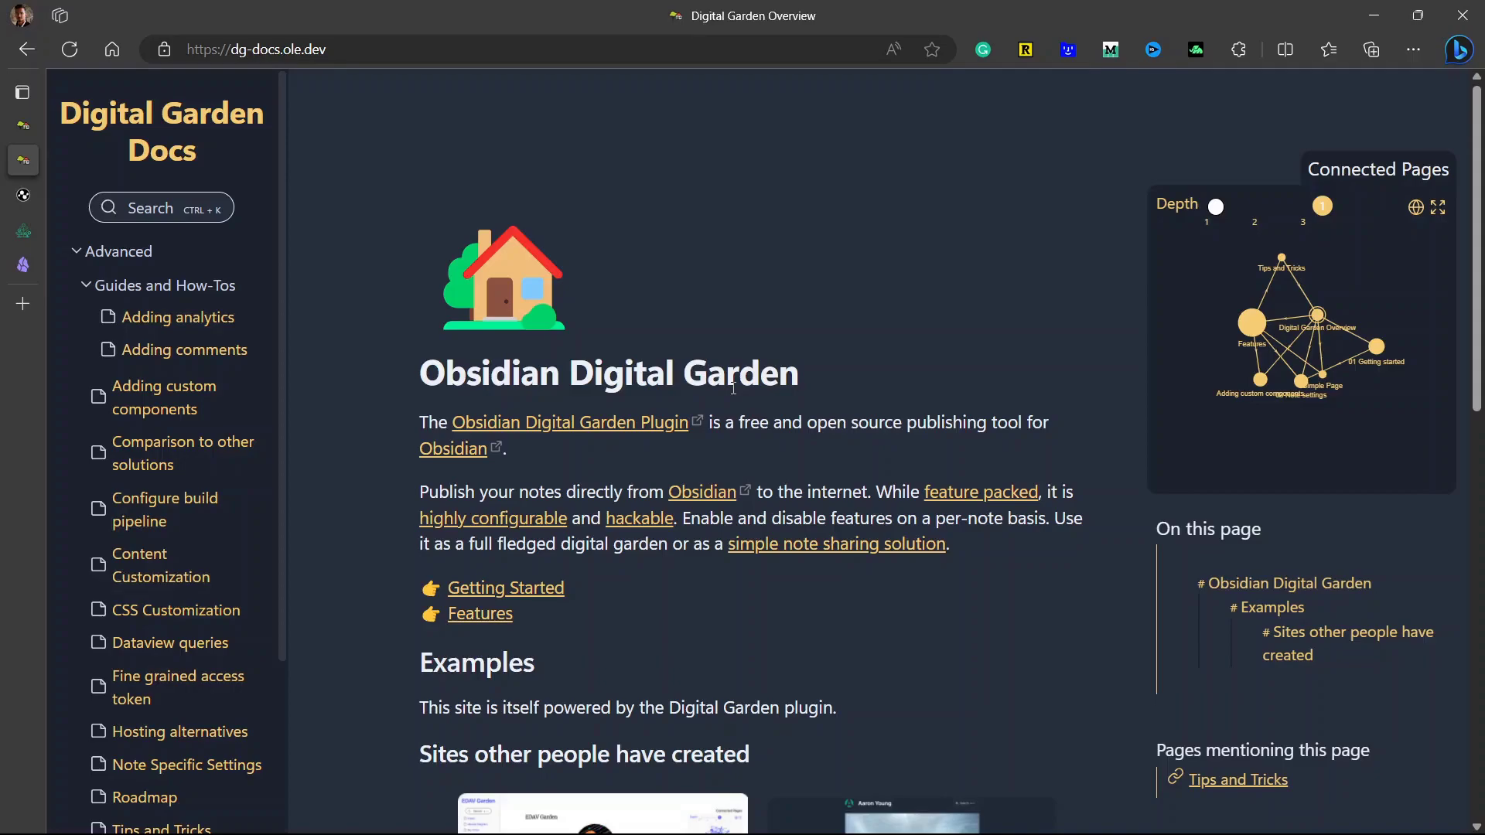
scroll(733, 387, down, 5)
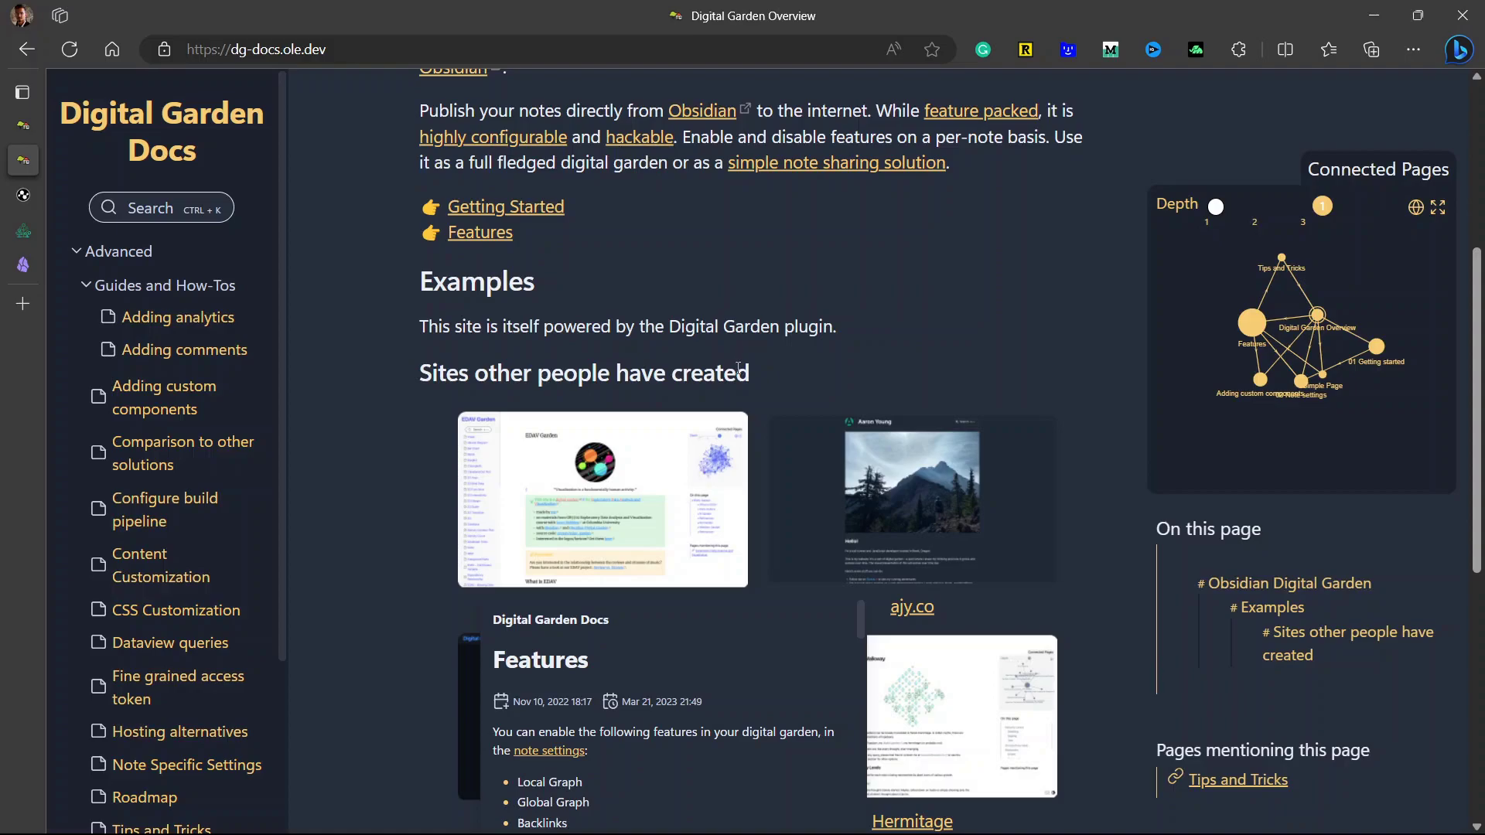
scroll(738, 368, down, 6)
Open the class notes example site and look through its homepage from the physics to the English lists
click(588, 365)
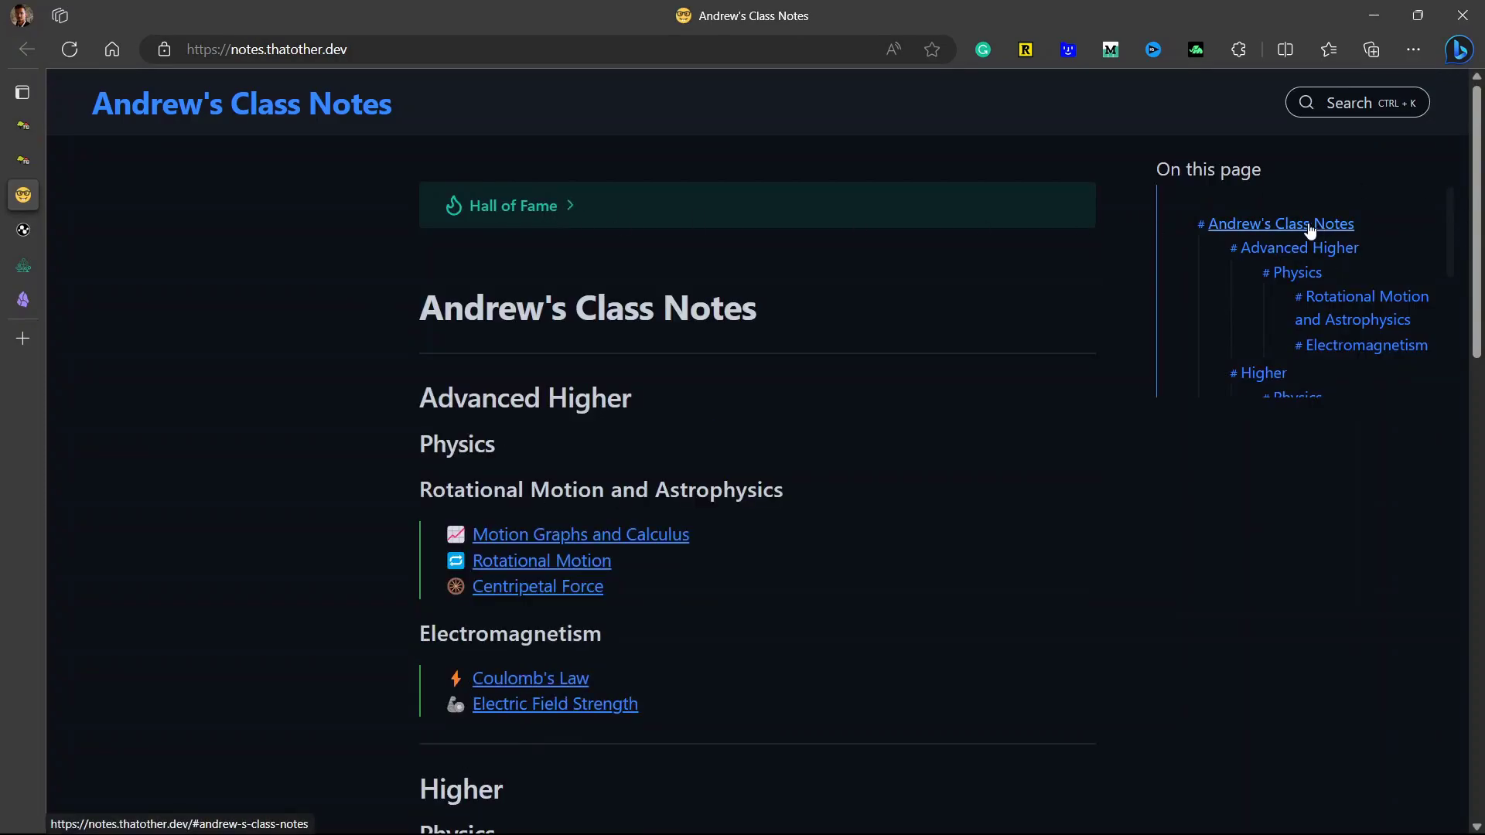
scroll(614, 610, down, 12)
scroll(455, 285, down, 4)
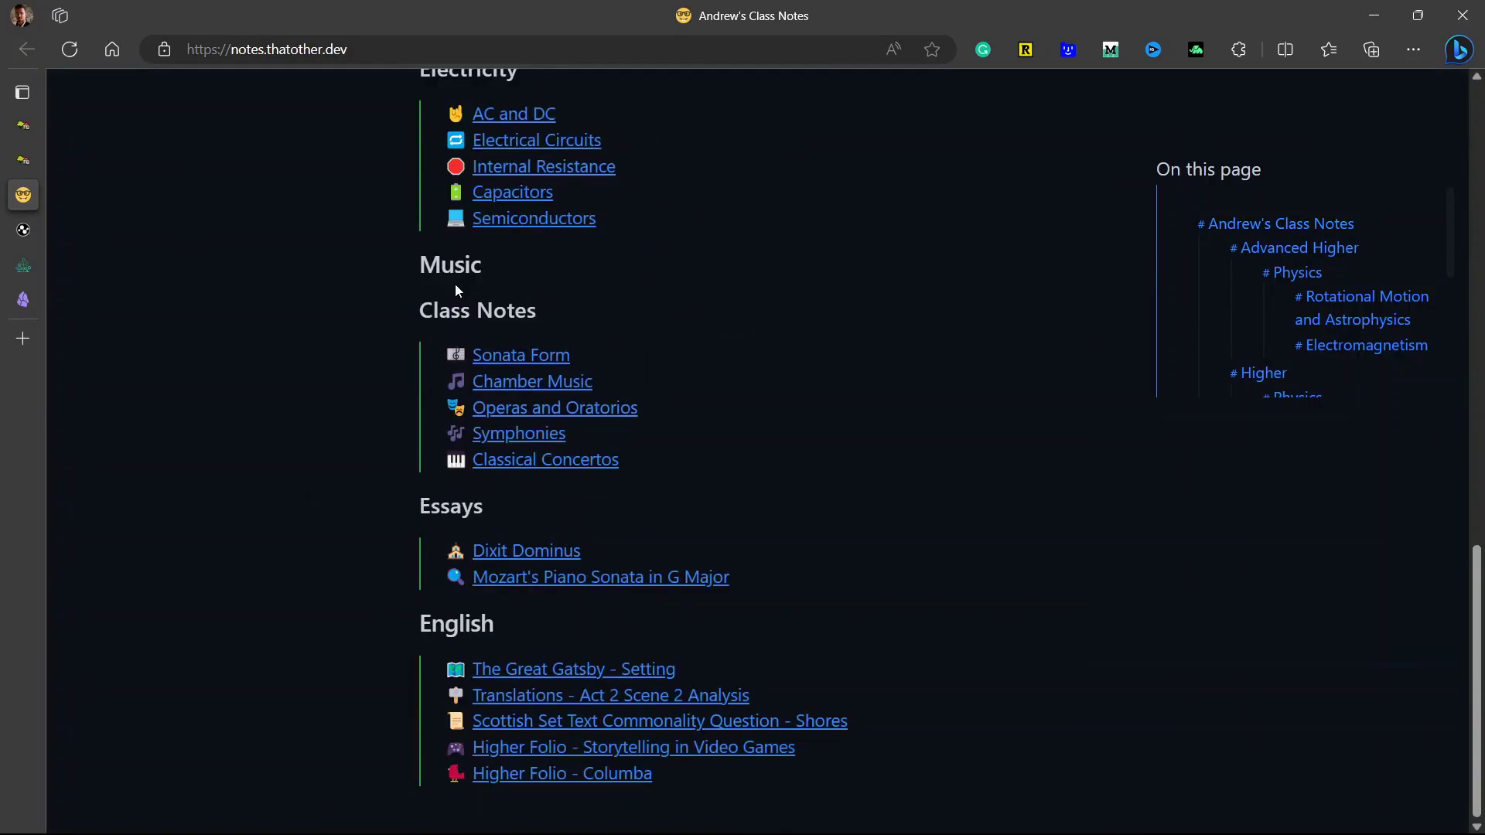
scroll(921, 531, up, 17)
Bring up the class notes site's search box and dismiss it without entering a query
click(1357, 96)
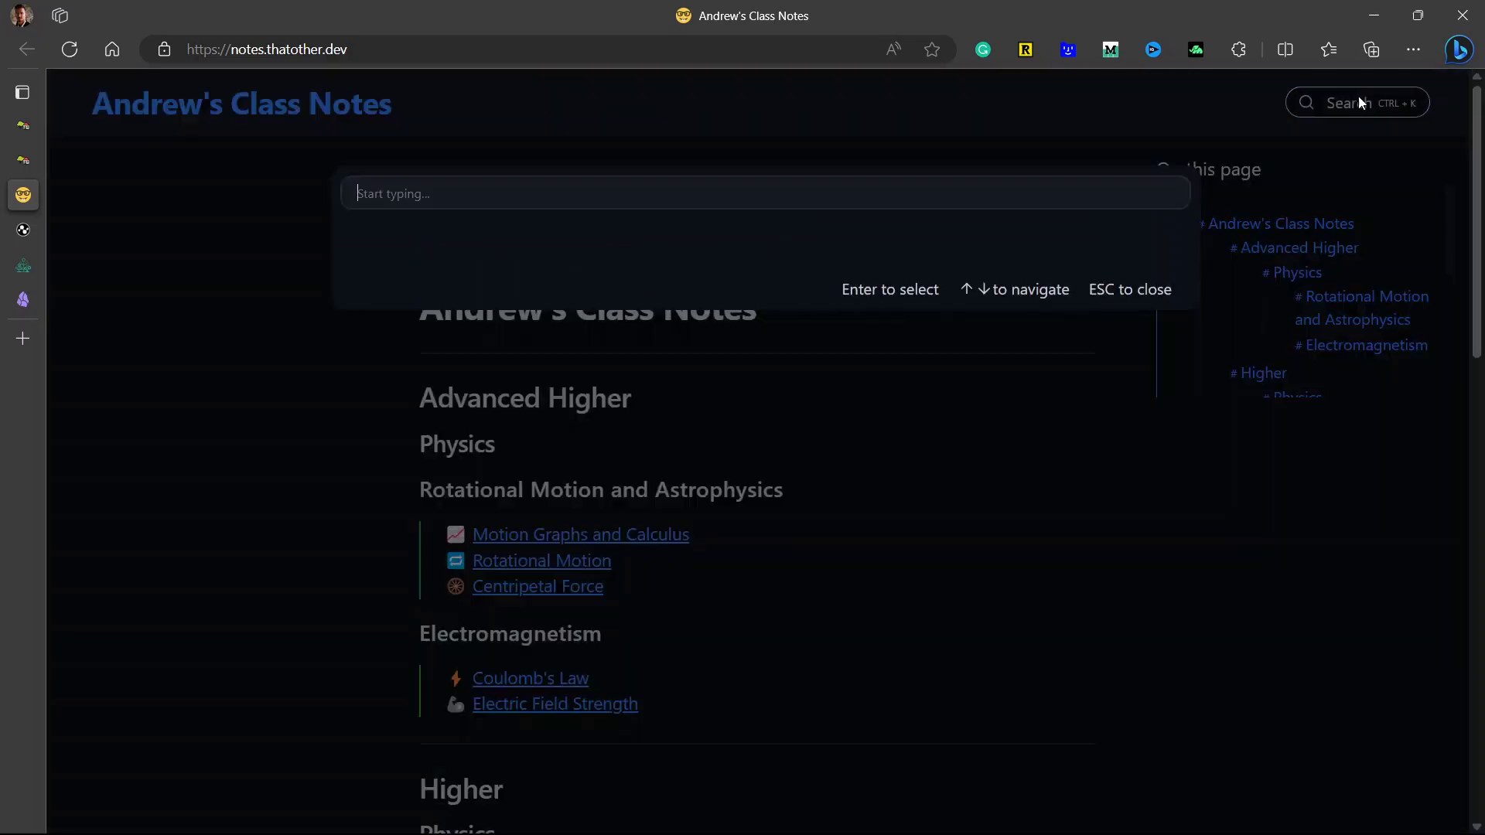
click(1357, 95)
click(1301, 106)
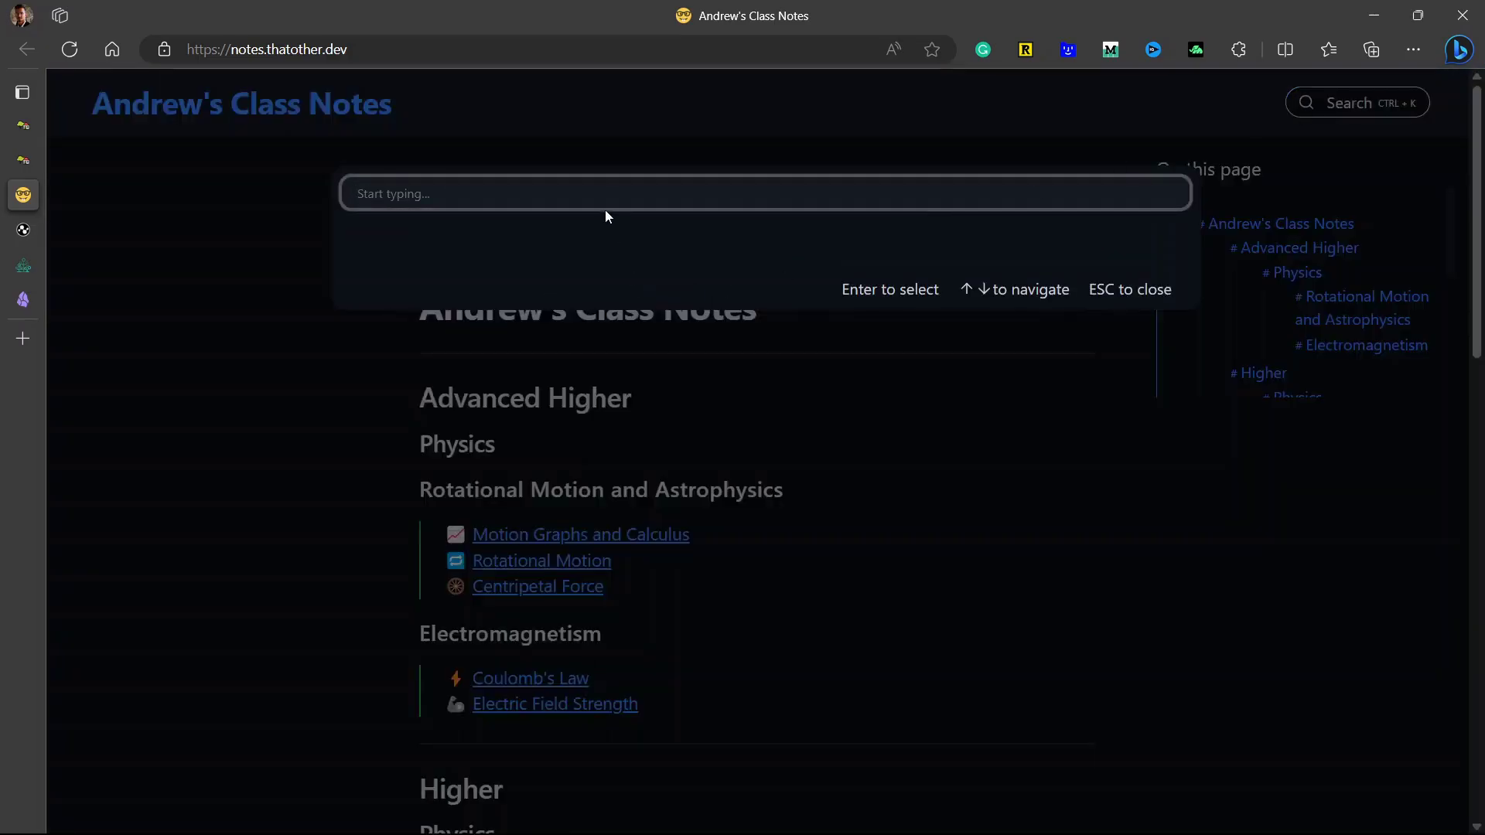
key(Escape)
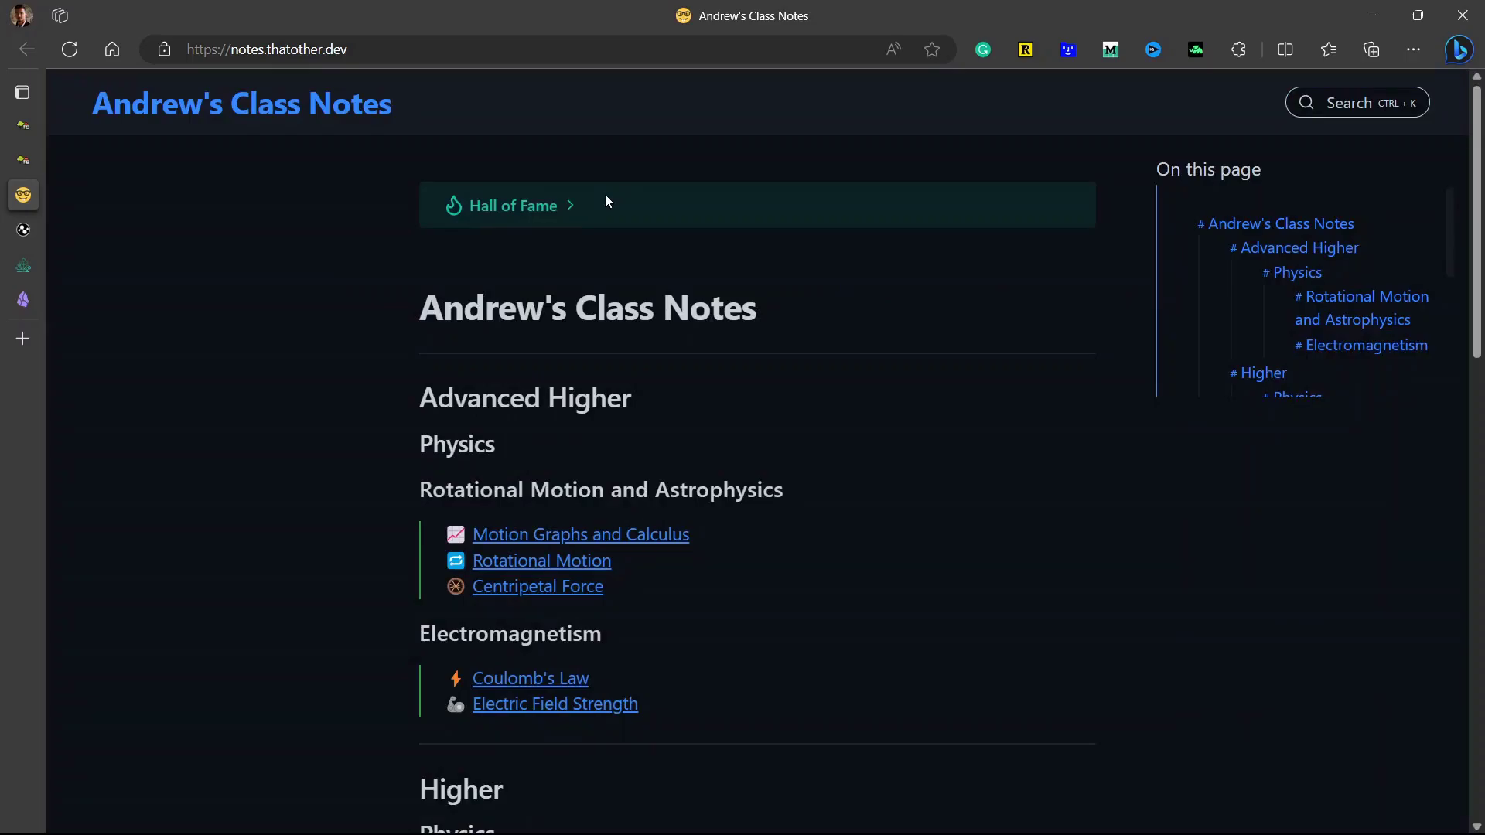
Review the class notes homepage once more, from its last section back to the start
scroll(541, 479, down, 15)
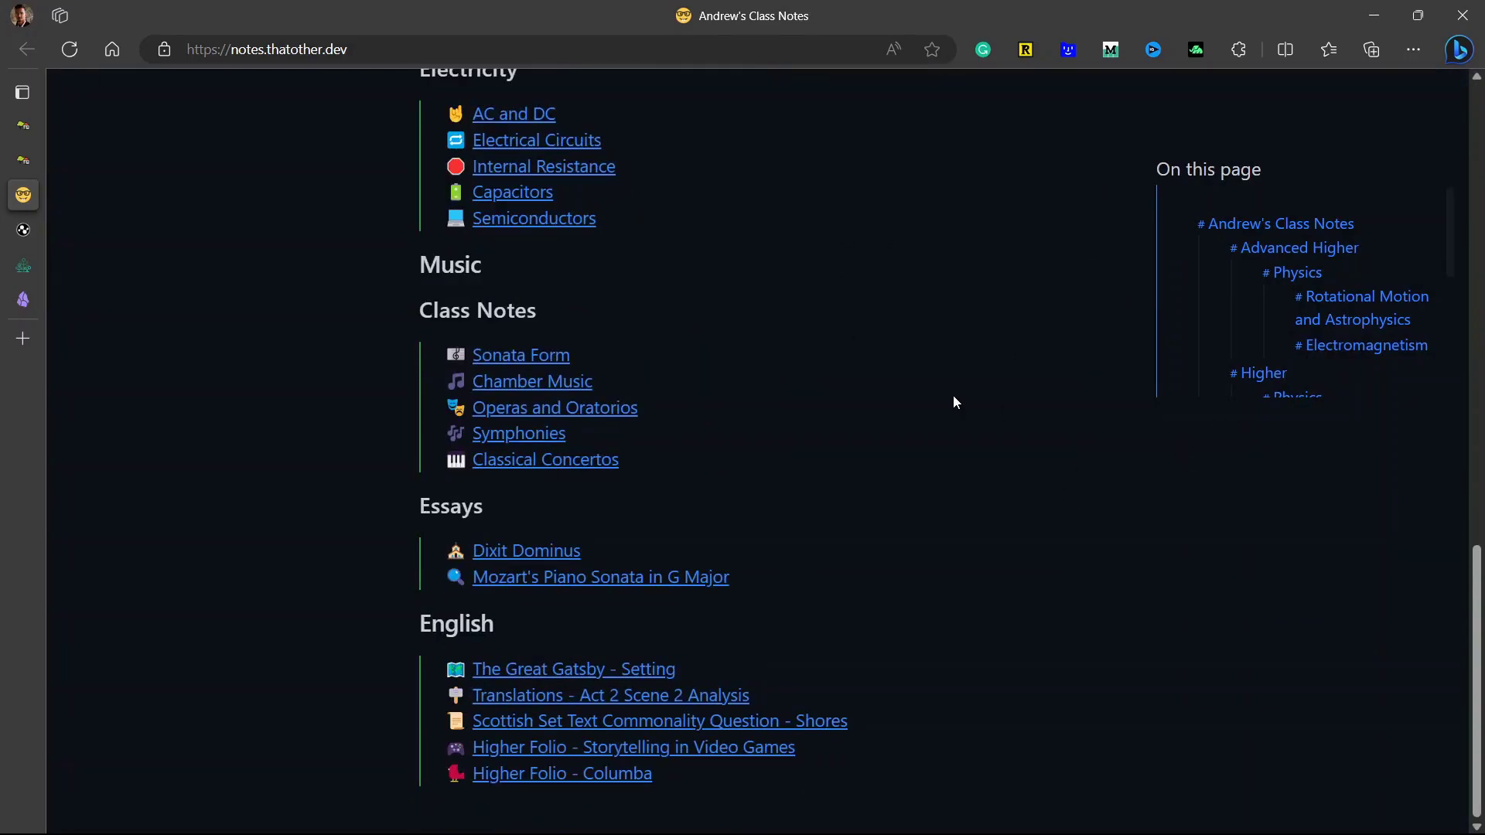
scroll(949, 420, up, 7)
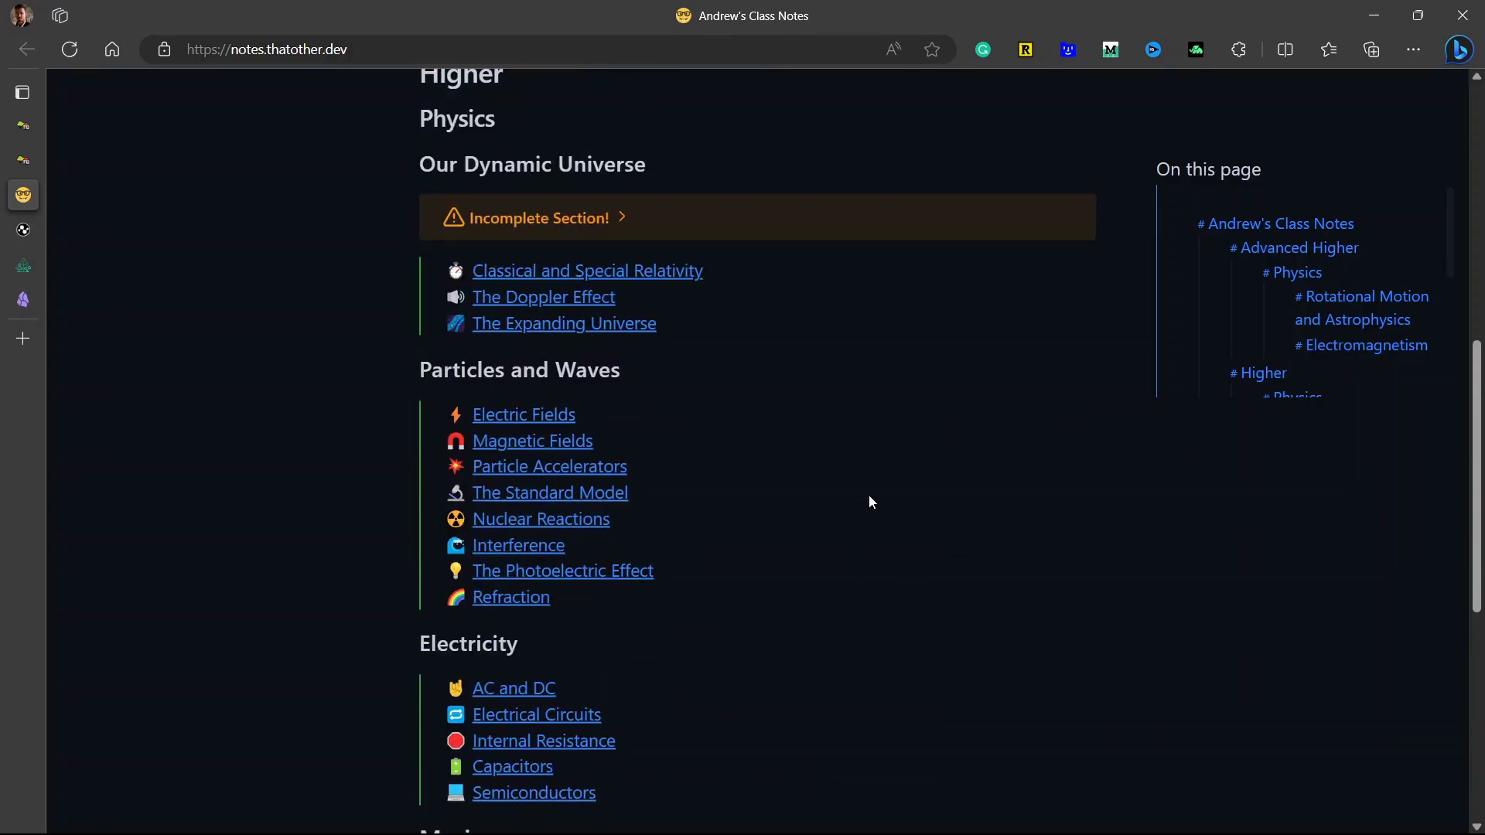
scroll(890, 500, up, 7)
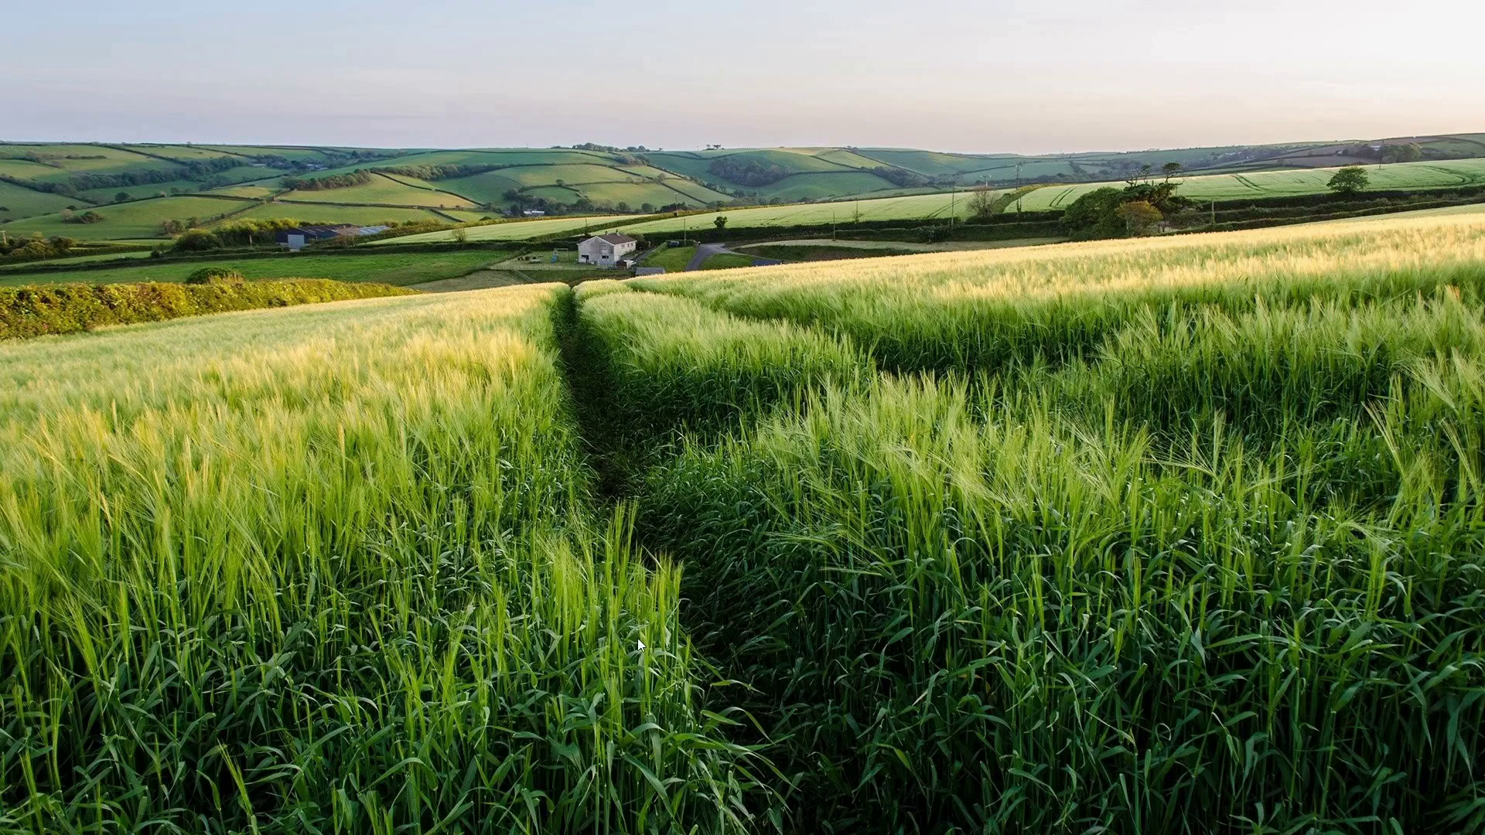
Switch to Edge, open vercel.com in a new tab and log in to Vercel with the GitHub account
click(551, 811)
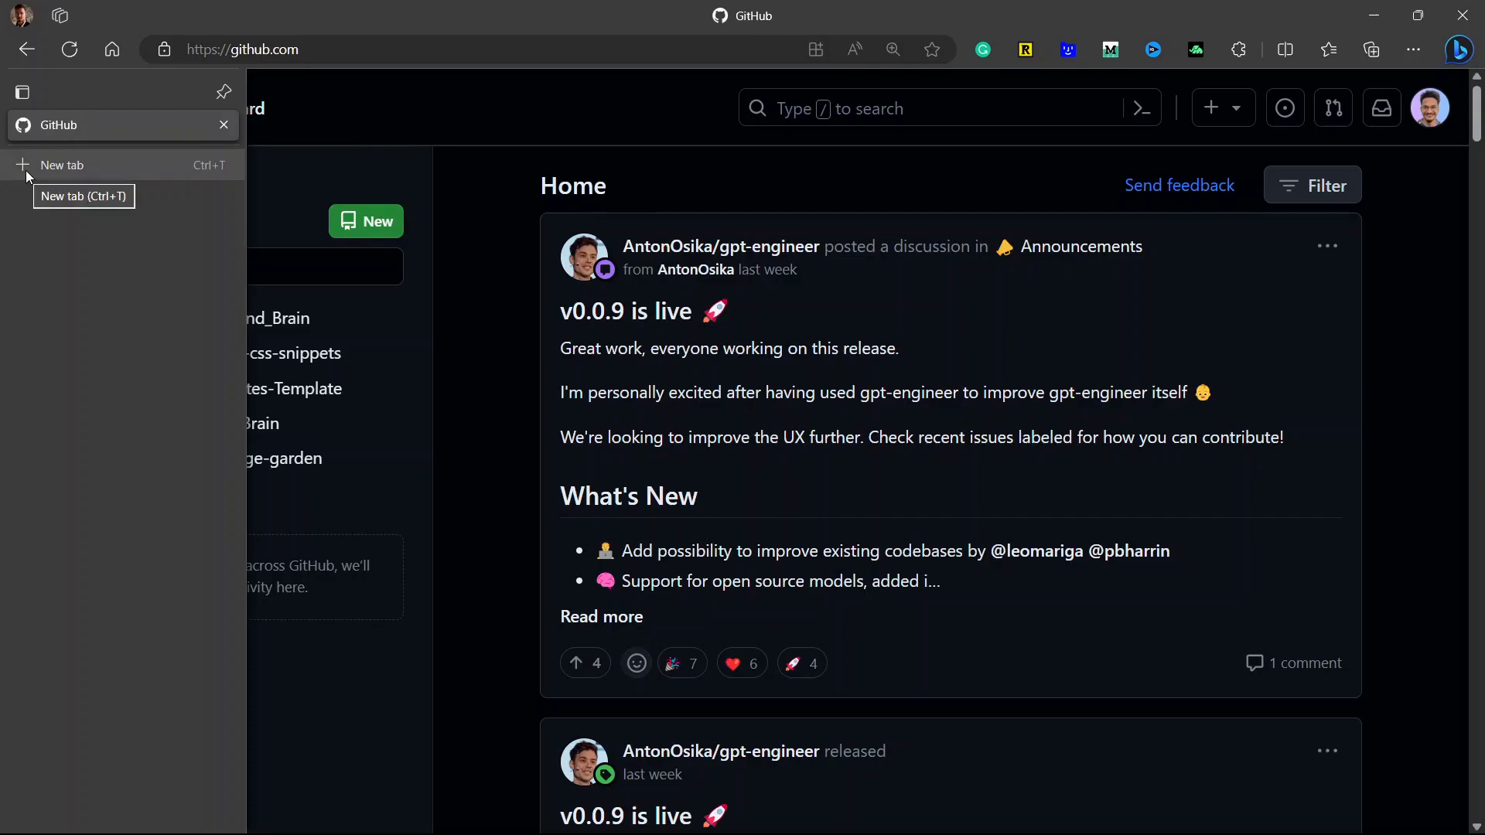
click(25, 171)
text(ve)
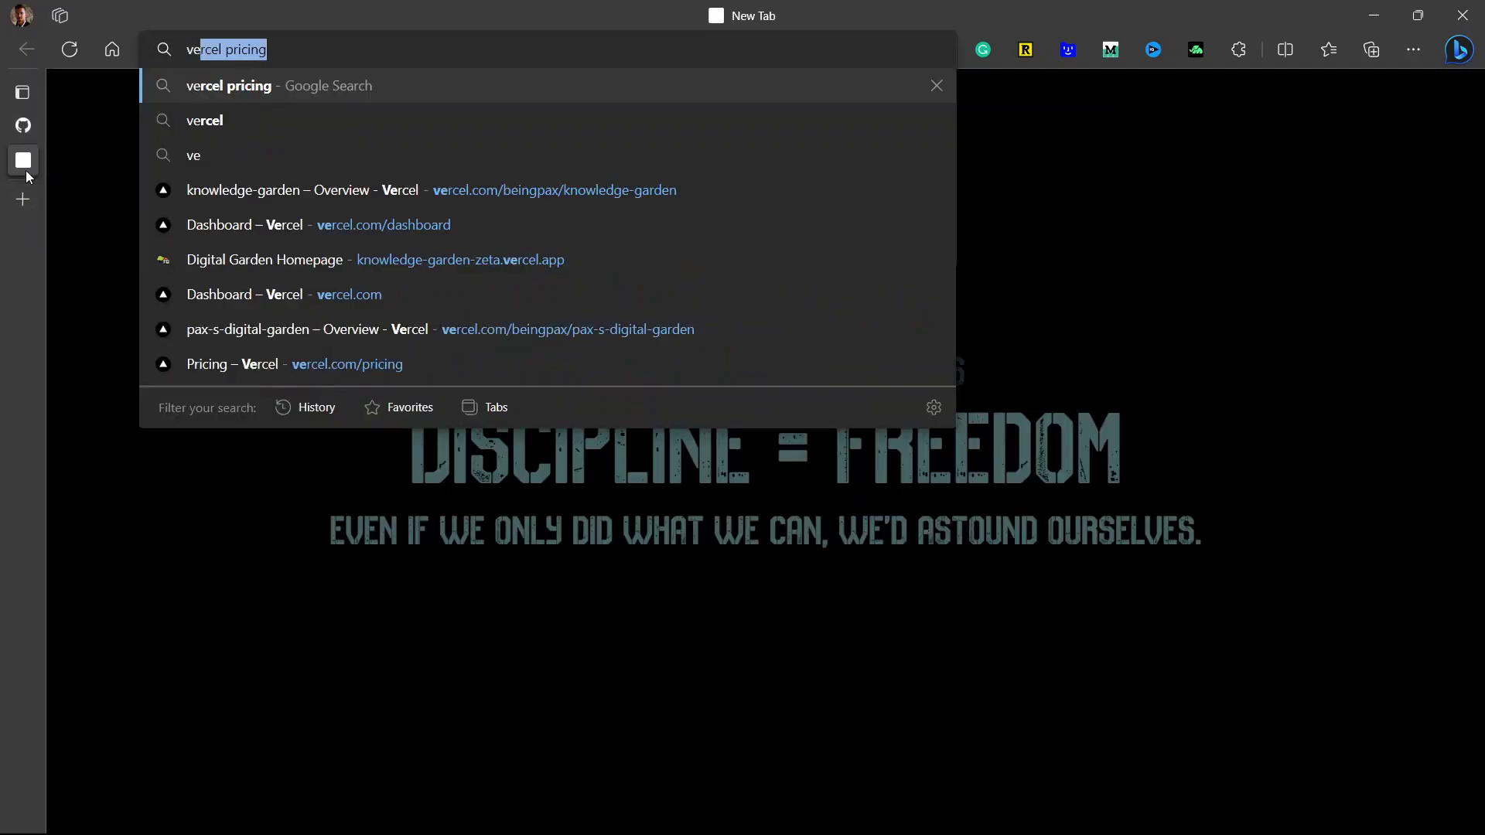
text(rcel)
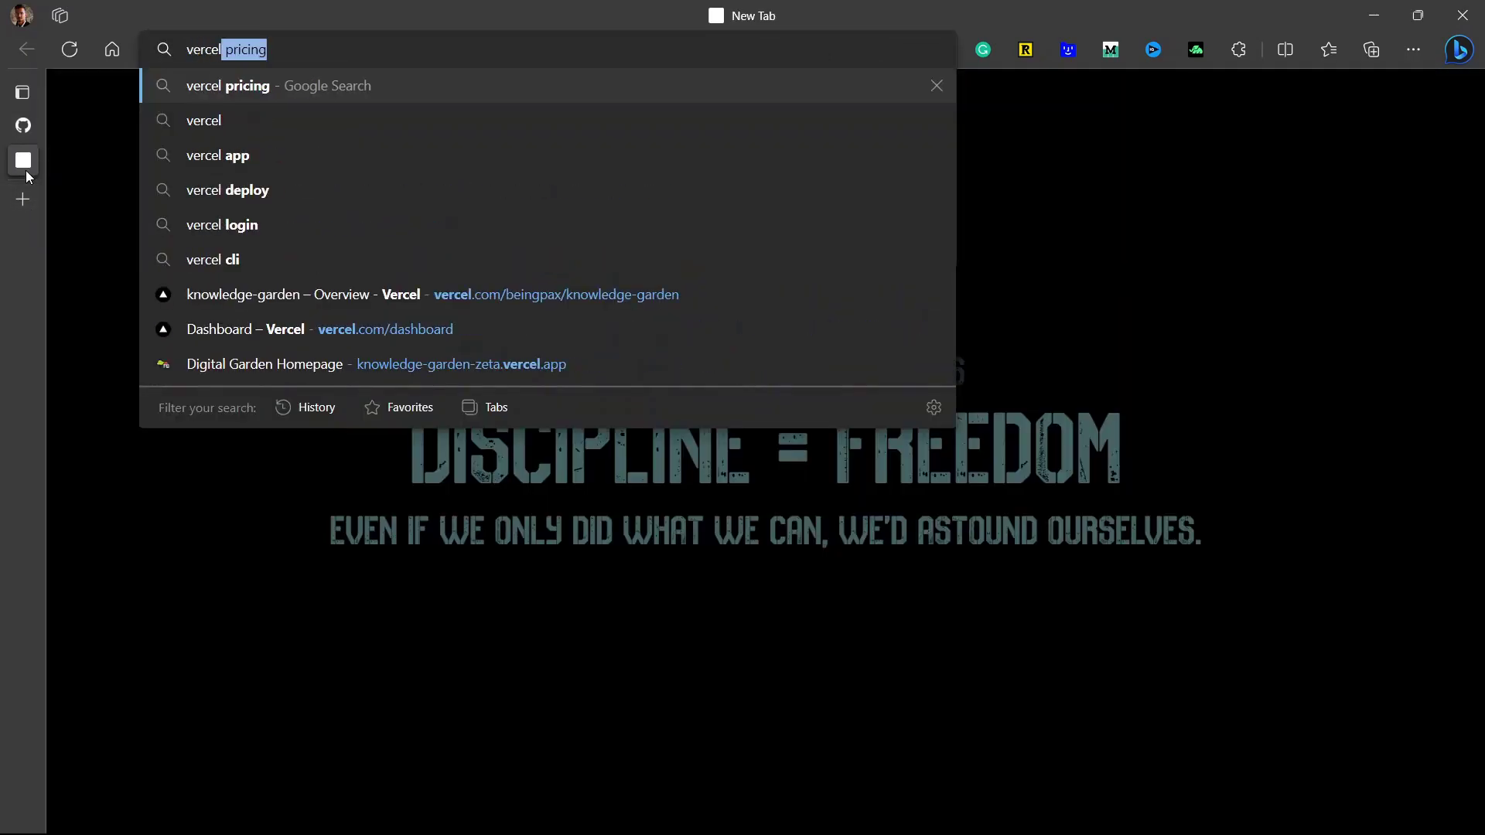
text(.com)
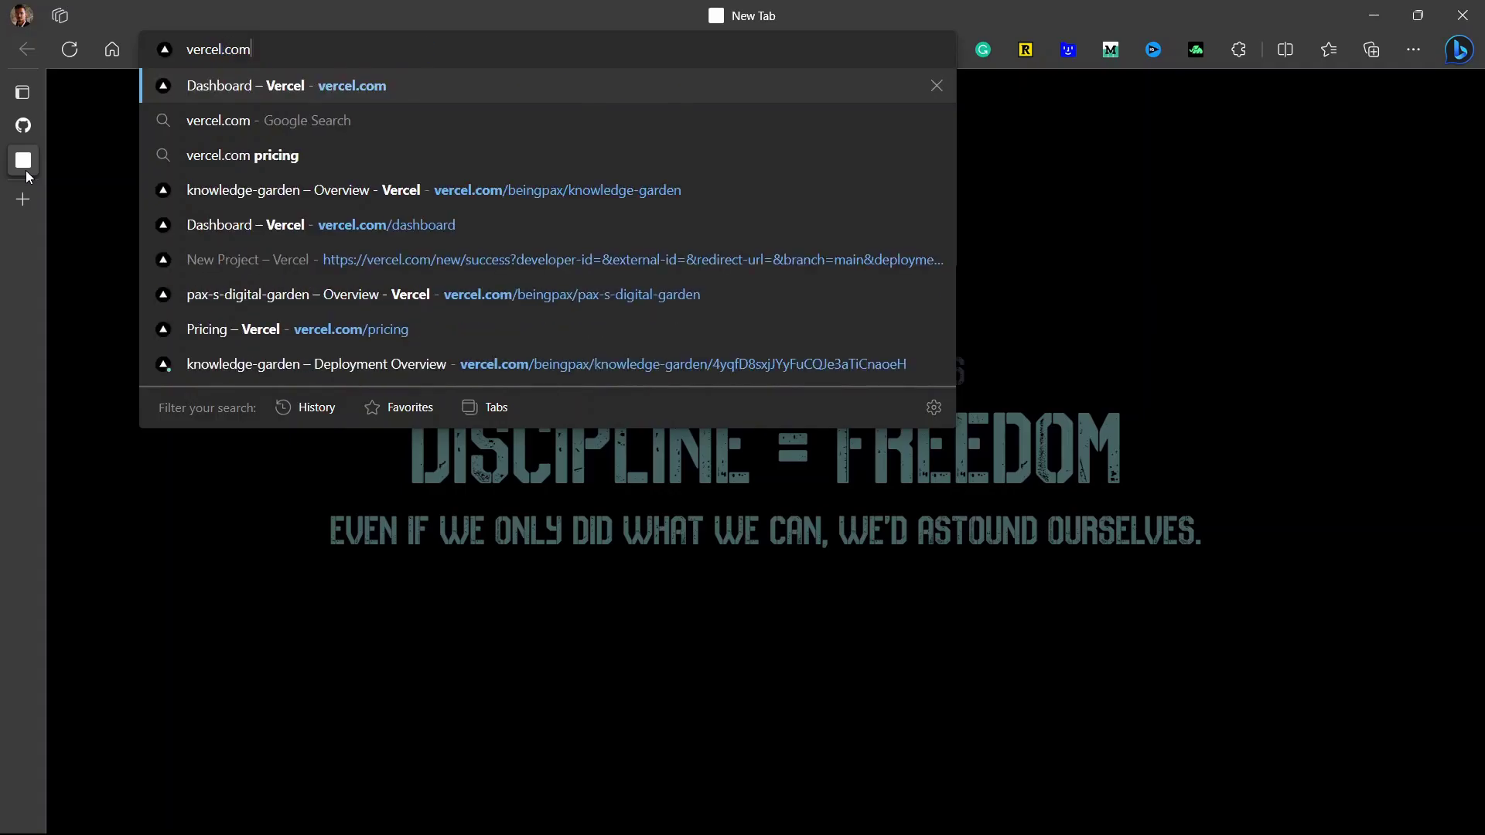
key(Return)
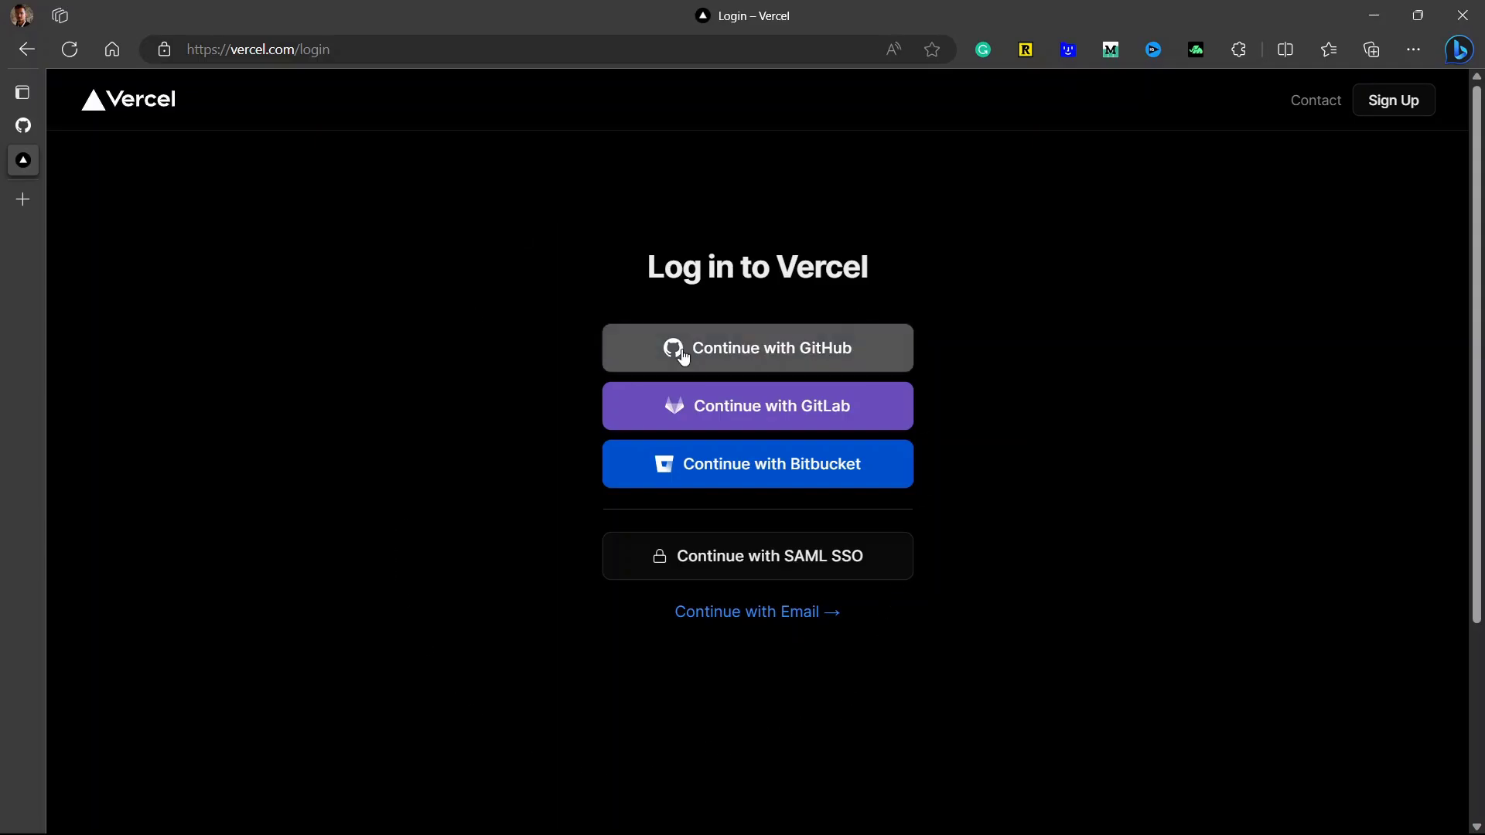
click(752, 346)
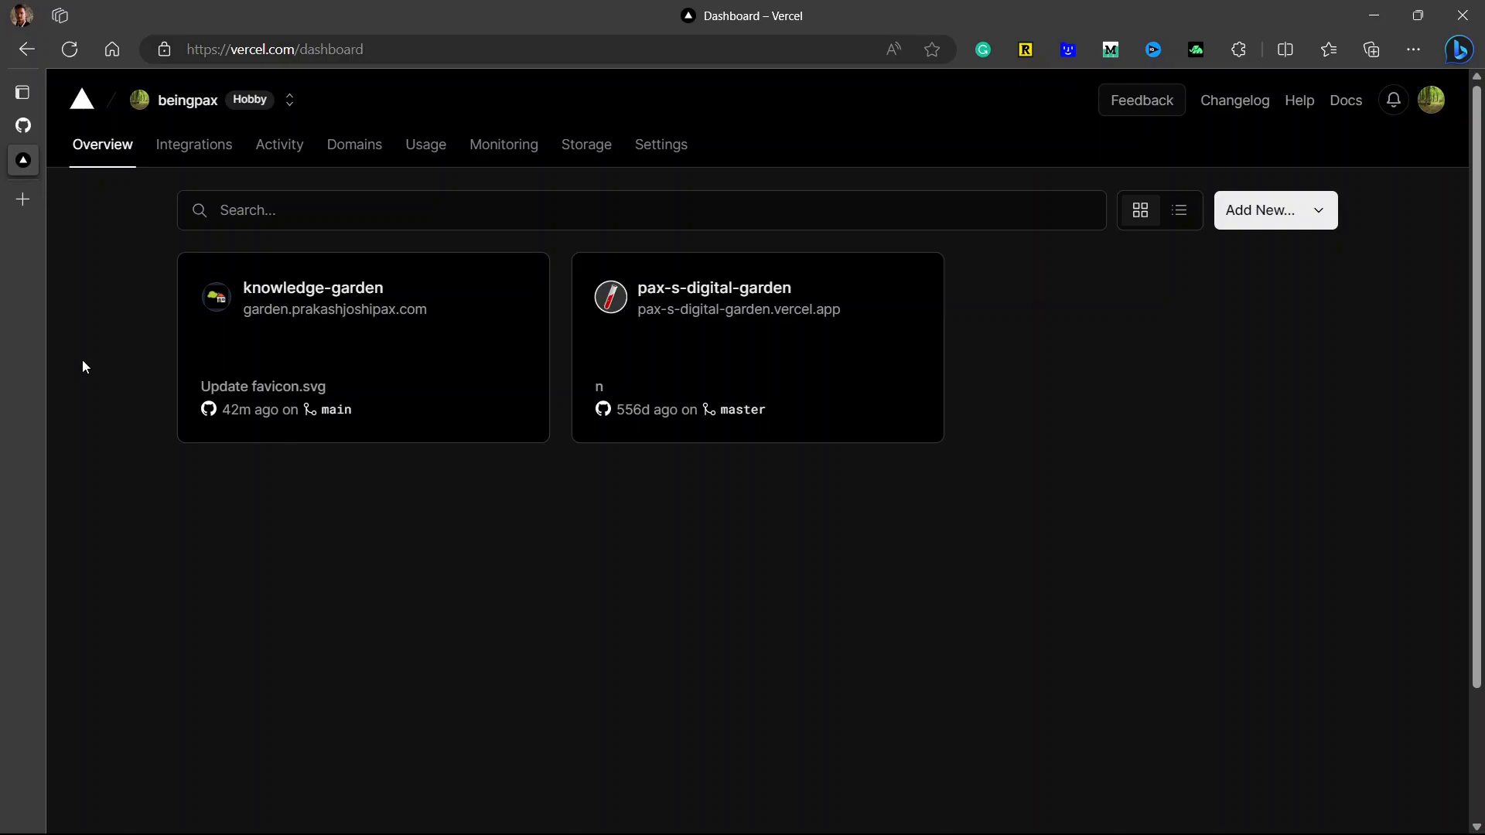
Open the oleeskild/digitalgarden repository in a new tab and start deploying it to Vercel from its README
click(26, 202)
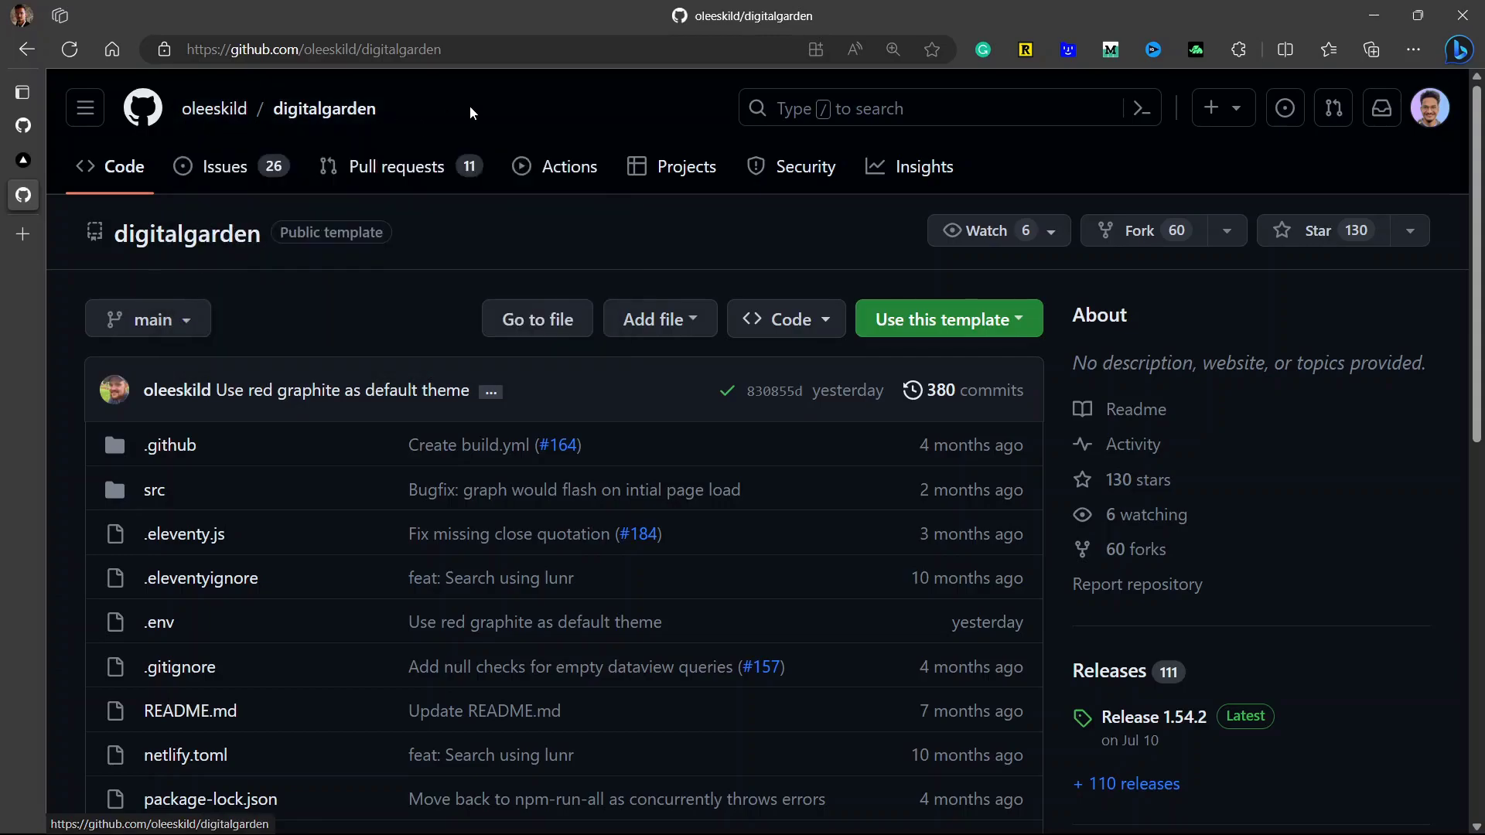
scroll(1314, 355, down, 10)
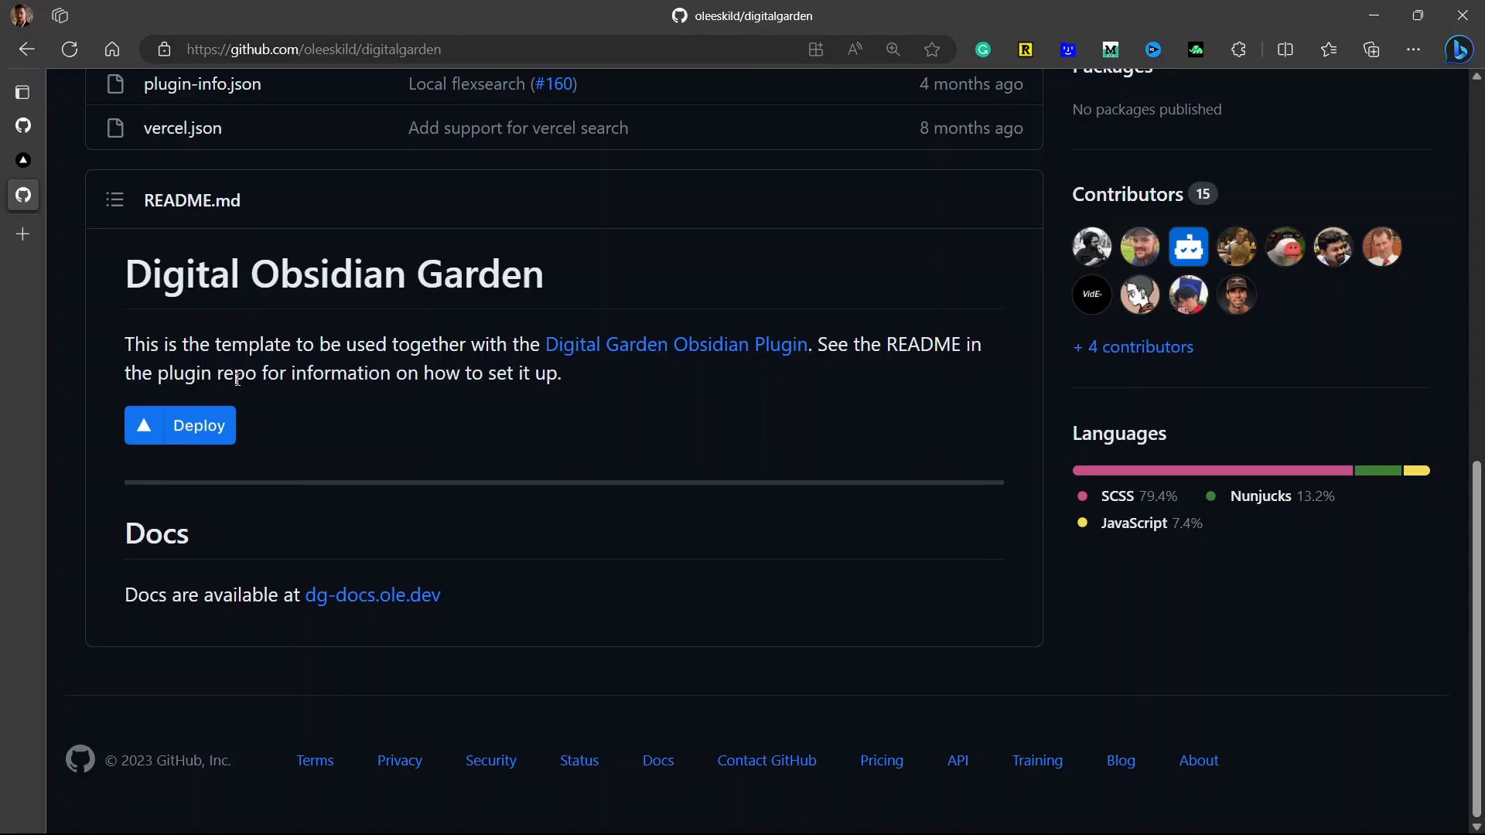
drag(262, 375, 546, 376)
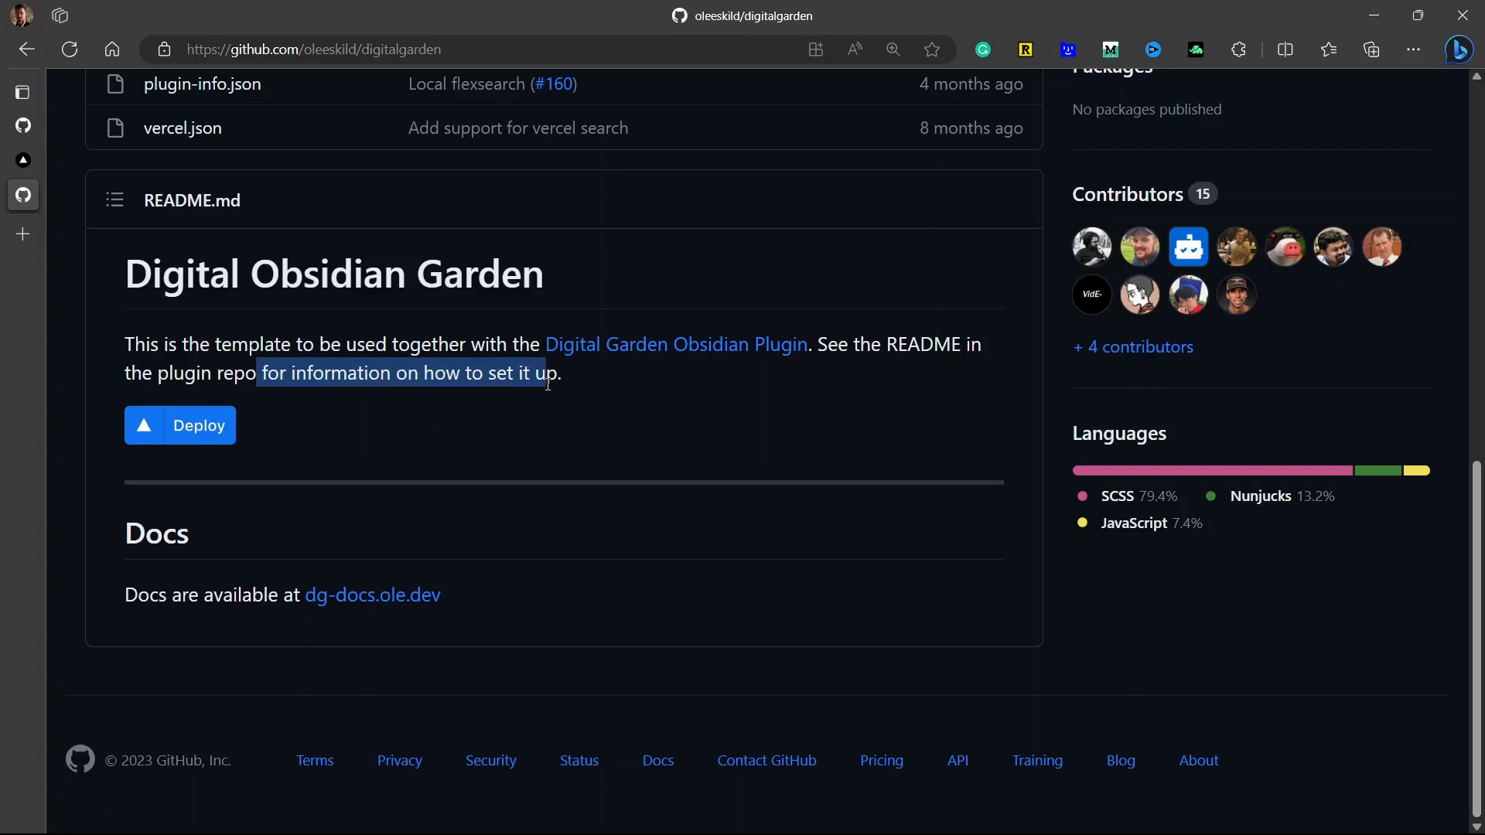
click(280, 469)
click(196, 425)
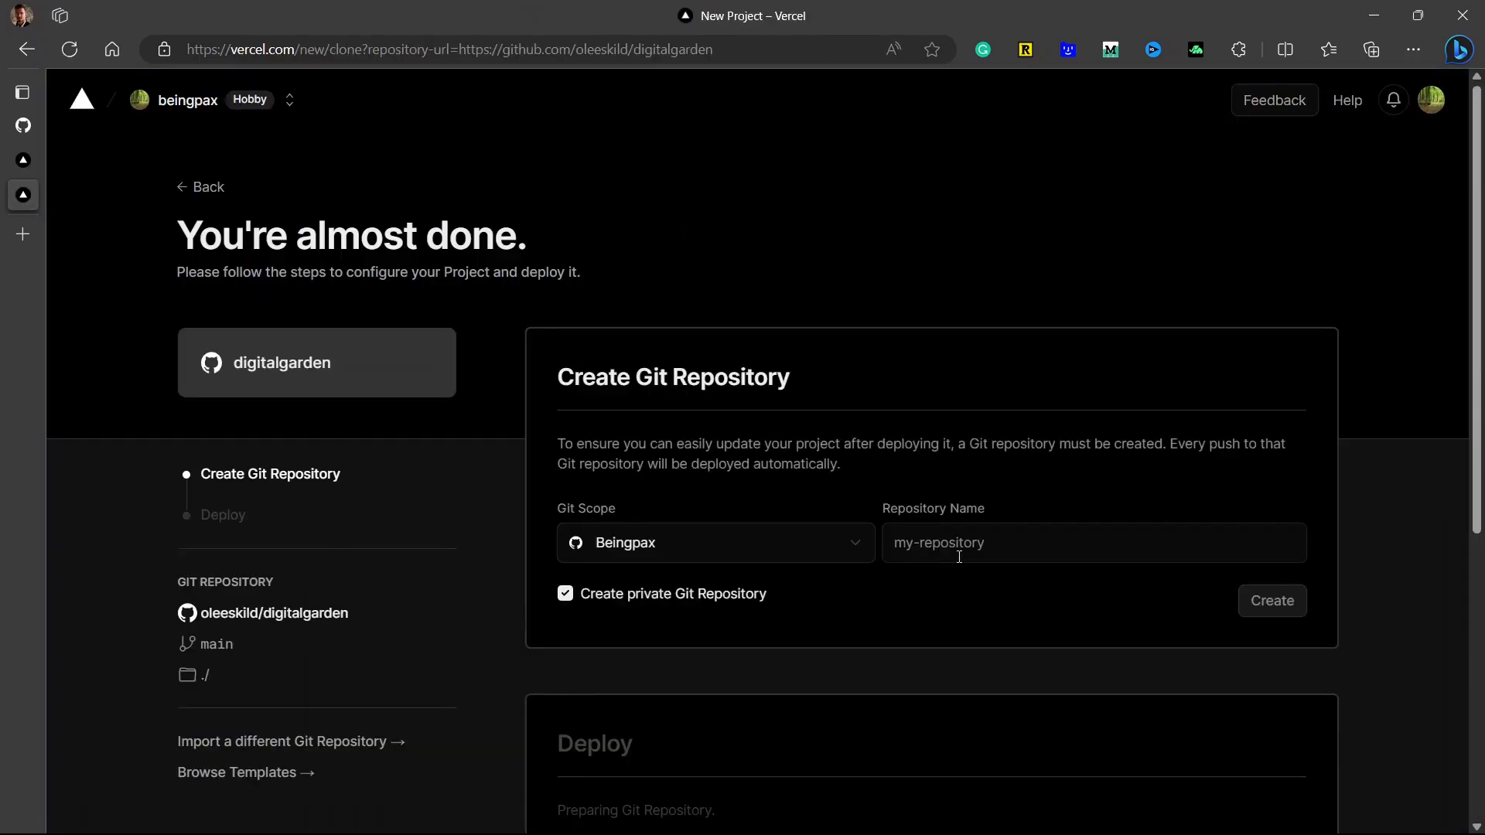
Name the new Git repository garden, keep it private, and create it to deploy the project
click(978, 547)
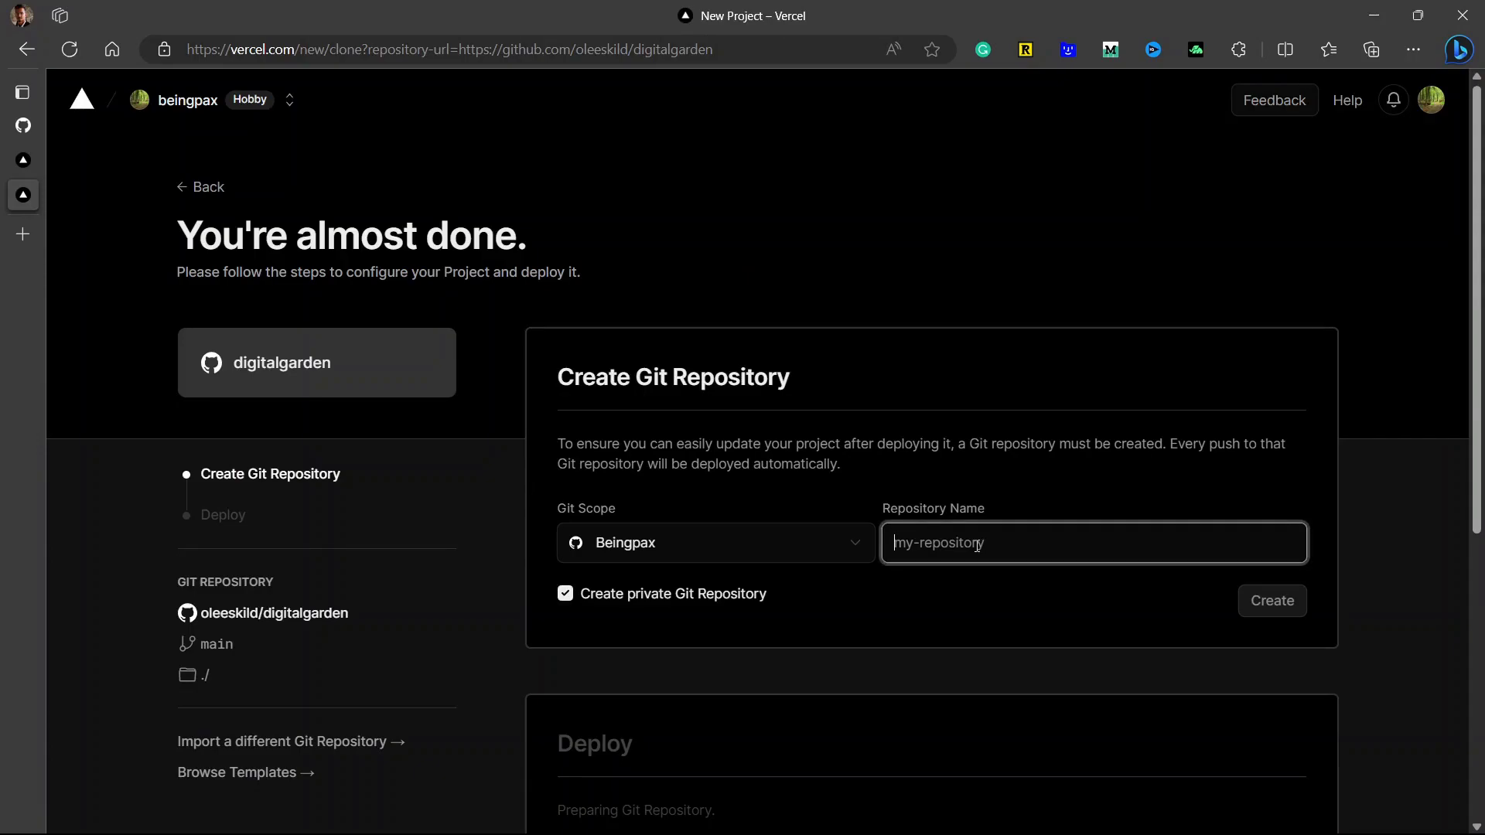
text(garden)
scroll(608, 375, down, 3)
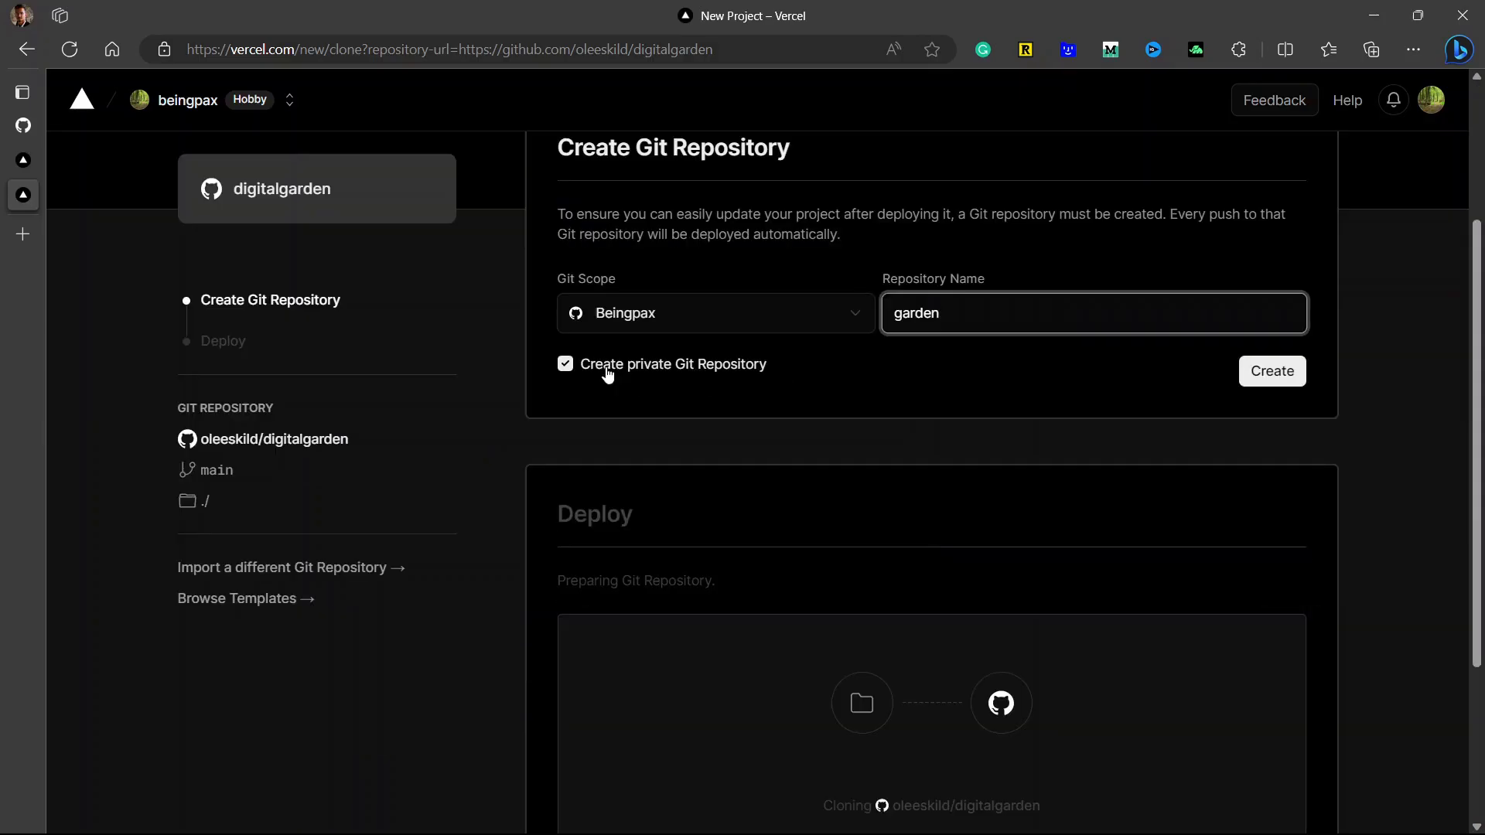
click(1290, 375)
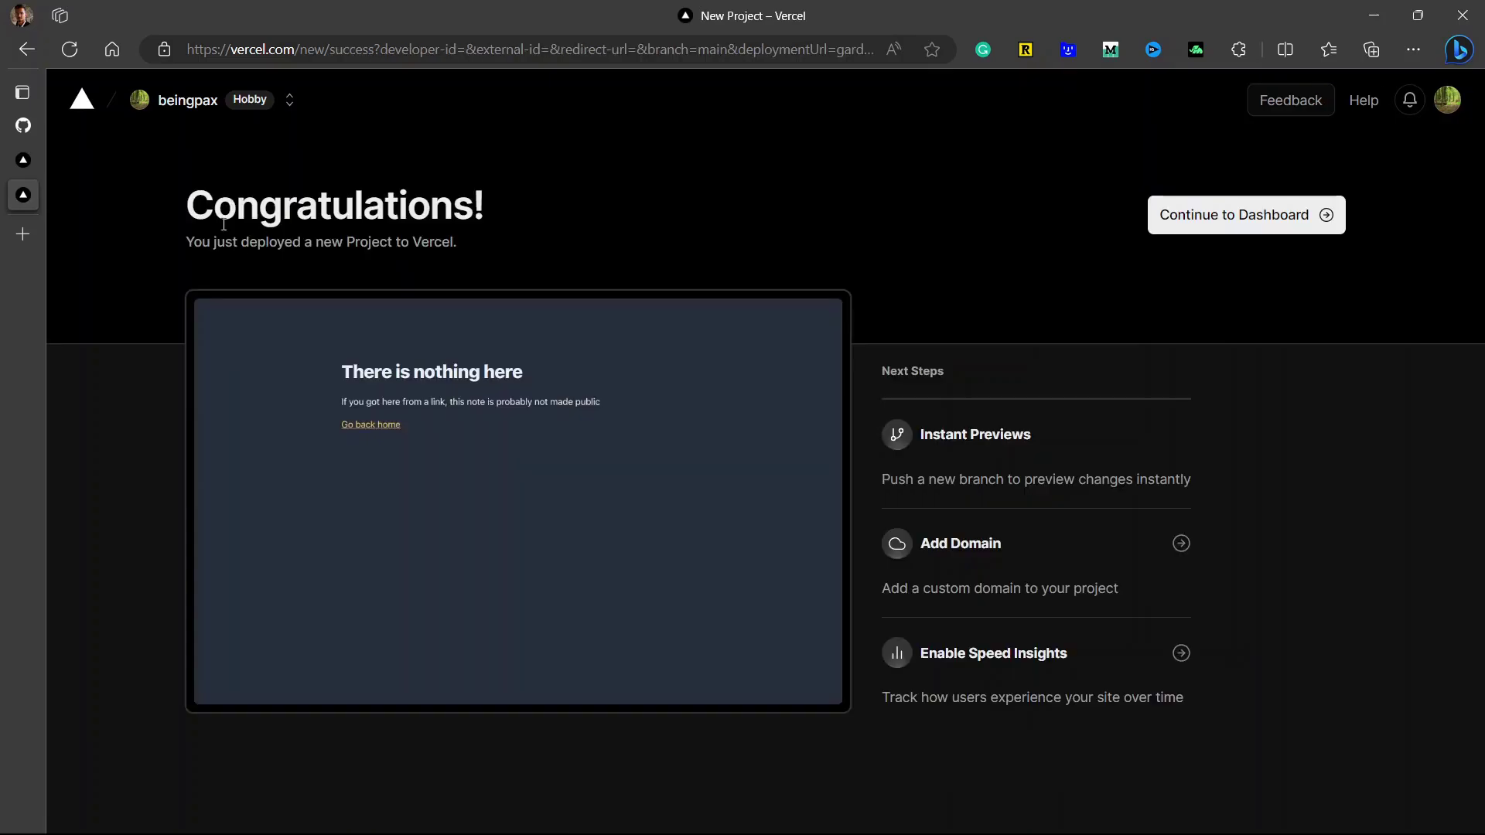
Continue to the garden project's dashboard, open its deployment overview and visit the live site at garden-lemon.vercel.app
drag(215, 206, 431, 250)
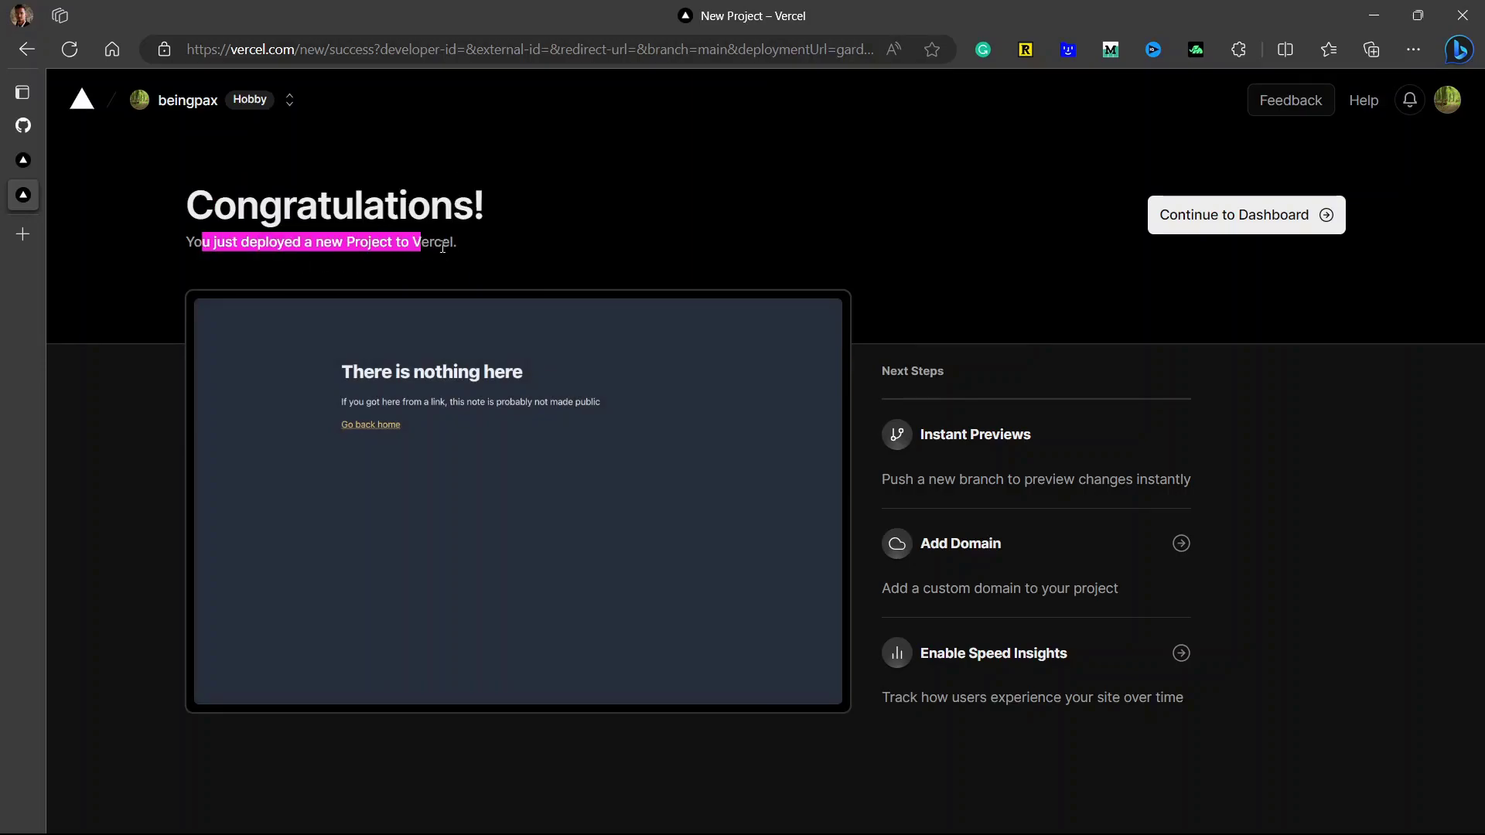
click(774, 282)
click(1263, 224)
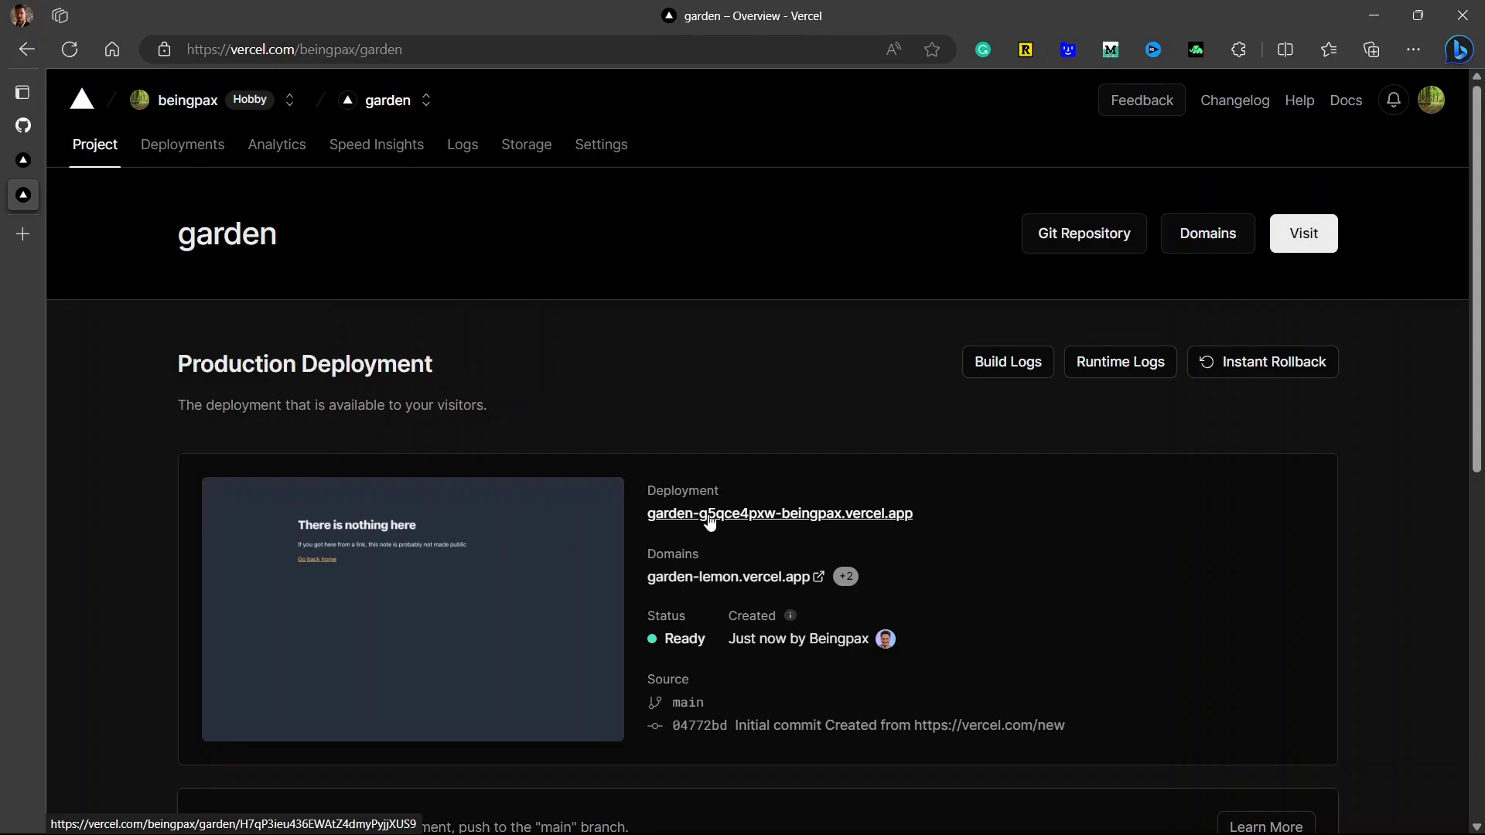
click(825, 518)
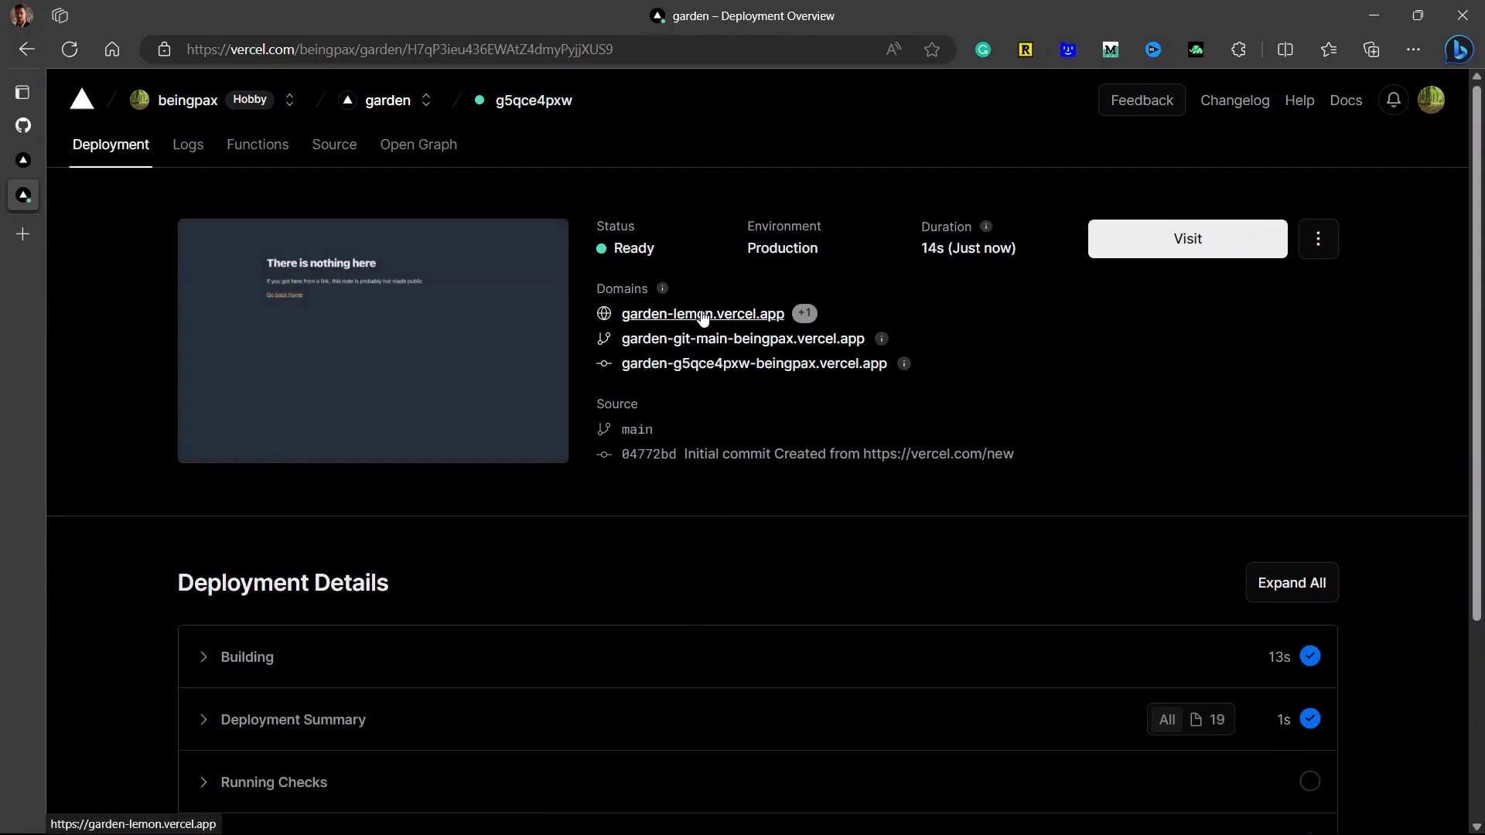
click(702, 315)
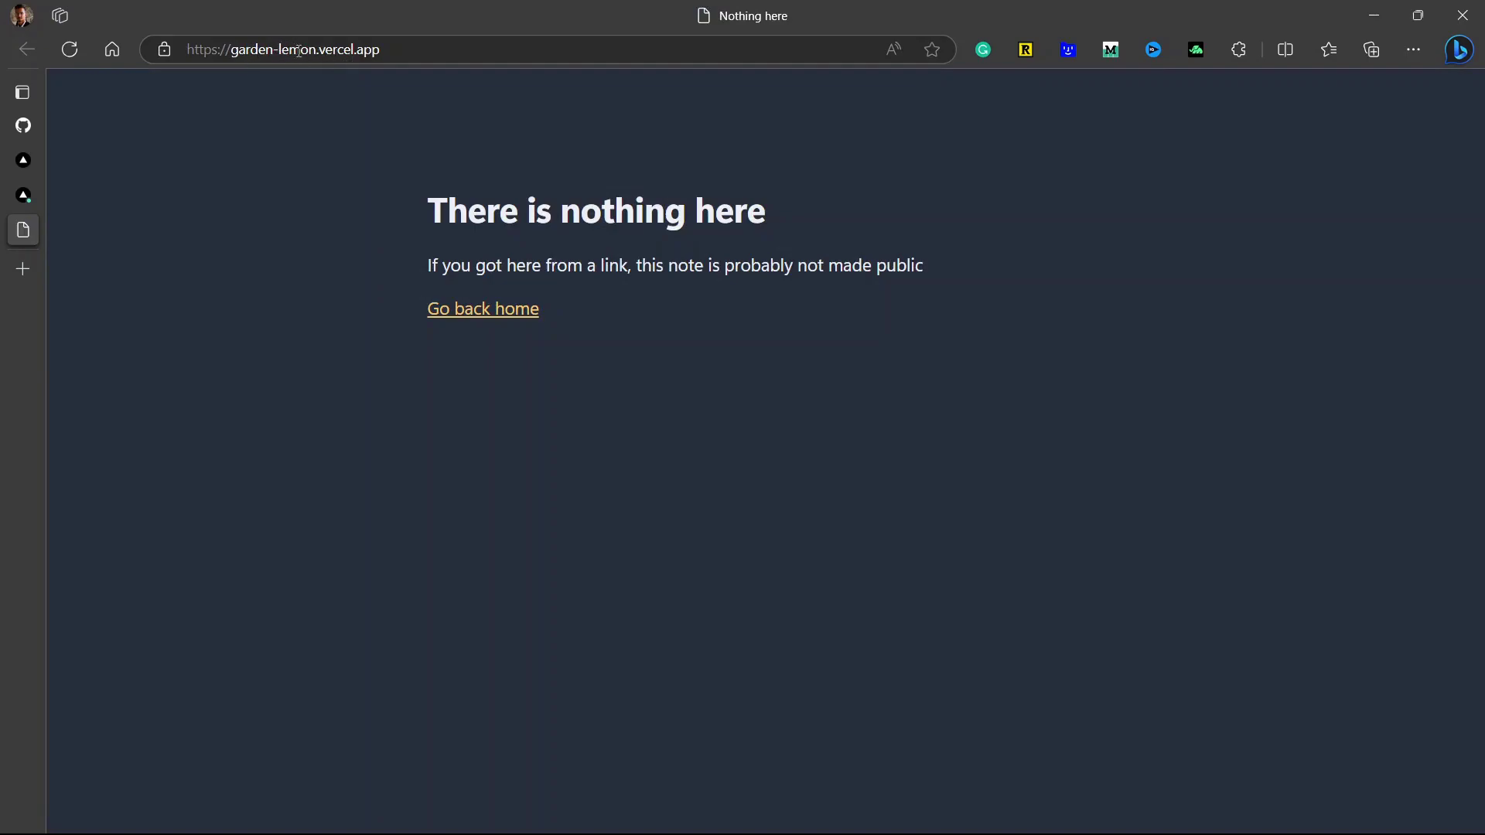
drag(312, 173, 943, 268)
click(941, 349)
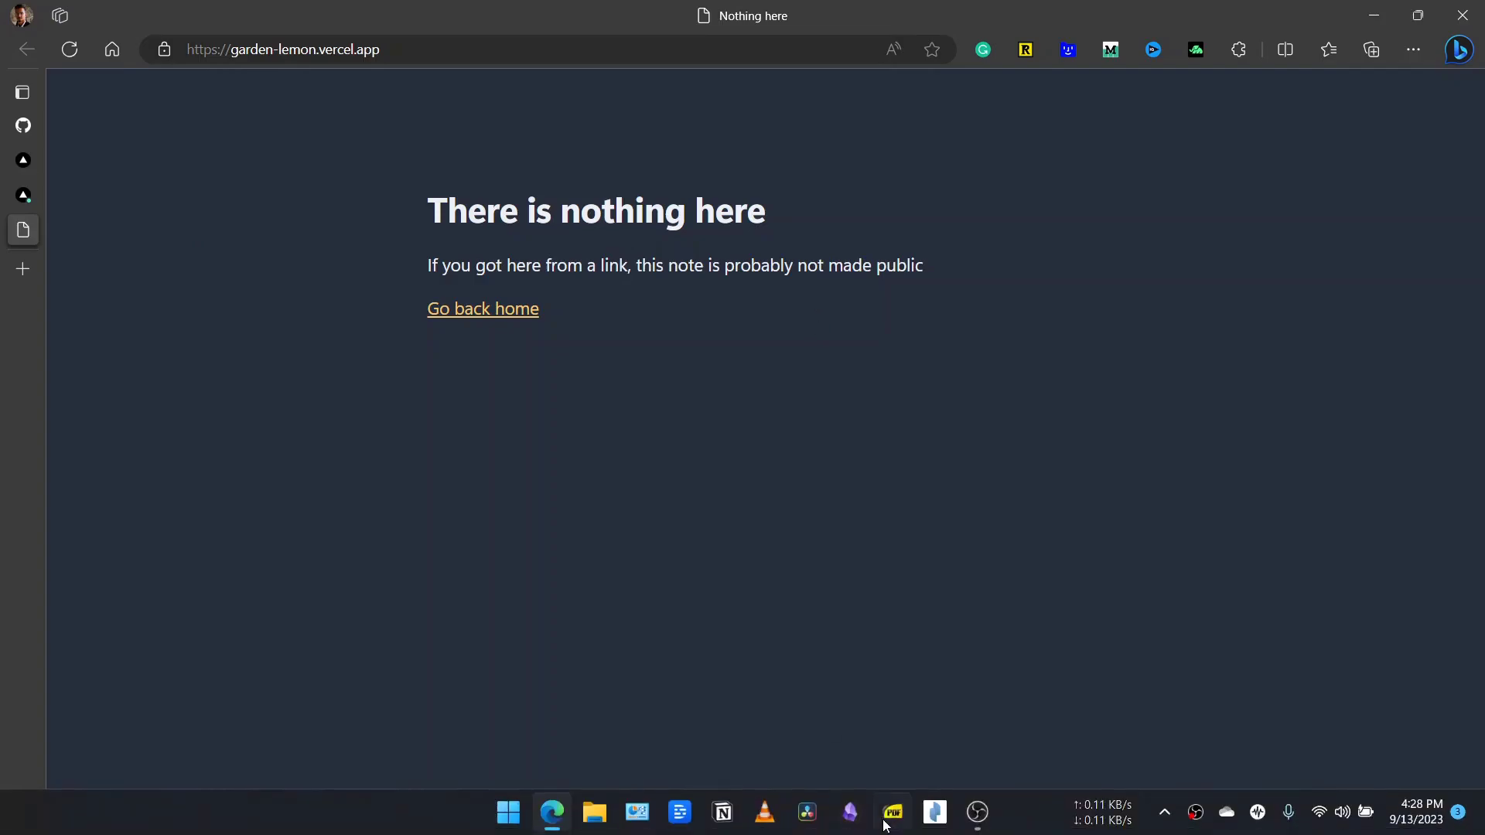
Switch to Obsidian, find and install the Digital Garden community plugin, and open its options
click(860, 822)
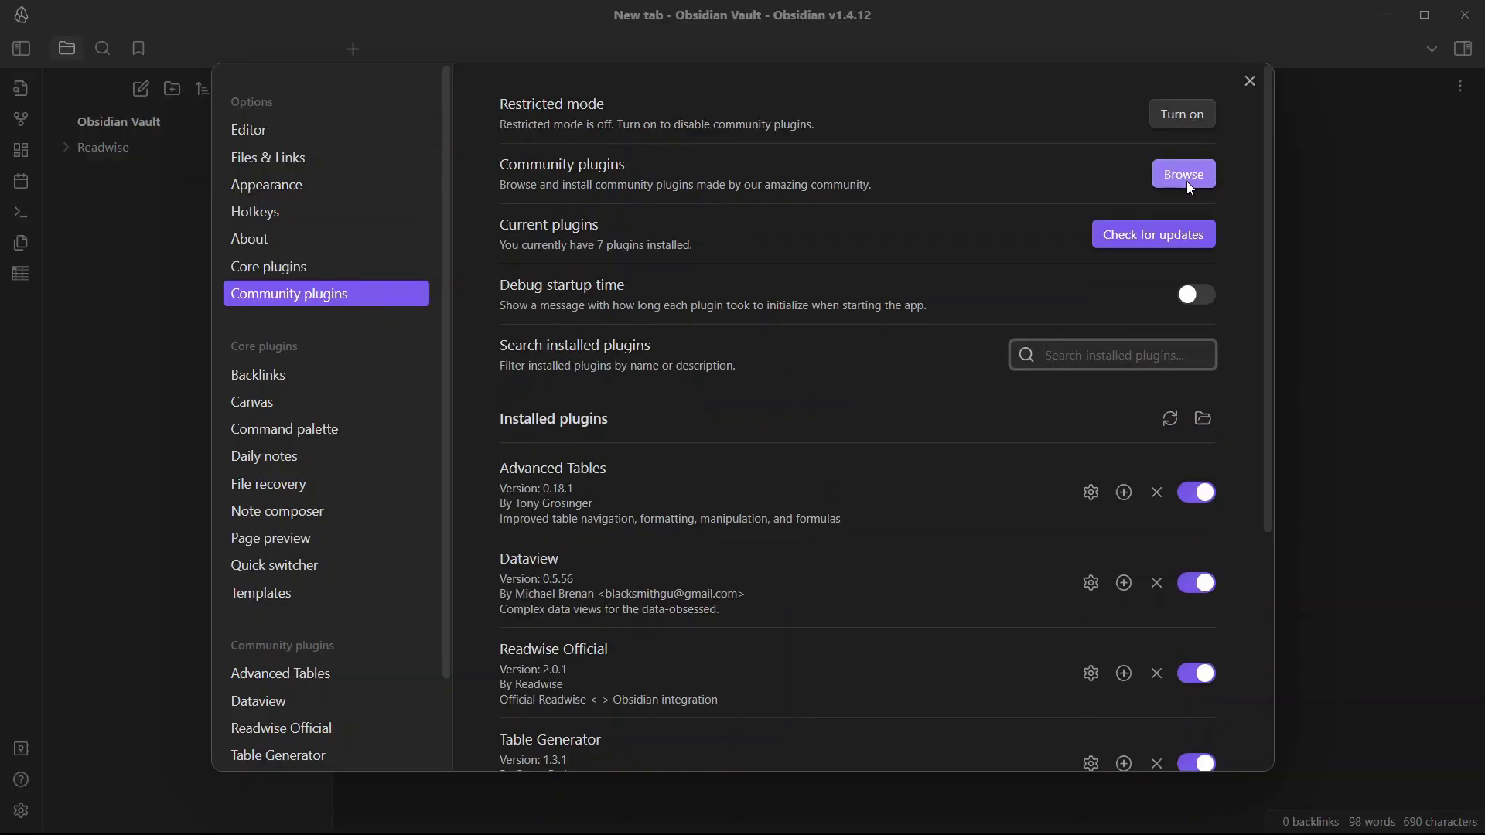
click(1184, 176)
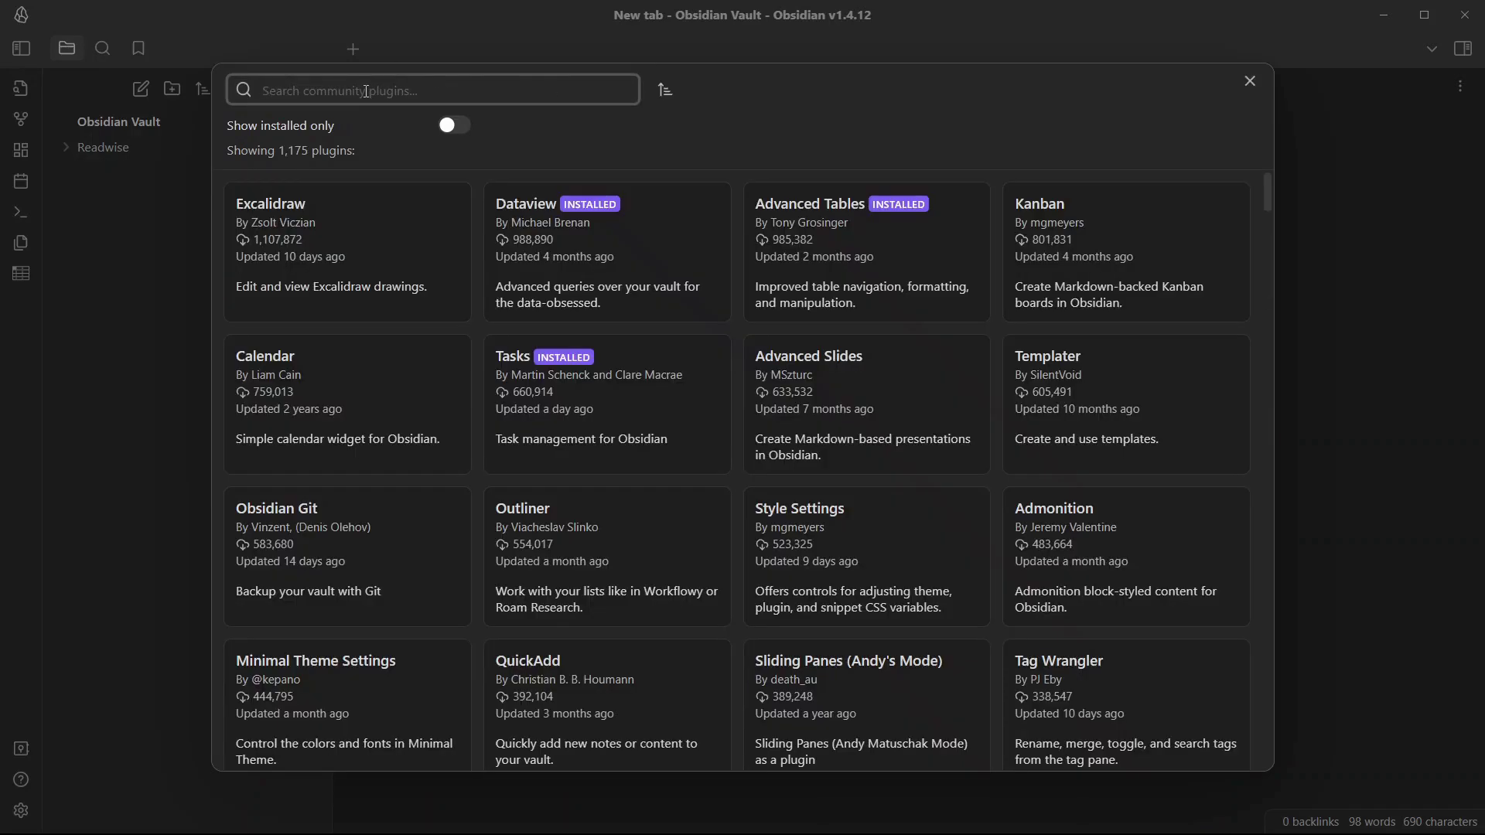
text(digital)
click(345, 252)
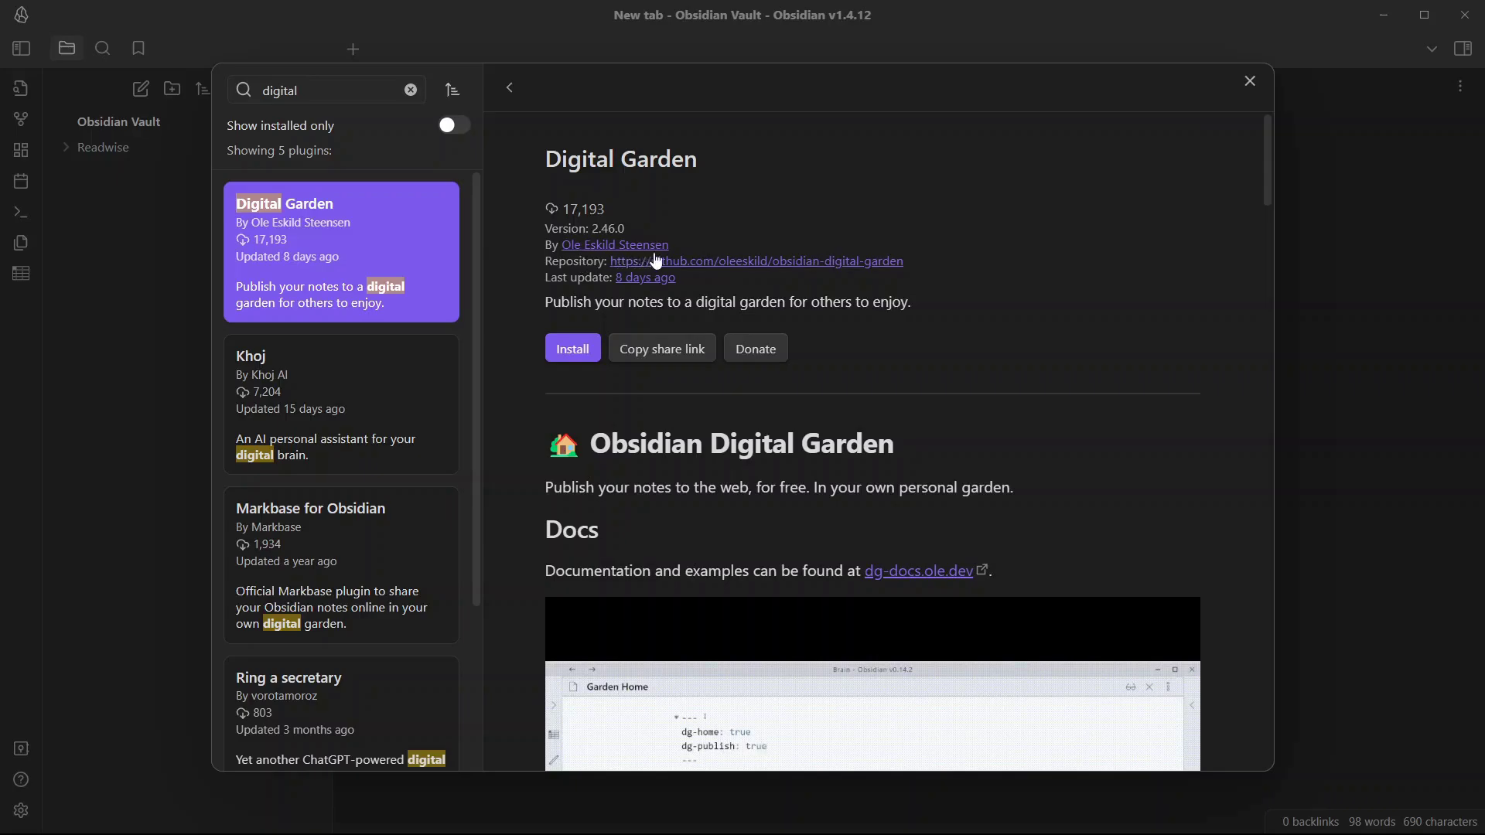
click(572, 353)
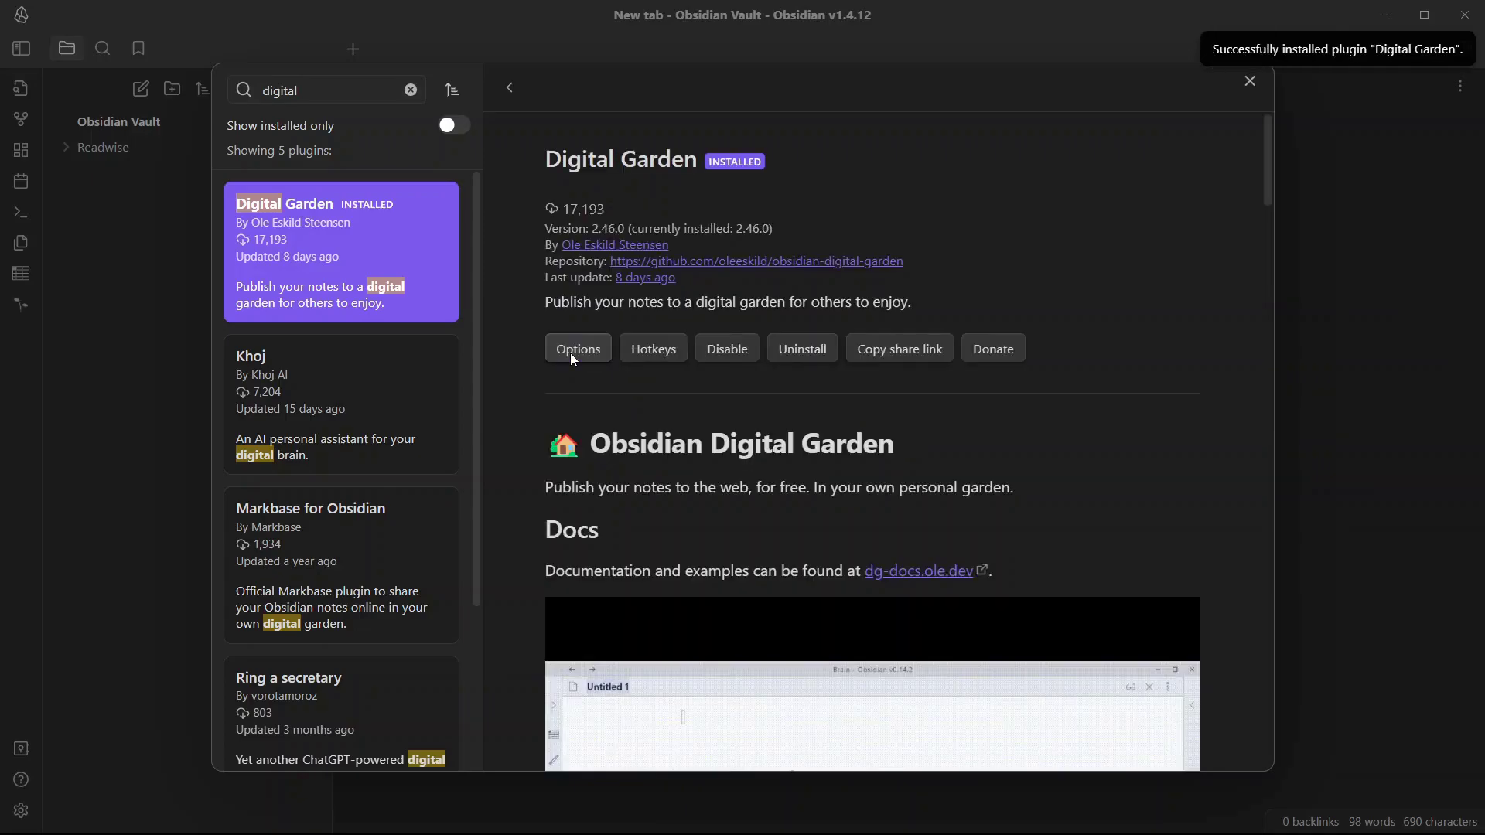
click(571, 353)
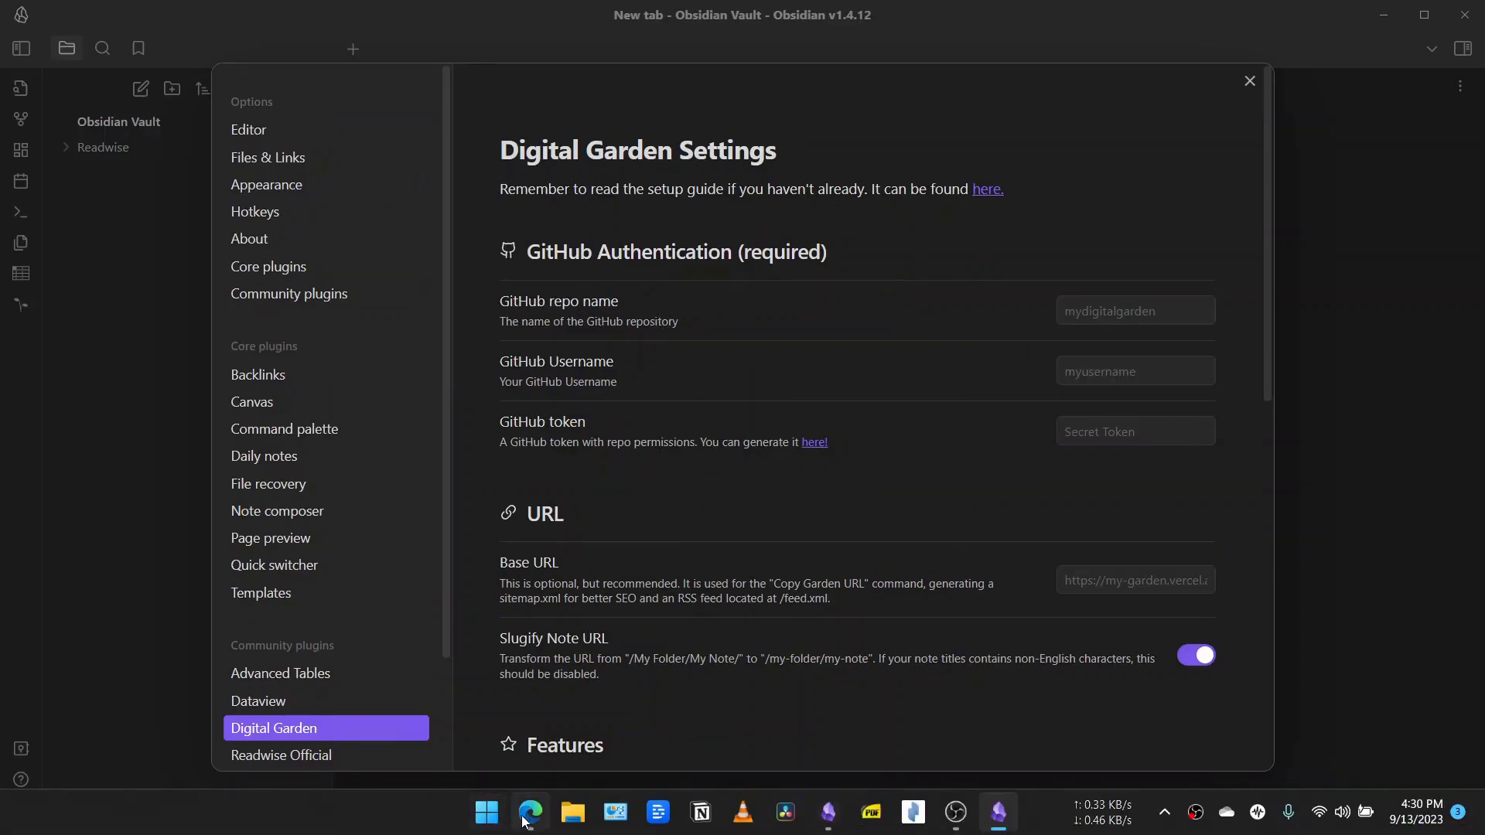
Switch to Edge and reload the GitHub dashboard to look up the new repository in the repository list
click(526, 812)
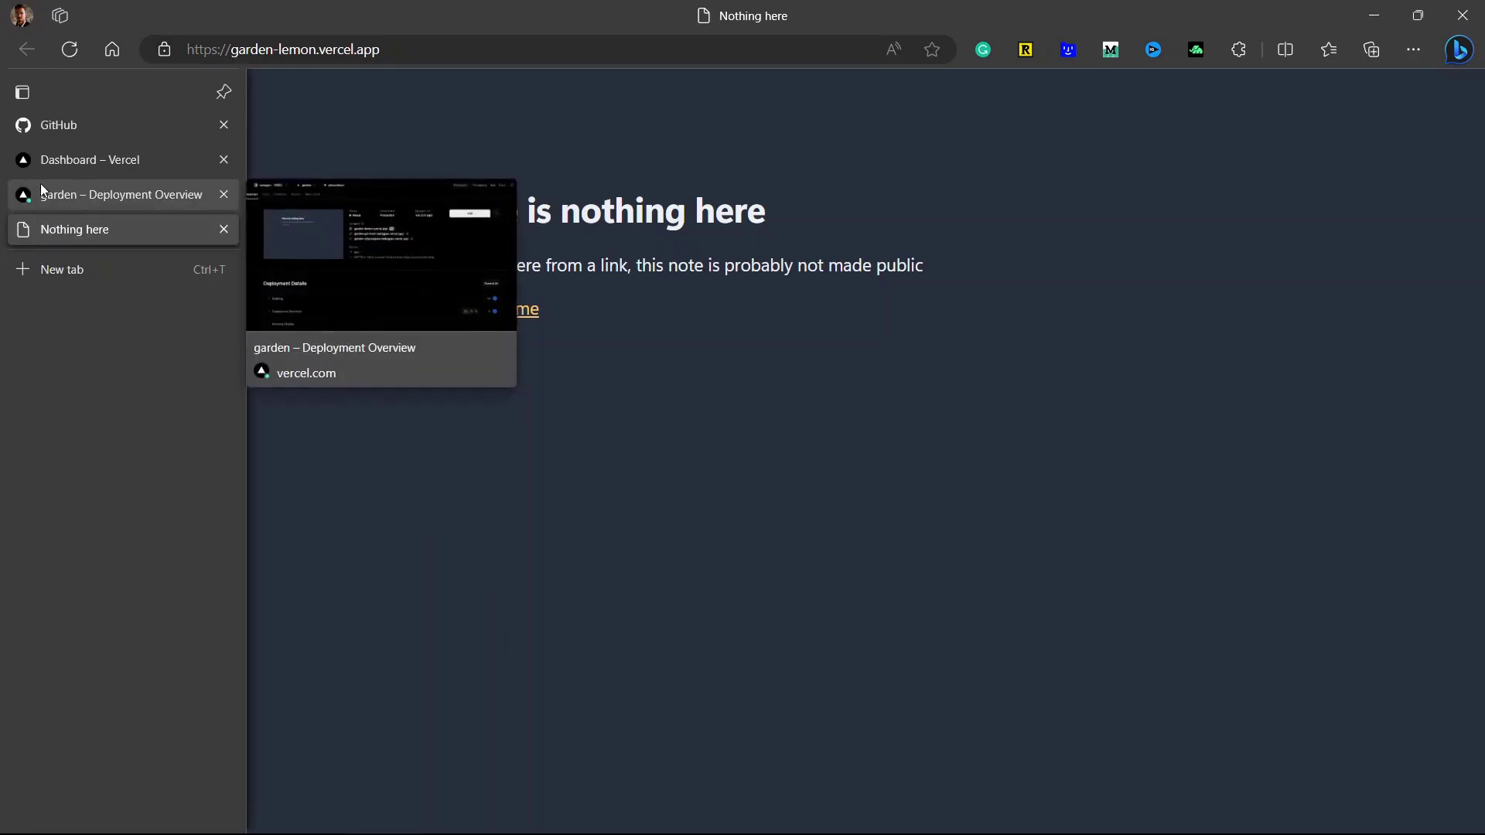
click(121, 127)
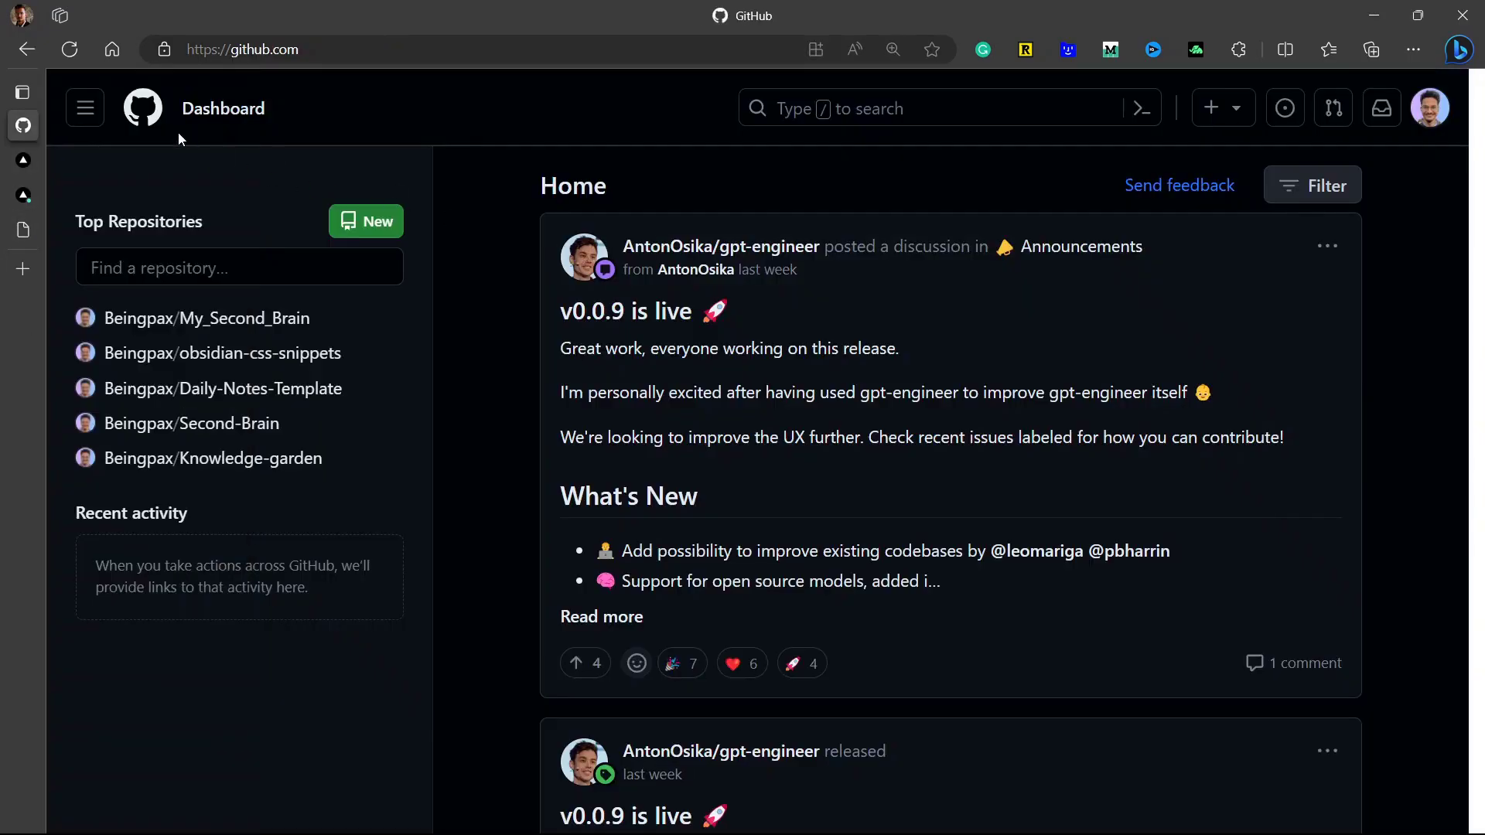
click(149, 113)
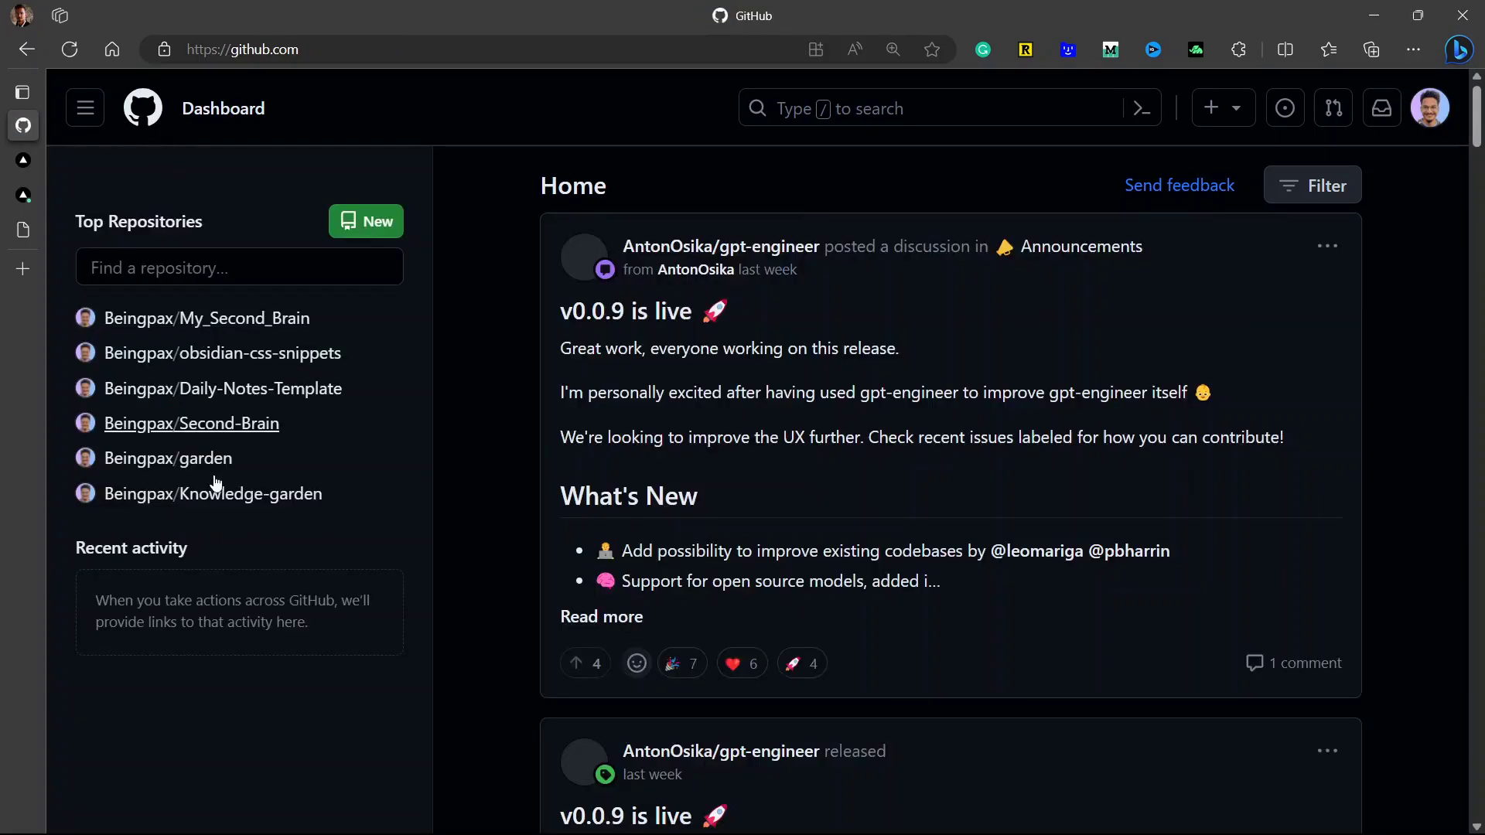
mouse_move(199, 472)
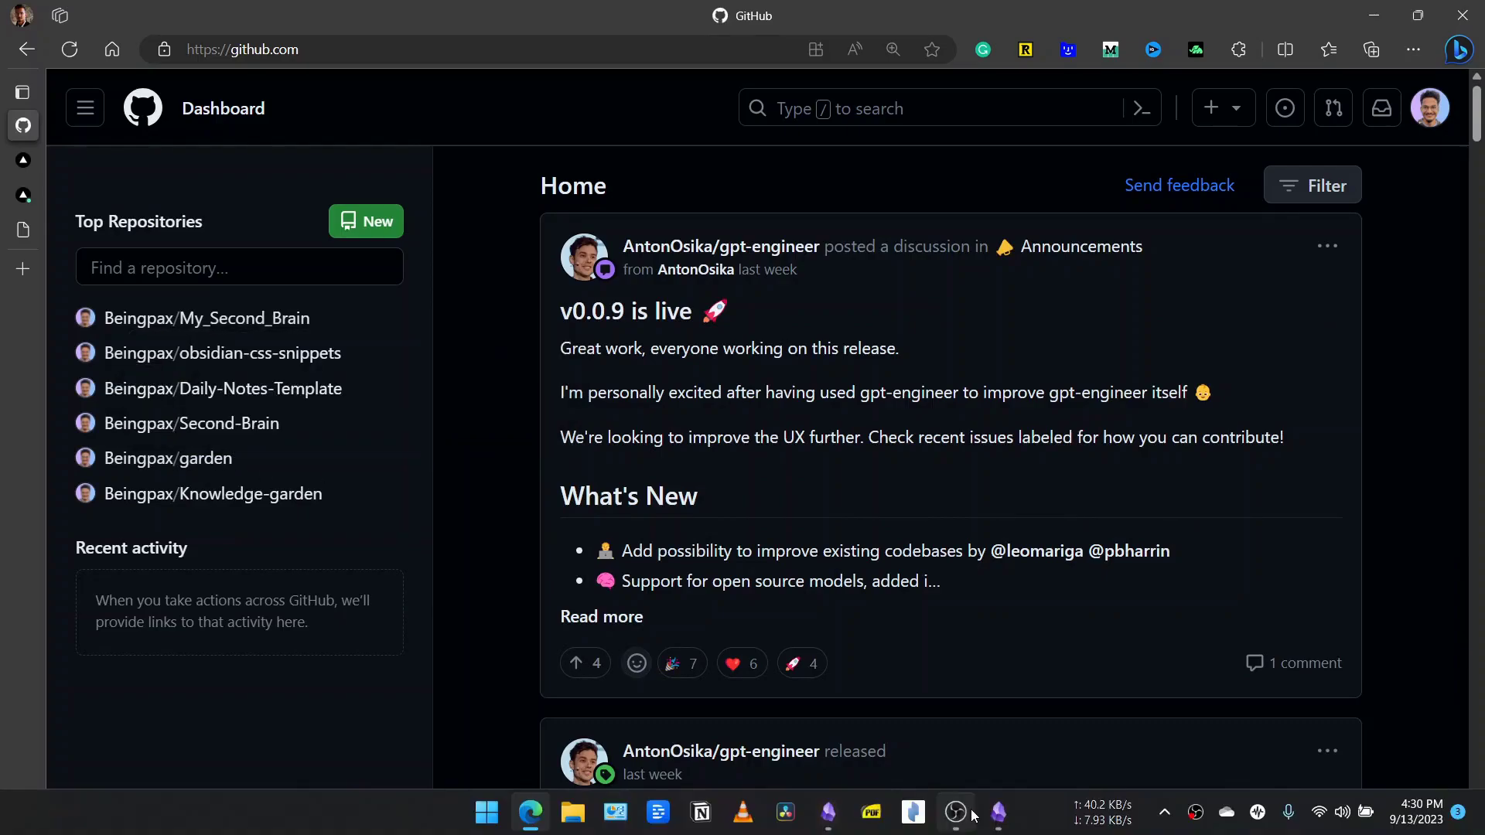
Return to Obsidian, set the Digital Garden GitHub repo name to garden and enter the account's GitHub username
click(973, 816)
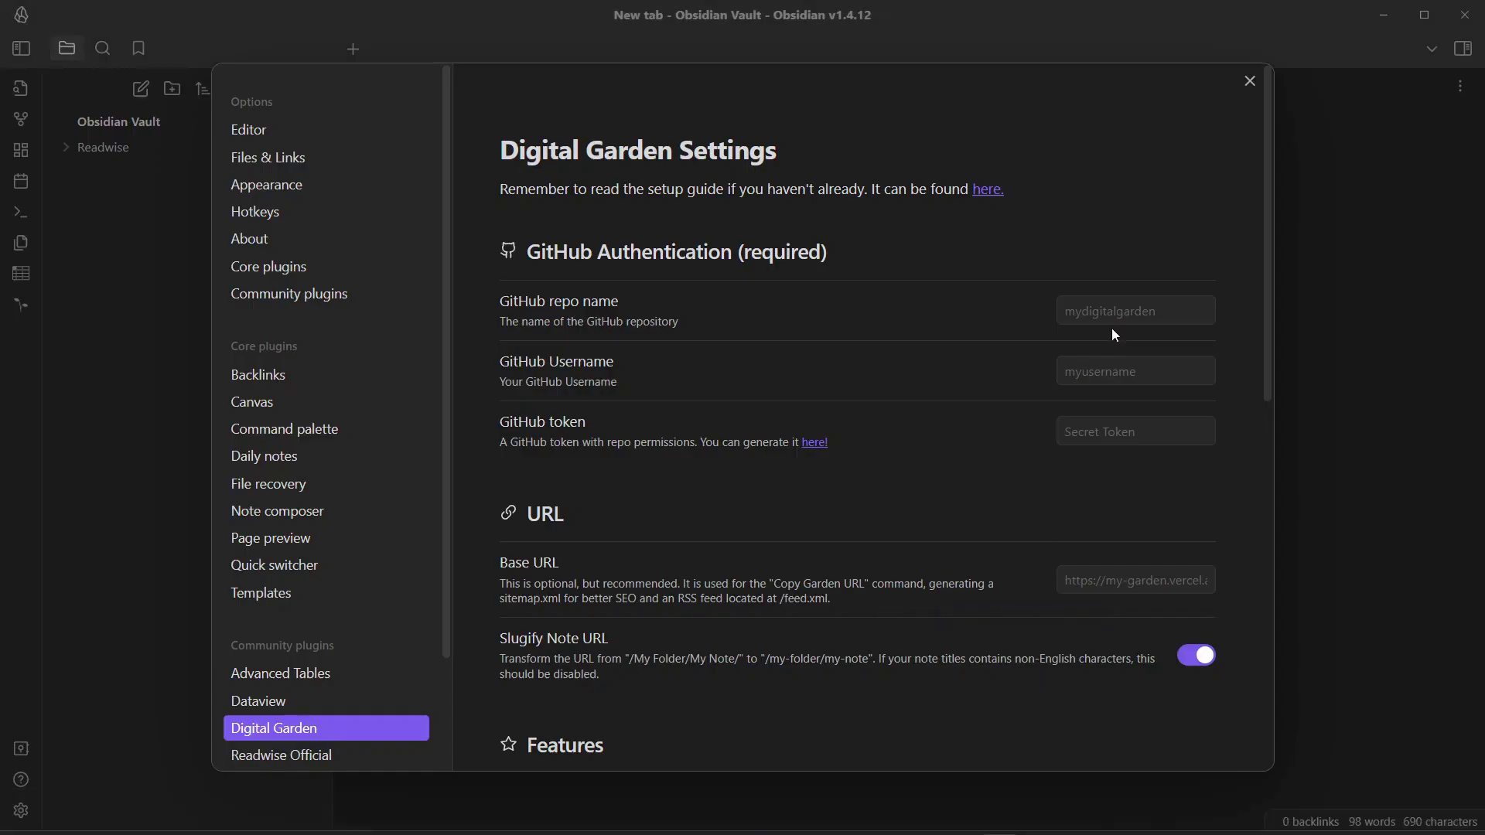
click(1126, 308)
text(garden)
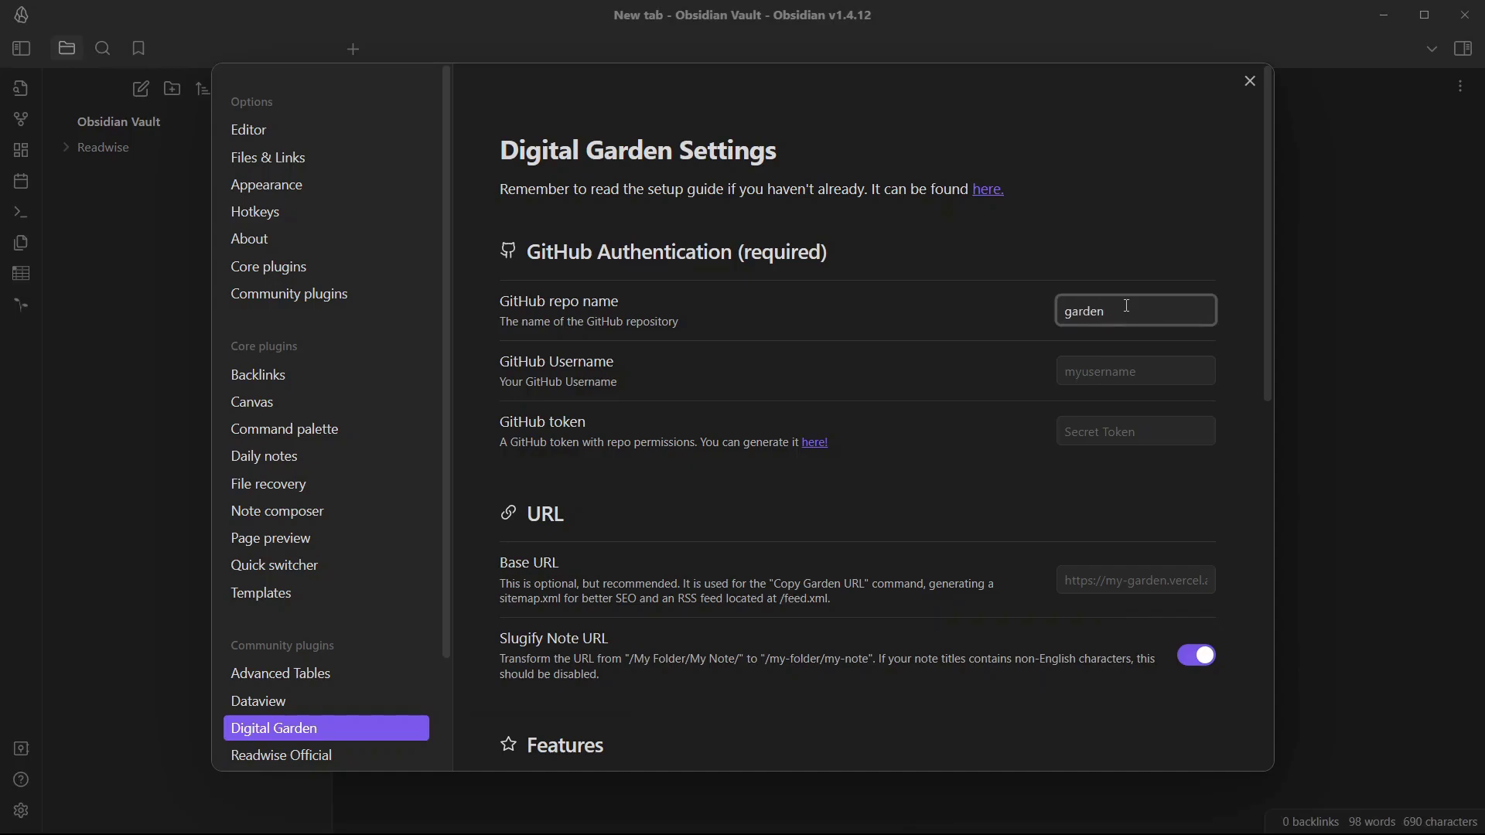
click(593, 369)
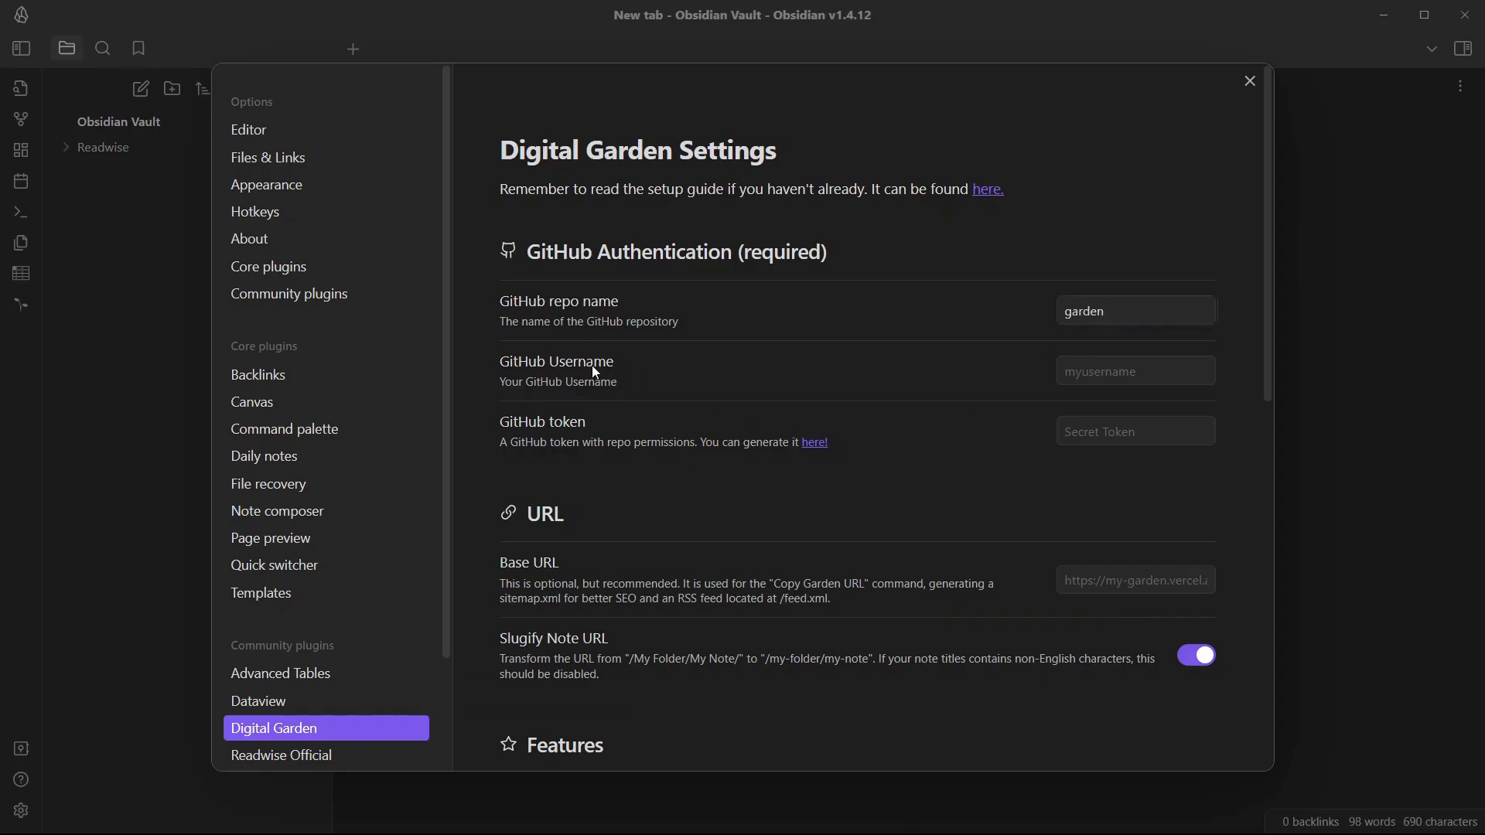
click(1110, 376)
text(Beingpax)
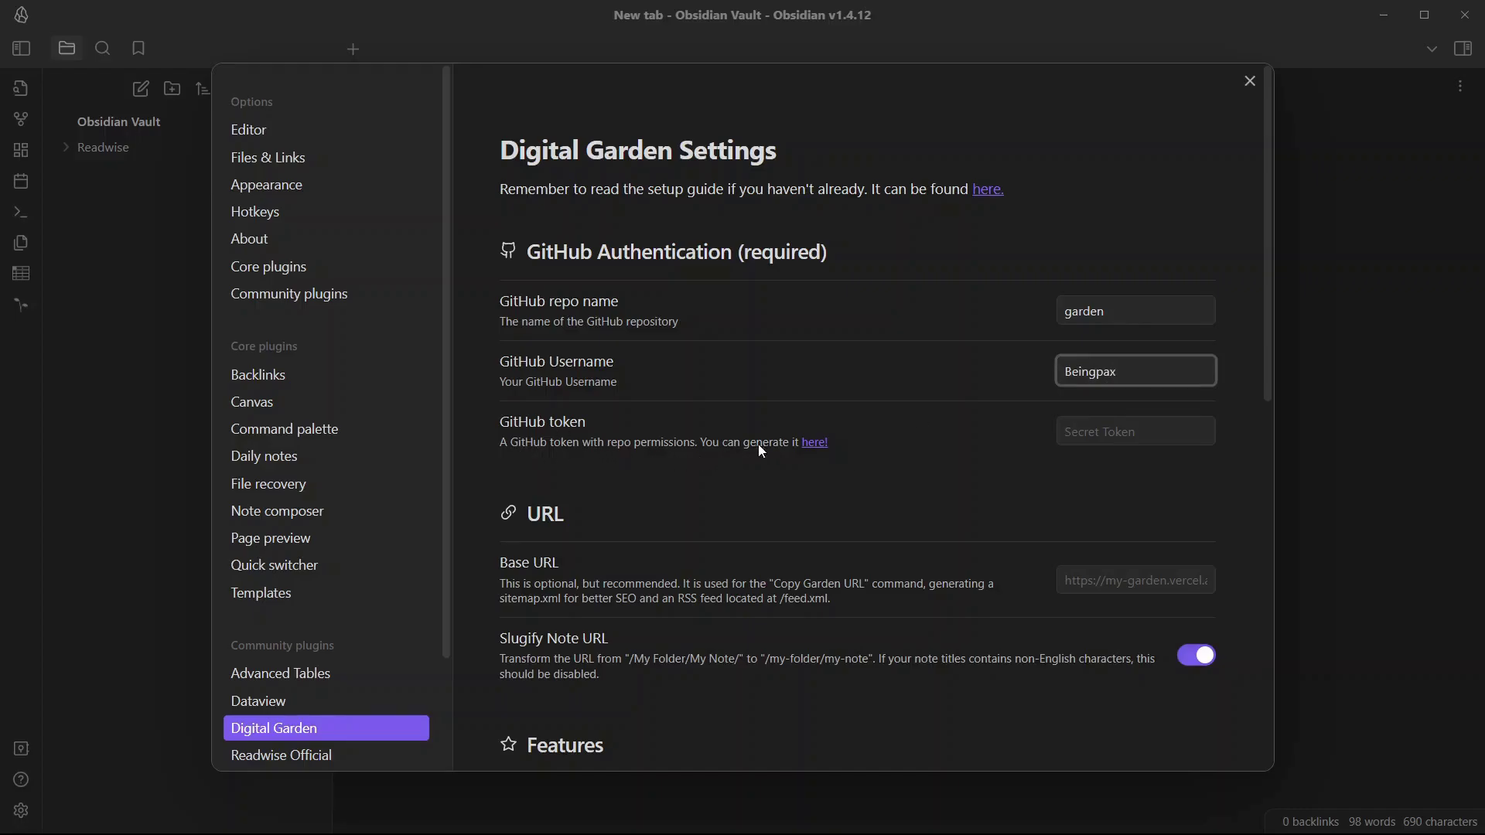
Open GitHub's token generation page from the plugin settings and confirm access with the account password
click(815, 445)
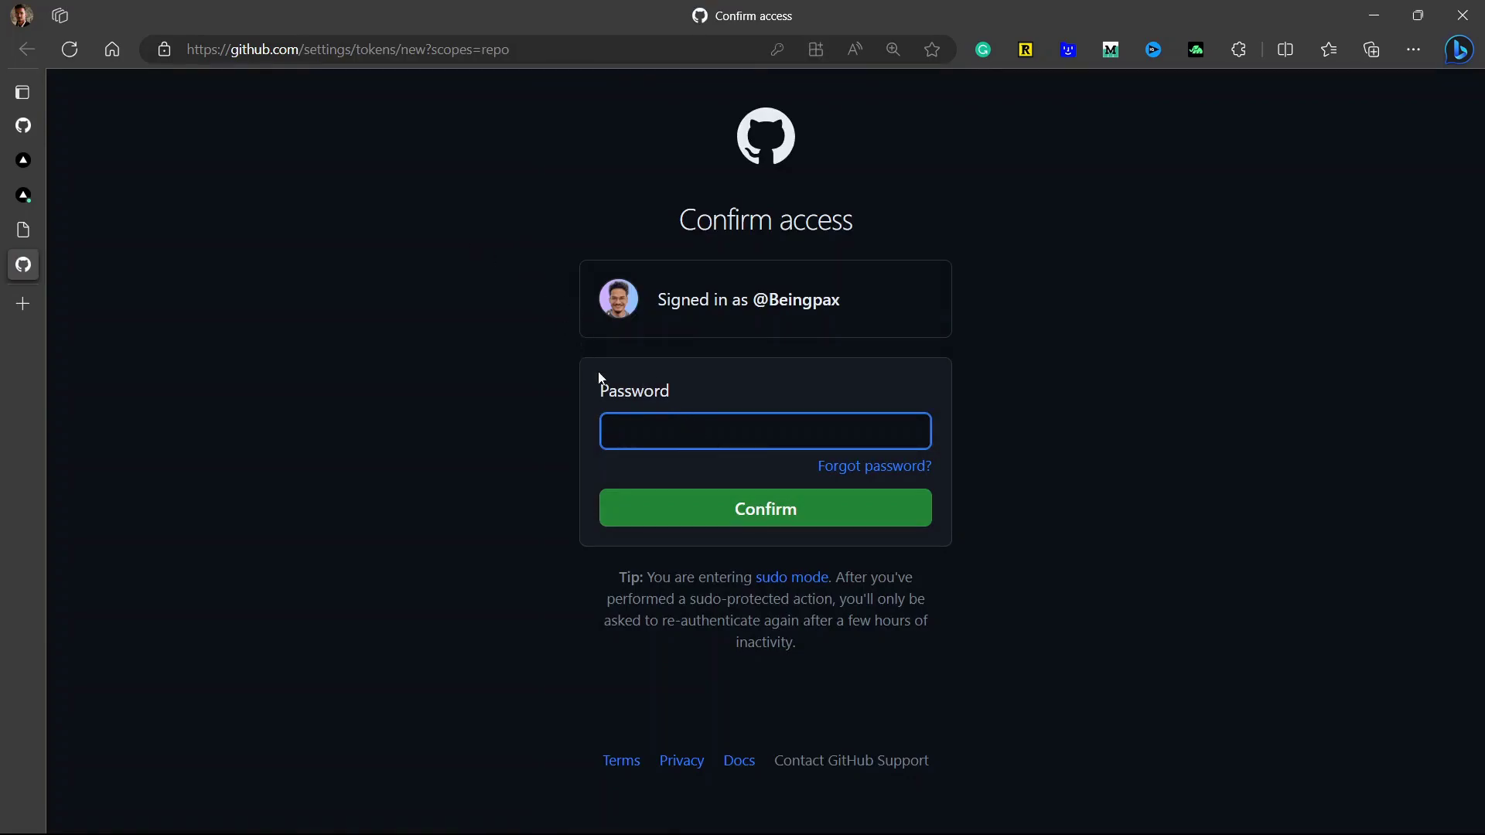
click(650, 430)
click(684, 507)
click(701, 508)
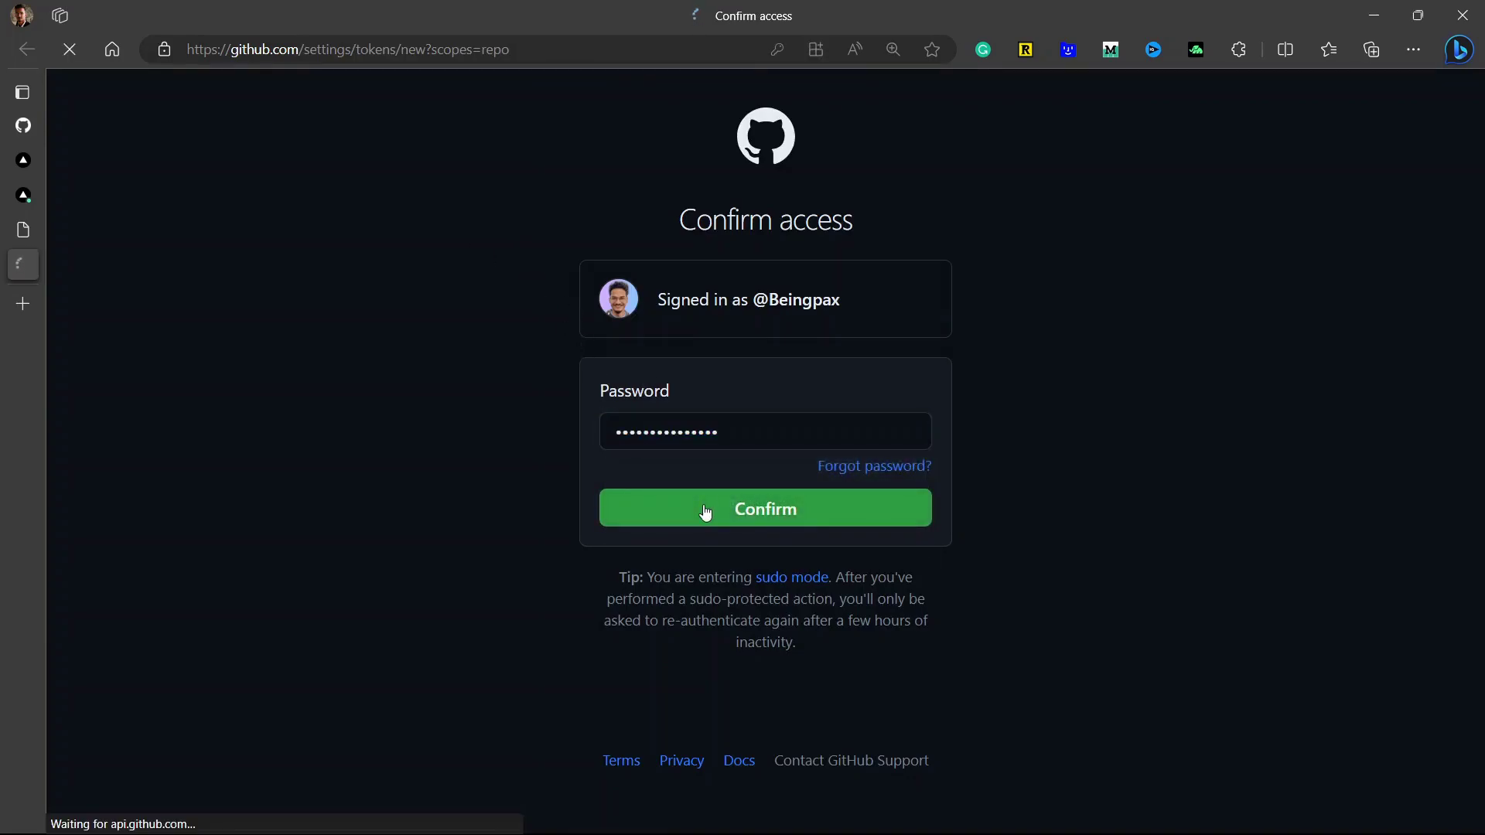
Fill in the new classic token's note as DGarden and set its expiration to 7 days
text(Garden)
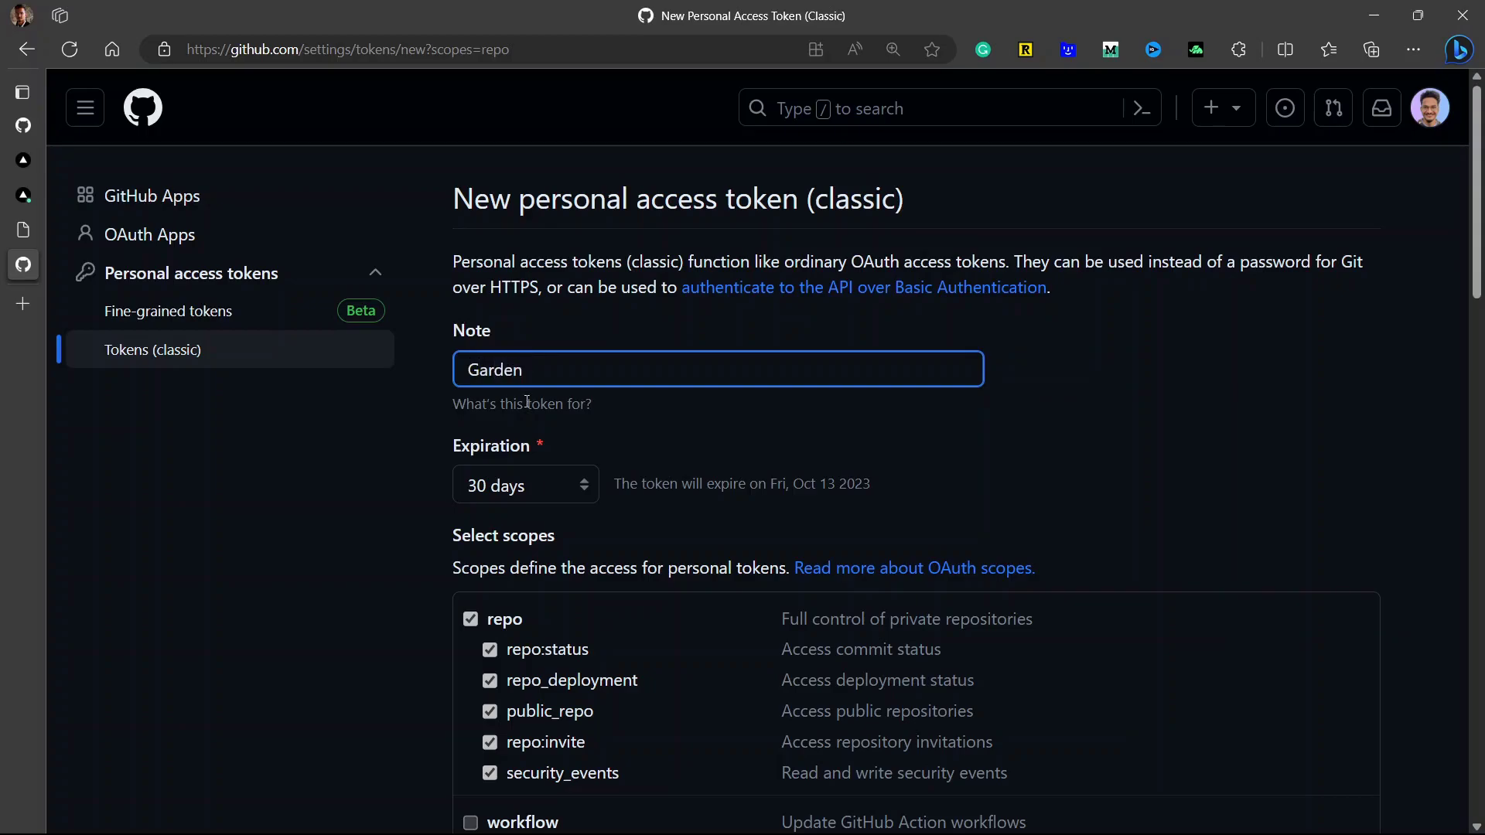
key(Home)
text(D)
click(524, 465)
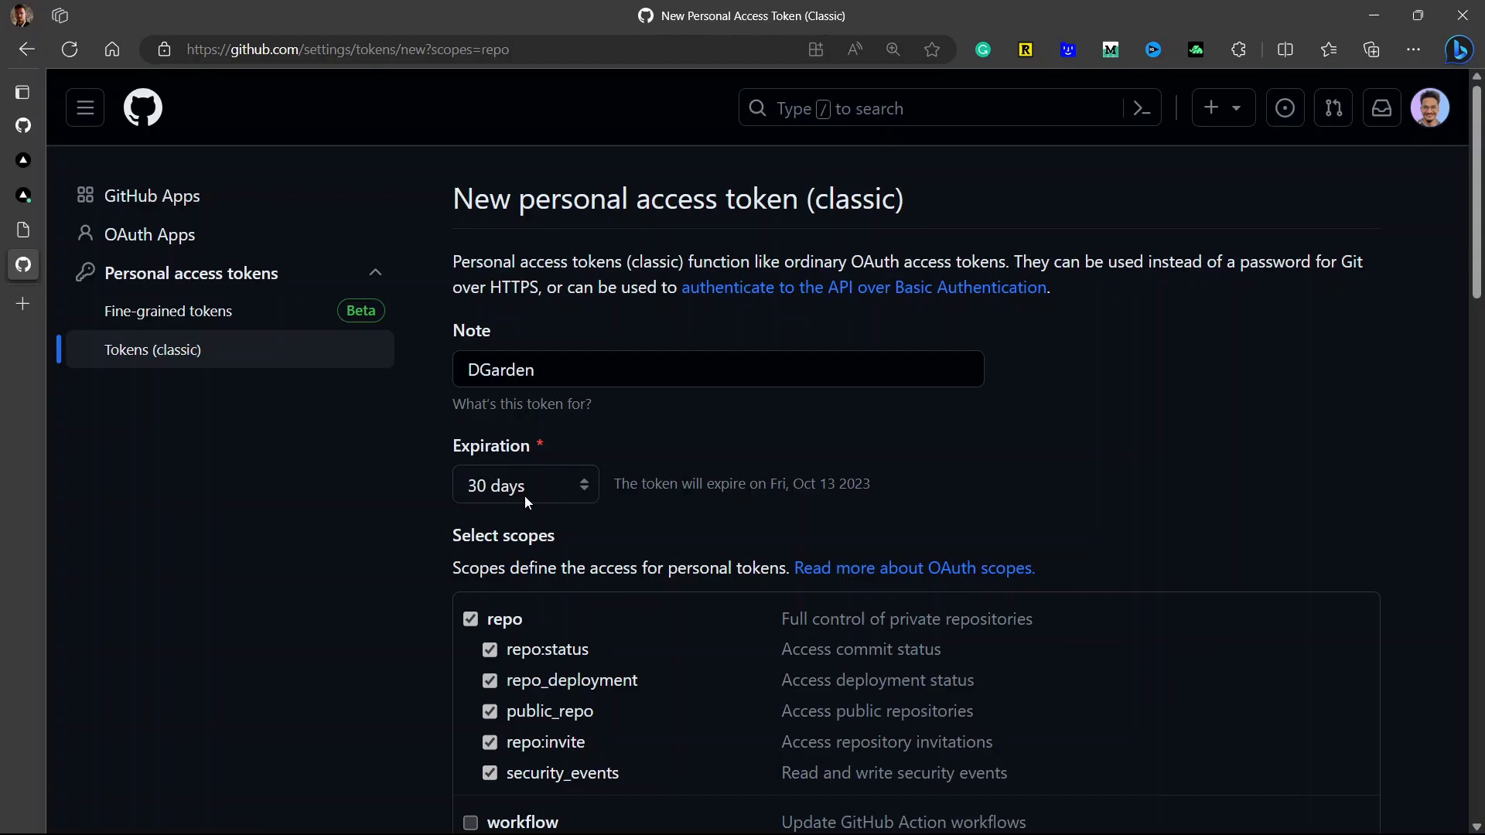
click(525, 495)
click(518, 514)
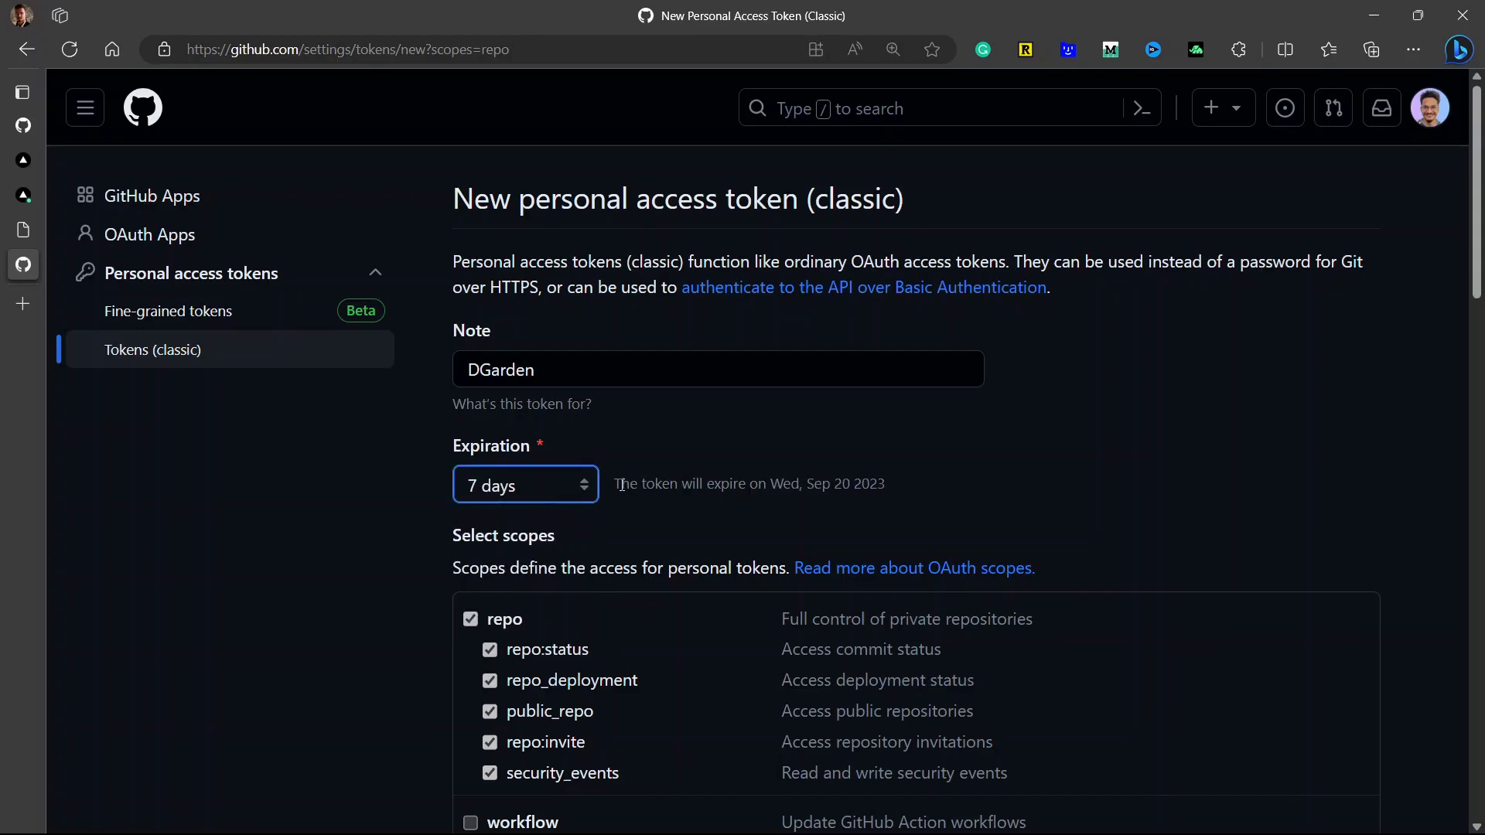
drag(623, 485, 889, 485)
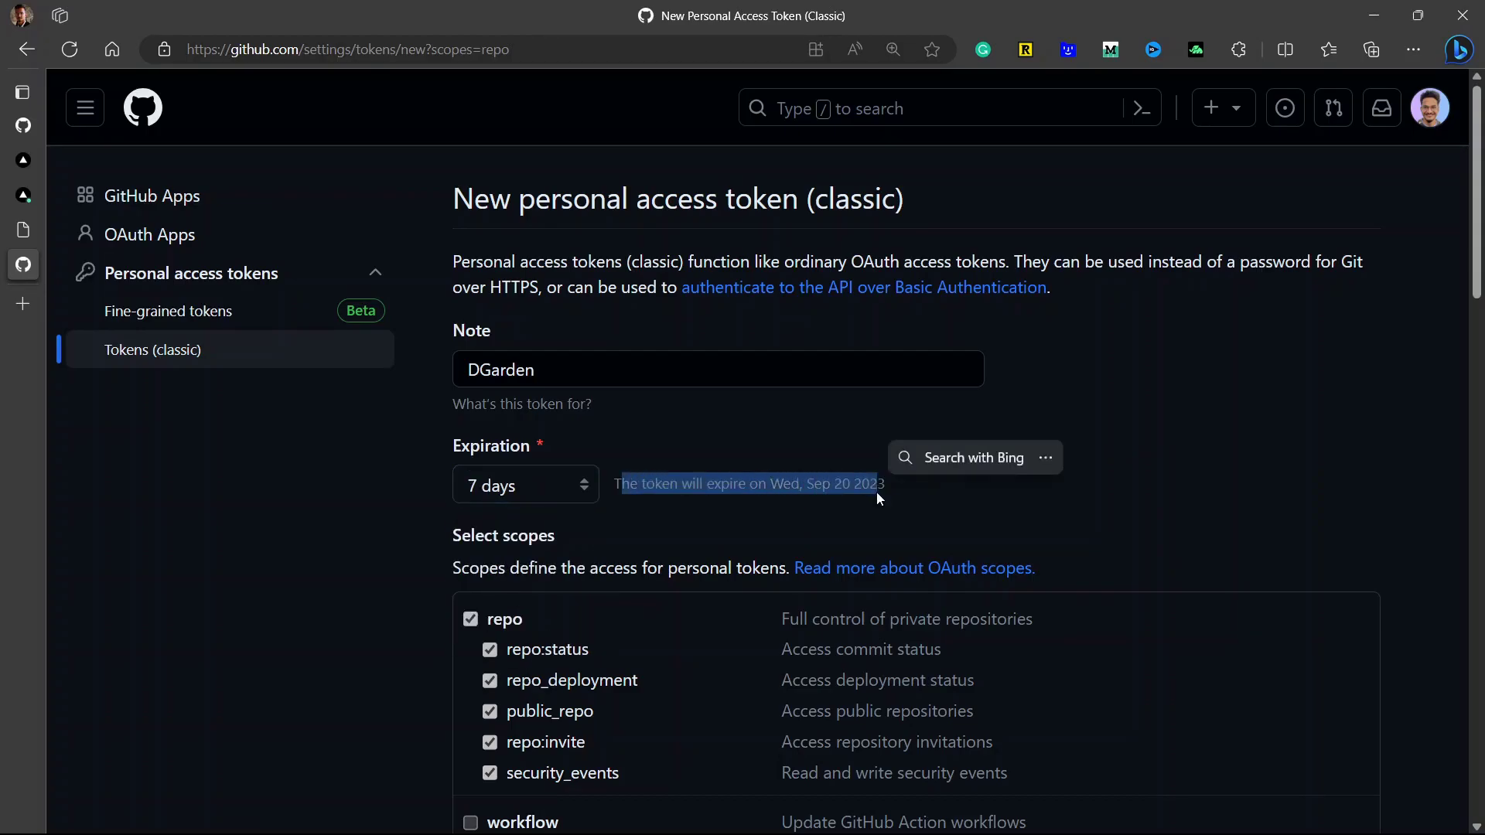
click(875, 491)
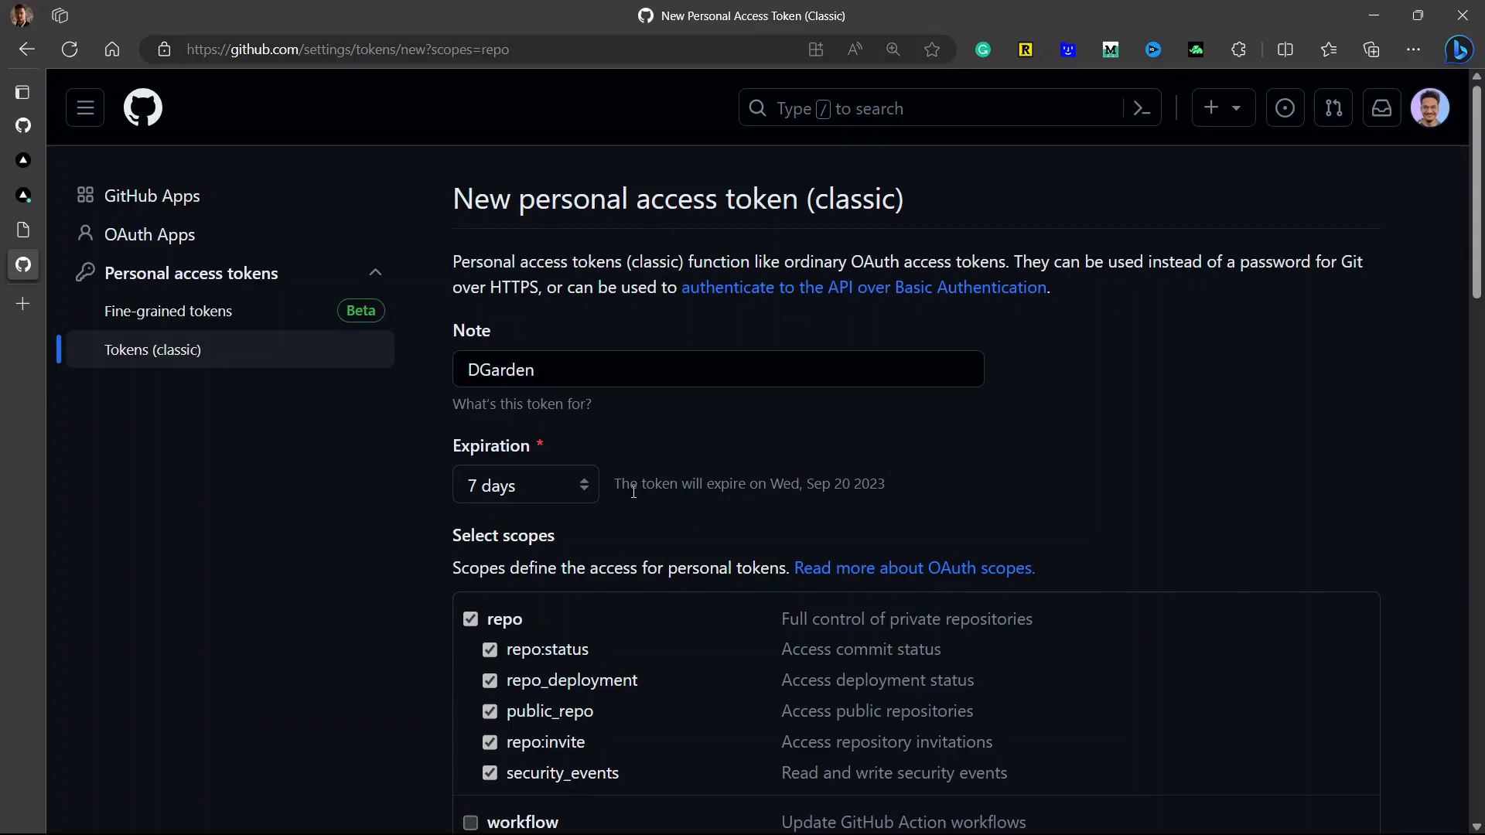
click(499, 487)
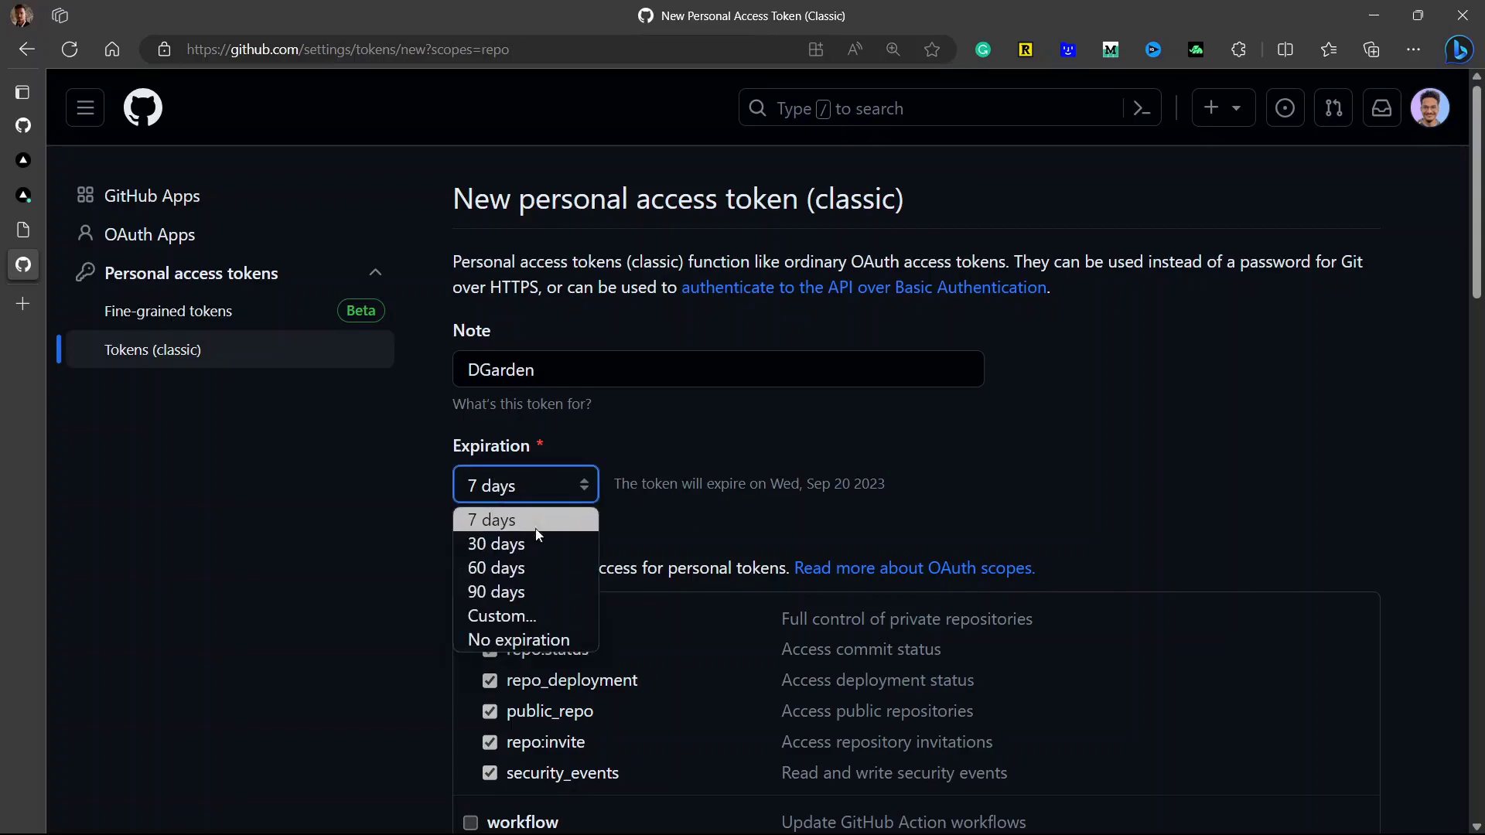
click(685, 507)
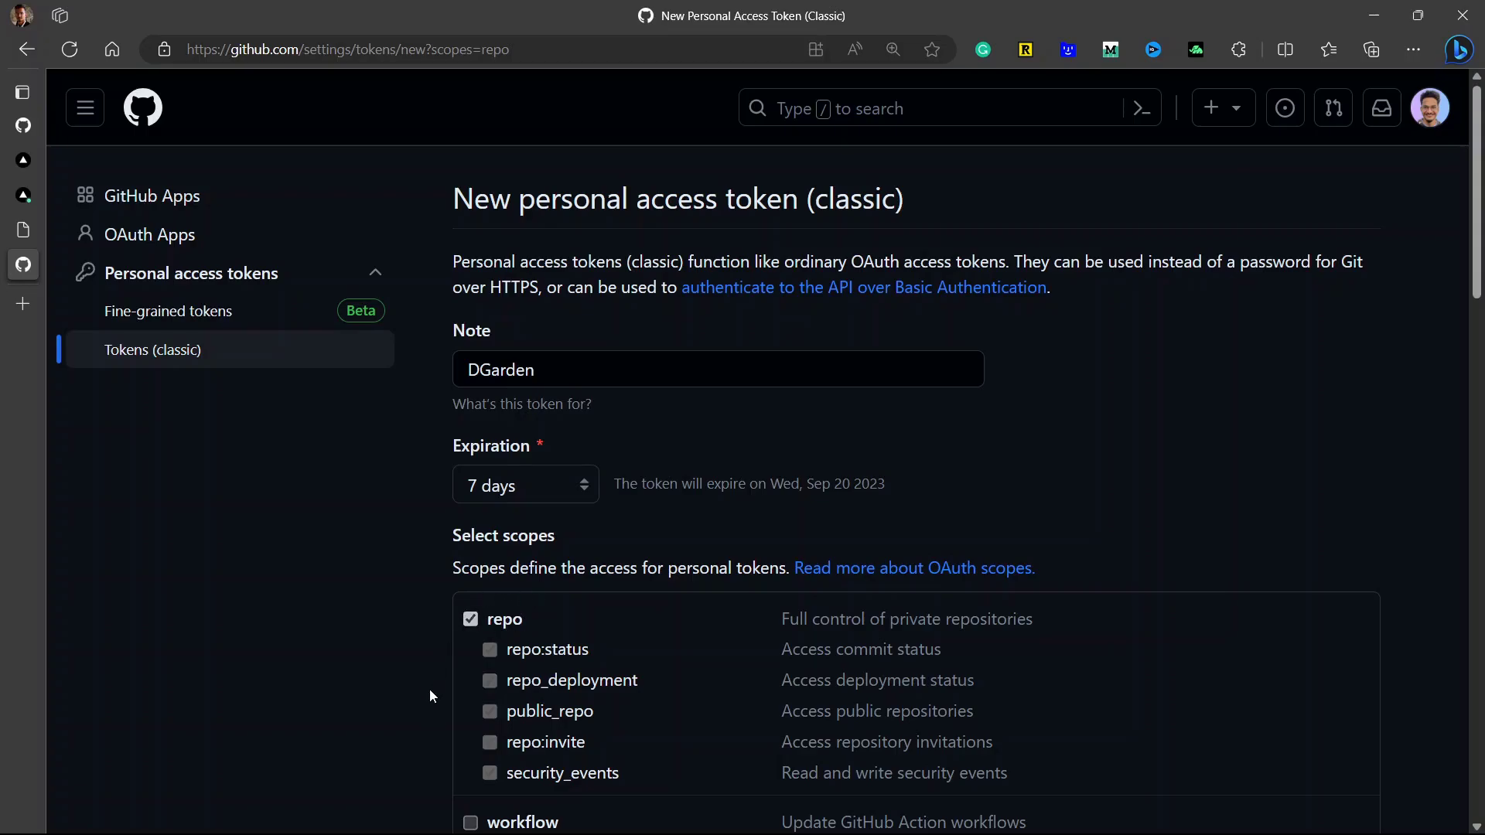
Generate the personal access token with the repo scope and copy it
scroll(529, 704, down, 20)
click(533, 629)
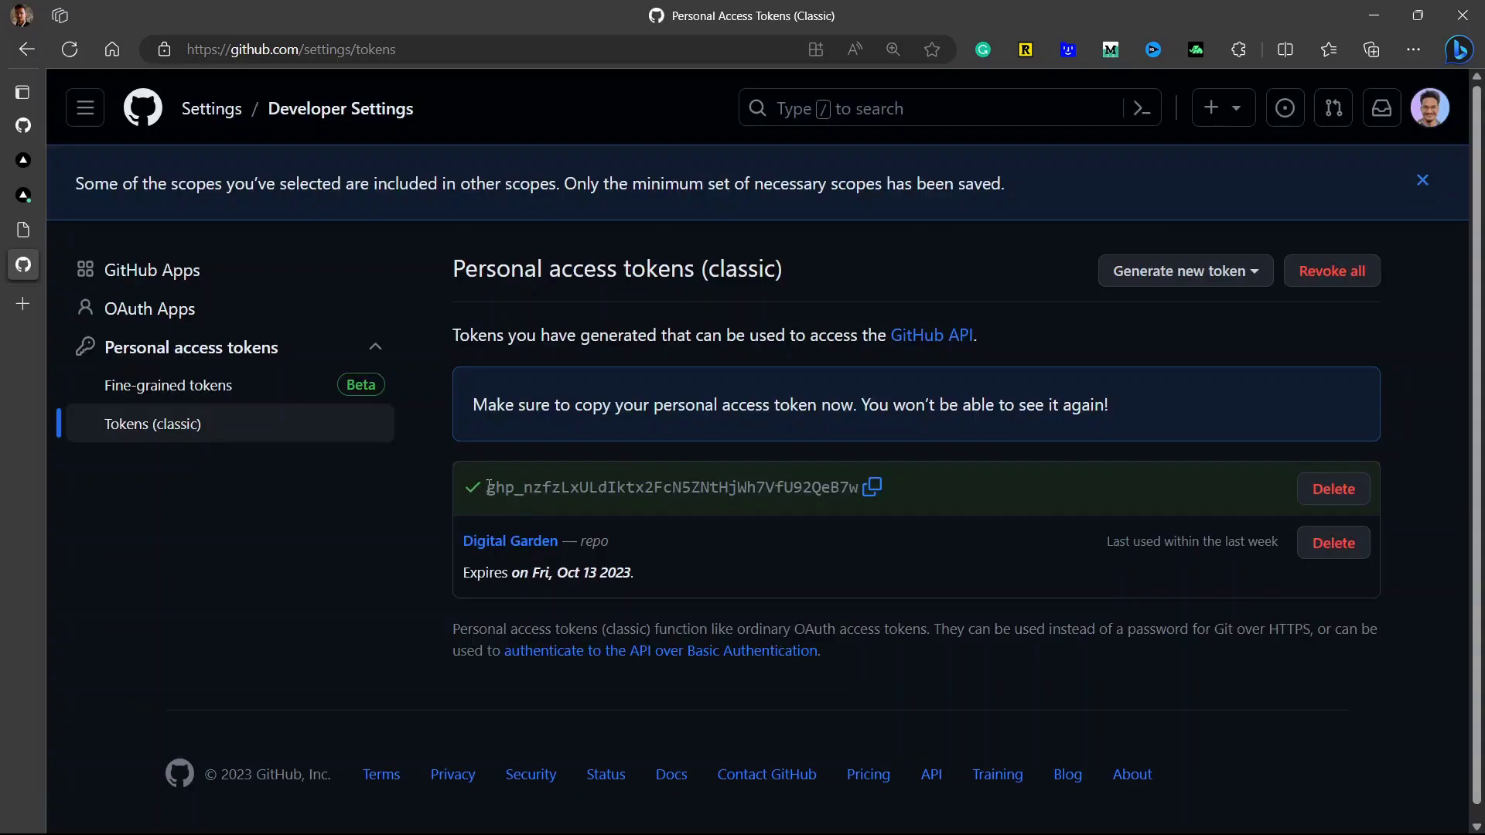
drag(472, 489, 543, 488)
click(872, 487)
Switch to Obsidian and paste the copied token as the GitHub token in the Digital Garden settings
click(1005, 813)
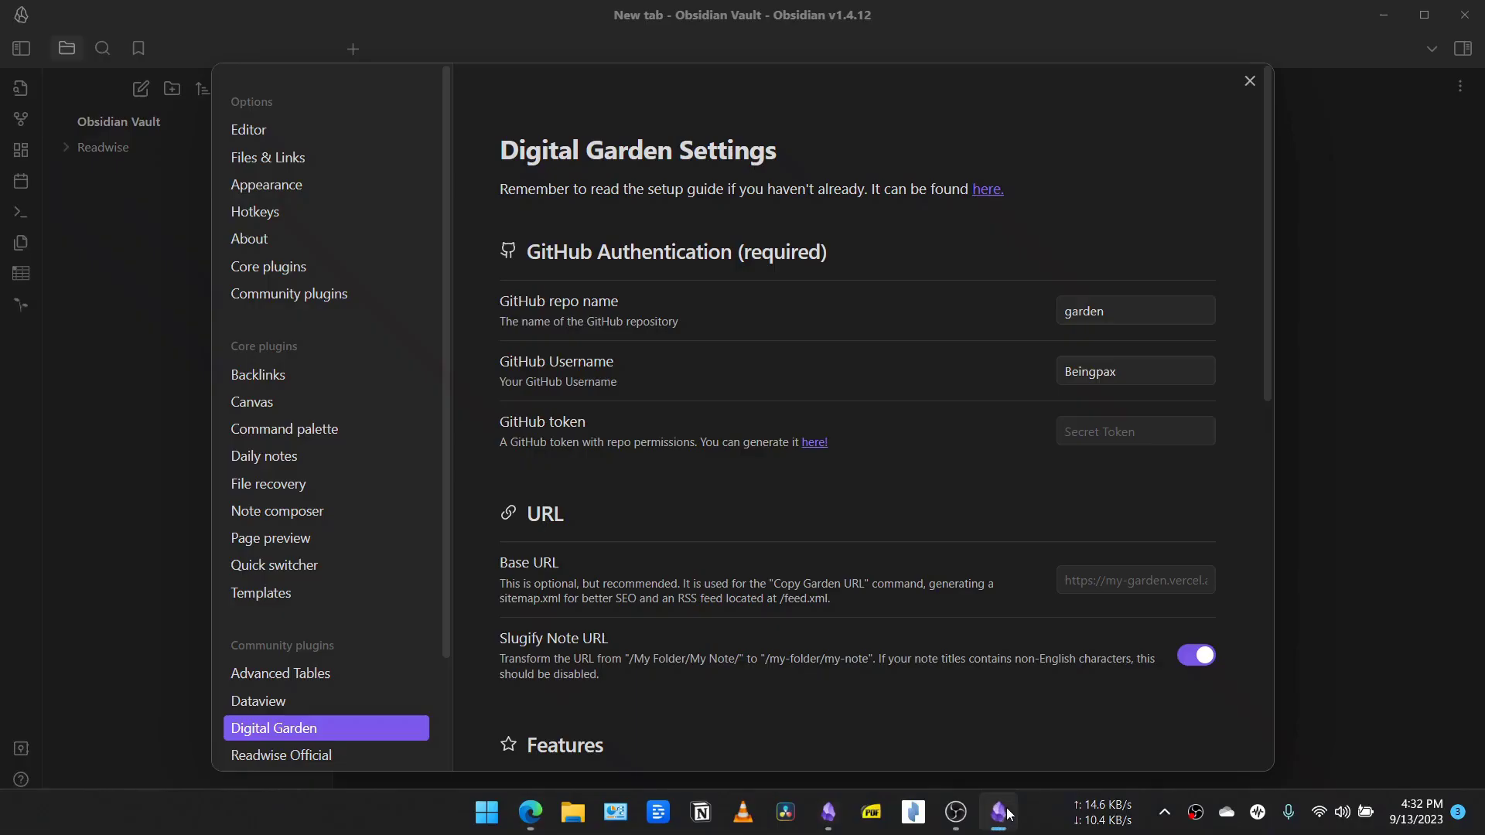
click(1123, 433)
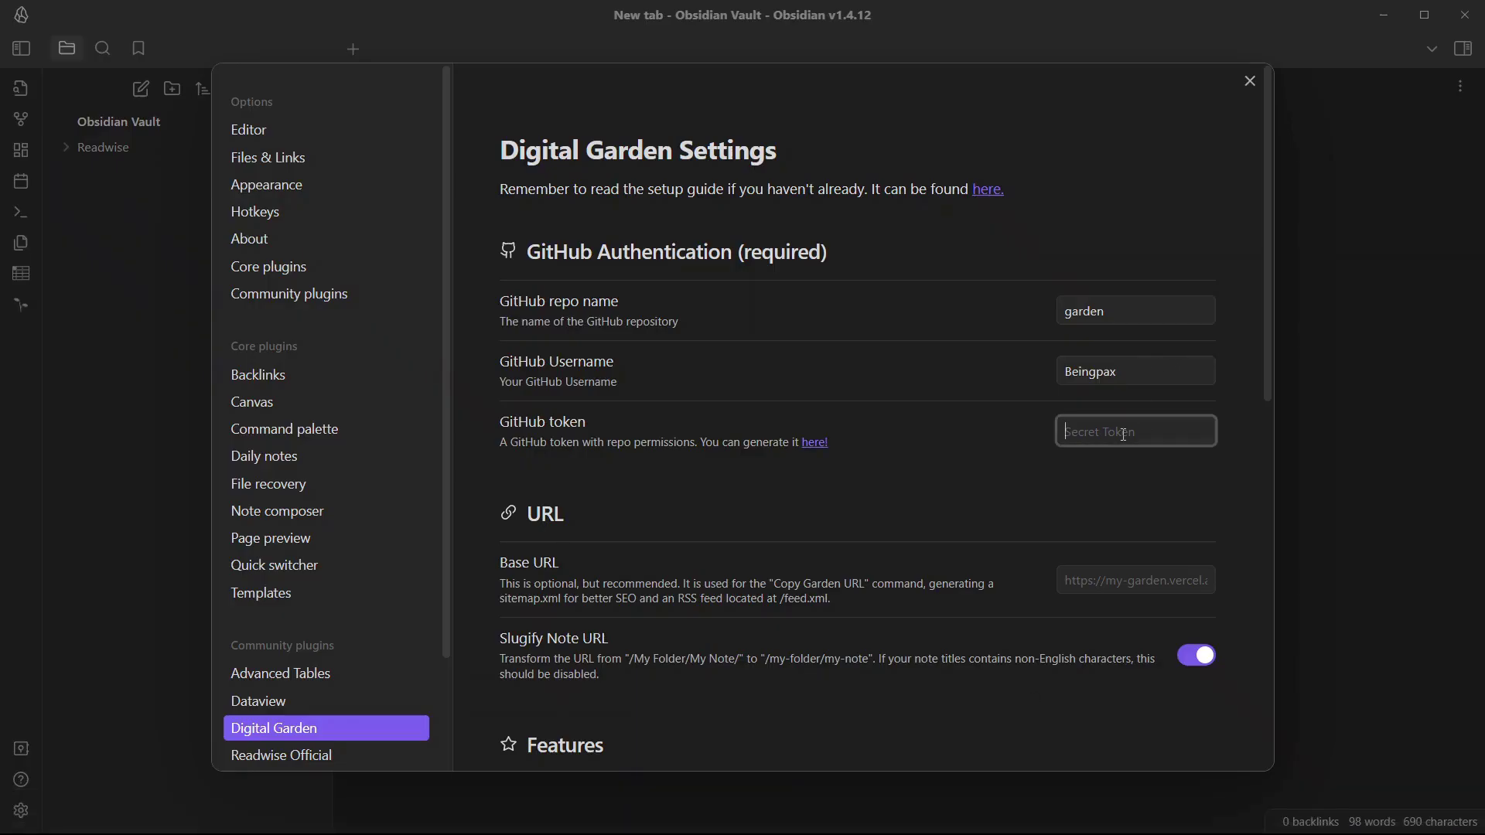
key(ctrl+v)
click(1073, 503)
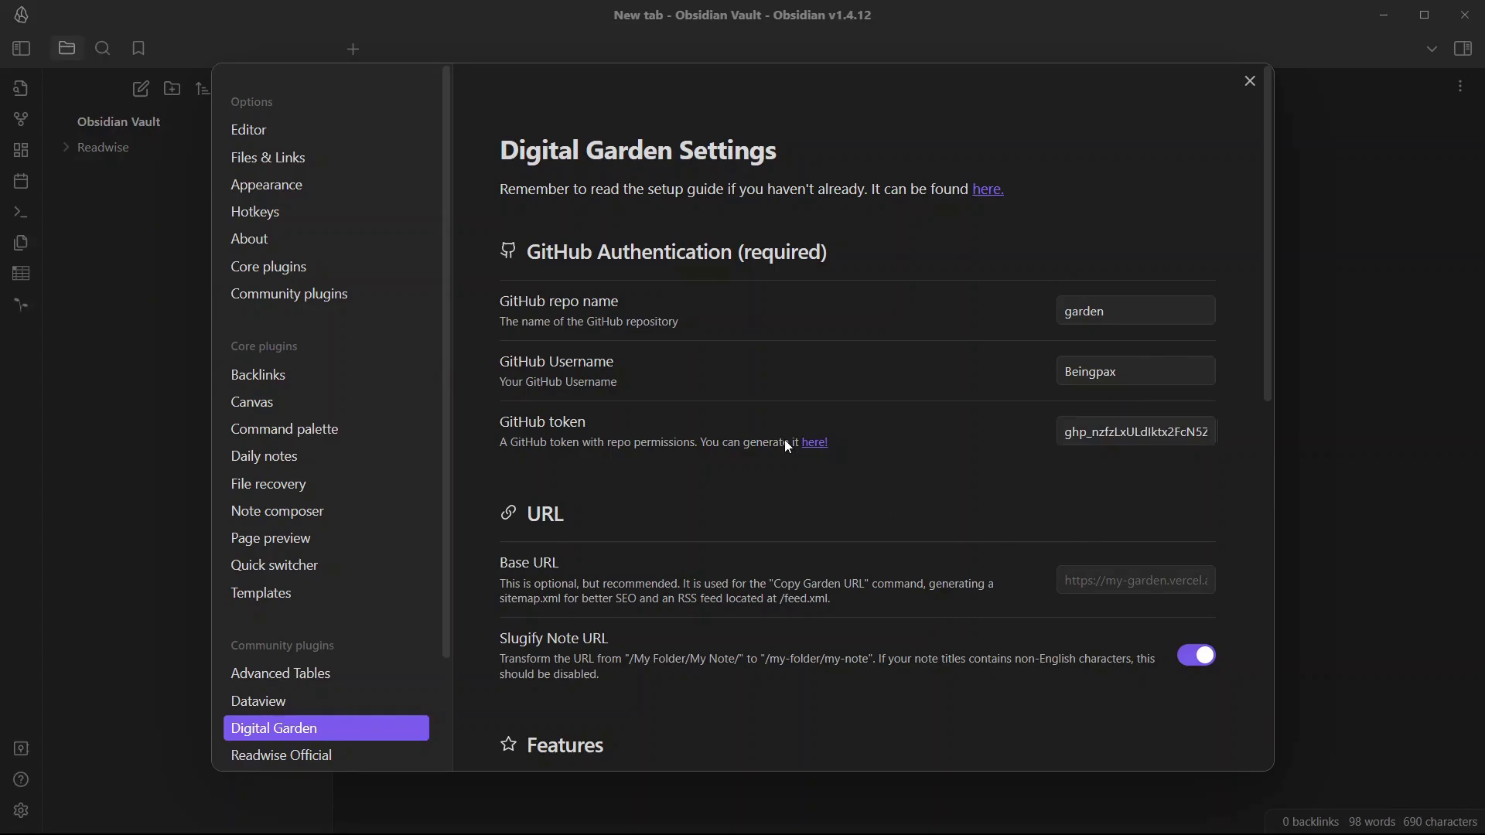
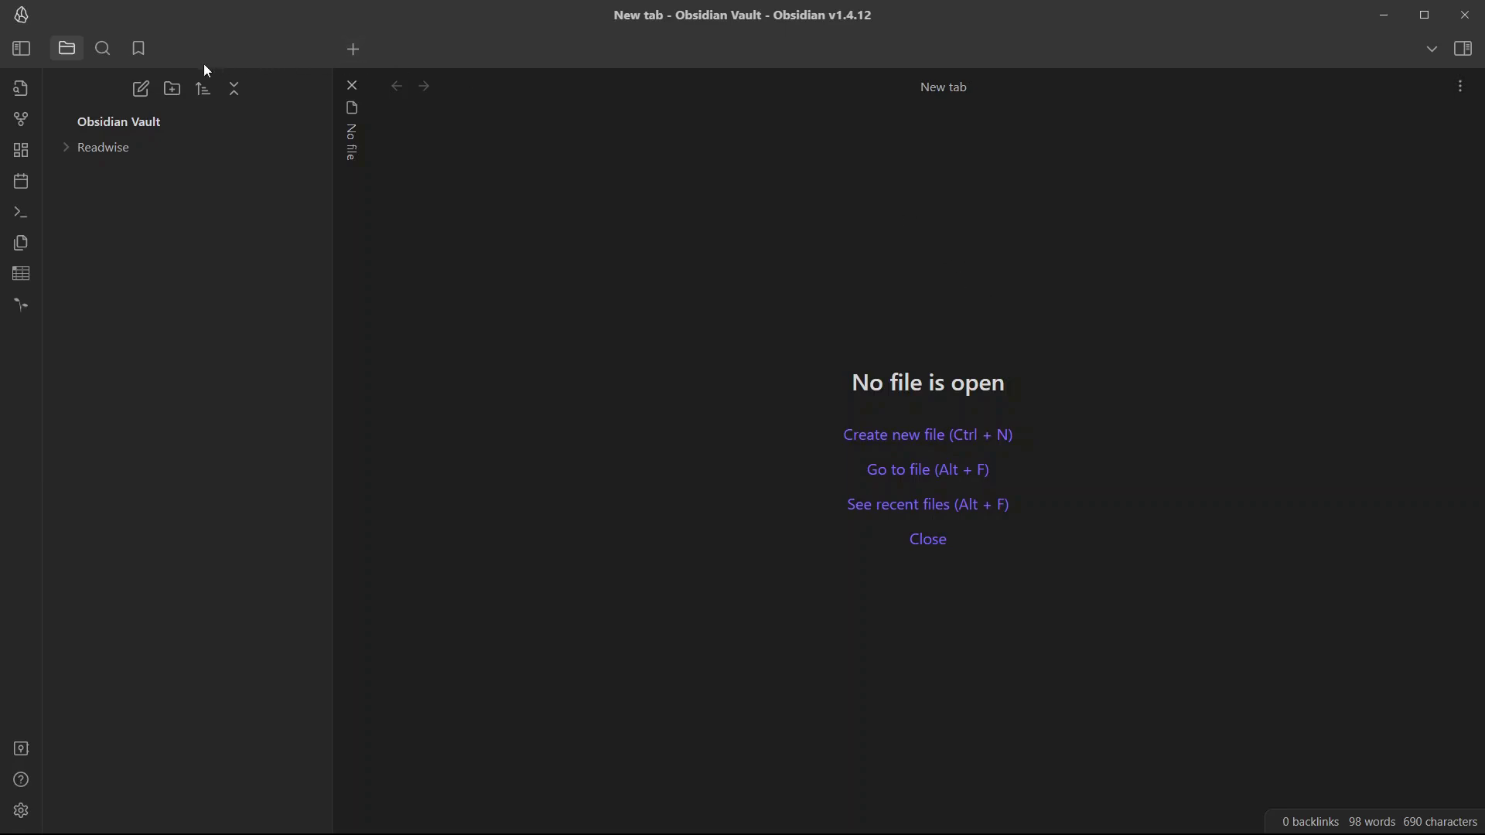
Create a new note in the vault titled "Digital Garden Homepage"
click(142, 90)
text(HO)
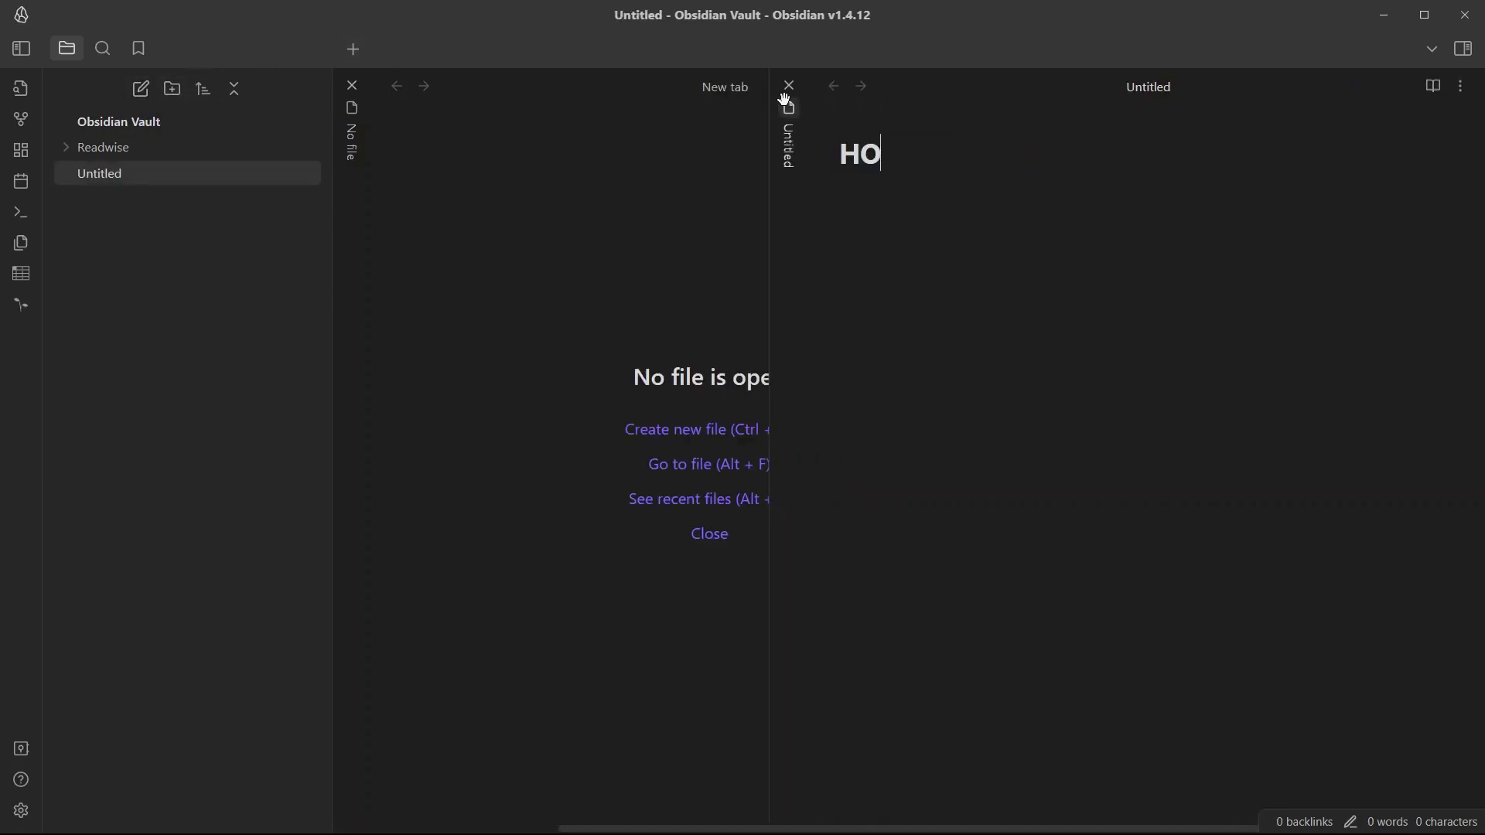
key(BackSpace)
key(BackSpace)
text(Digital Gar)
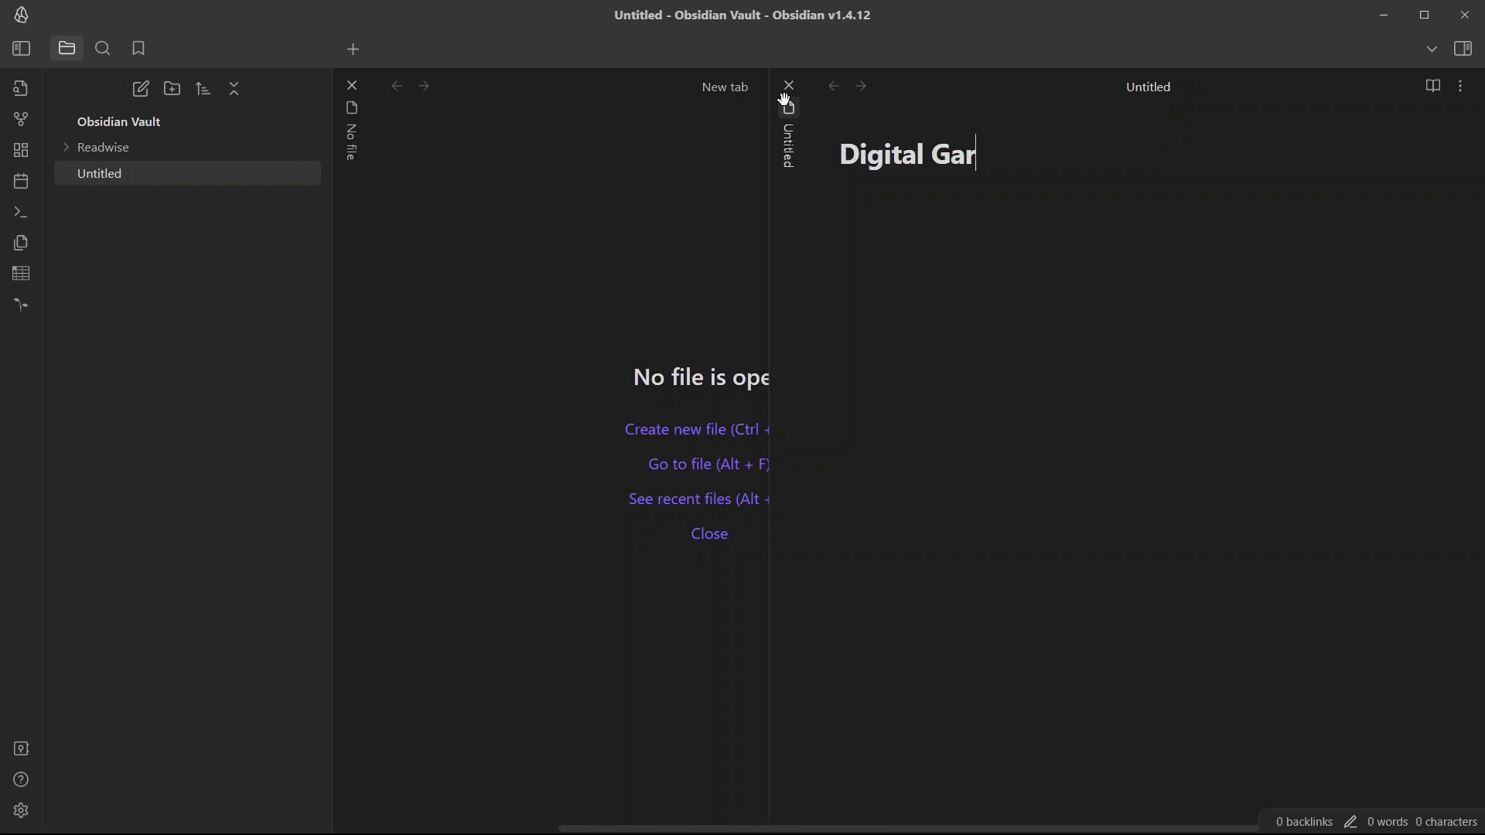
text(den Homepage)
key(Return)
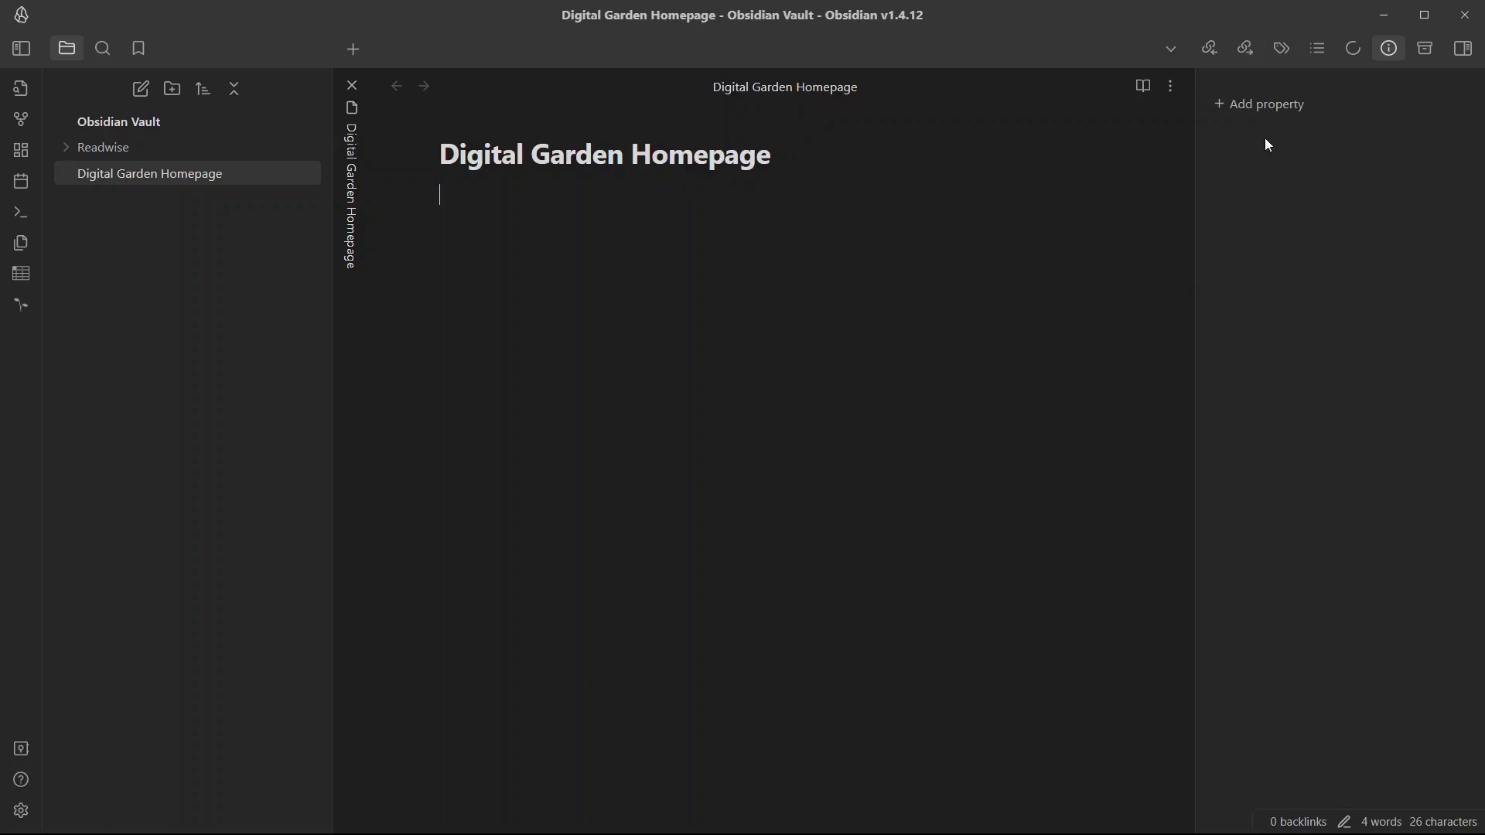
Add a dg-home property to the homepage note, make it a checkbox and enable it
click(1263, 105)
text(d)
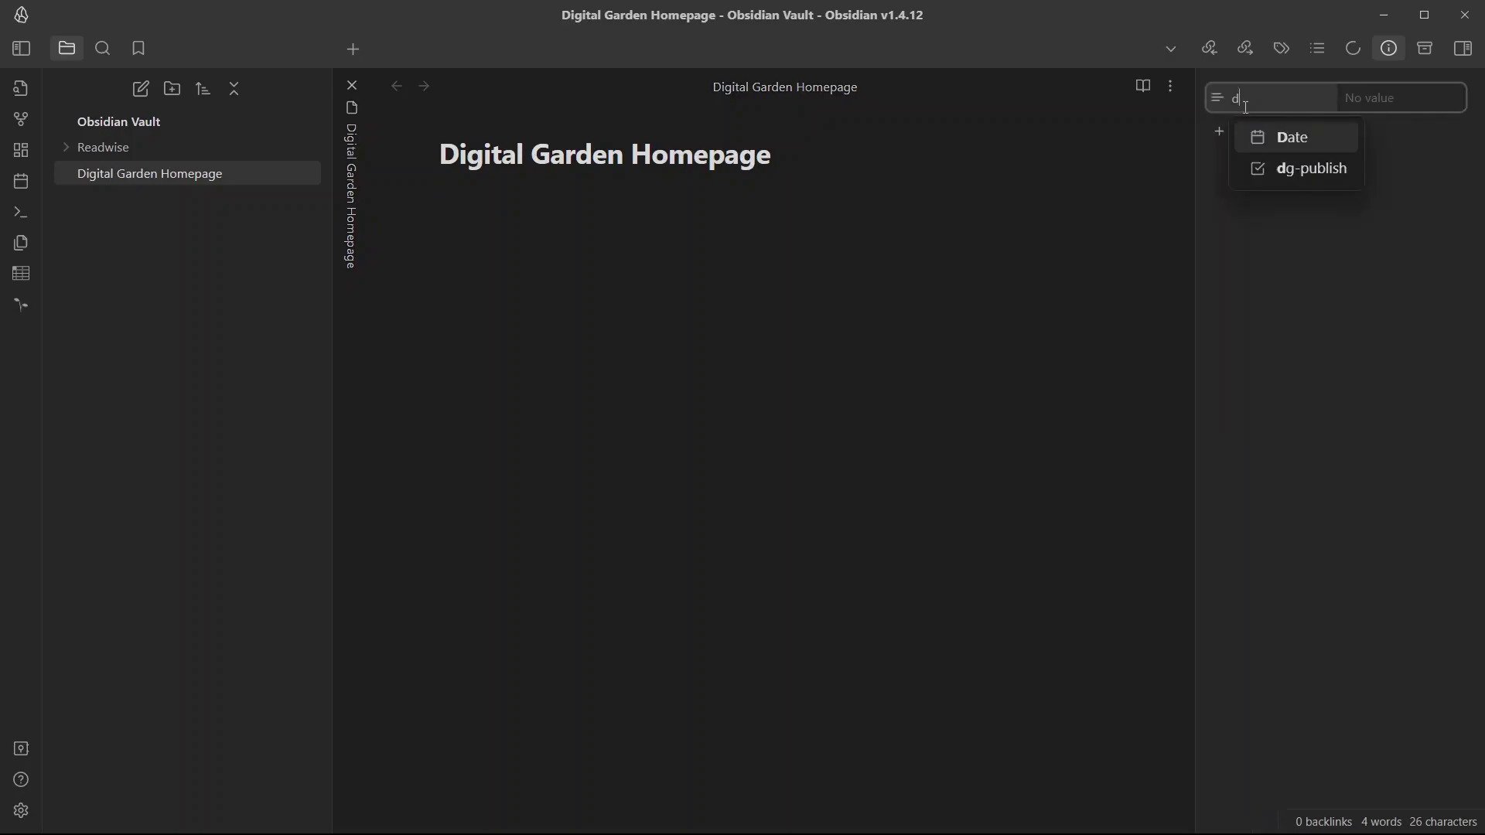
text(g-home)
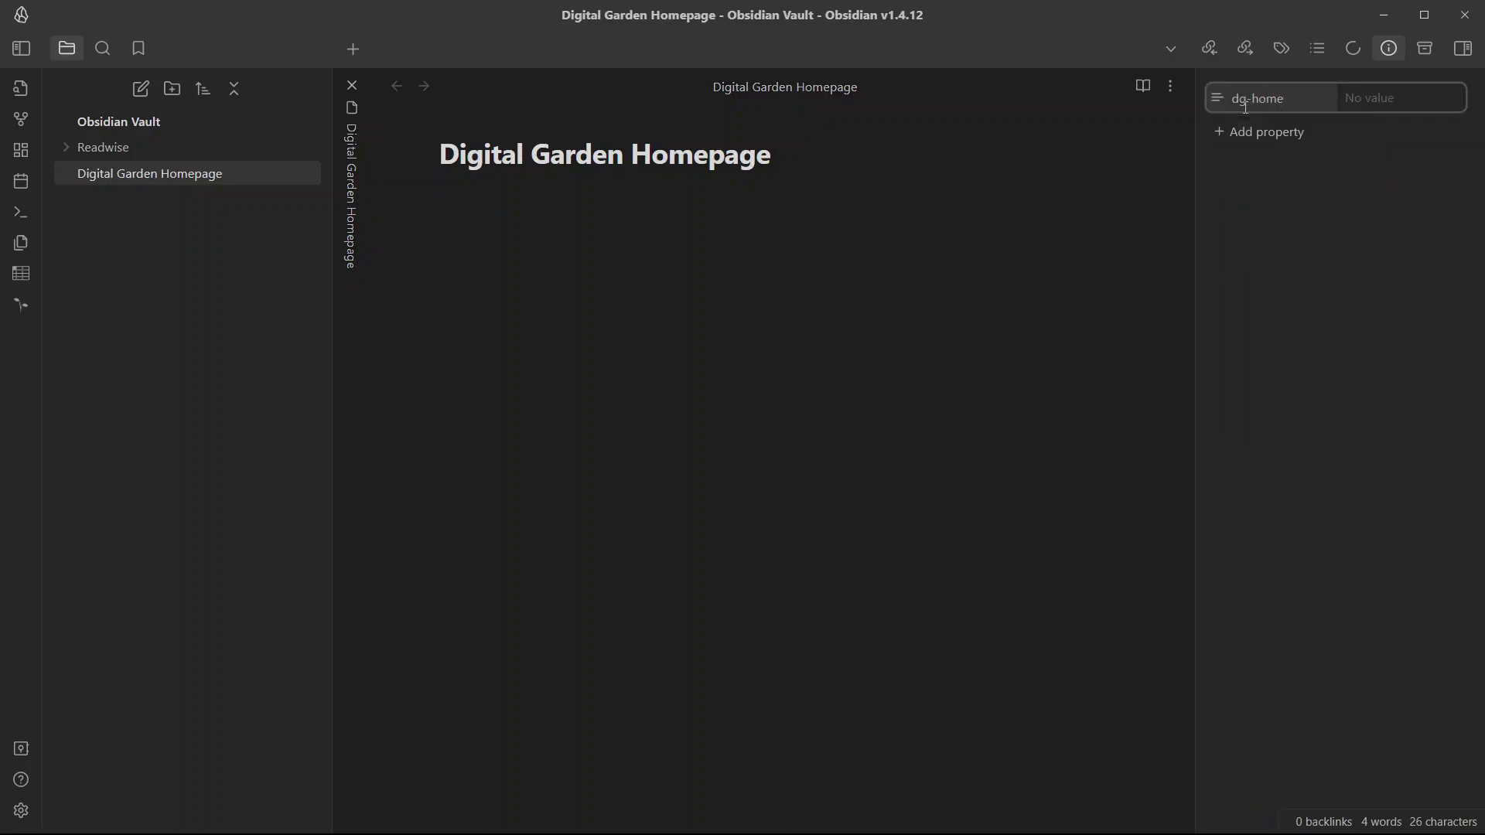
click(1218, 106)
mouse_move(1287, 116)
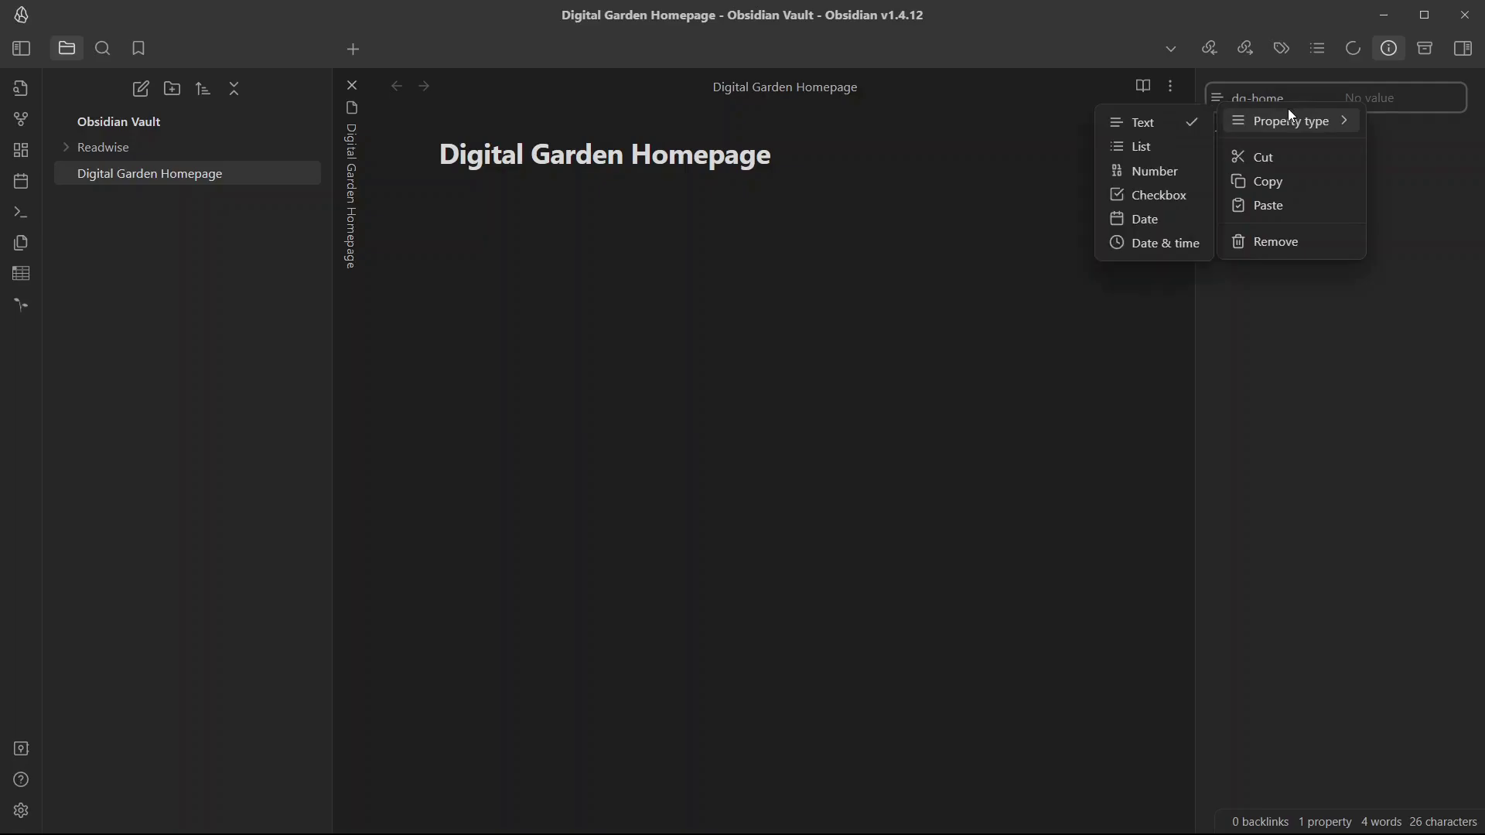
click(1158, 198)
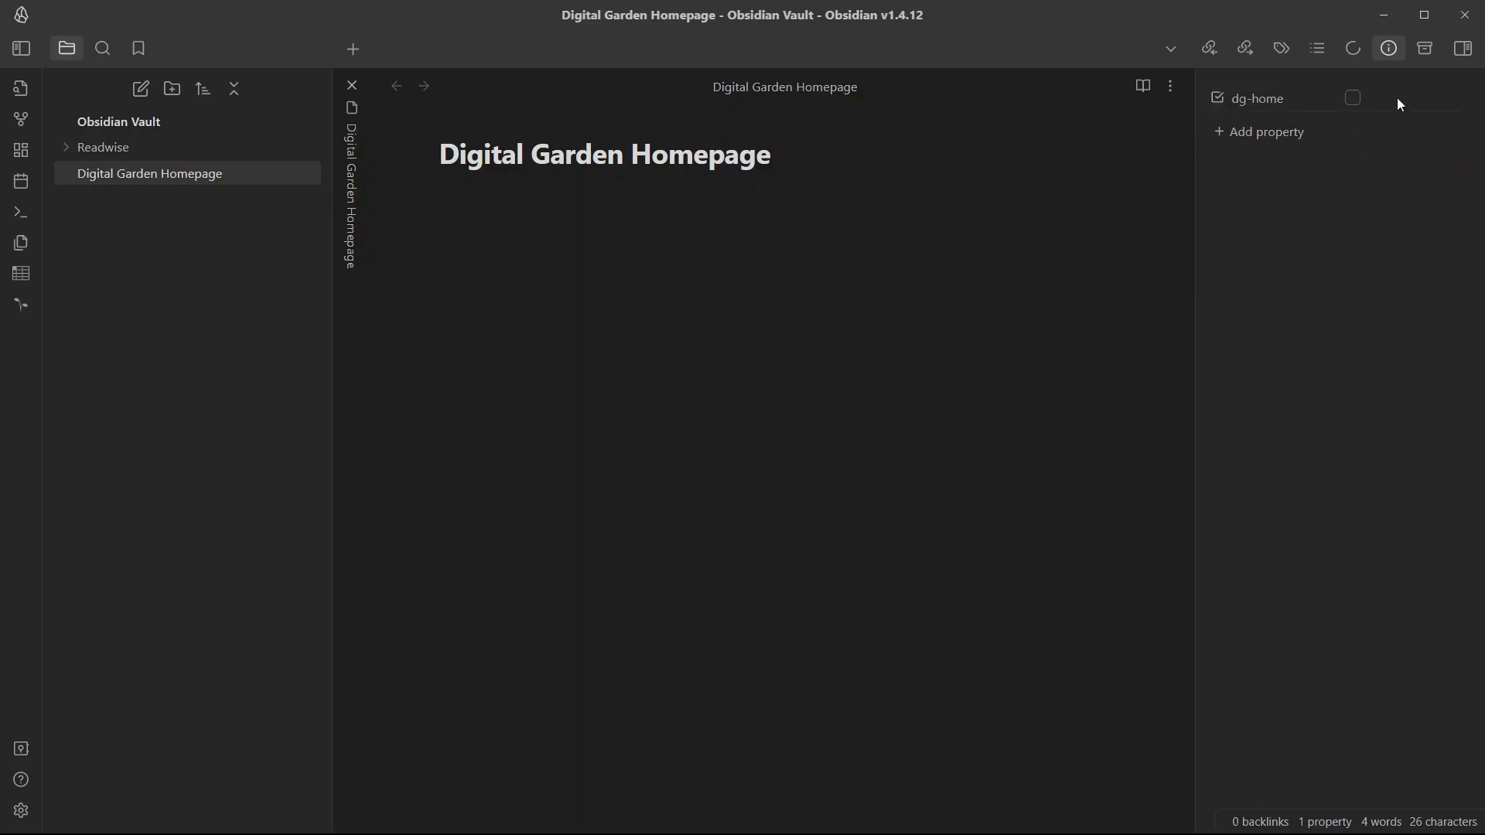
click(1353, 101)
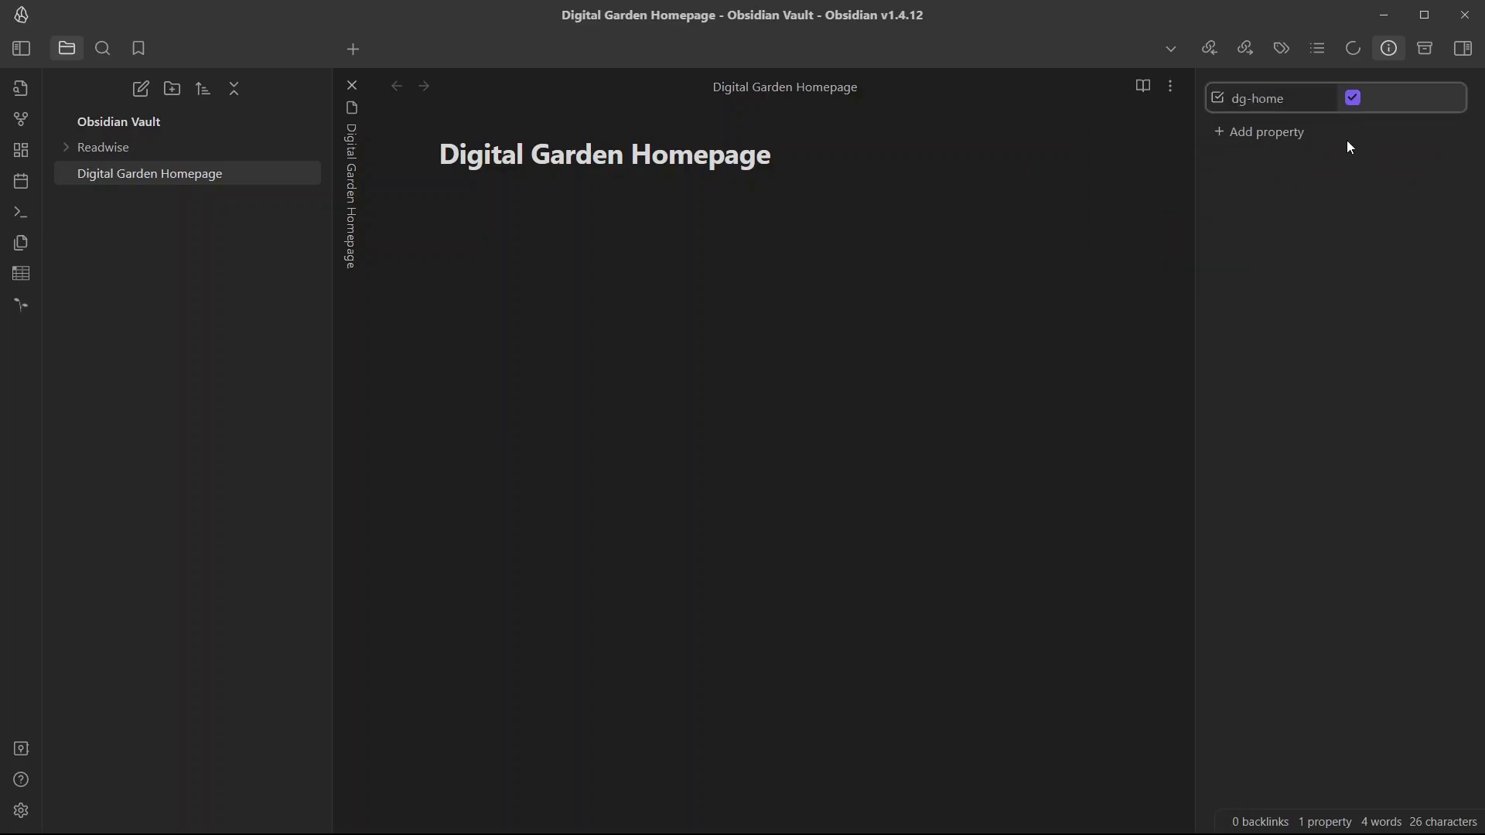
Add the dg-publish property to the homepage note and enable its checkbox
click(1276, 130)
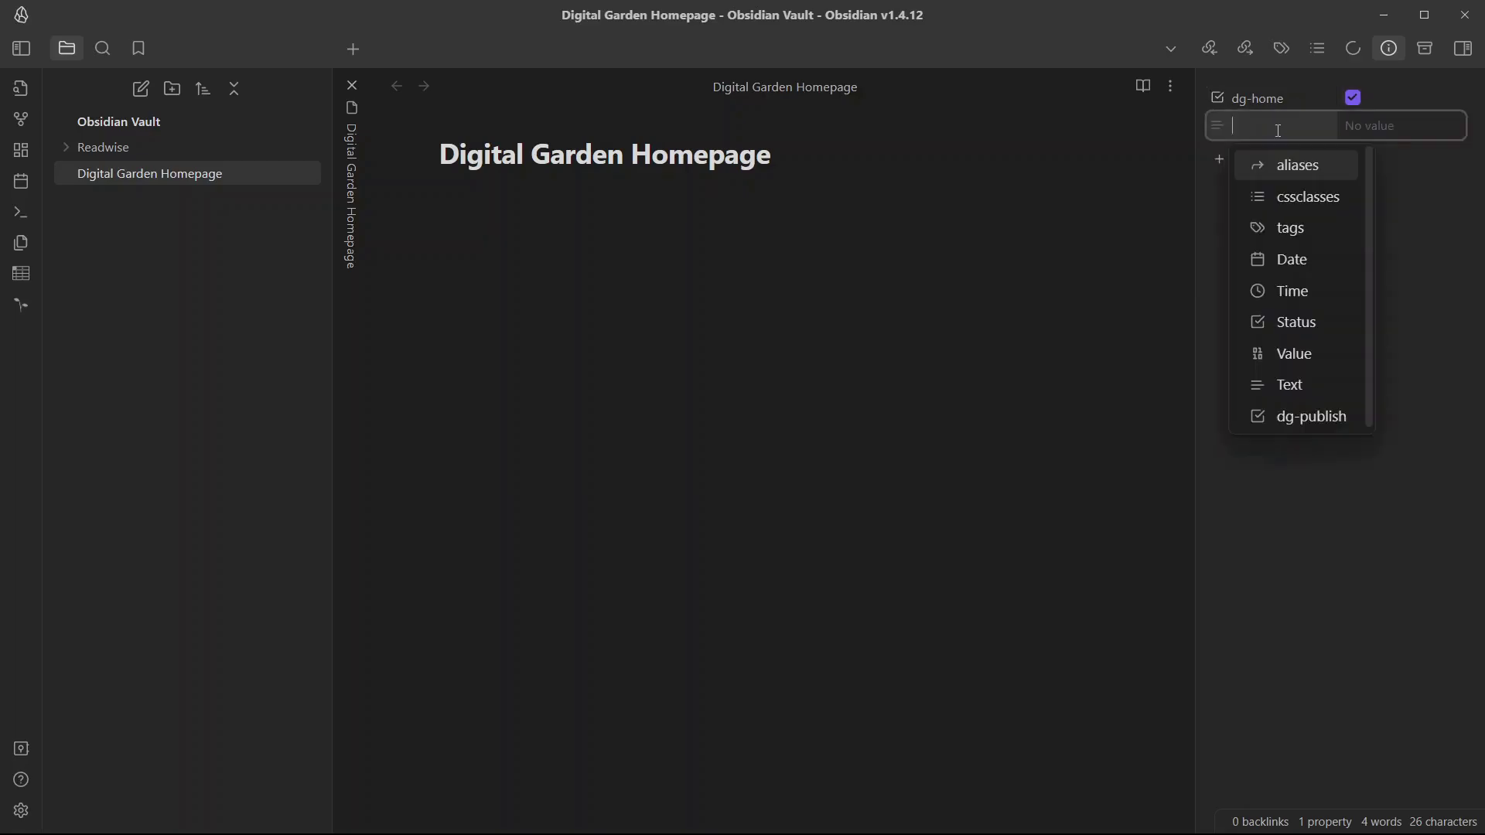
text(dg-pub)
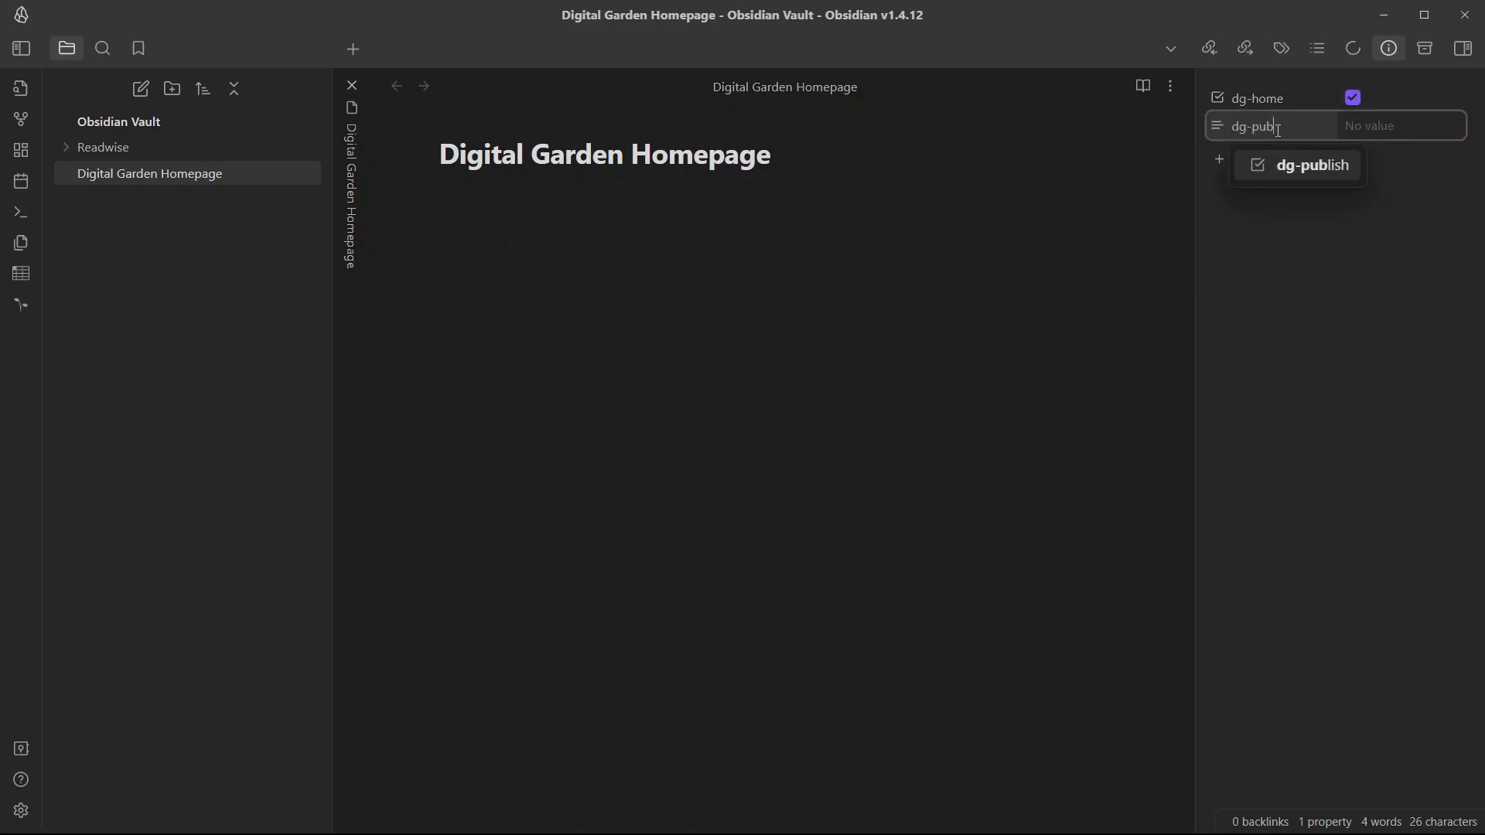
key(Return)
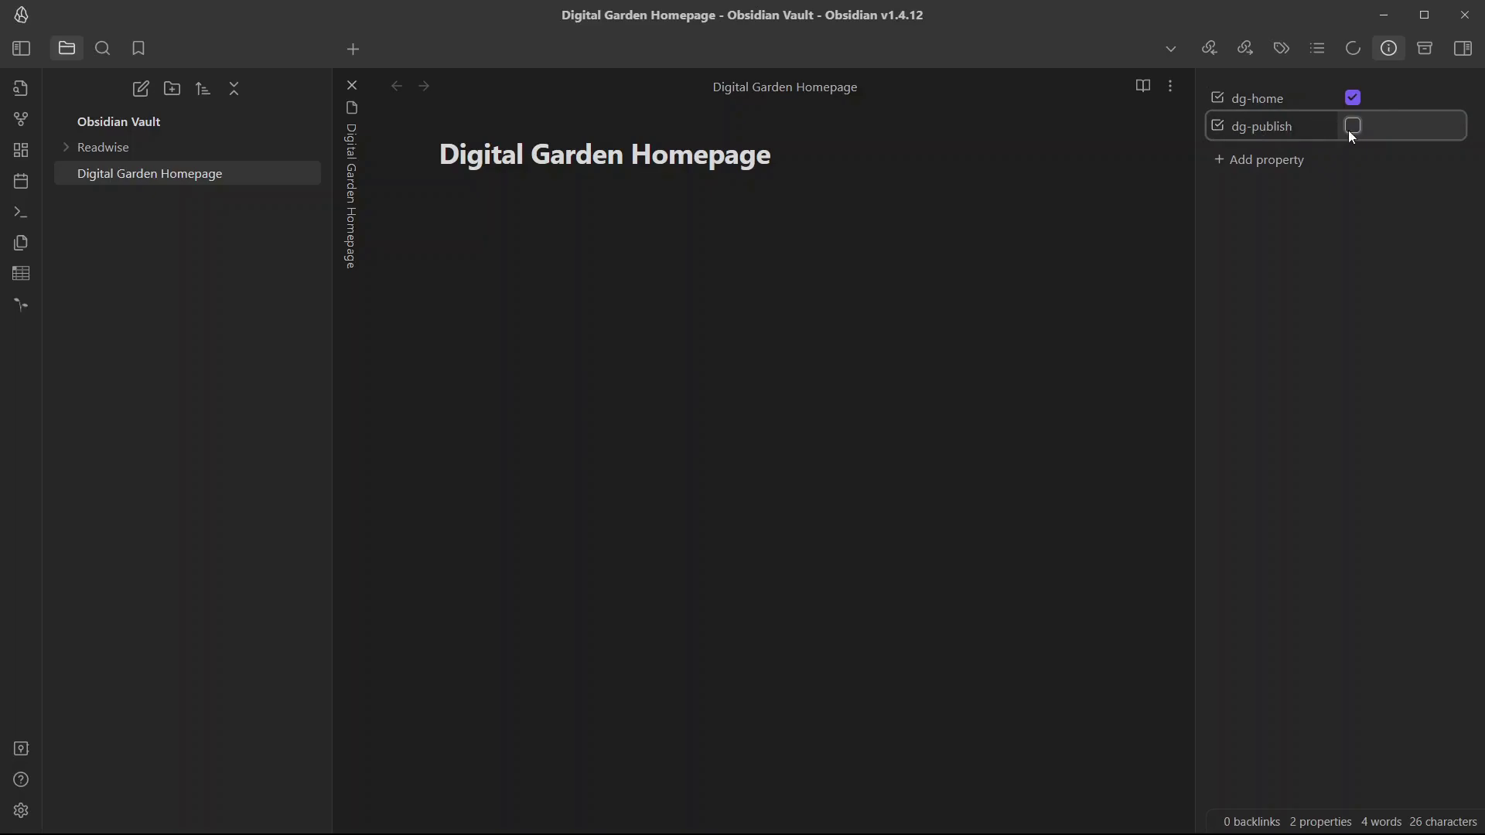
click(1358, 126)
Write "This is the homepage for my vault." in the body of the homepage note
click(699, 168)
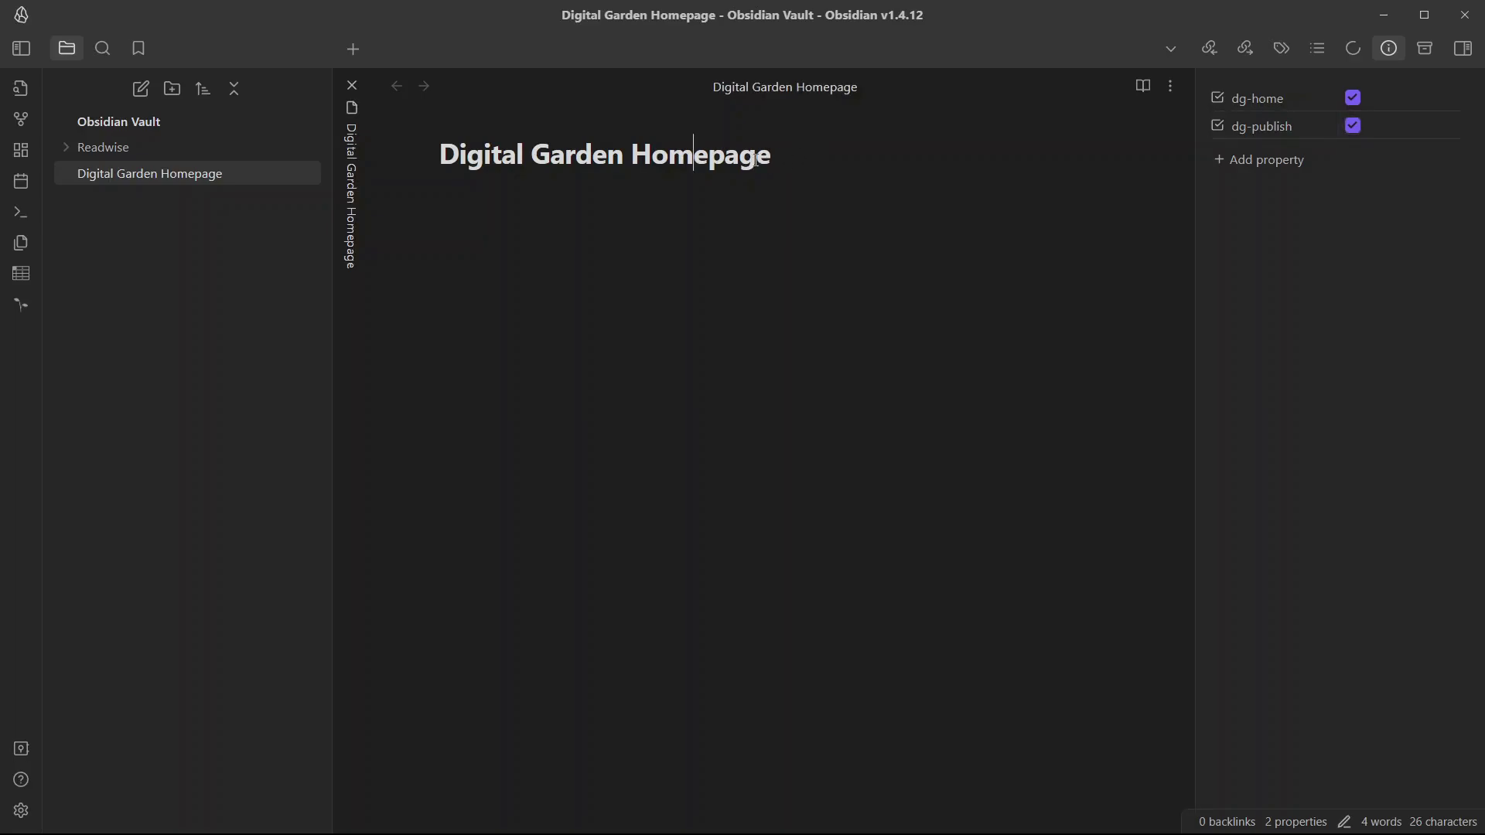
key(Tab)
click(1054, 301)
text(This is the homepage for m)
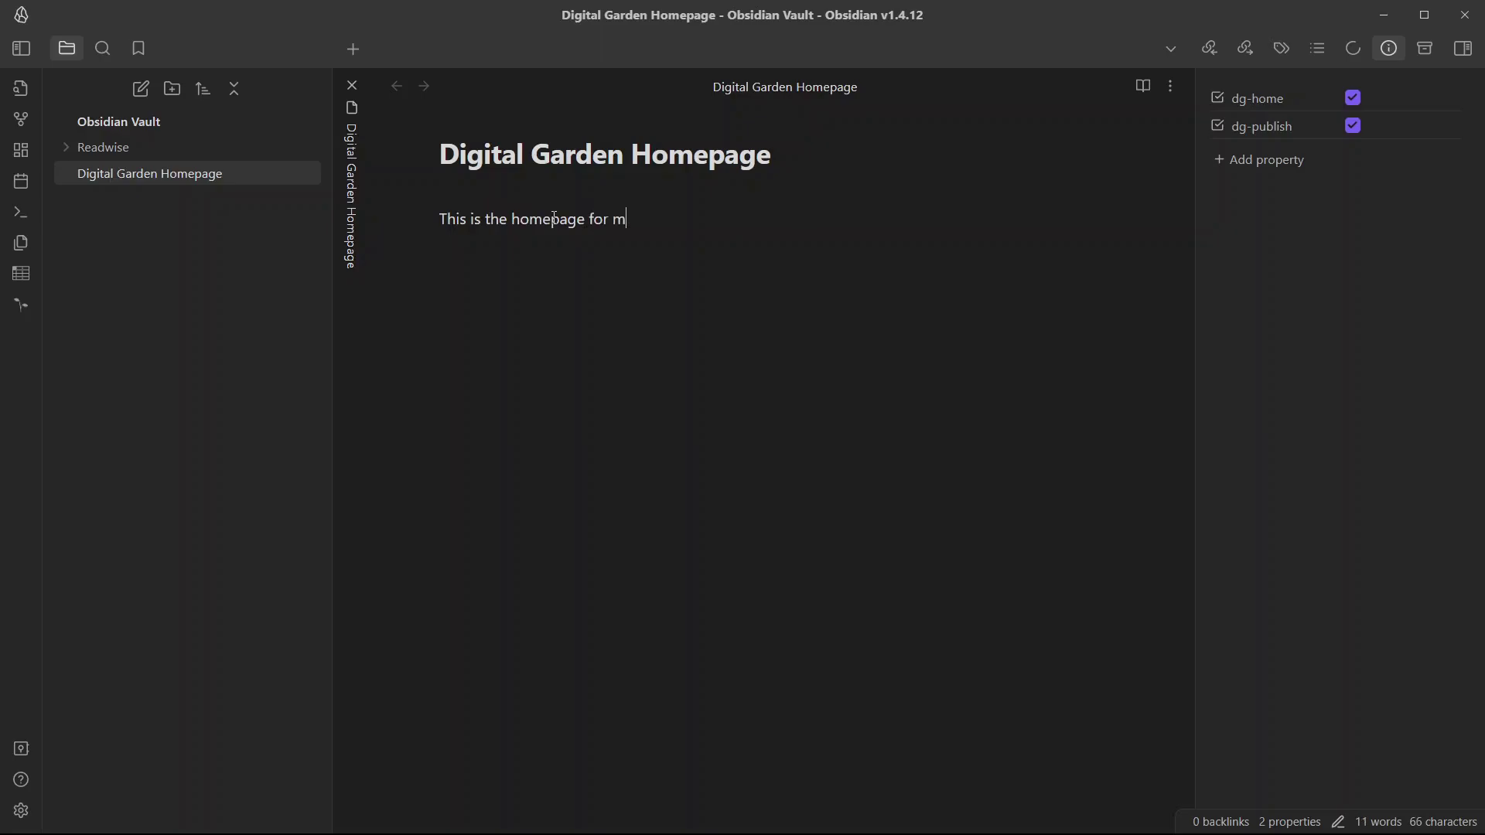
text(y vault.)
Publish the homepage note with the Digital Garden: Publish Single Note command
key(ctrl+p)
key(Escape)
key(ctrl+p)
text(publi)
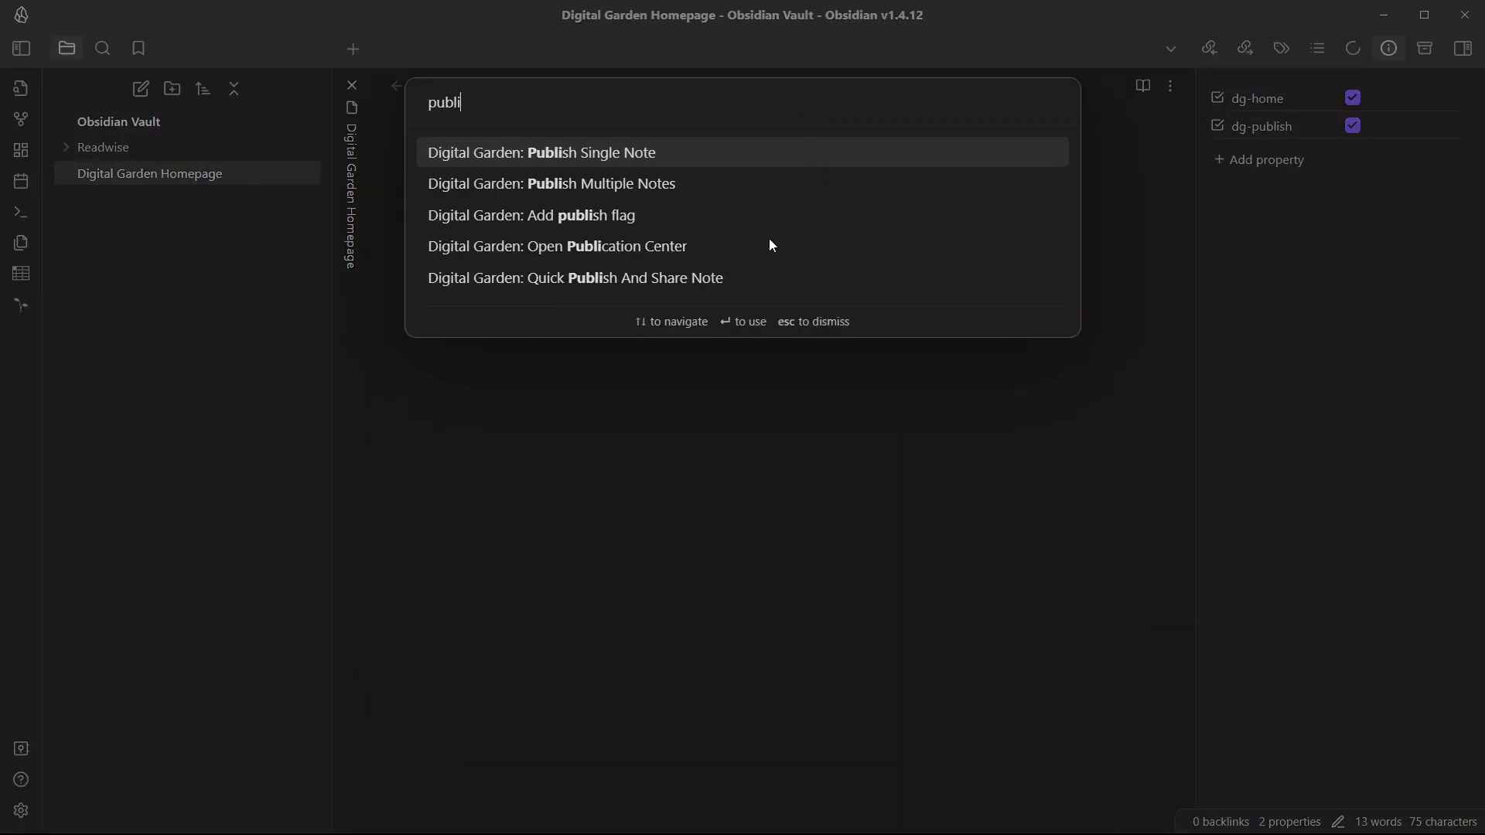
text(sh)
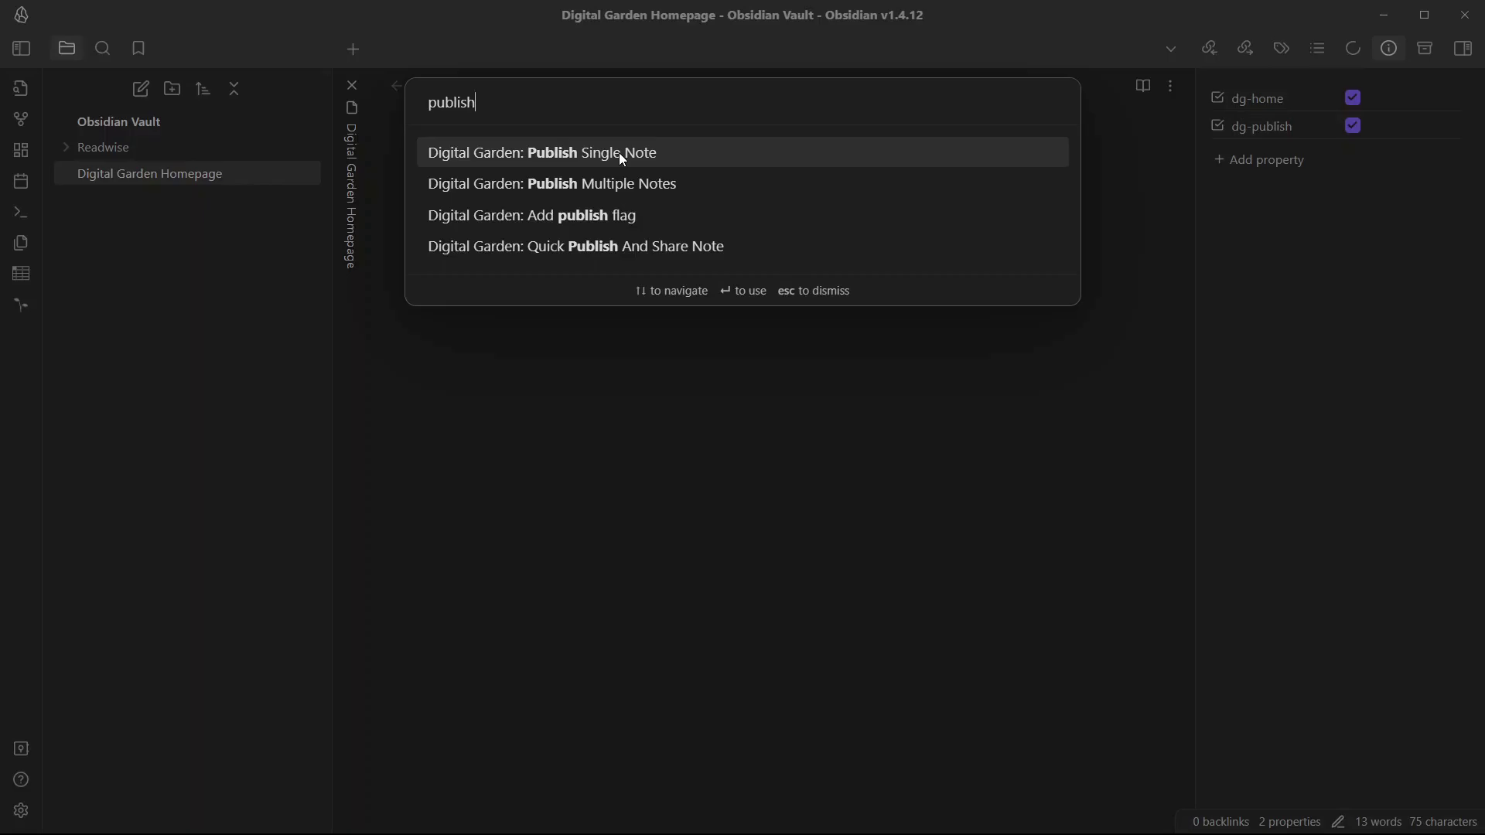
click(563, 162)
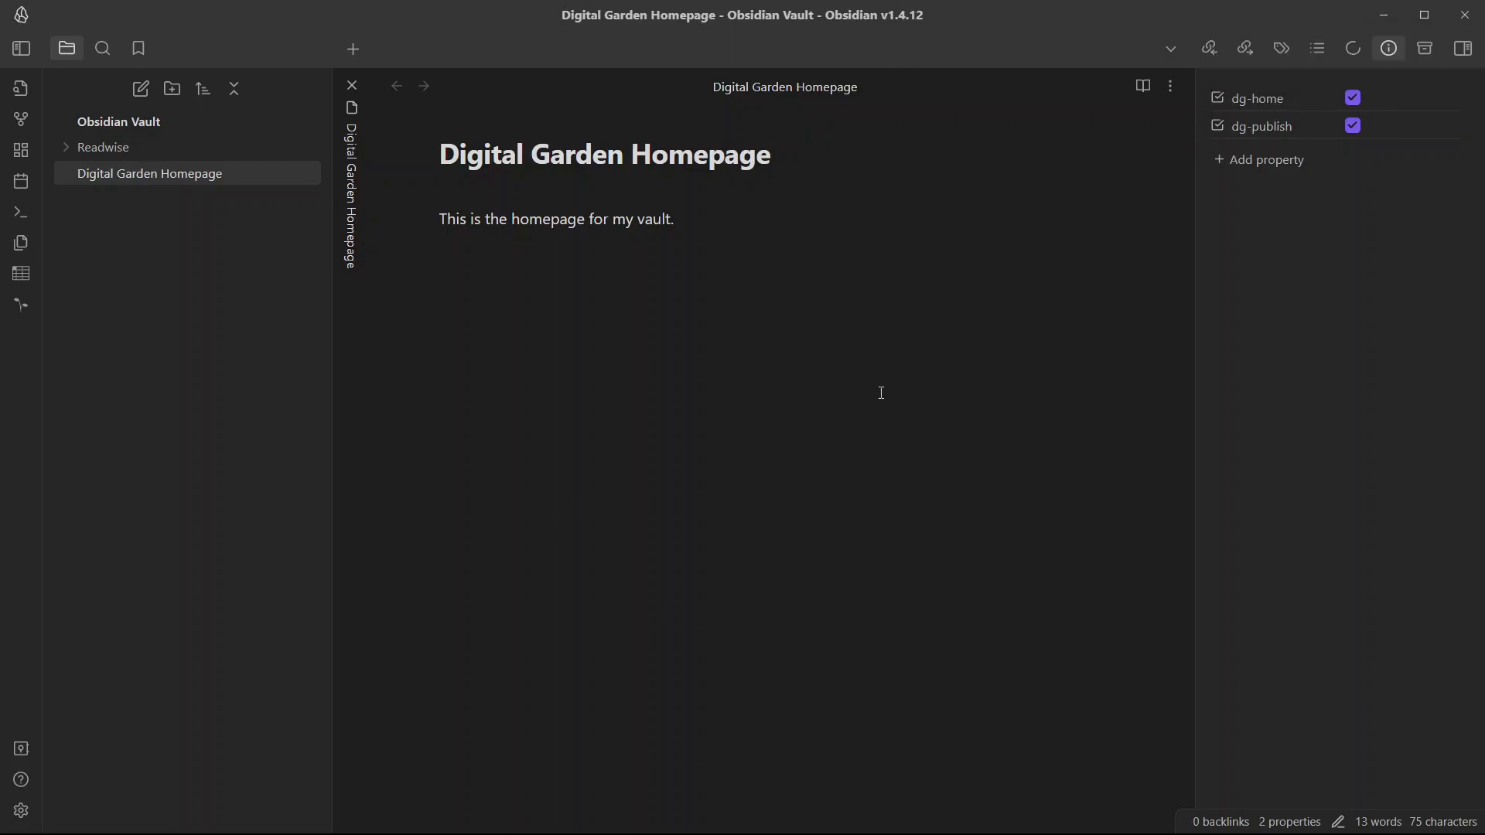
Switch to Edge and reload the deployed Vercel site to check the published homepage text
mouse_move(616, 831)
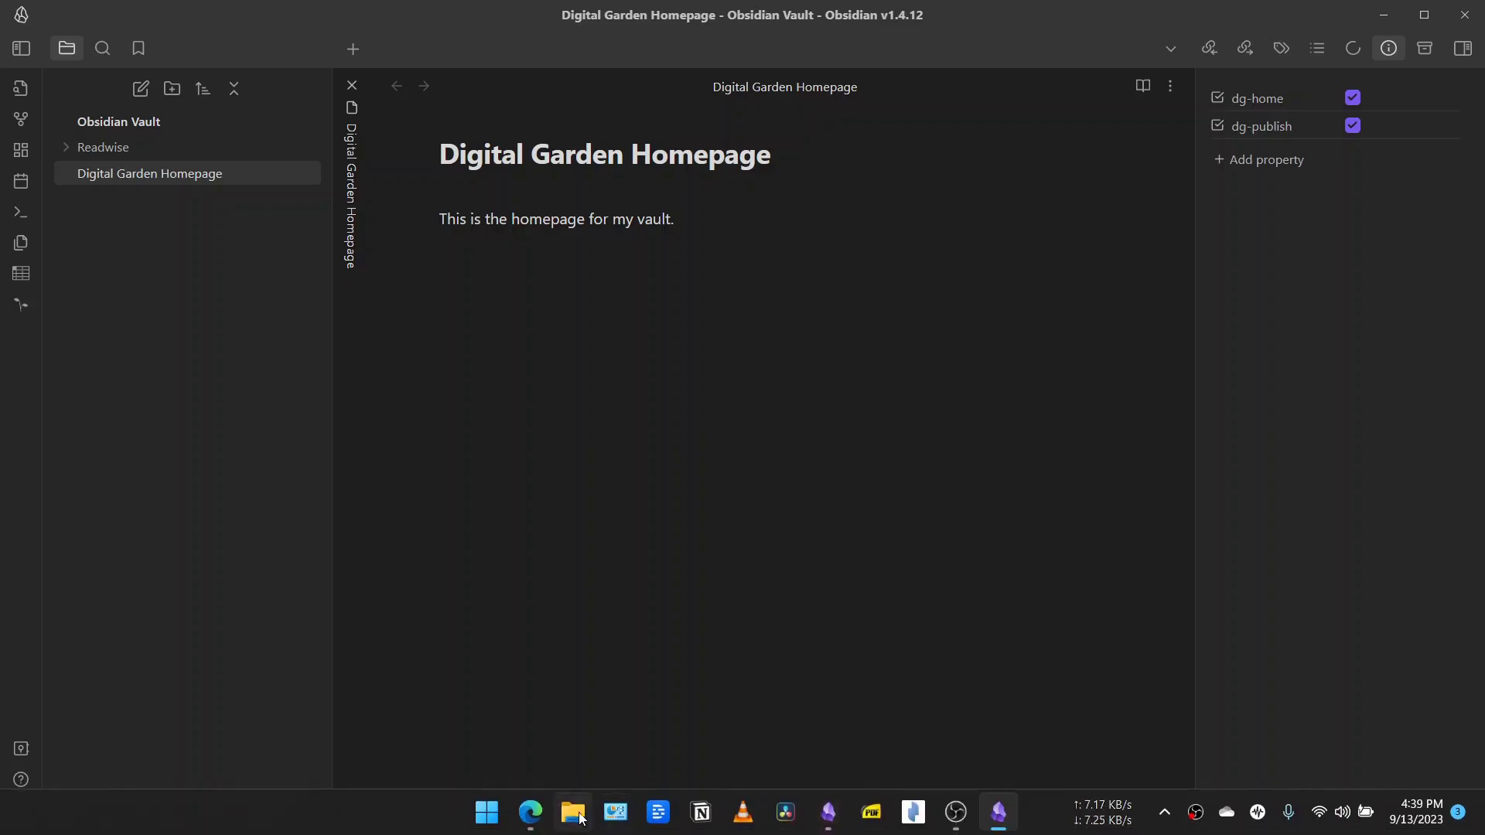
click(543, 818)
click(76, 56)
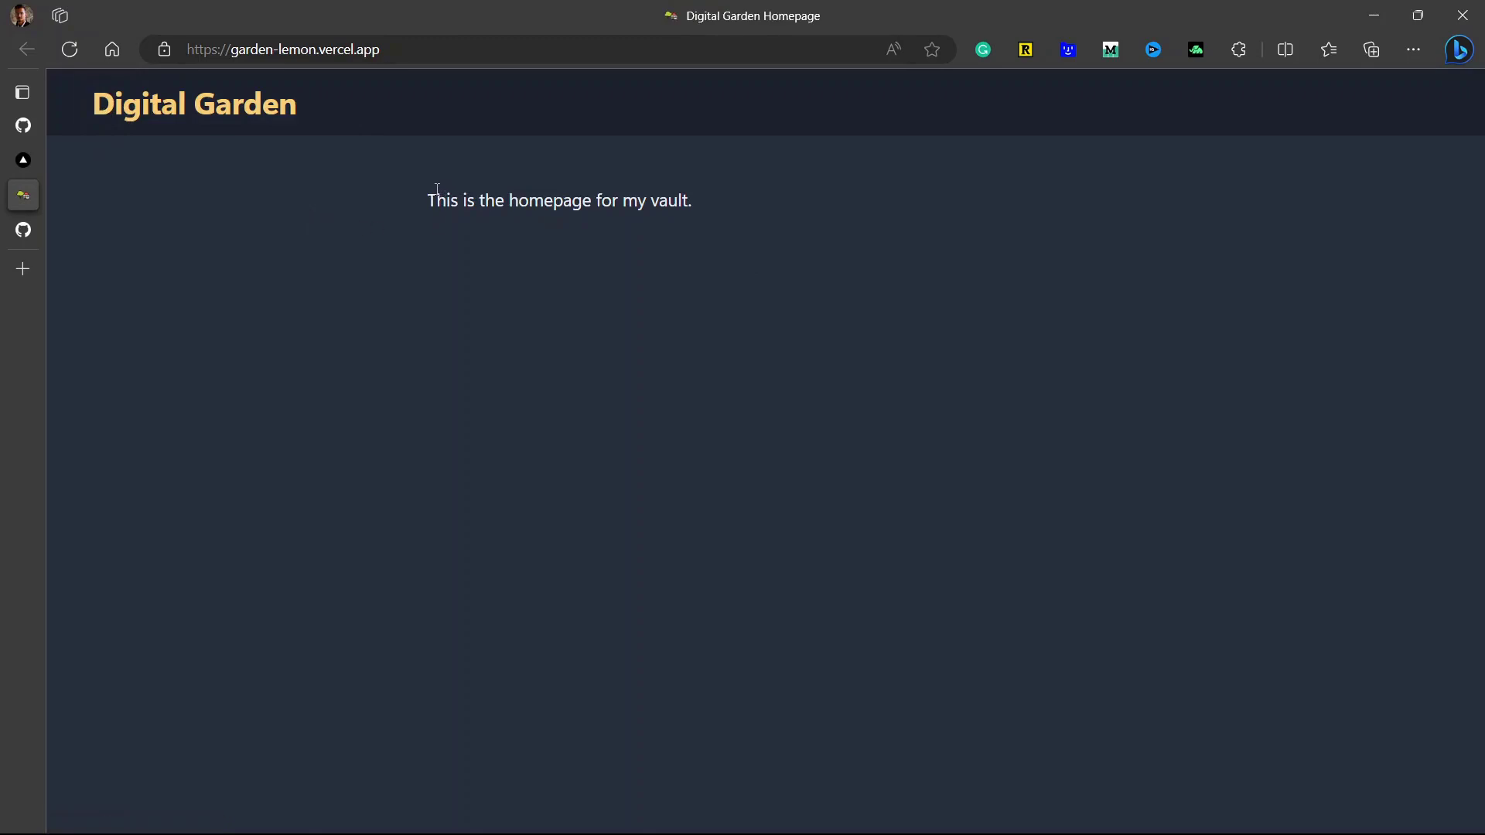
drag(436, 192, 692, 199)
Return to Obsidian, add a dataview table query from "Readwise" below the homepage text, and show the note in reading view
key(alt+Tab)
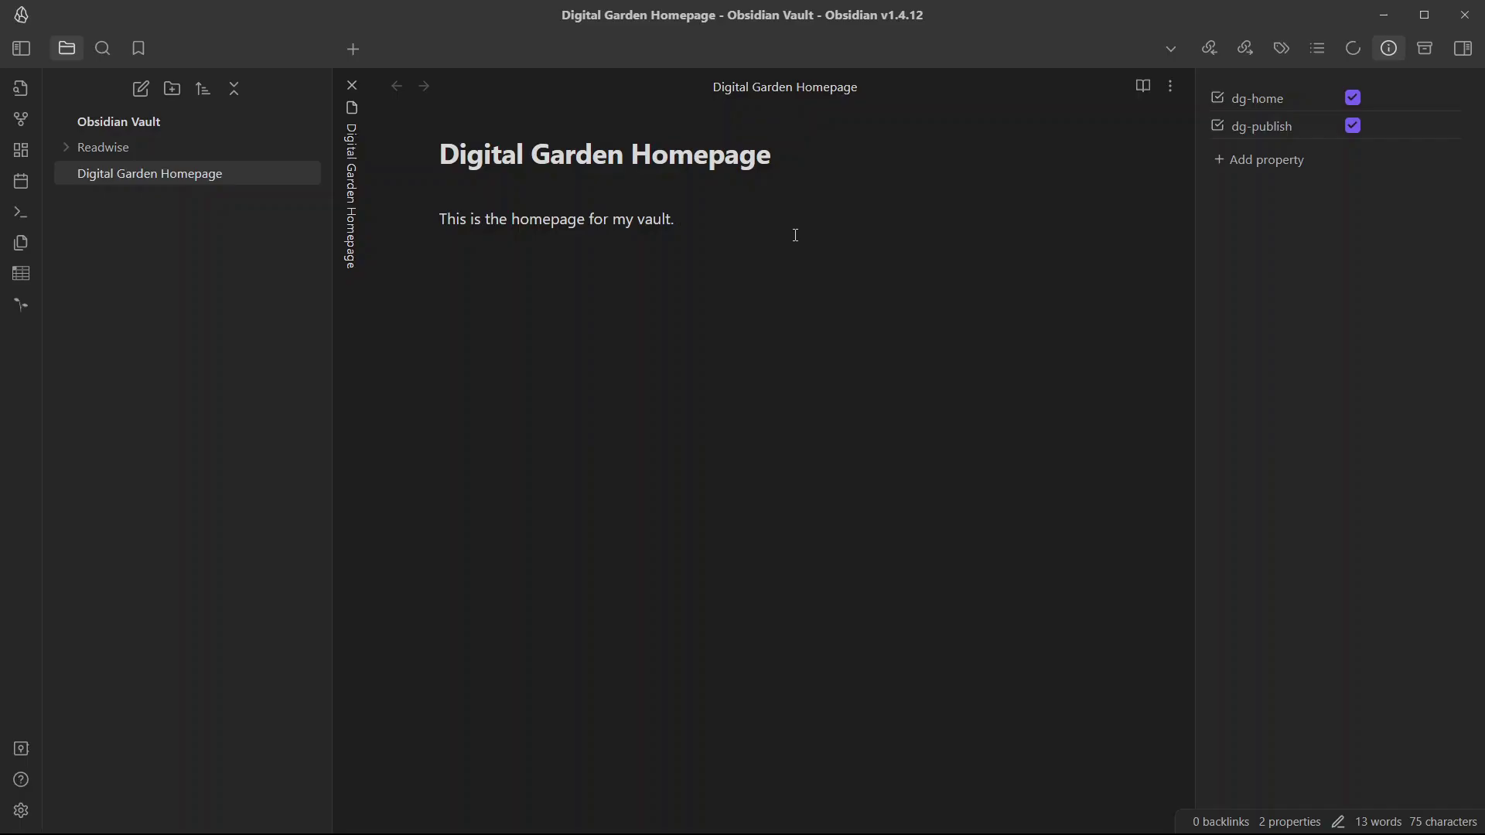
key(Return)
key(Return)
text(```dataview)
key(Return)
text(table)
key(Return)
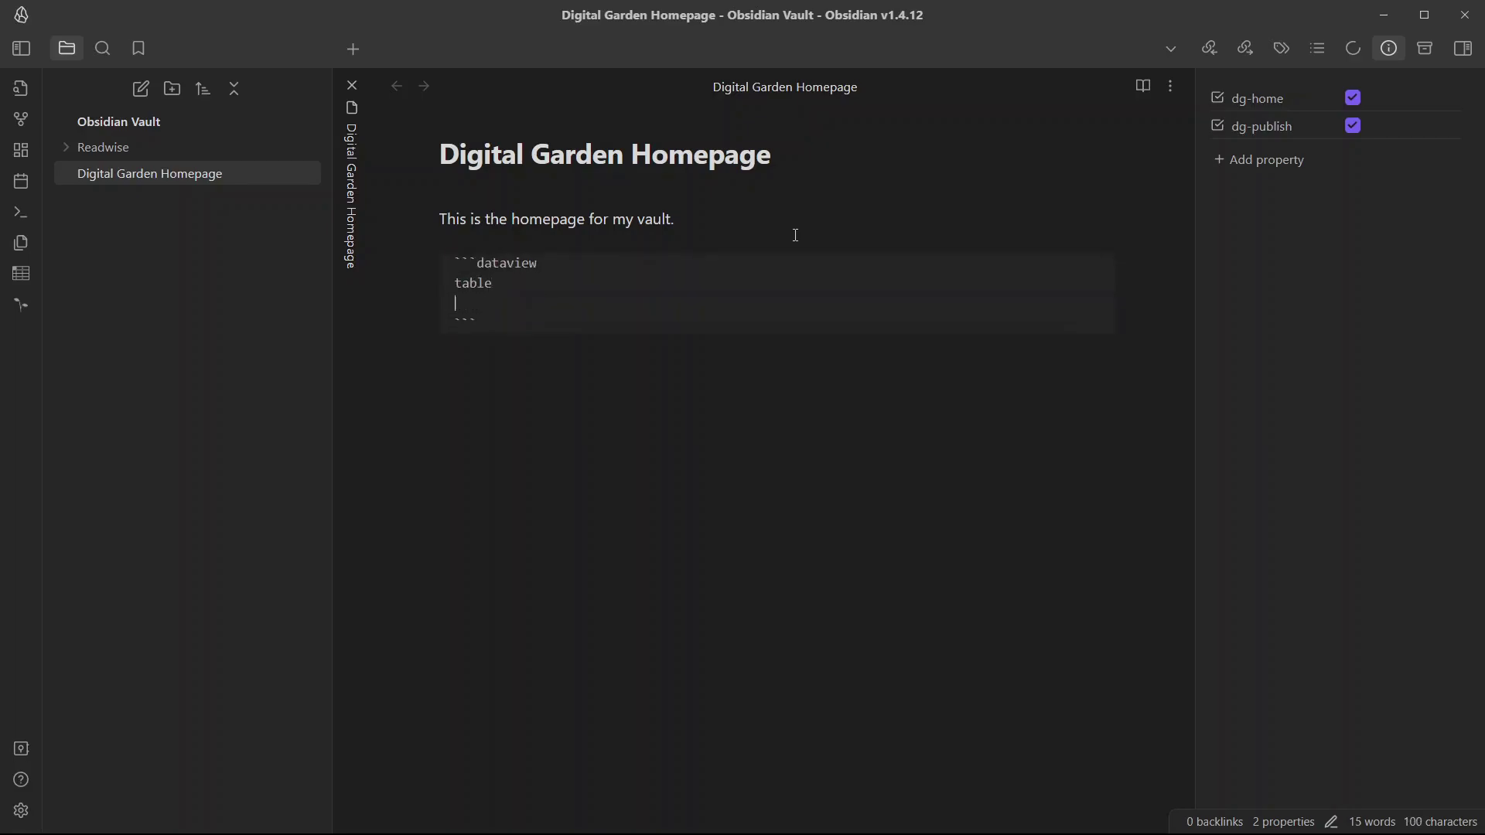
text(From "Readwi)
text(se)
key(ctrl+e)
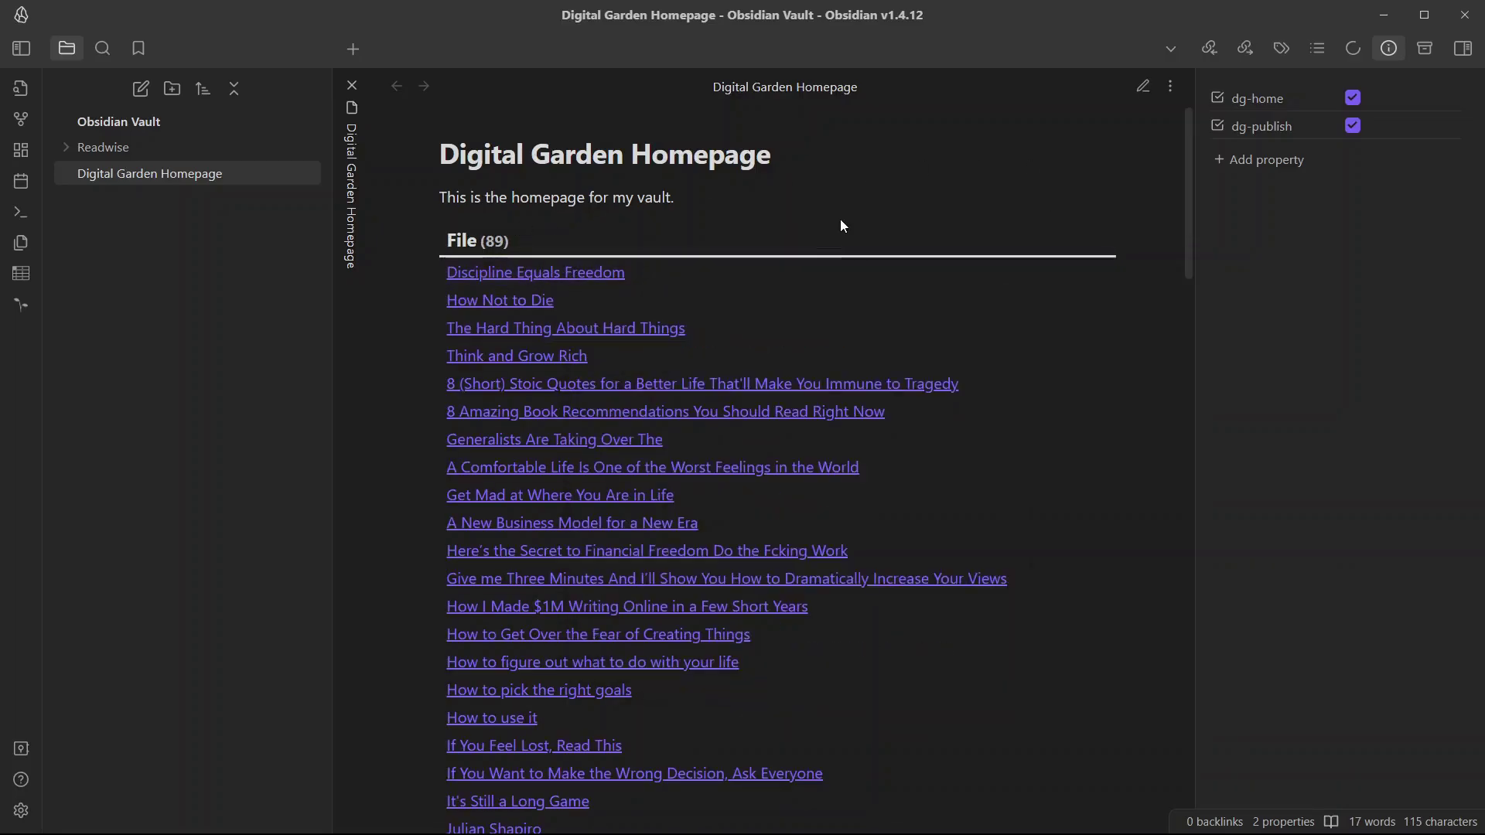
Republish the homepage note containing the dataview table as a single note to the digital garden
key(ctrl+p)
text(pb)
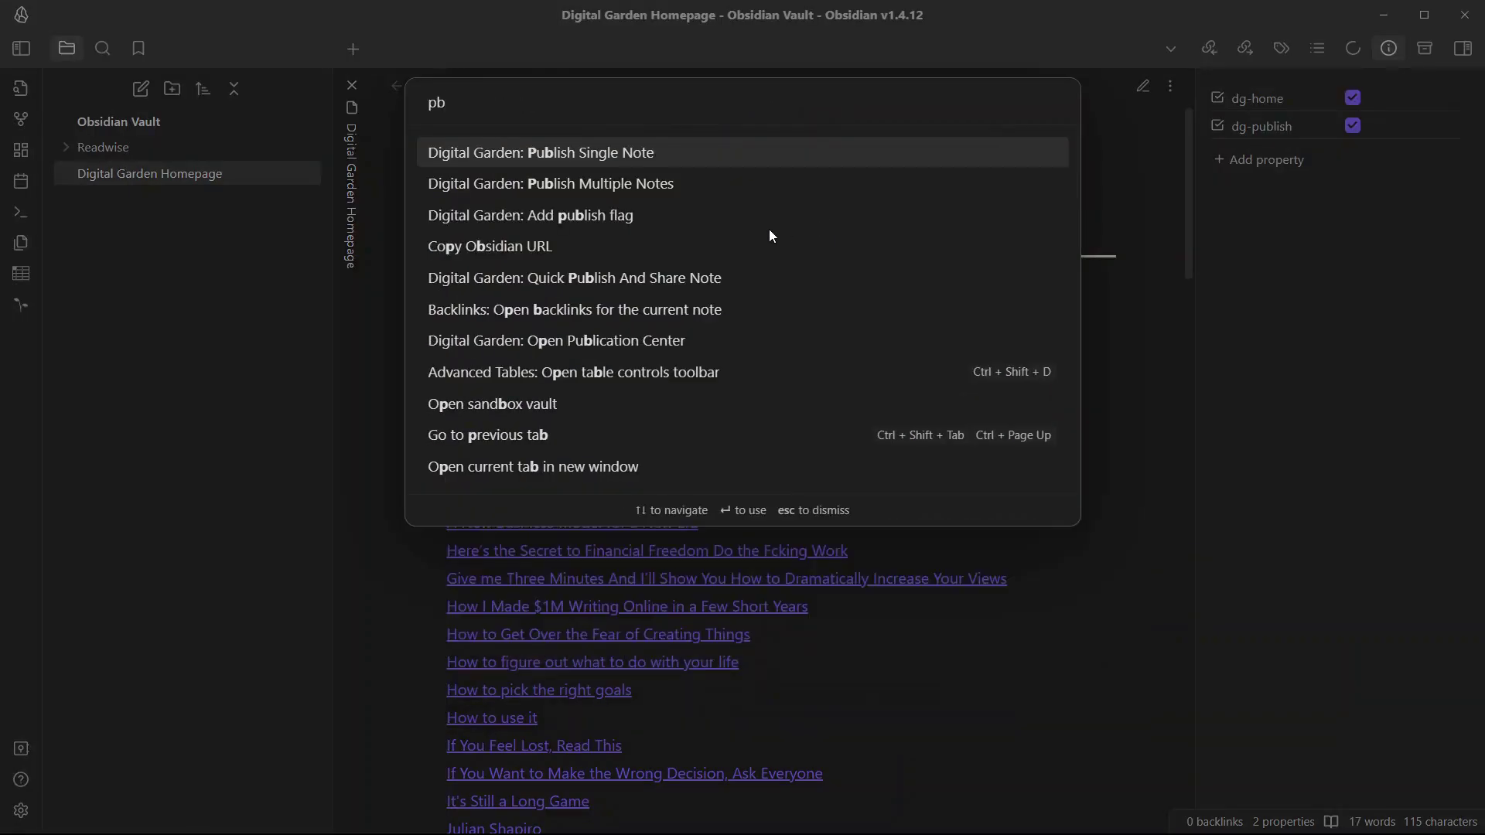
key(Return)
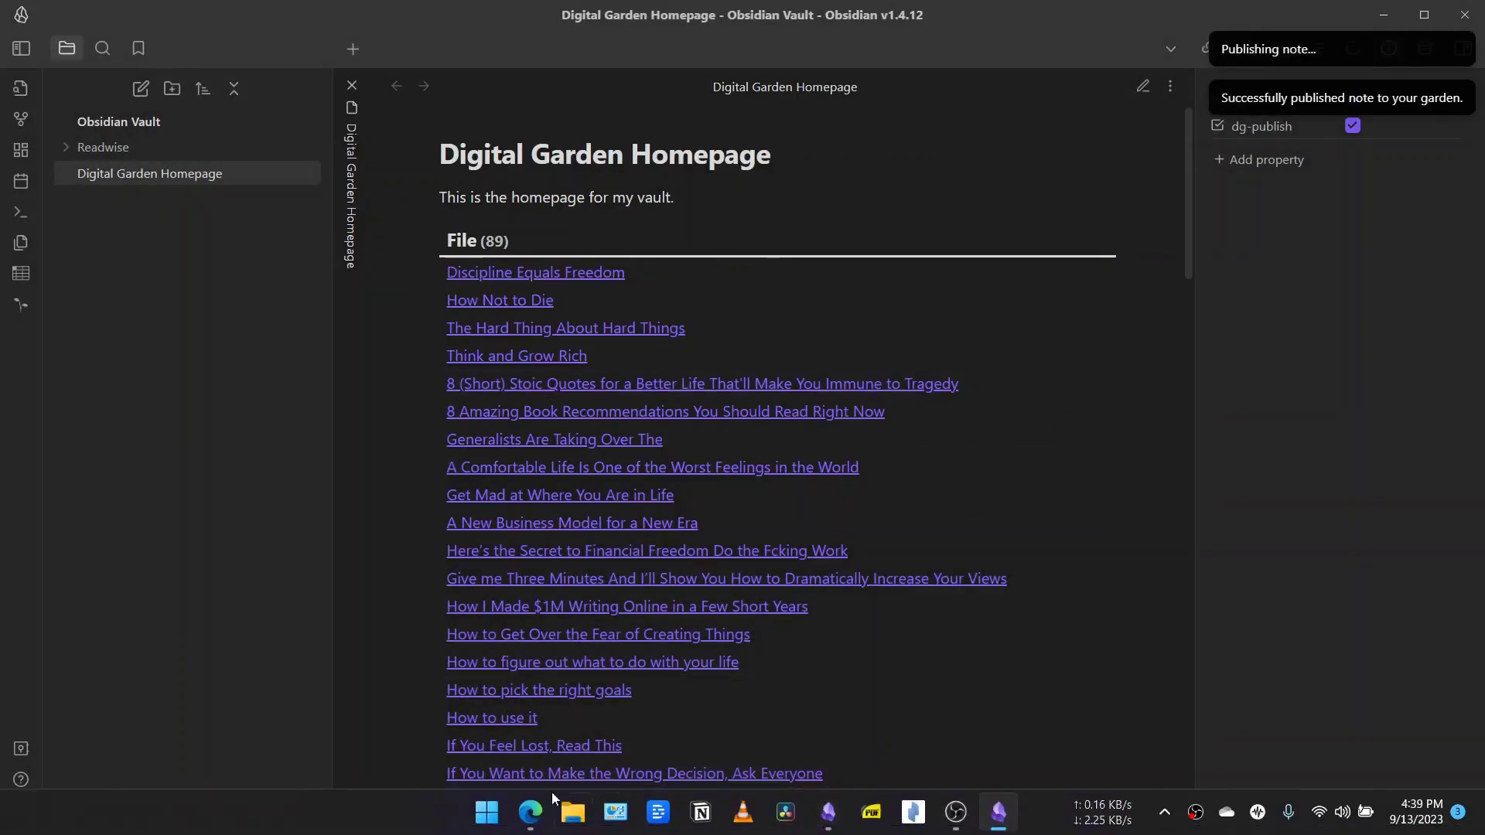
Switch to Edge, check the Vercel dashboard, reload the deployed garden site and look through the published table of Readwise notes
click(531, 815)
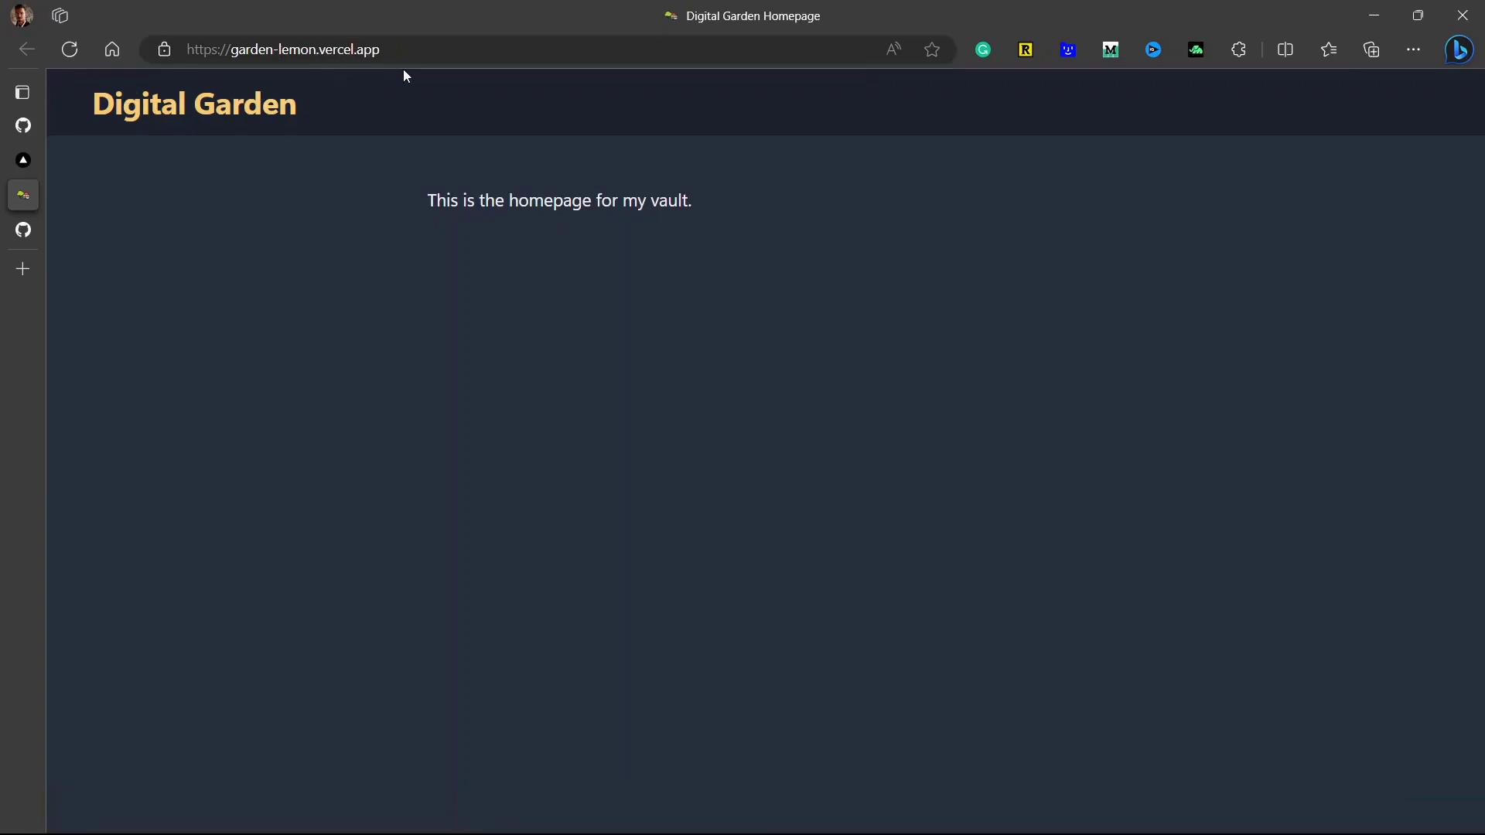
mouse_move(888, 831)
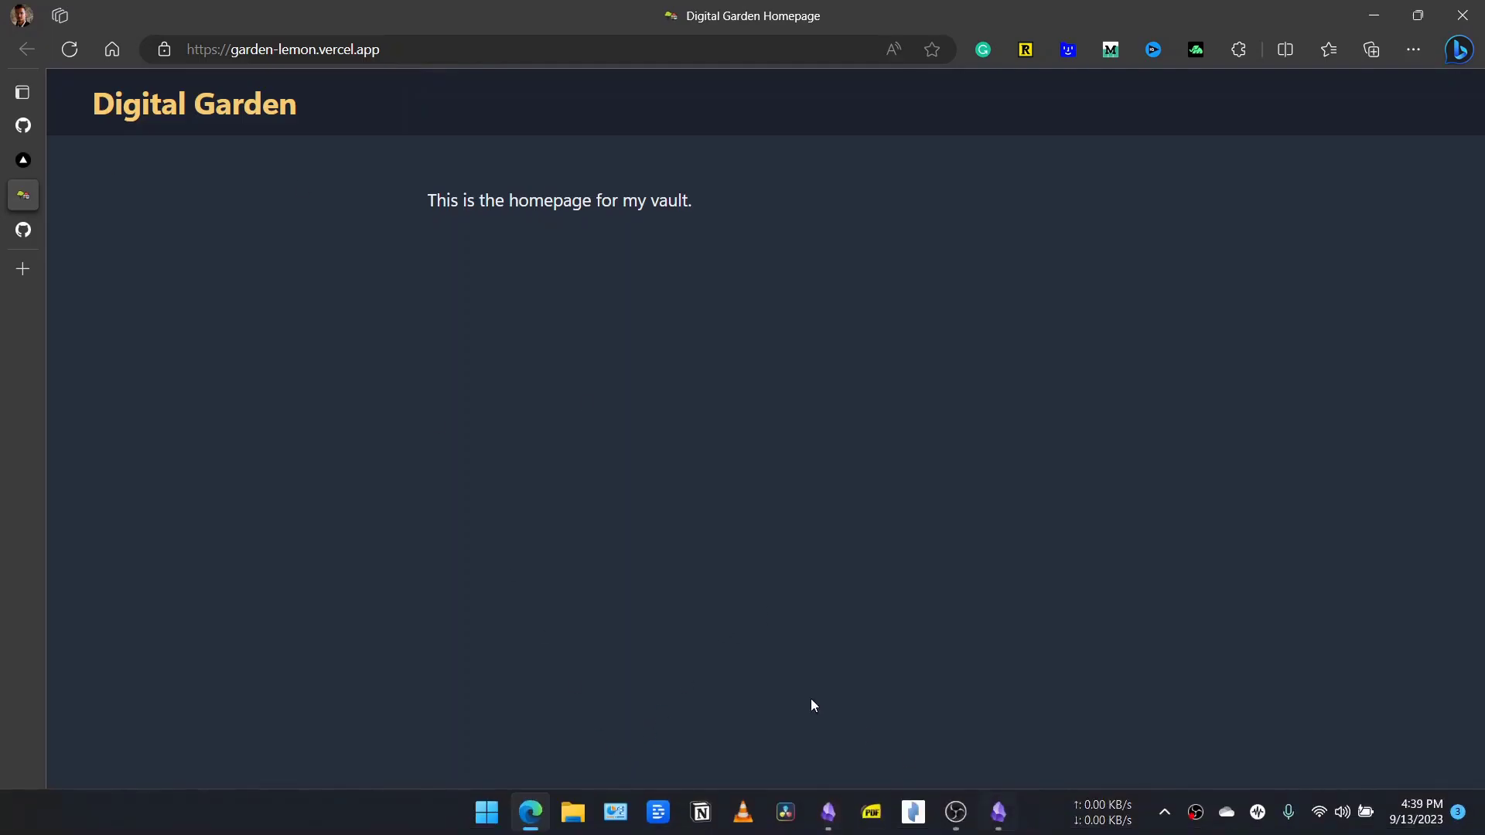
click(83, 169)
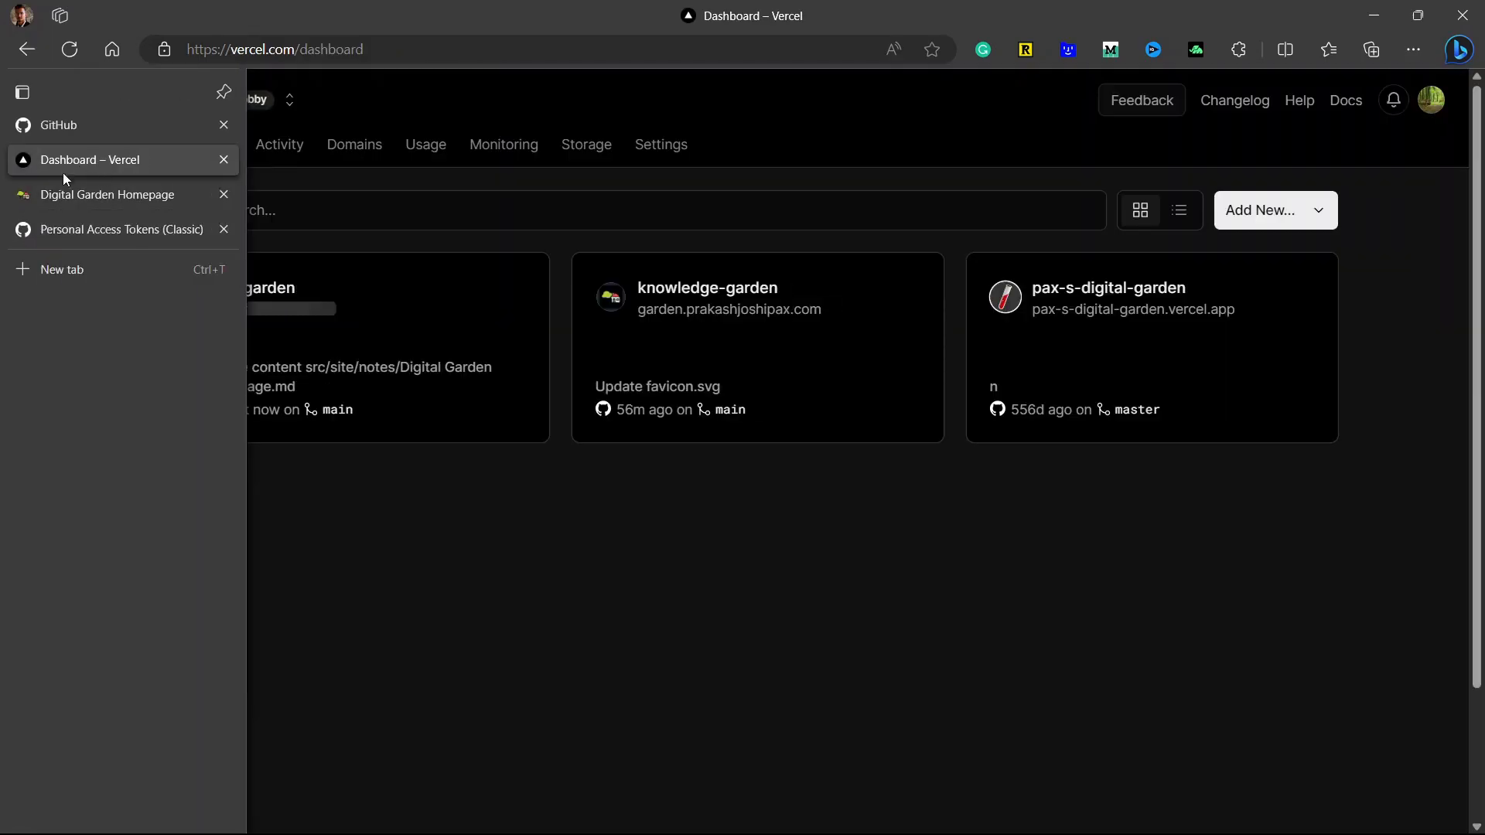
key(ctrl+Tab)
click(73, 56)
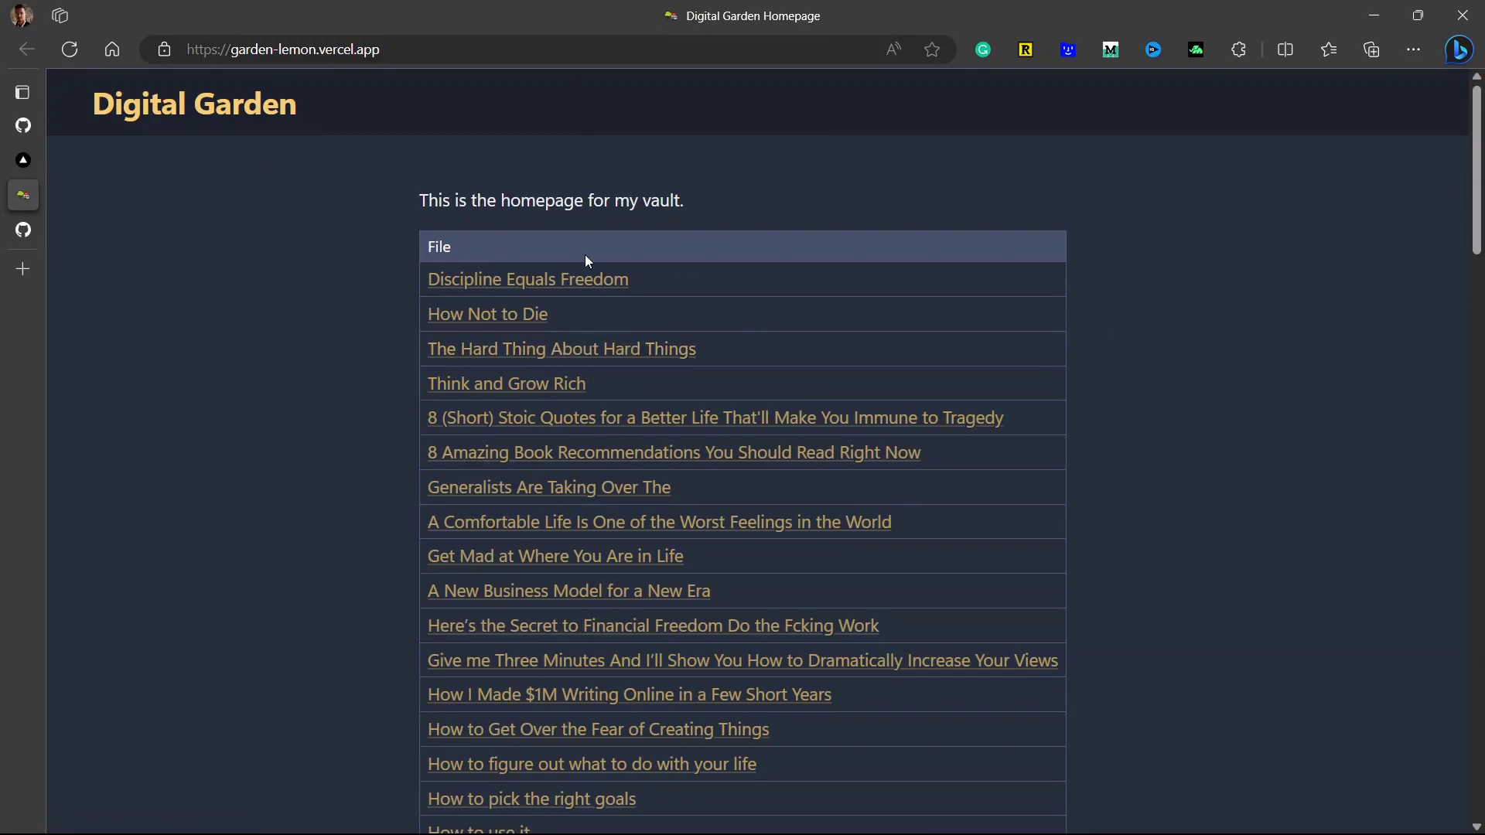
scroll(649, 464, down, 10)
scroll(647, 504, down, 15)
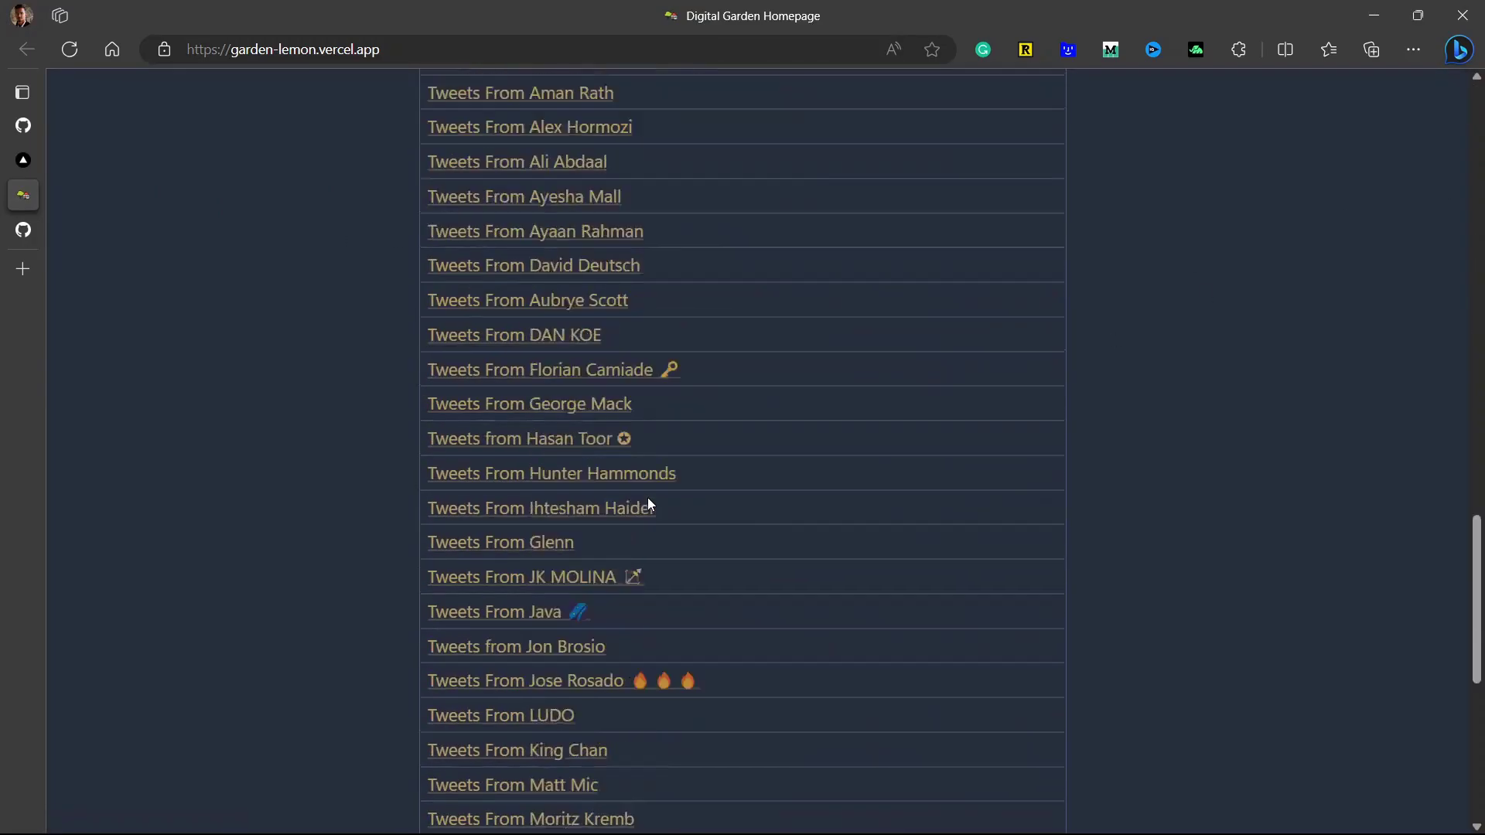
scroll(570, 430, up, 20)
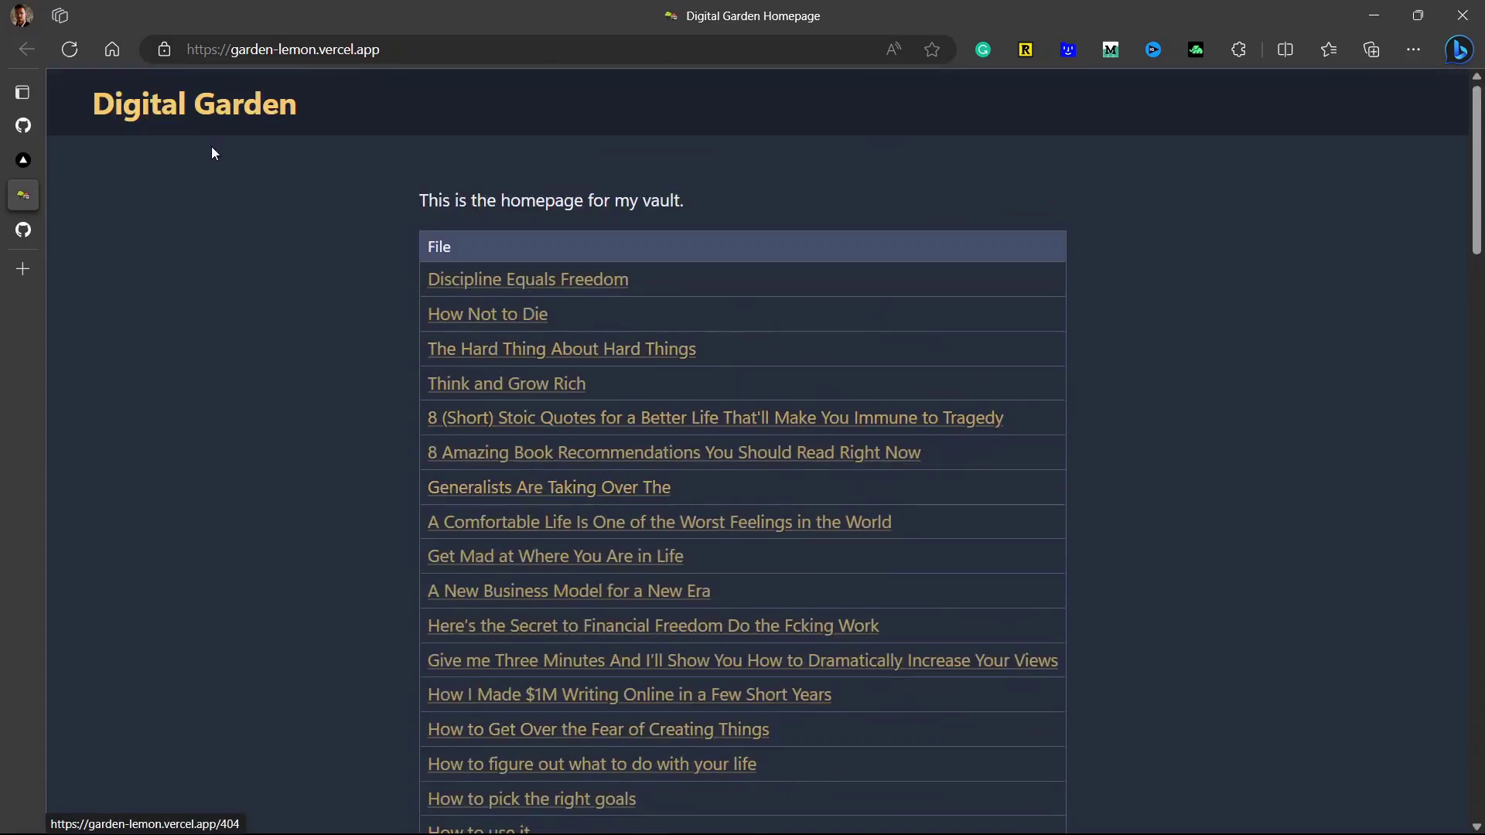
Return to Obsidian, open the first three book notes from the homepage table, and enable dg-publish on The Hard Thing About Hard Things
click(1002, 818)
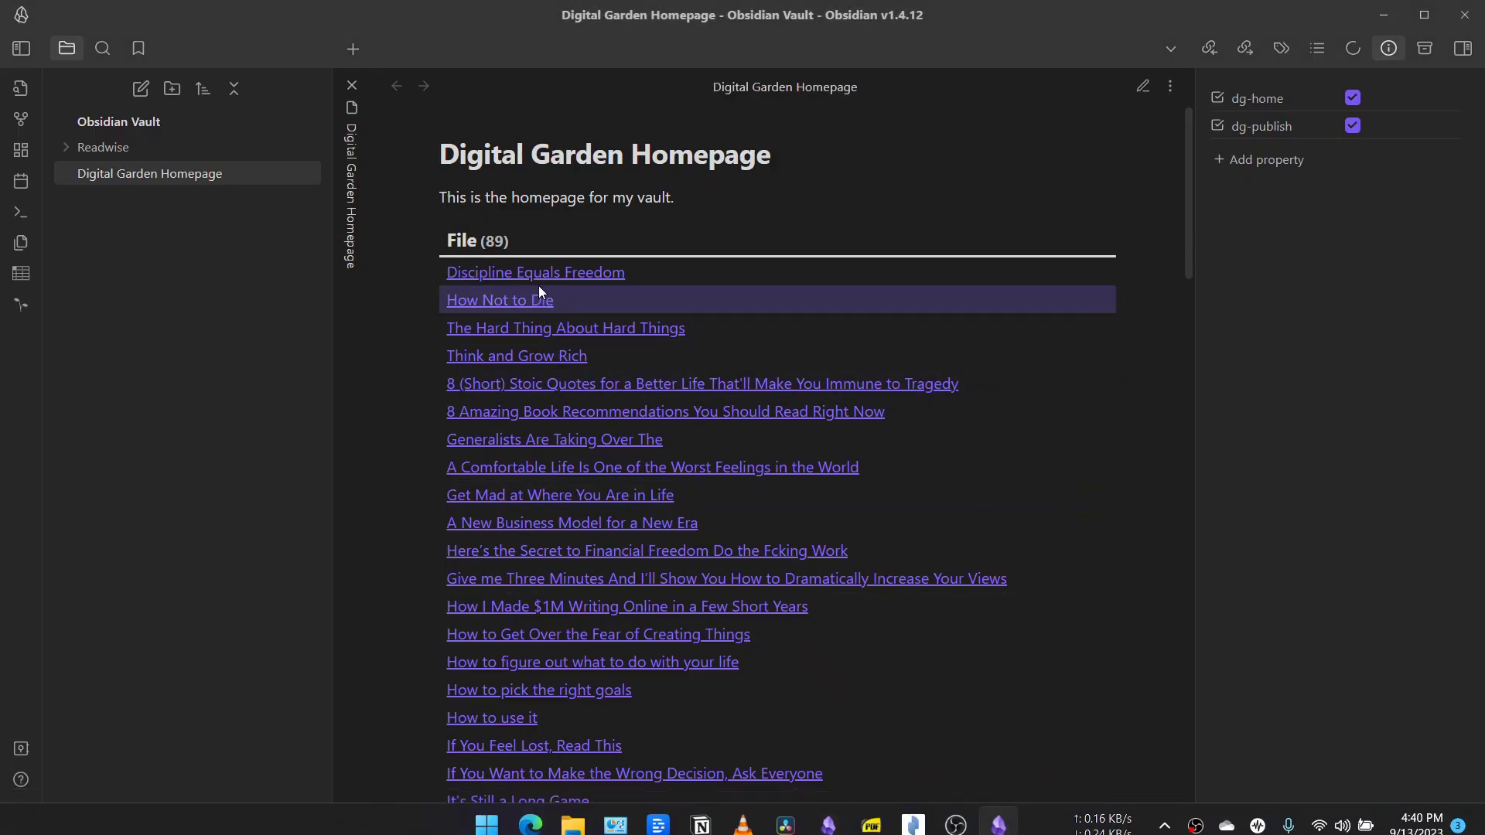
click(542, 272)
click(442, 328)
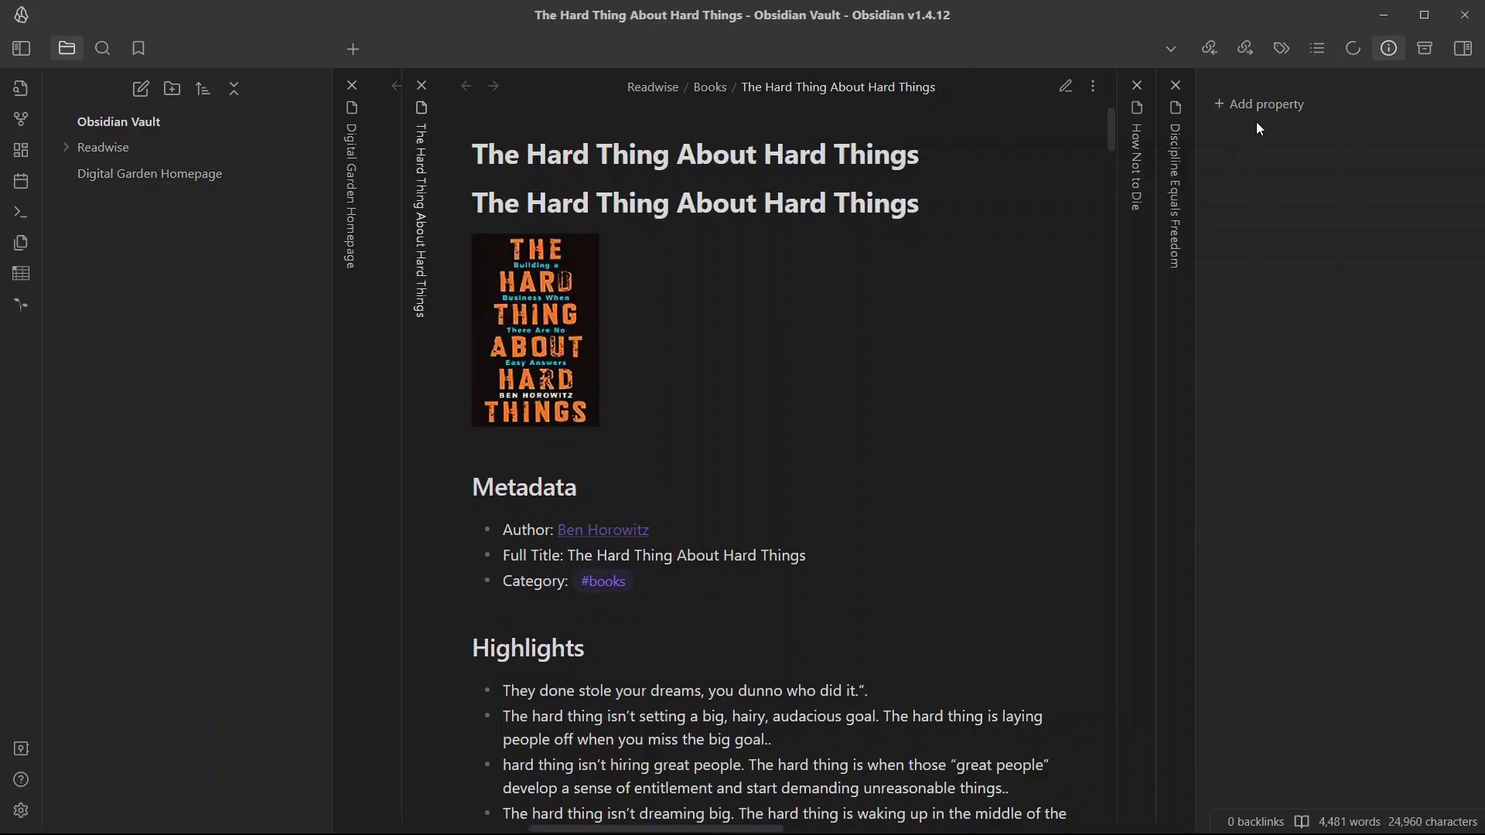
click(1263, 107)
click(1297, 164)
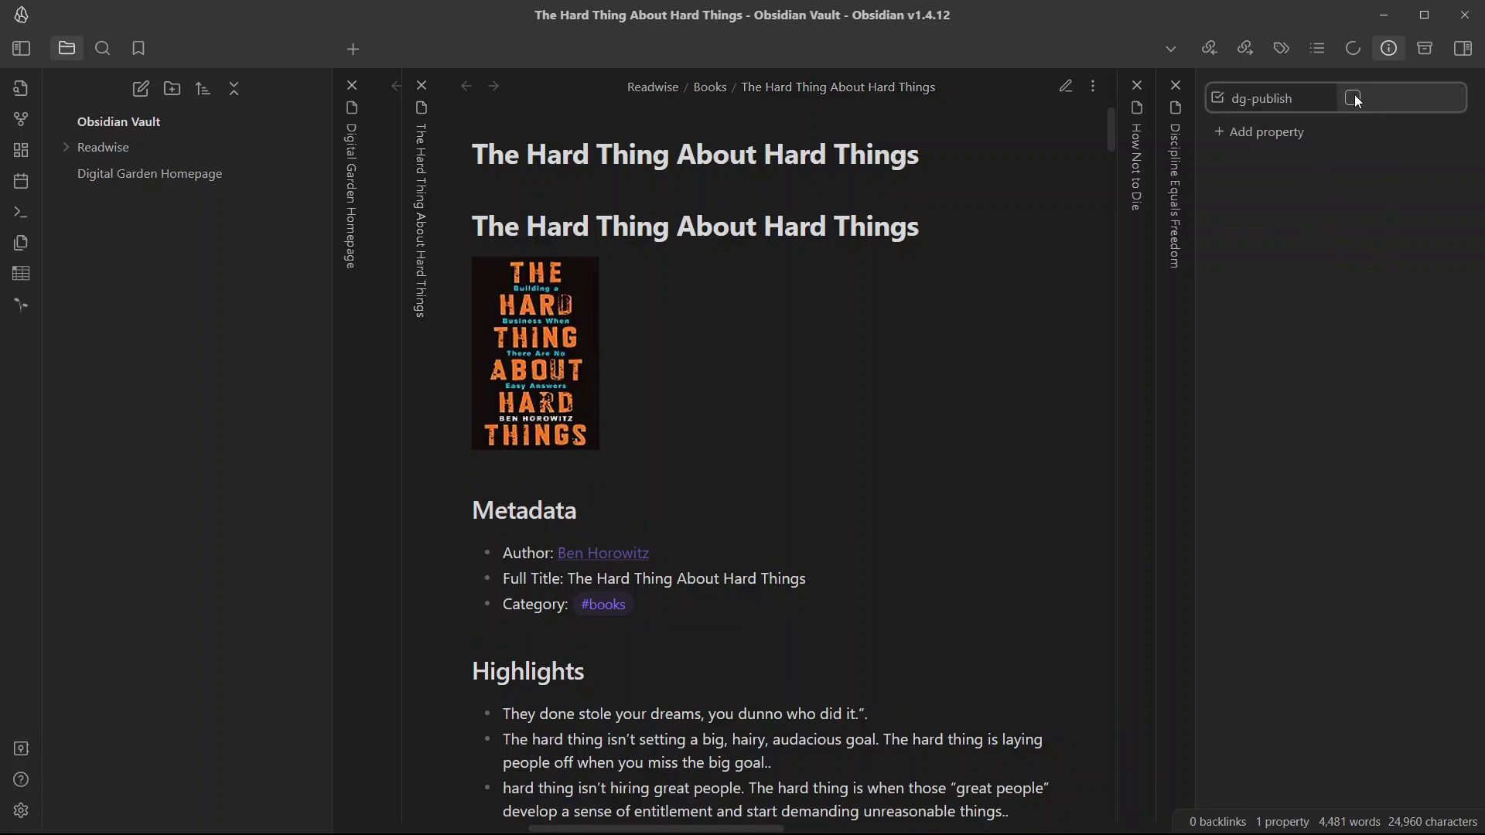
Add the dg-publish property to the How Not to Die note and enable it
click(1140, 201)
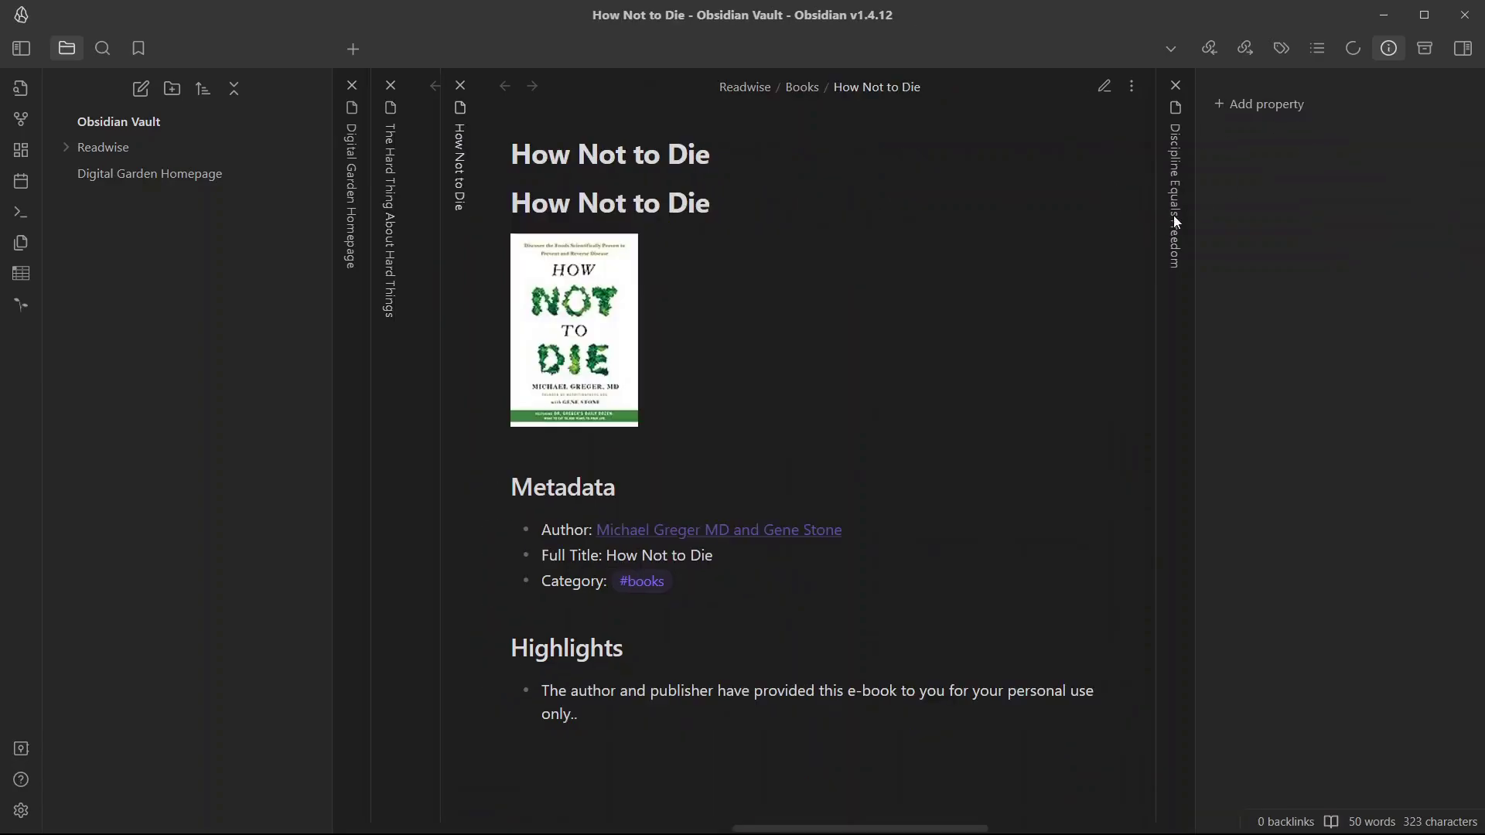
click(1274, 105)
click(1276, 136)
click(1353, 97)
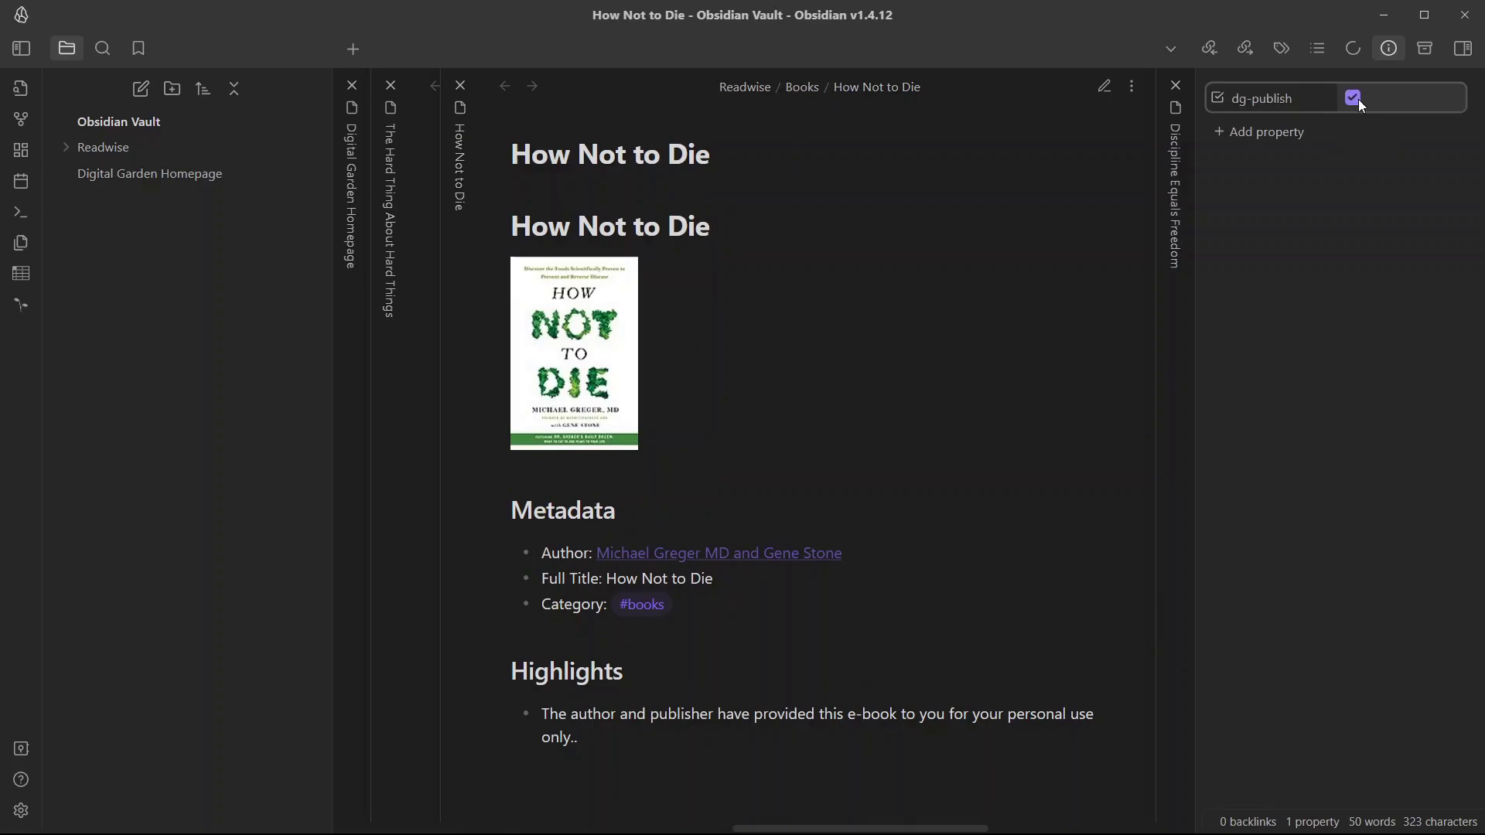
Add an enabled dg-publish property to the Discipline Equals Freedom note and look through its highlights
click(1163, 192)
click(1256, 98)
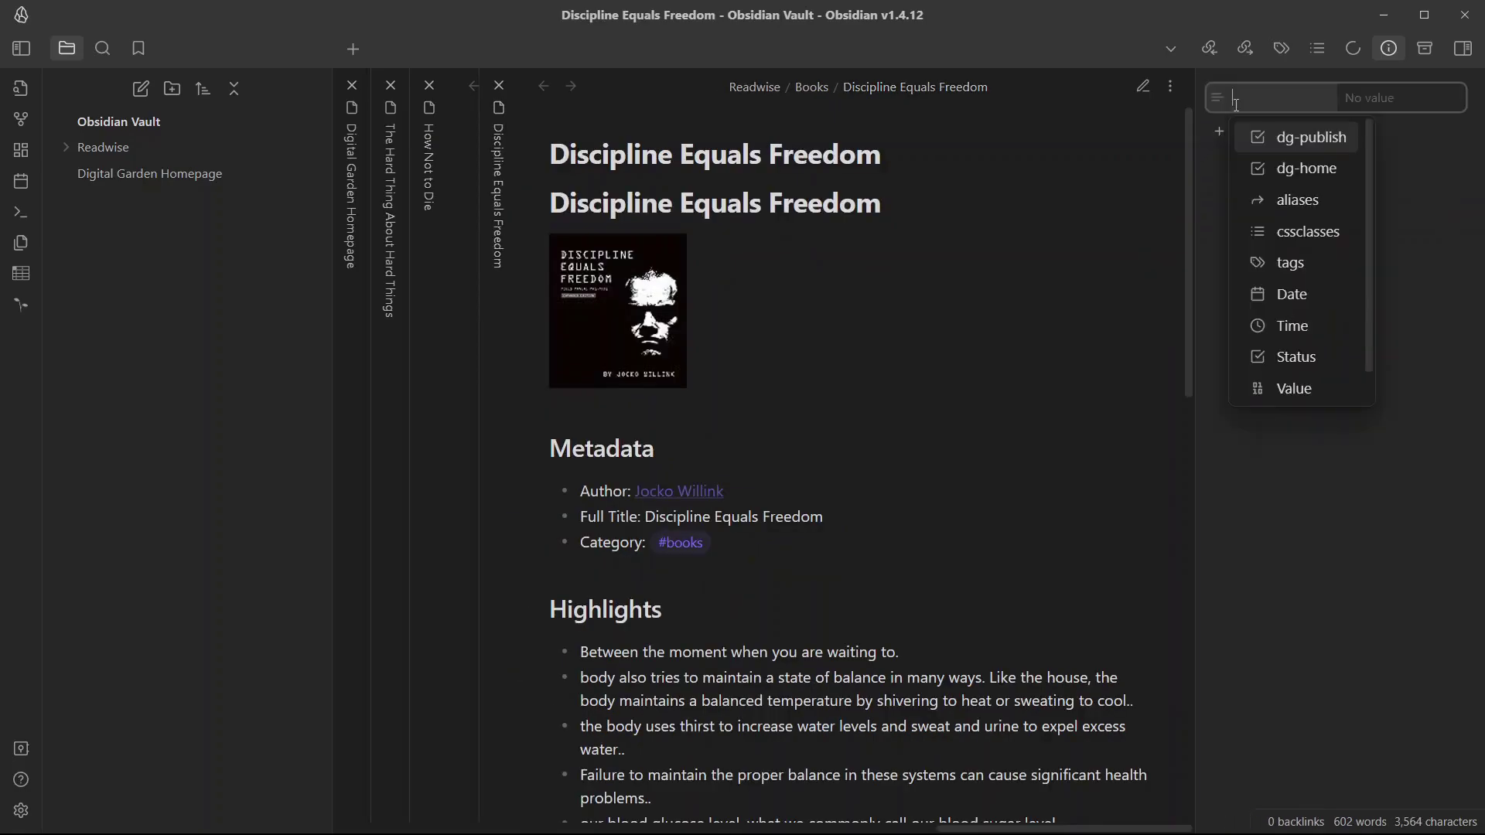
click(1304, 139)
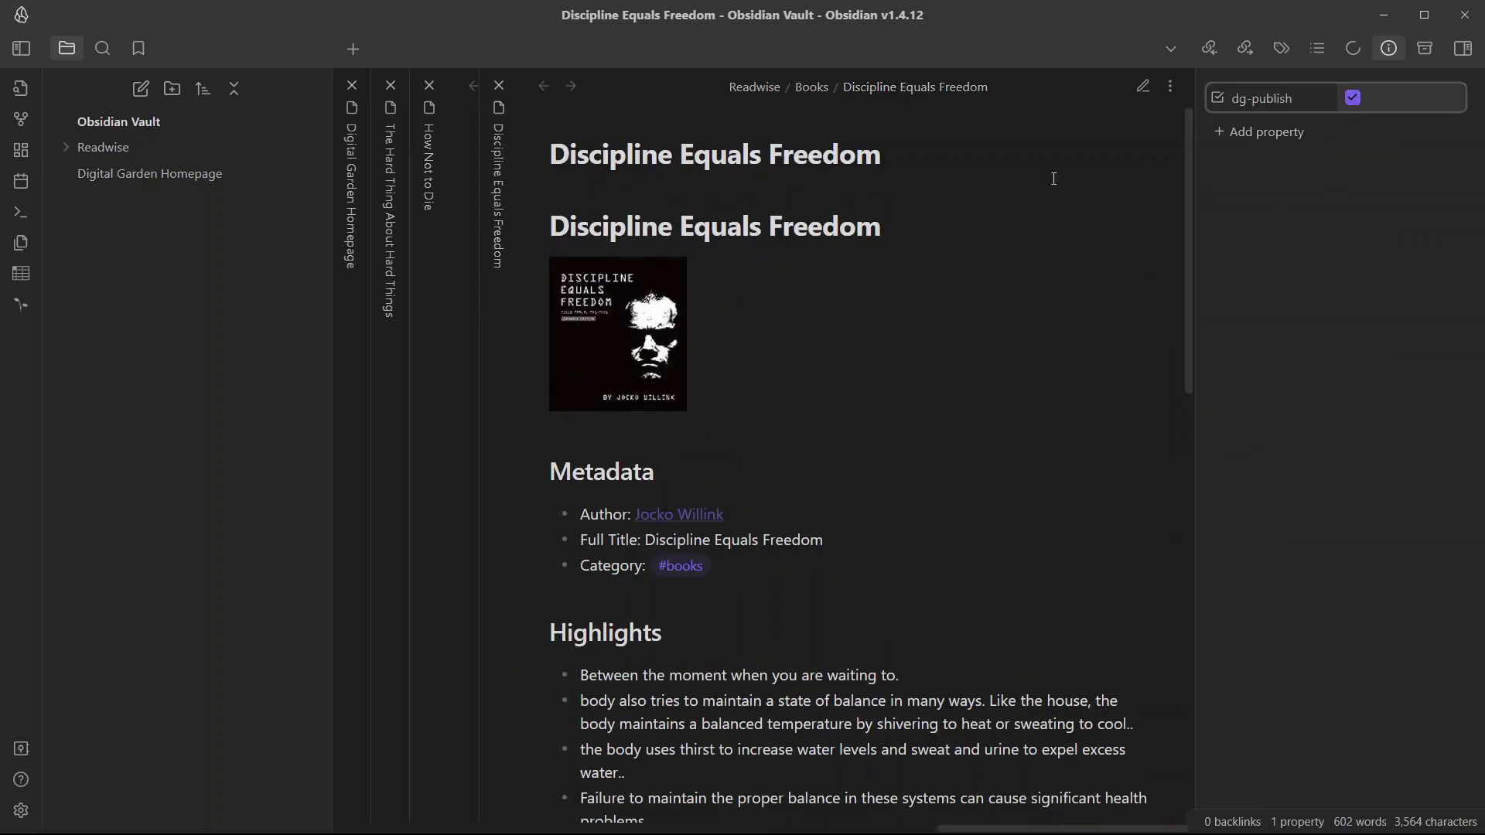
scroll(815, 375, down, 15)
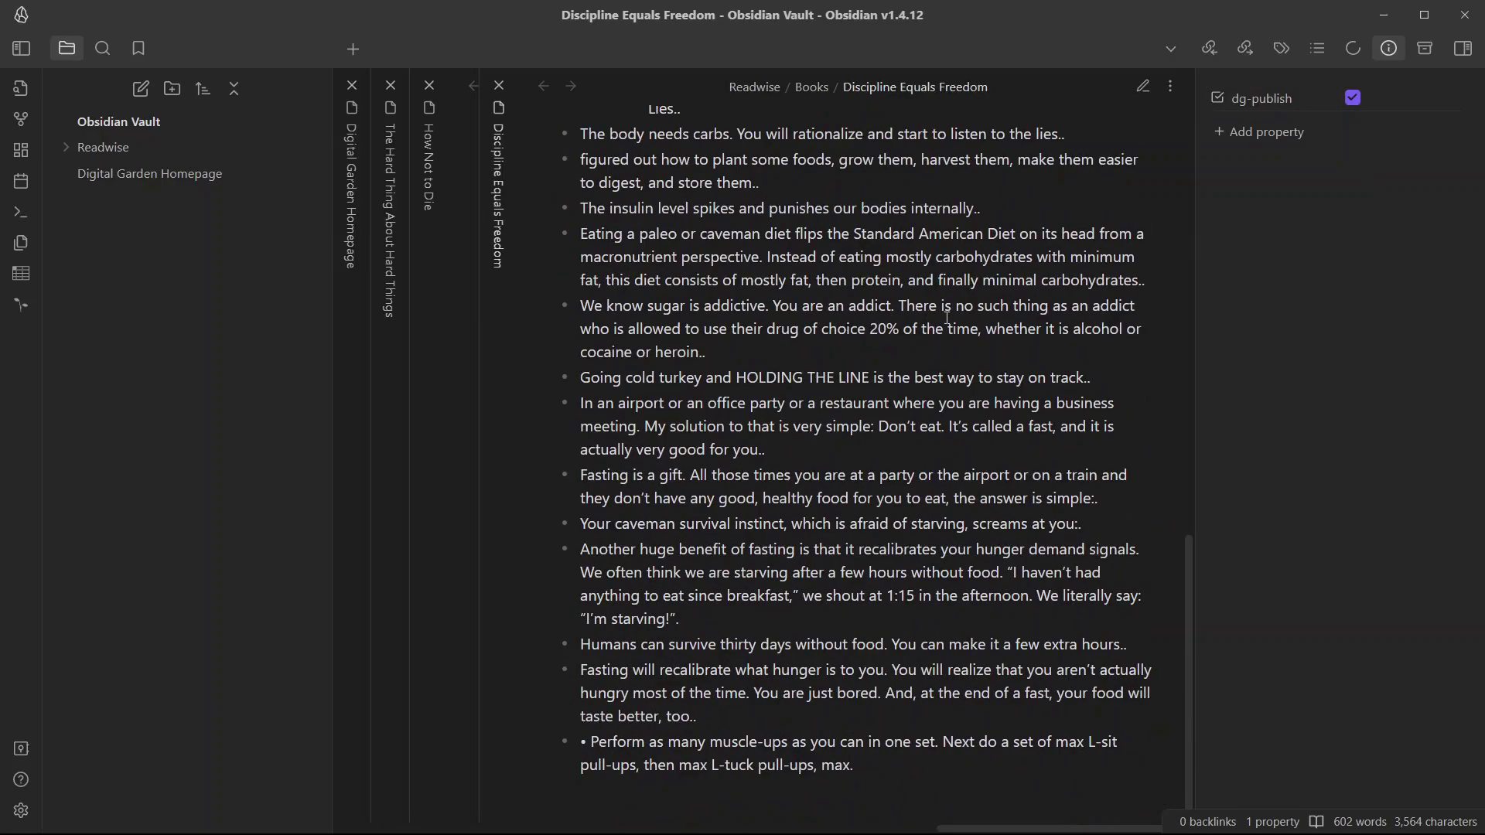
drag(1092, 377, 930, 388)
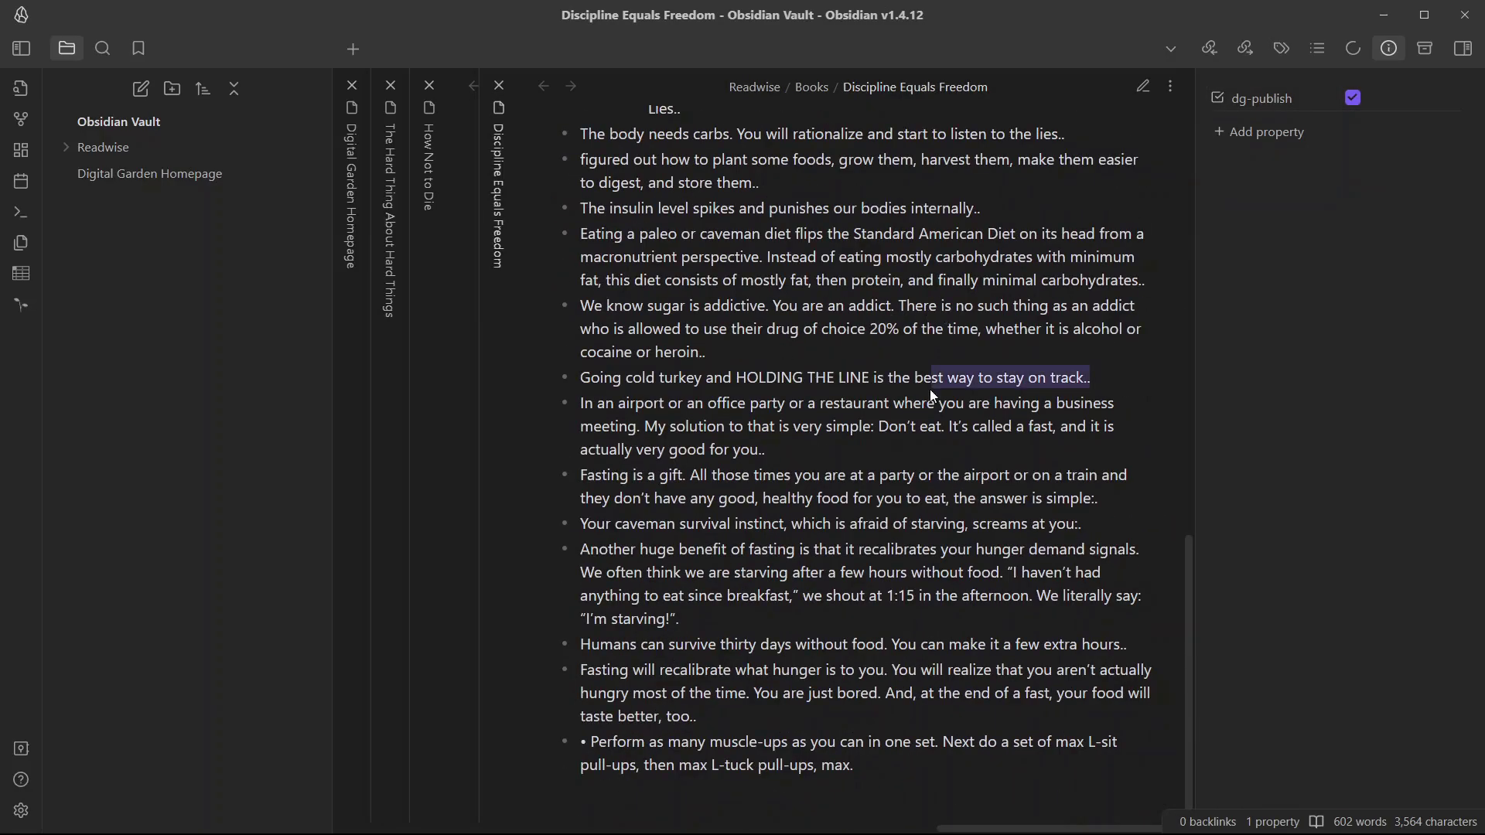
Publish the three flagged book notes with Digital Garden: Publish Multiple Notes and close them, leaving only the homepage note open
key(ctrl+p)
text(publish)
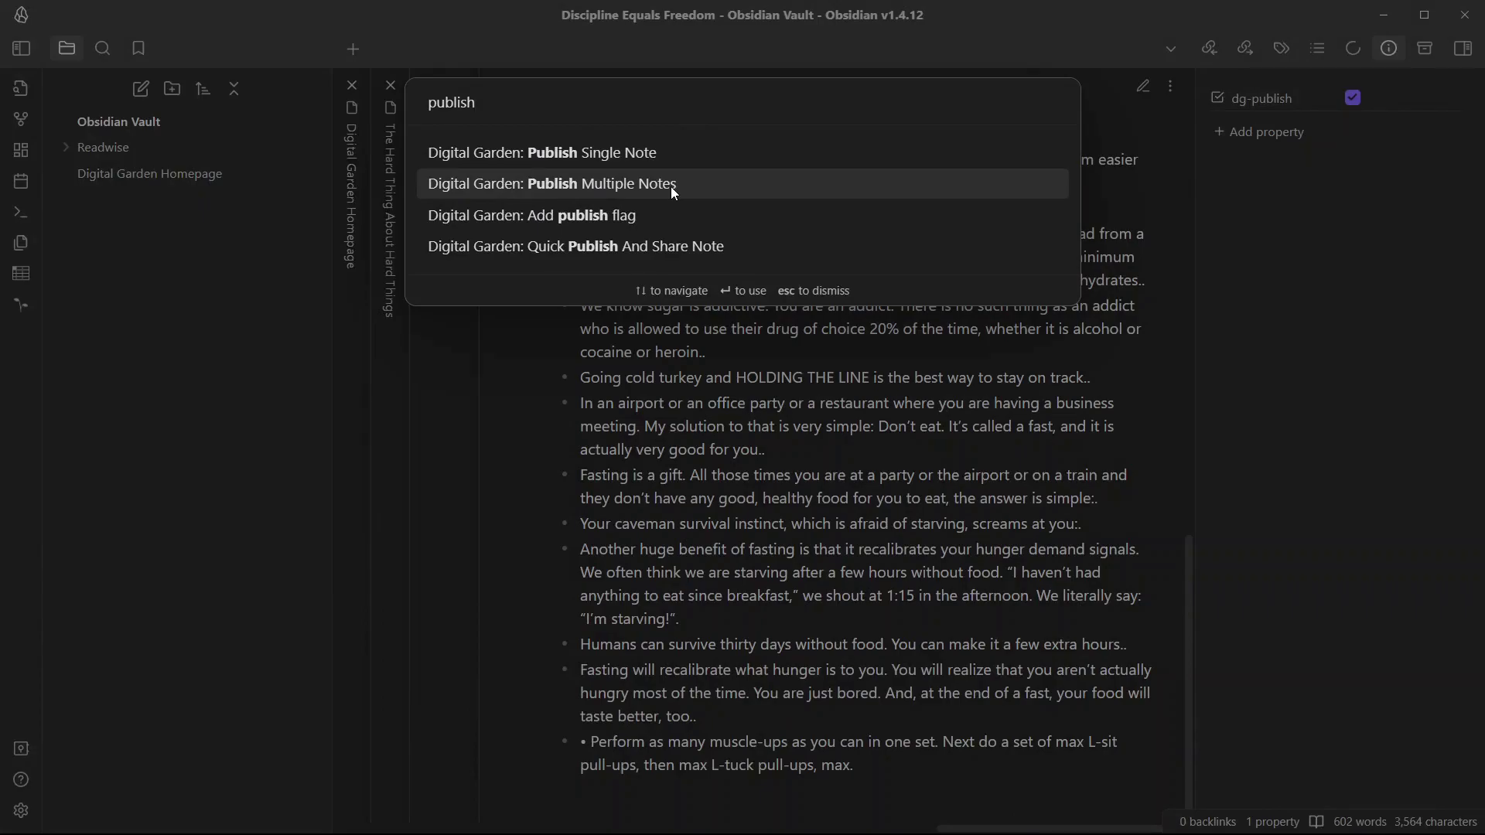
click(670, 187)
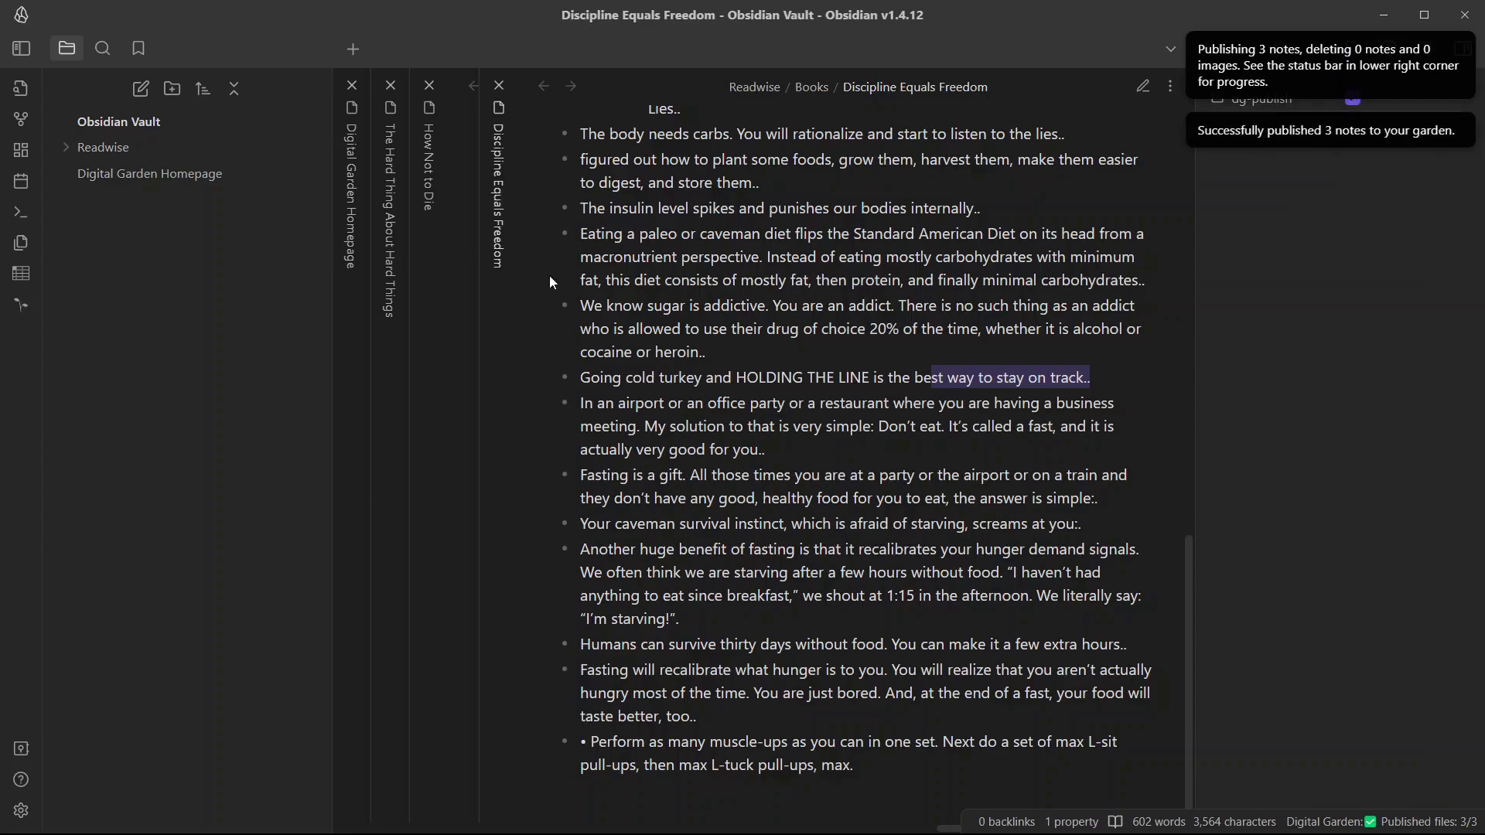
middle_click(502, 221)
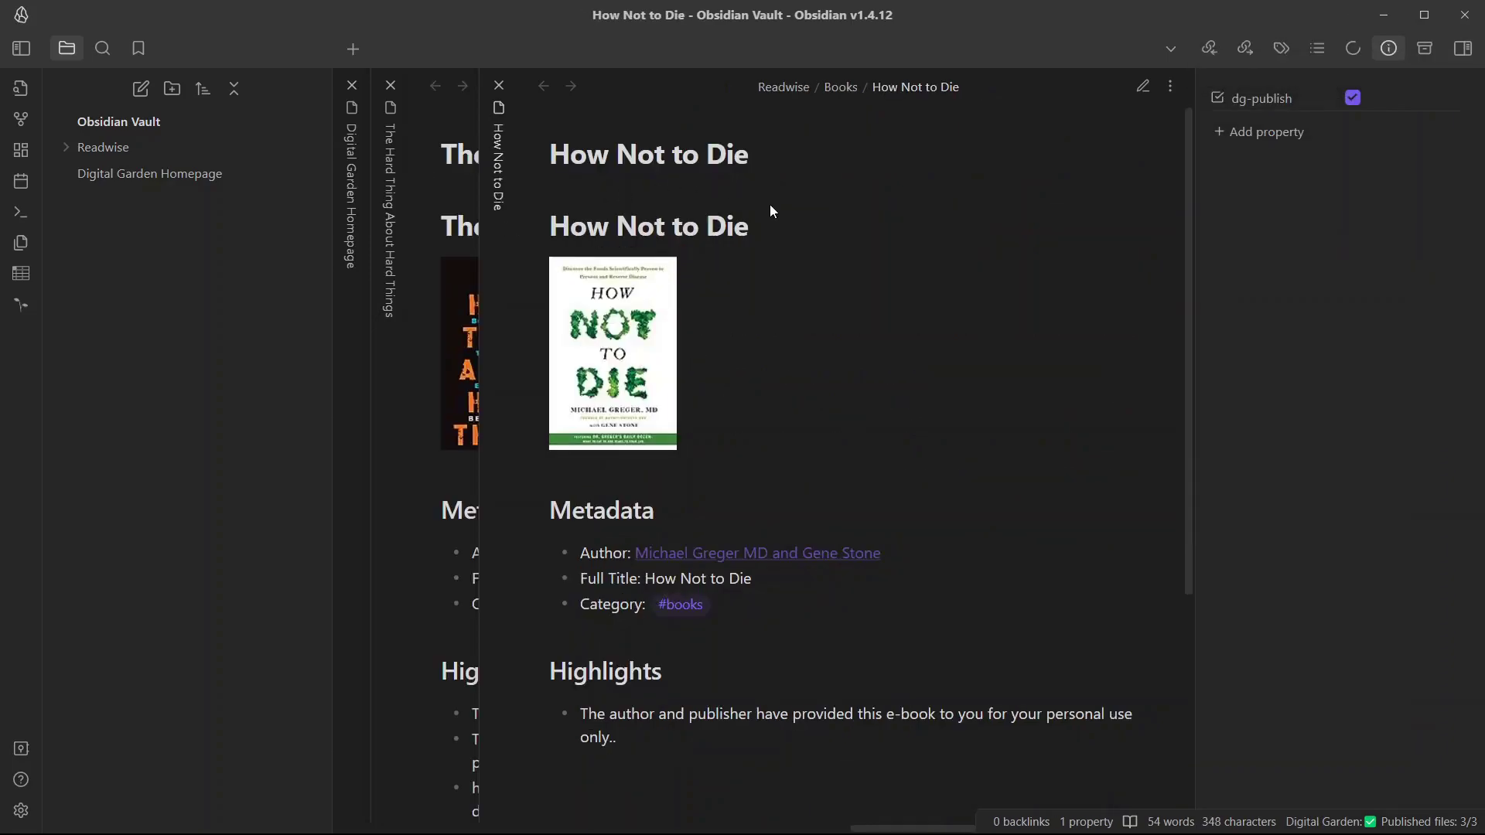
key(ctrl+w)
key(ctrl+w)
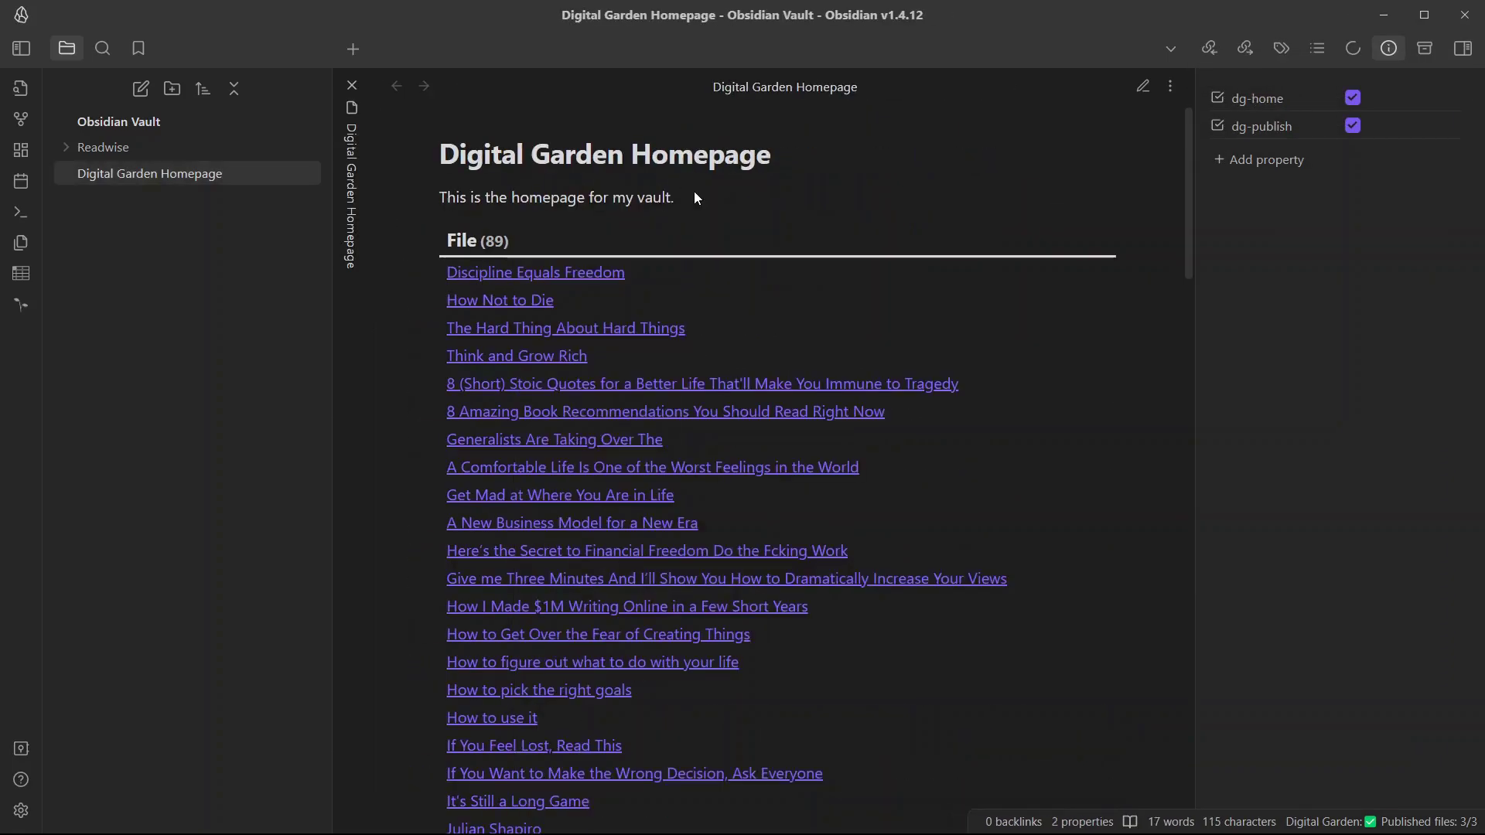
Switch to Edge, reload the garden site, read through the published Discipline Equals Freedom page, and go back to the homepage
click(530, 823)
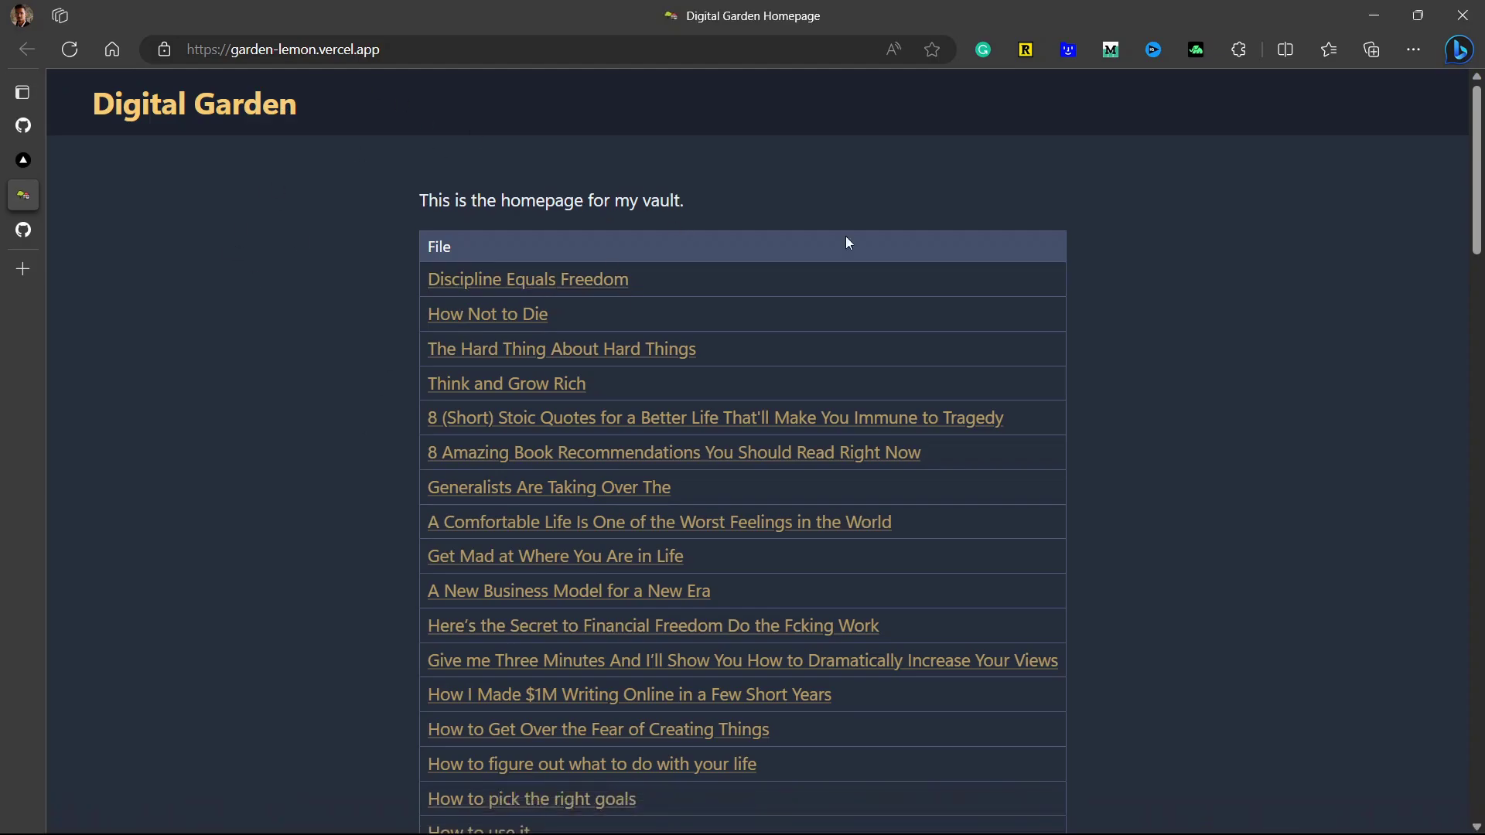
click(70, 49)
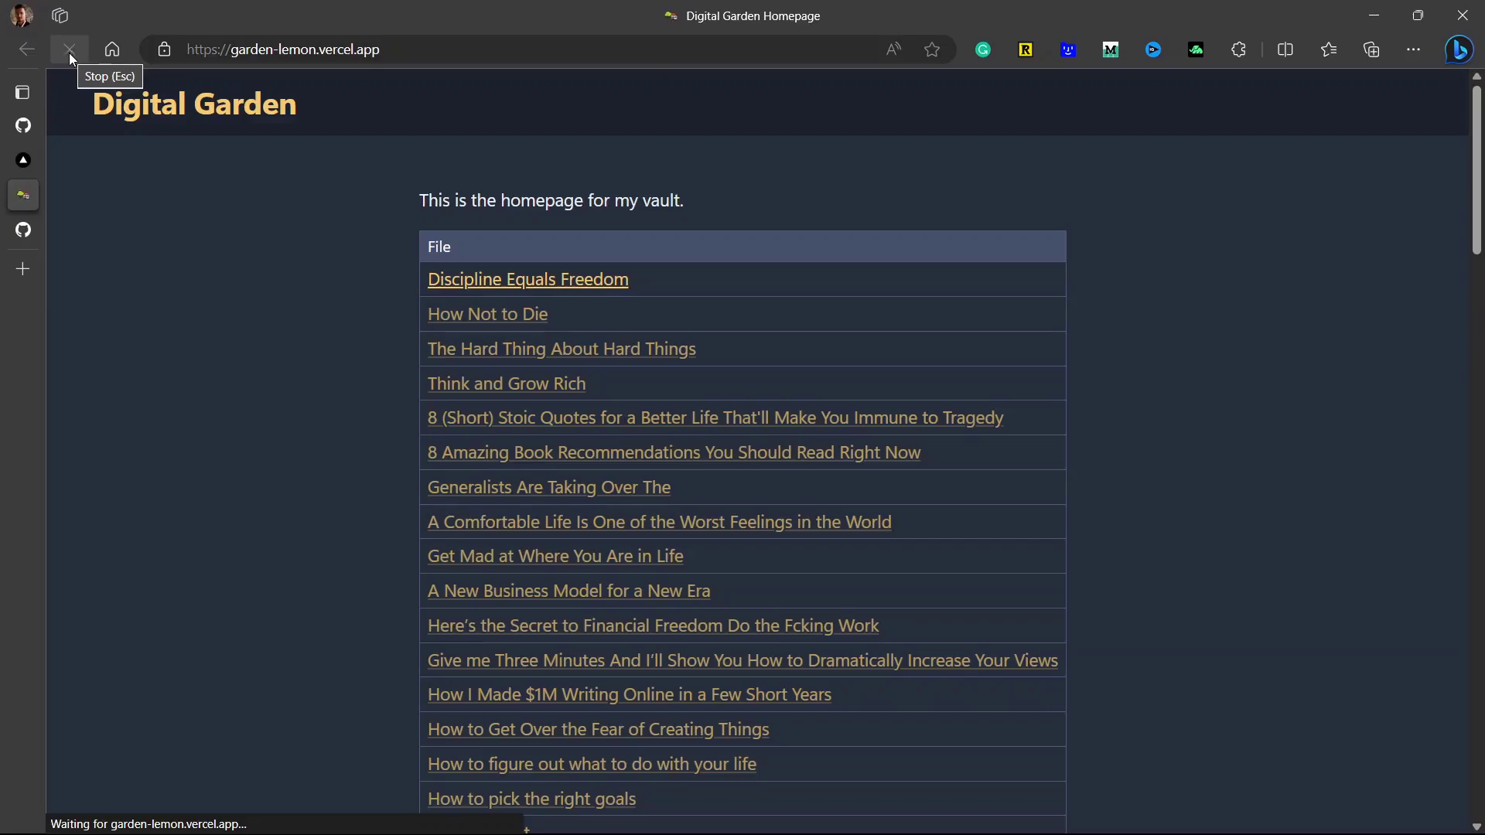
click(543, 280)
scroll(595, 391, down, 10)
scroll(596, 393, up, 5)
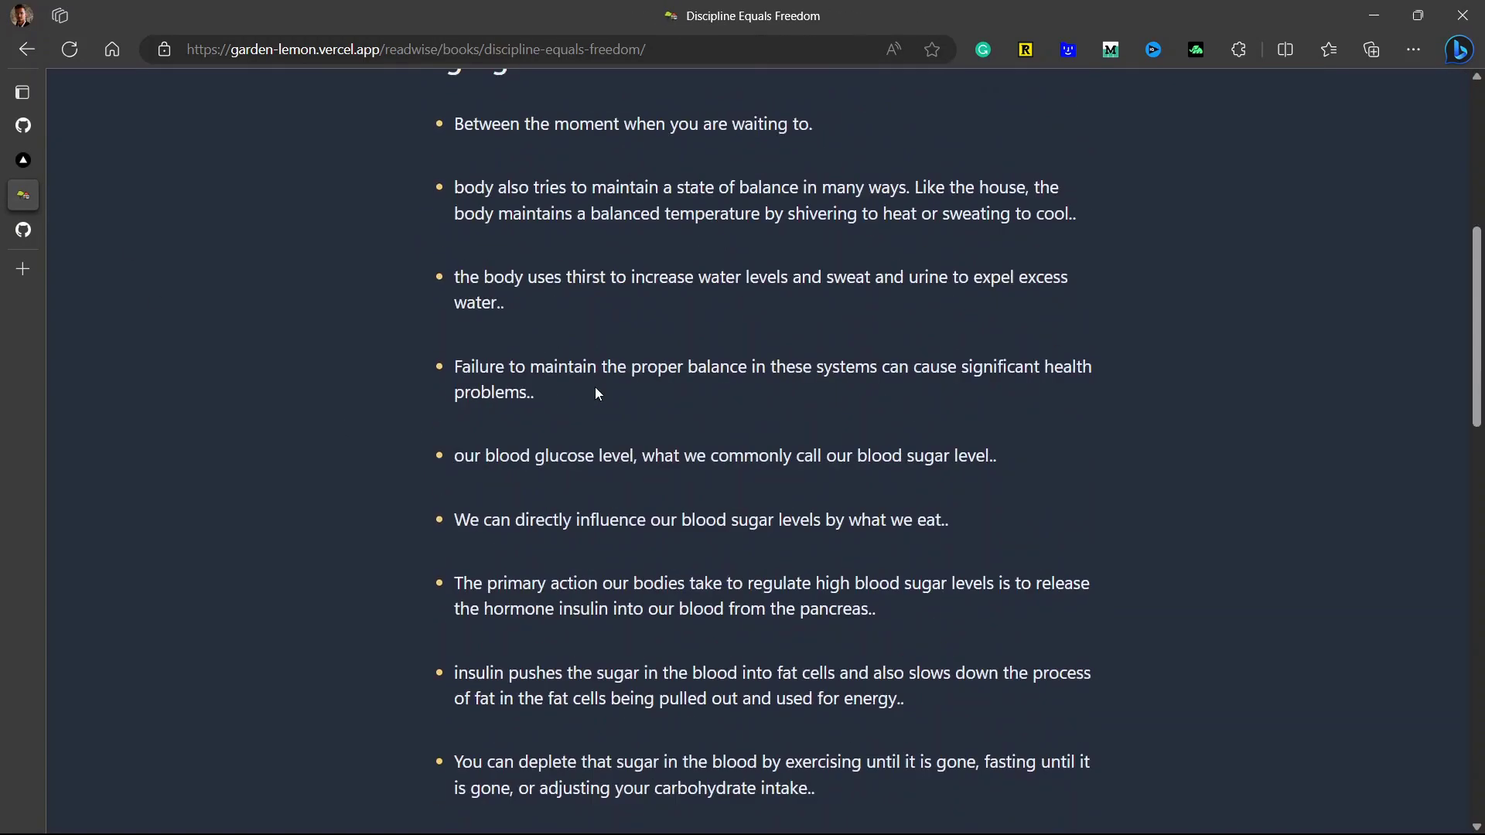
scroll(595, 392, up, 7)
scroll(594, 391, down, 20)
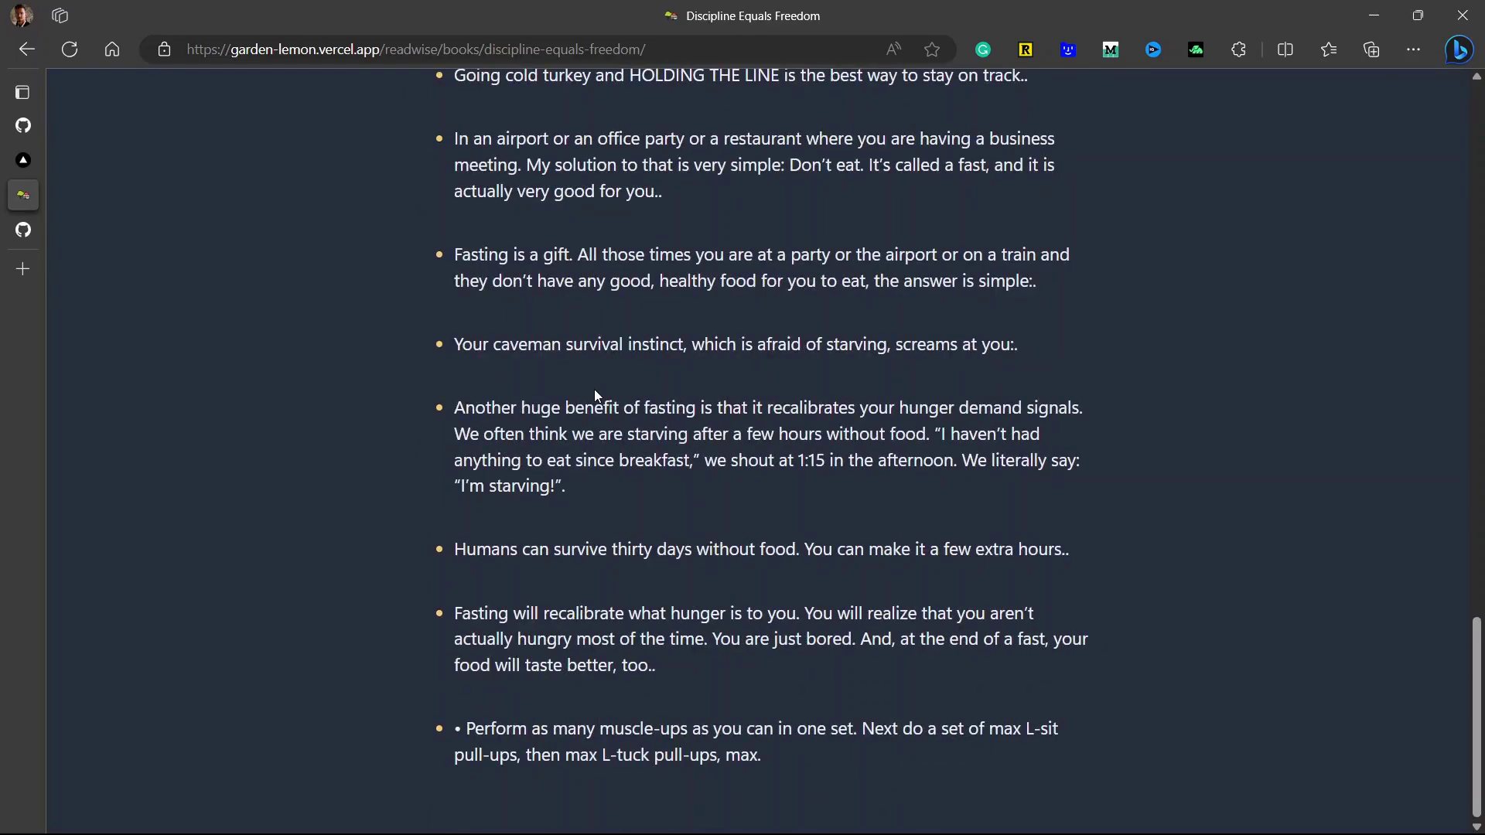
scroll(595, 392, up, 15)
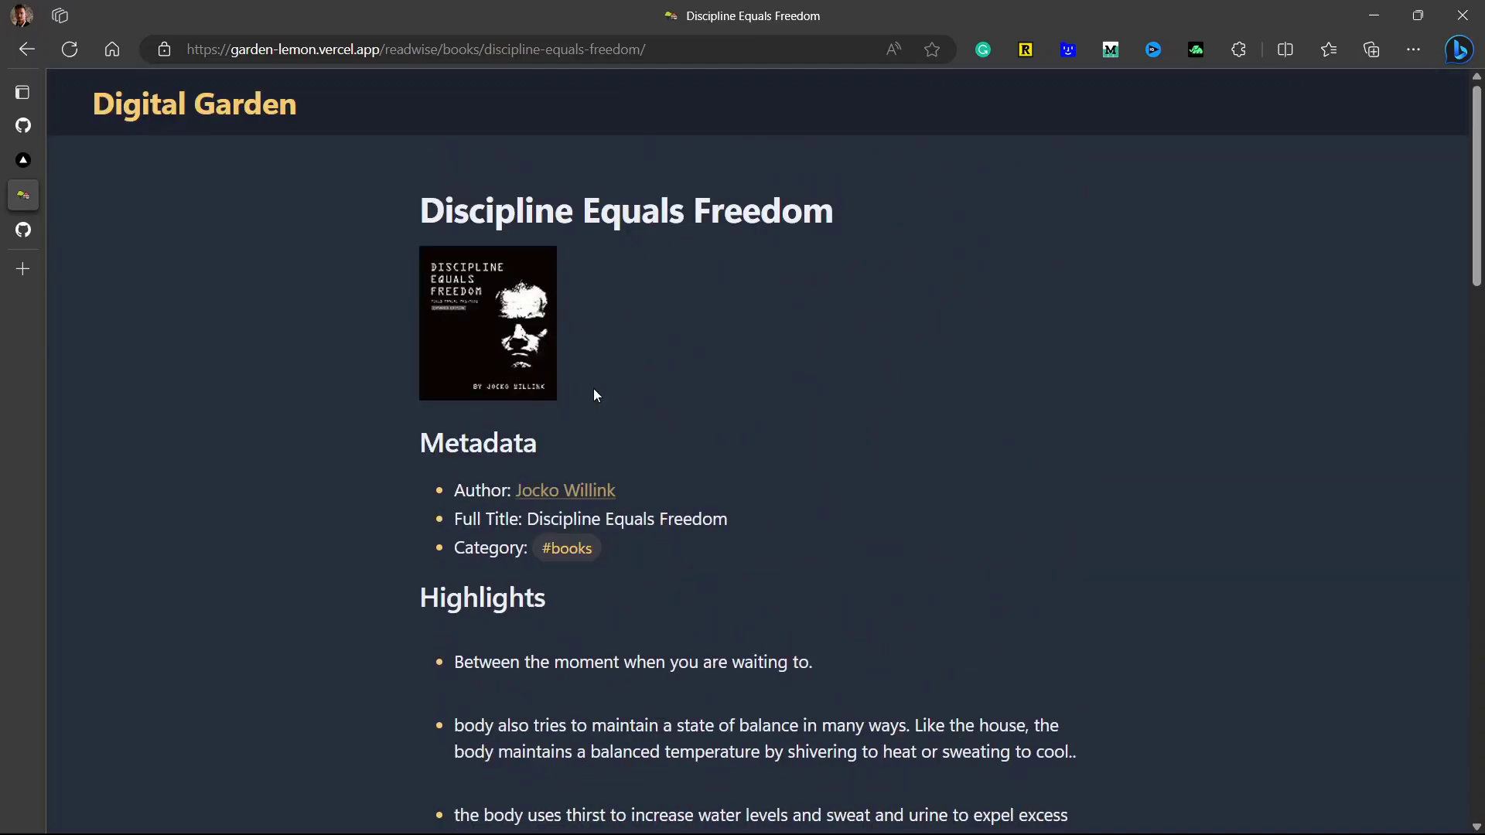
key(alt+Left)
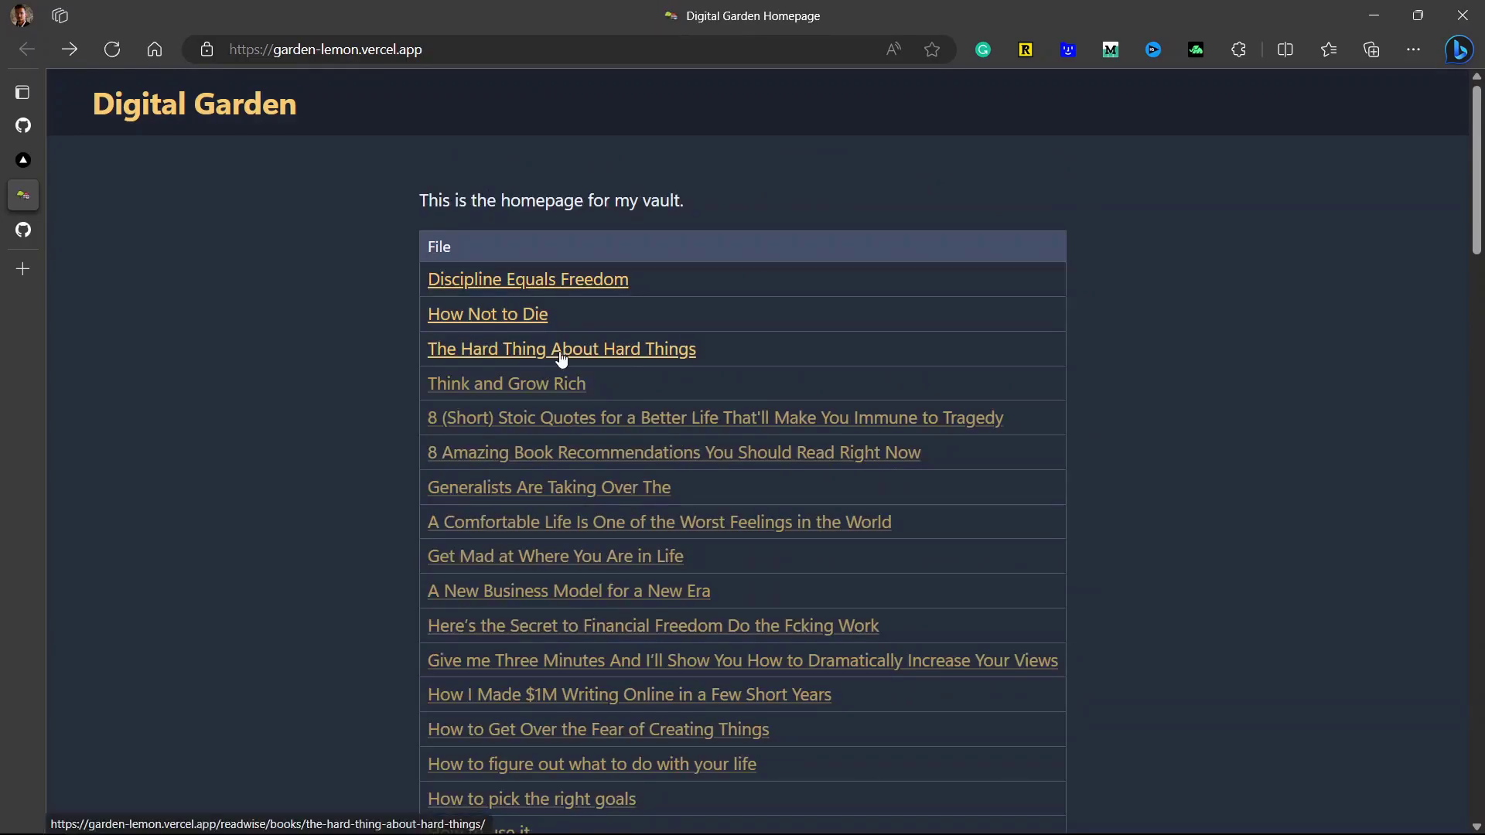
Check the published page of The Hard Thing About Hard Things and return to the site homepage
click(561, 352)
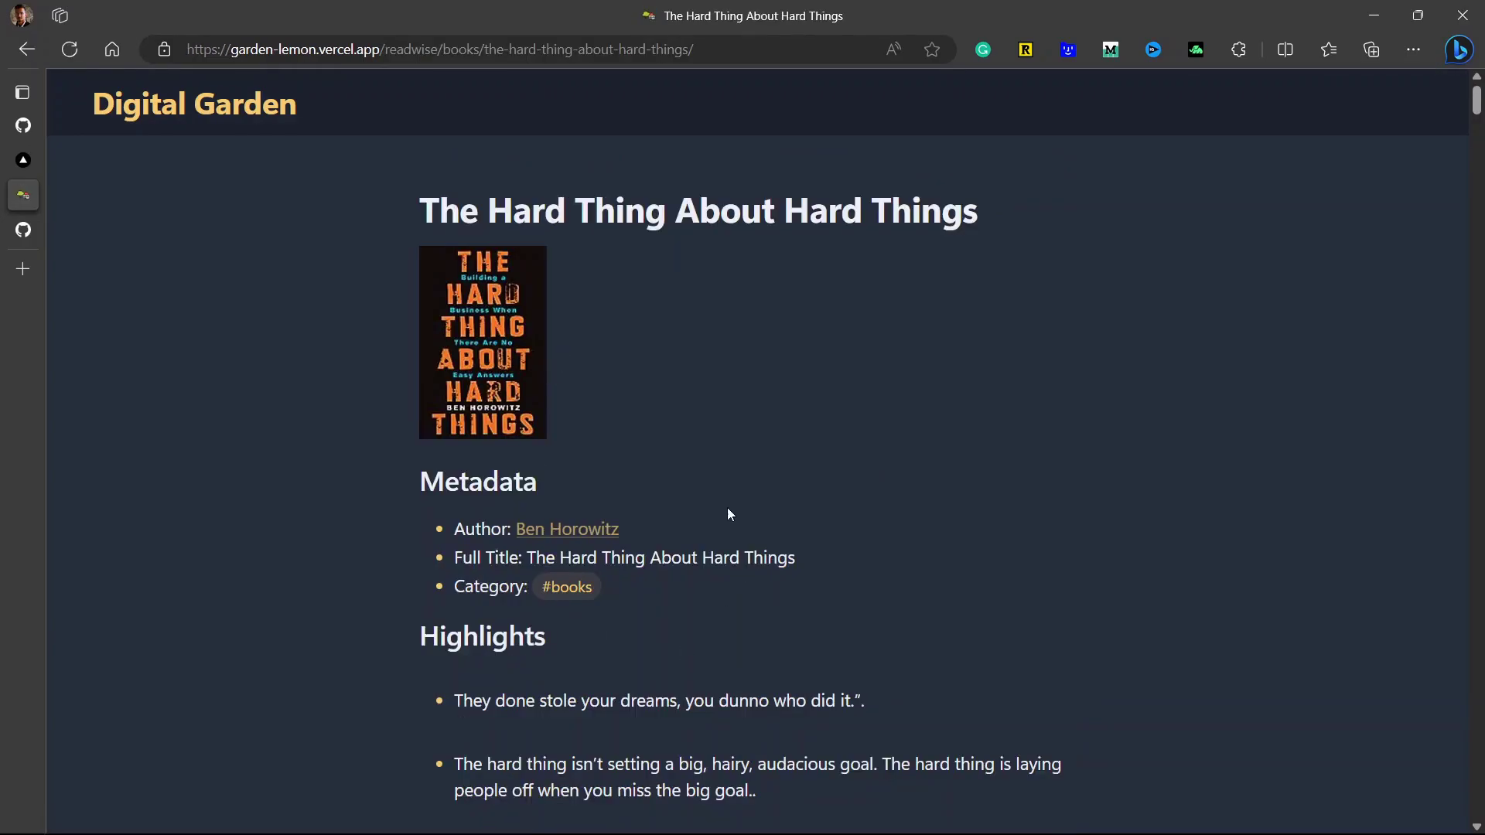
scroll(729, 513, down, 10)
scroll(729, 511, down, 20)
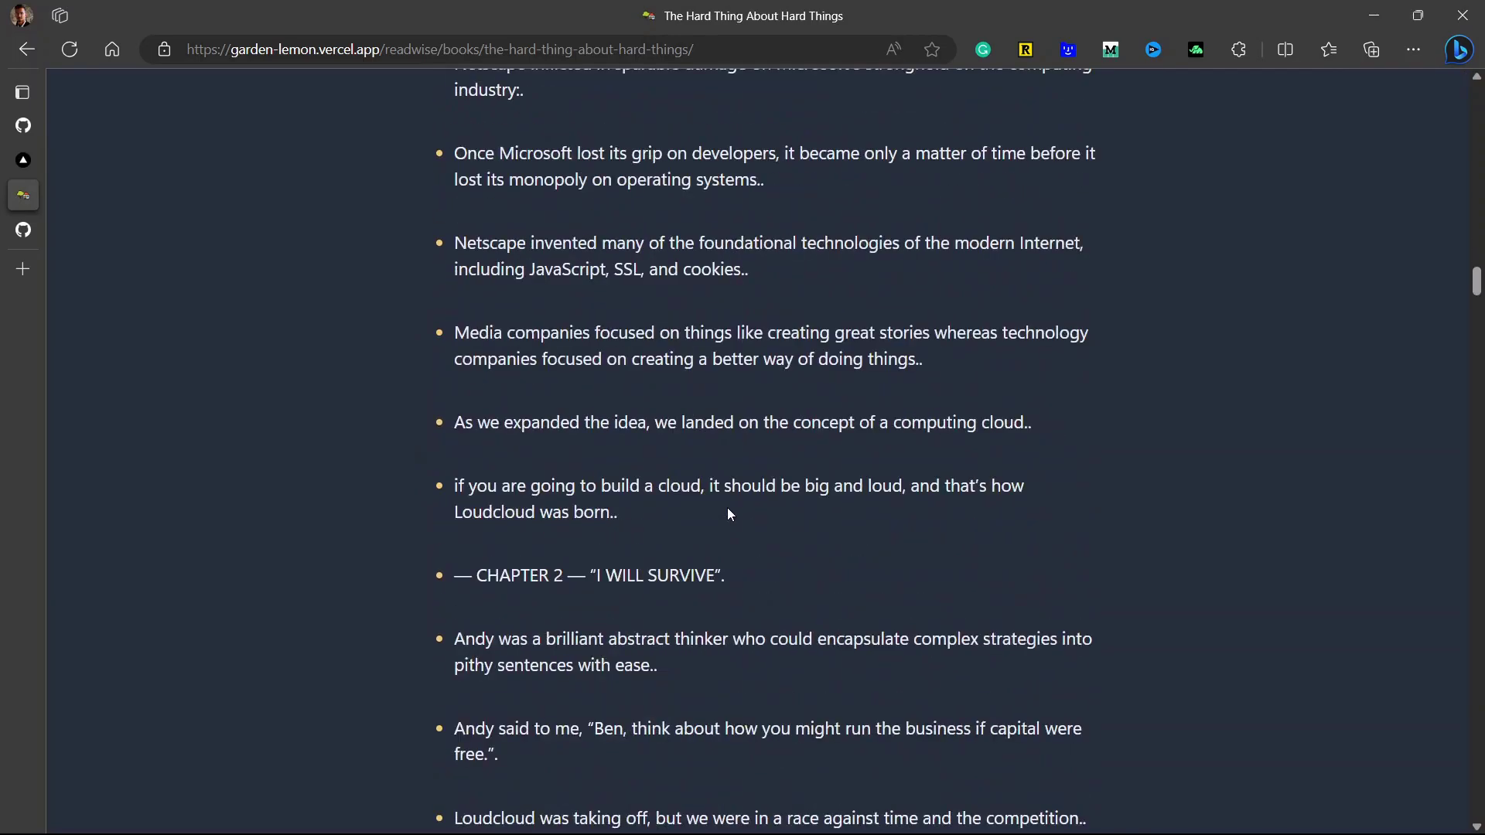
key(alt+Left)
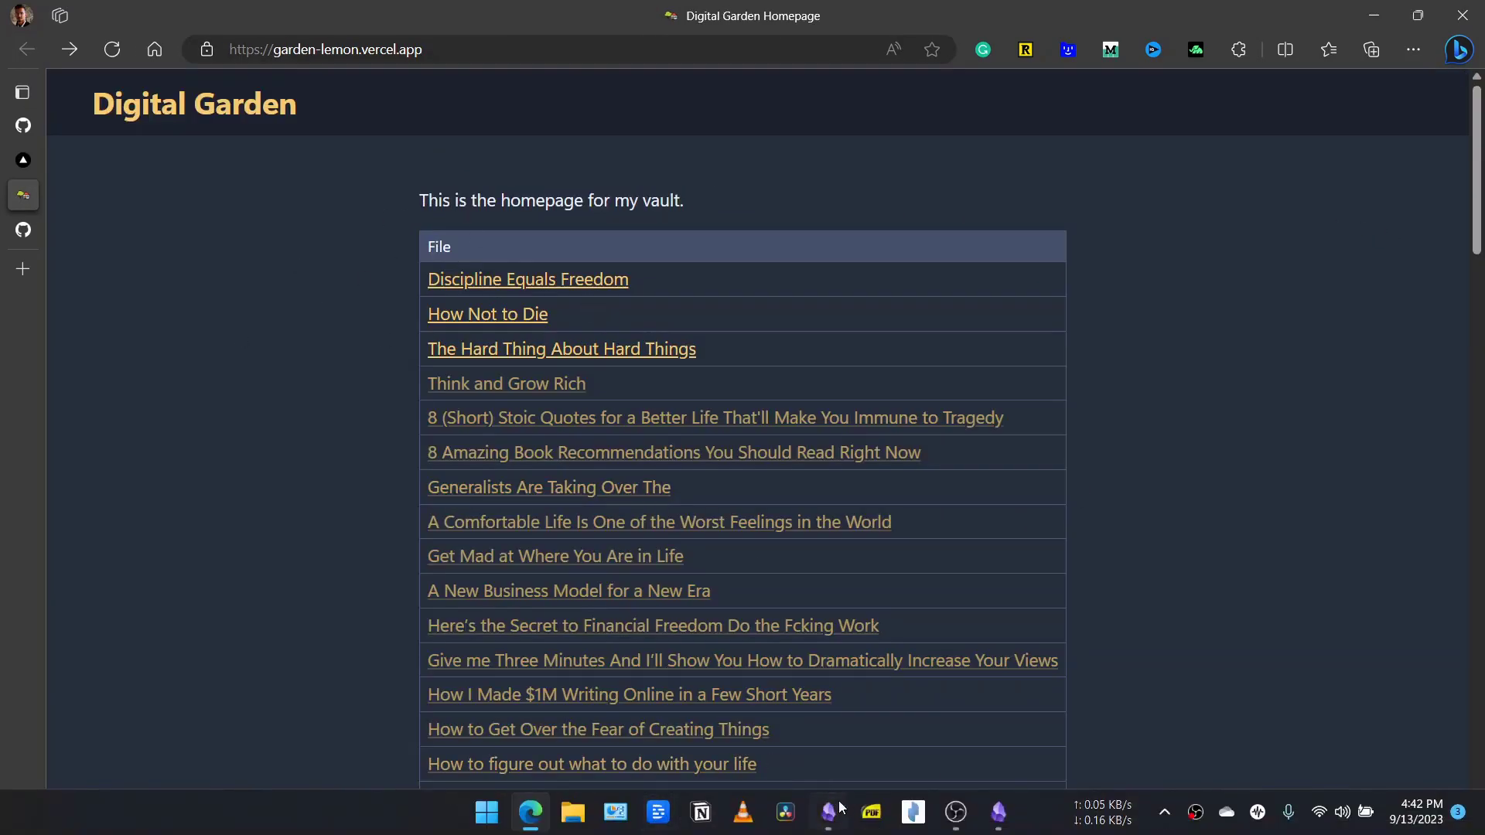
Back in Obsidian's Digital Garden note settings, enable local graph, backlinks, table of contents, inline title, filetree sidebar, search, link preview and tags
click(998, 816)
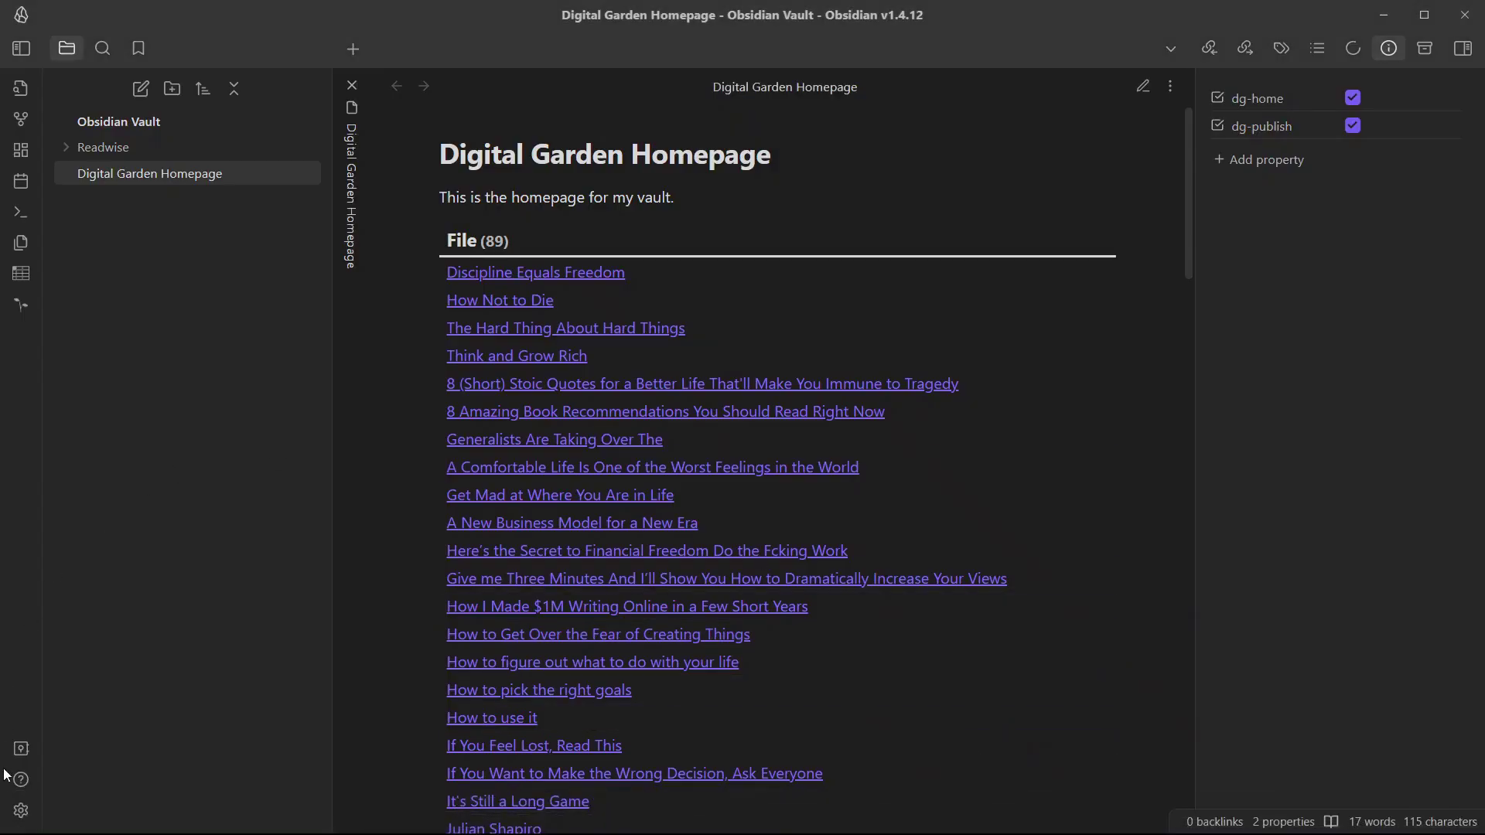
click(21, 811)
scroll(321, 461, down, 2)
scroll(731, 532, down, 5)
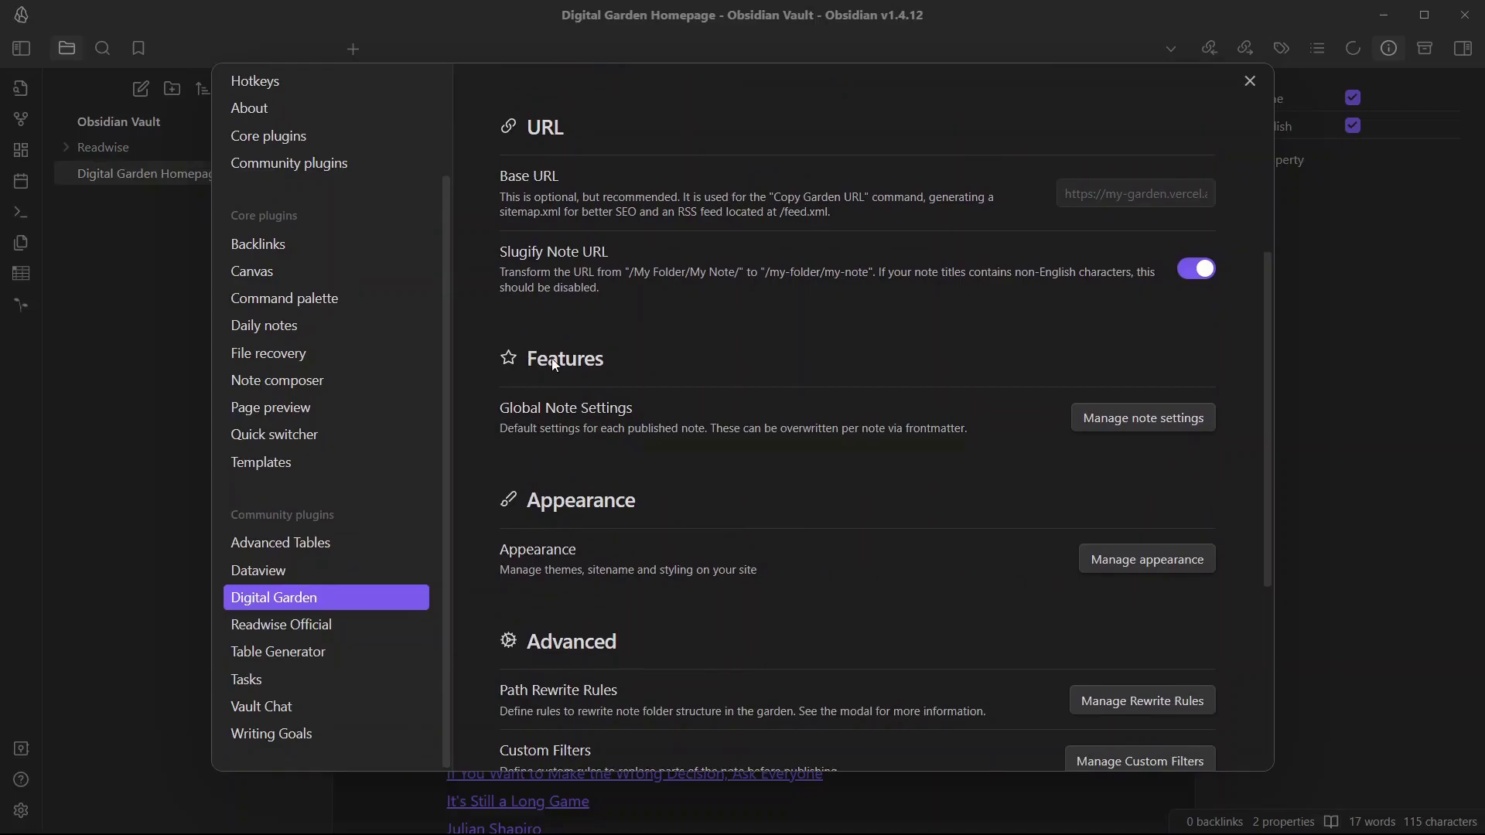
click(1147, 421)
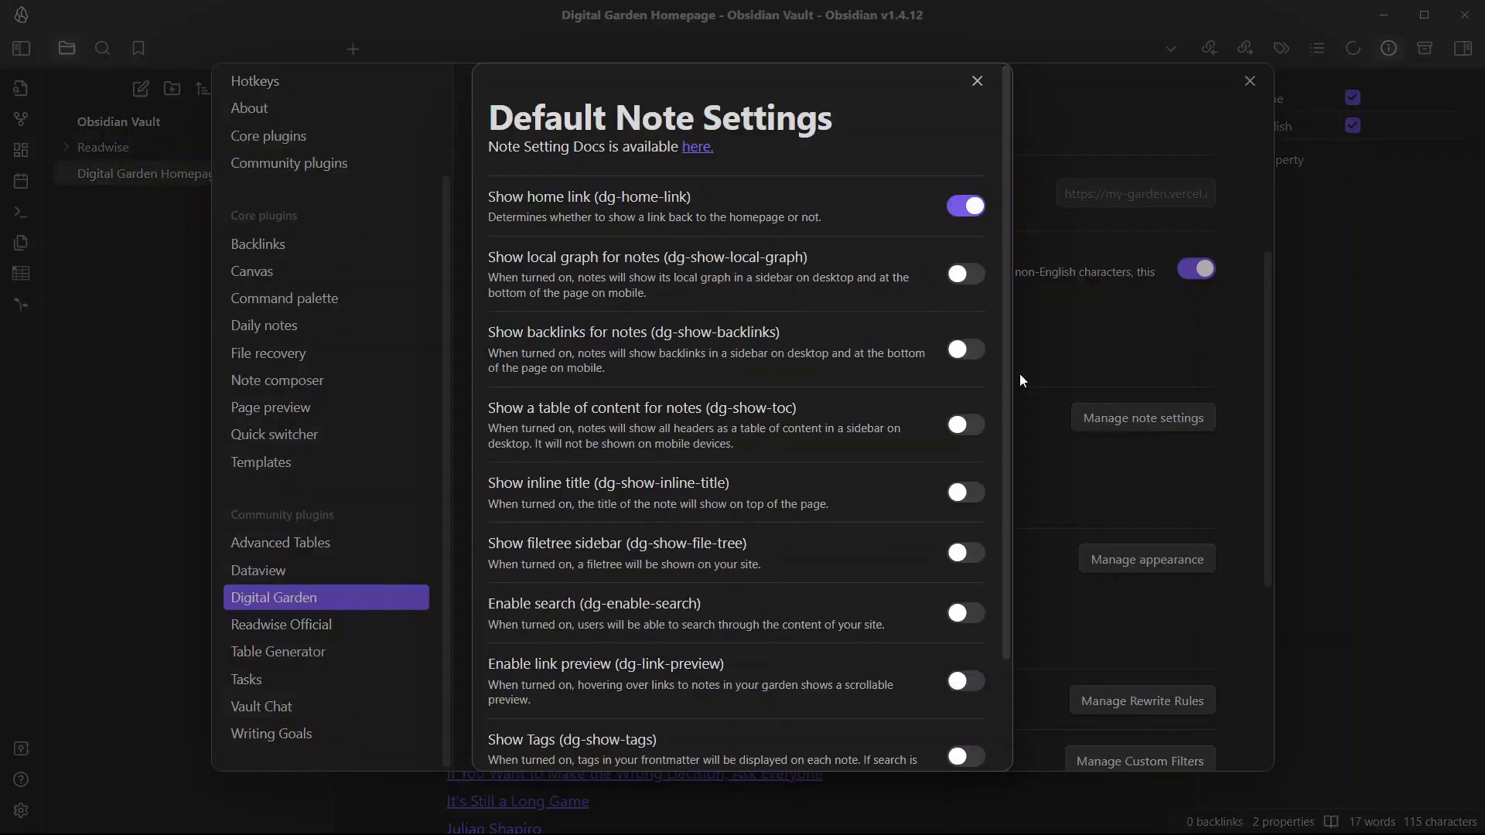
scroll(708, 627, down, 2)
scroll(708, 625, up, 2)
click(965, 275)
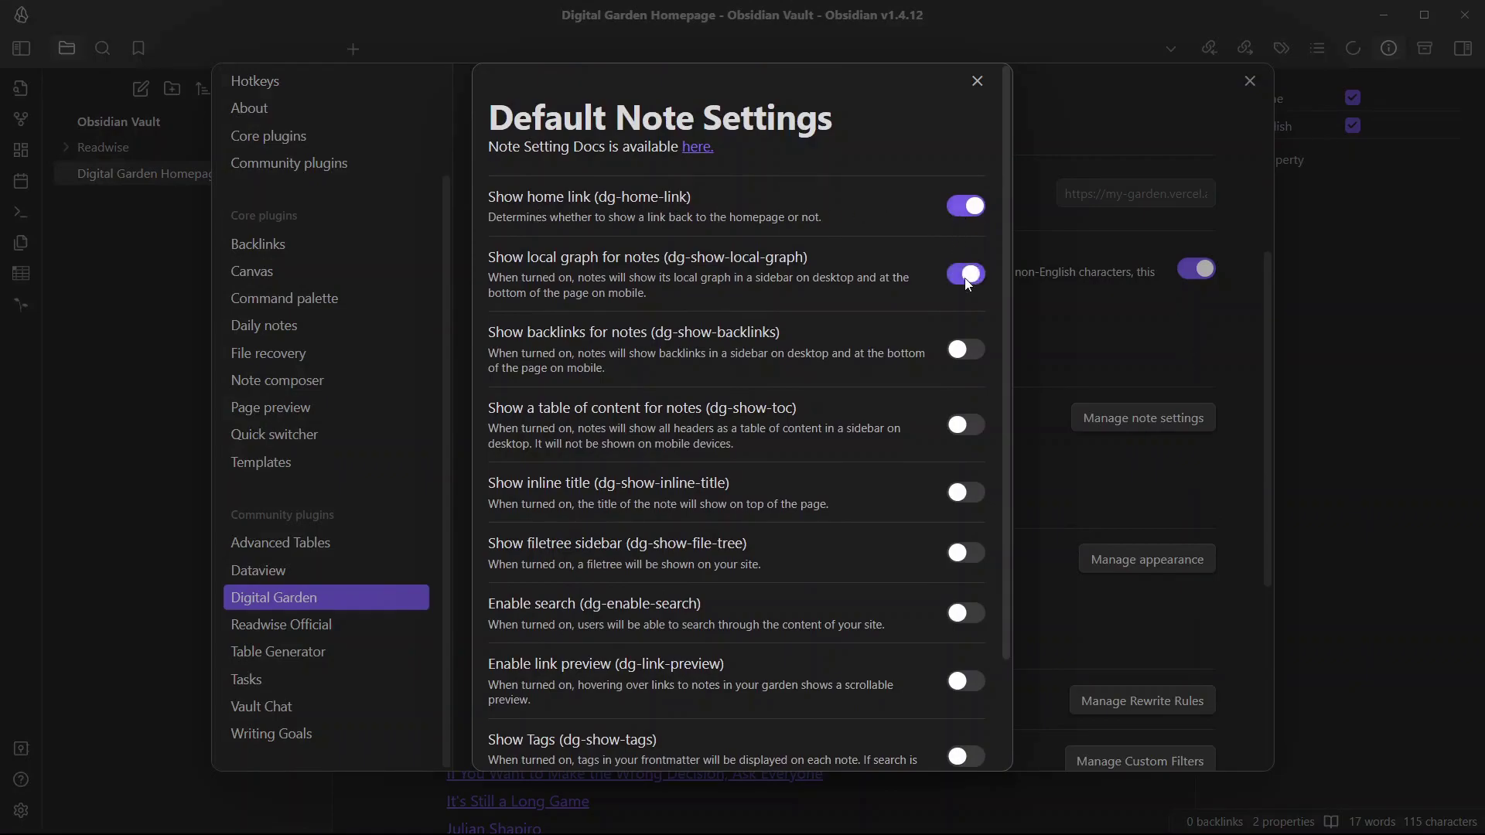
click(956, 357)
scroll(877, 446, down, 2)
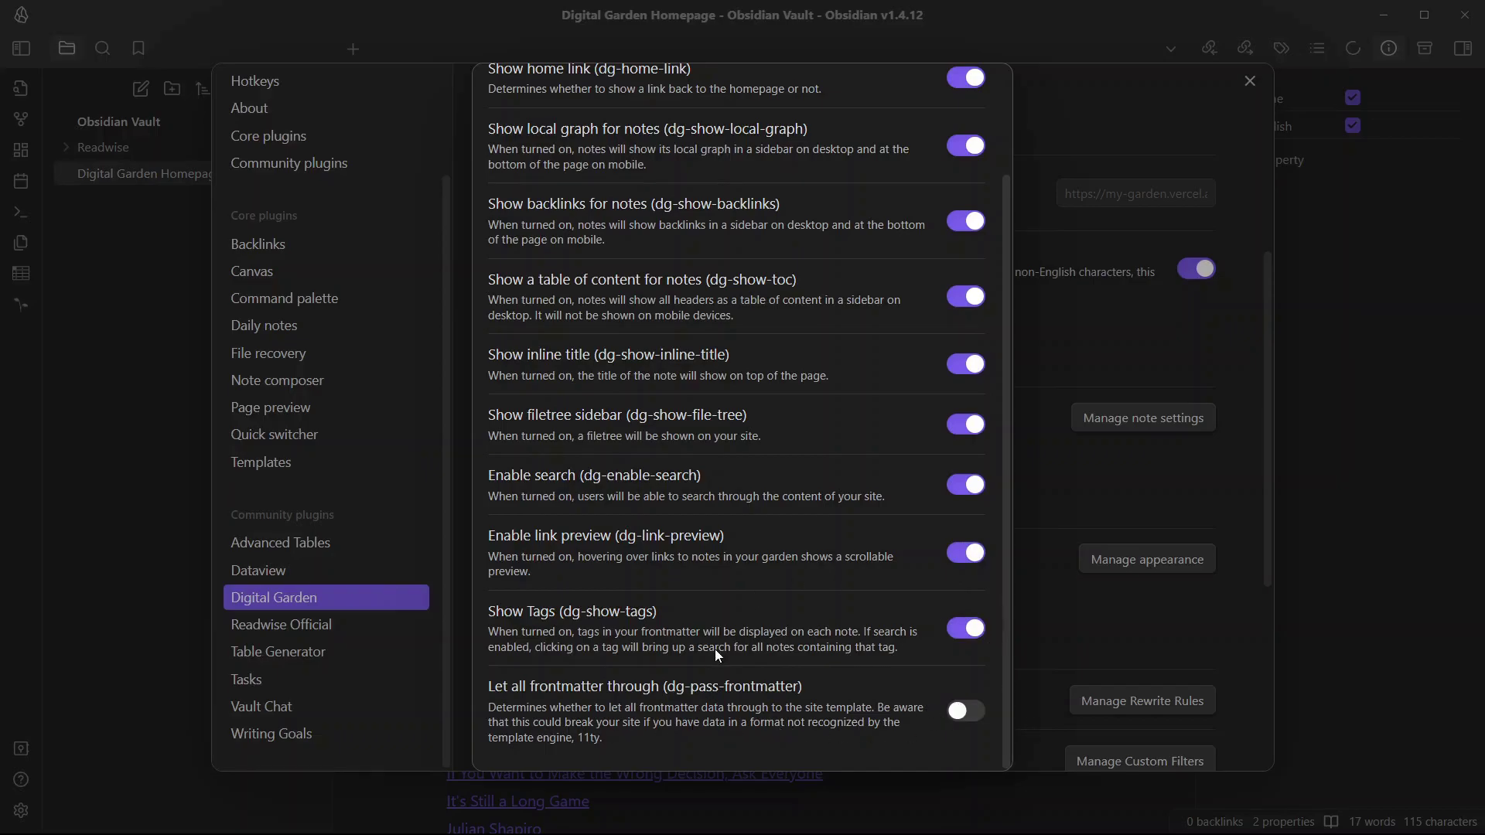
click(1097, 638)
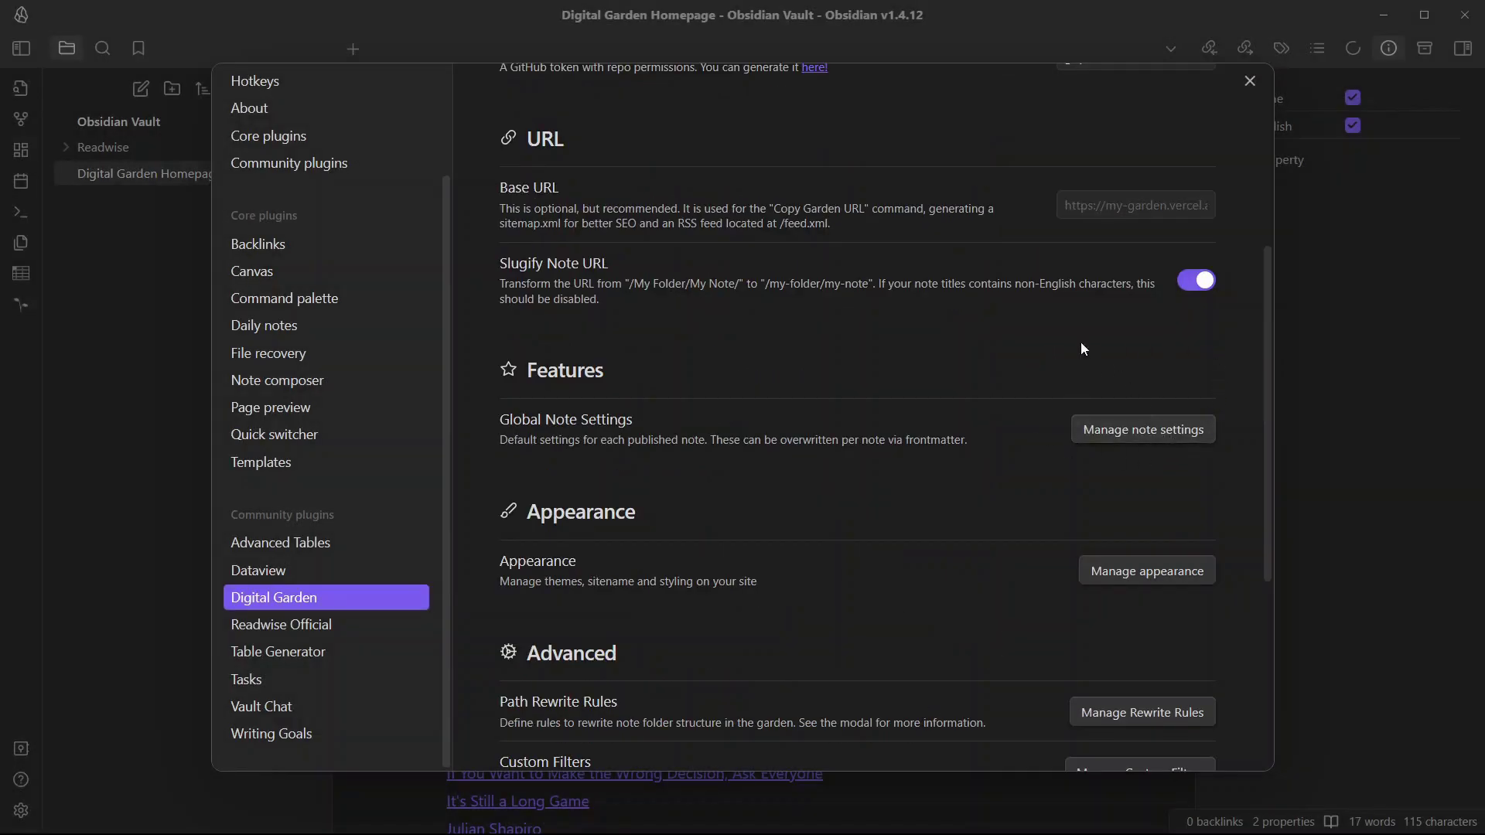
Switch to Edge, reload the garden site, and expand the Readwise and Books folders in the site's file tree
click(530, 820)
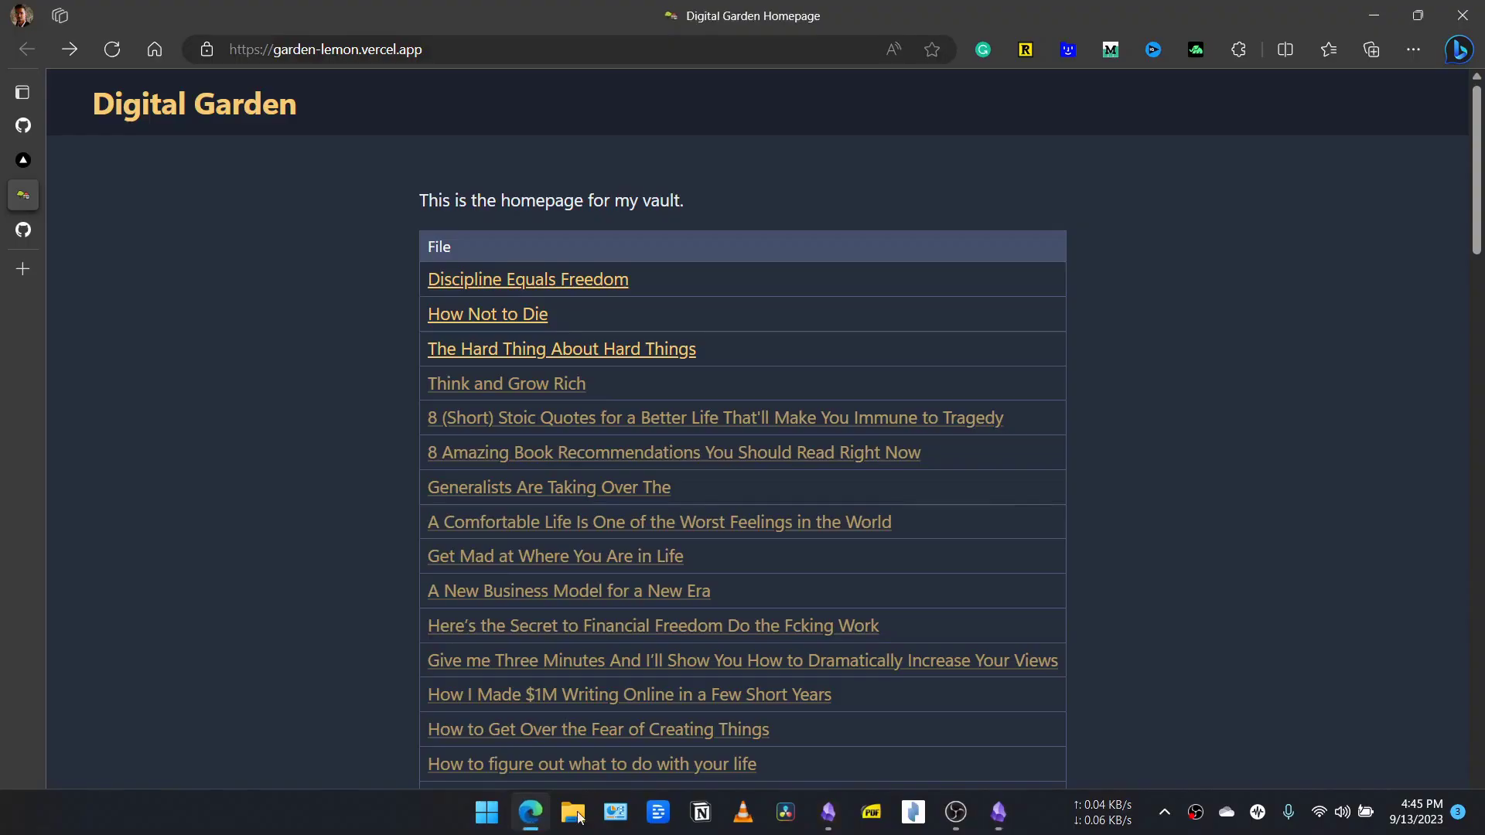
click(120, 56)
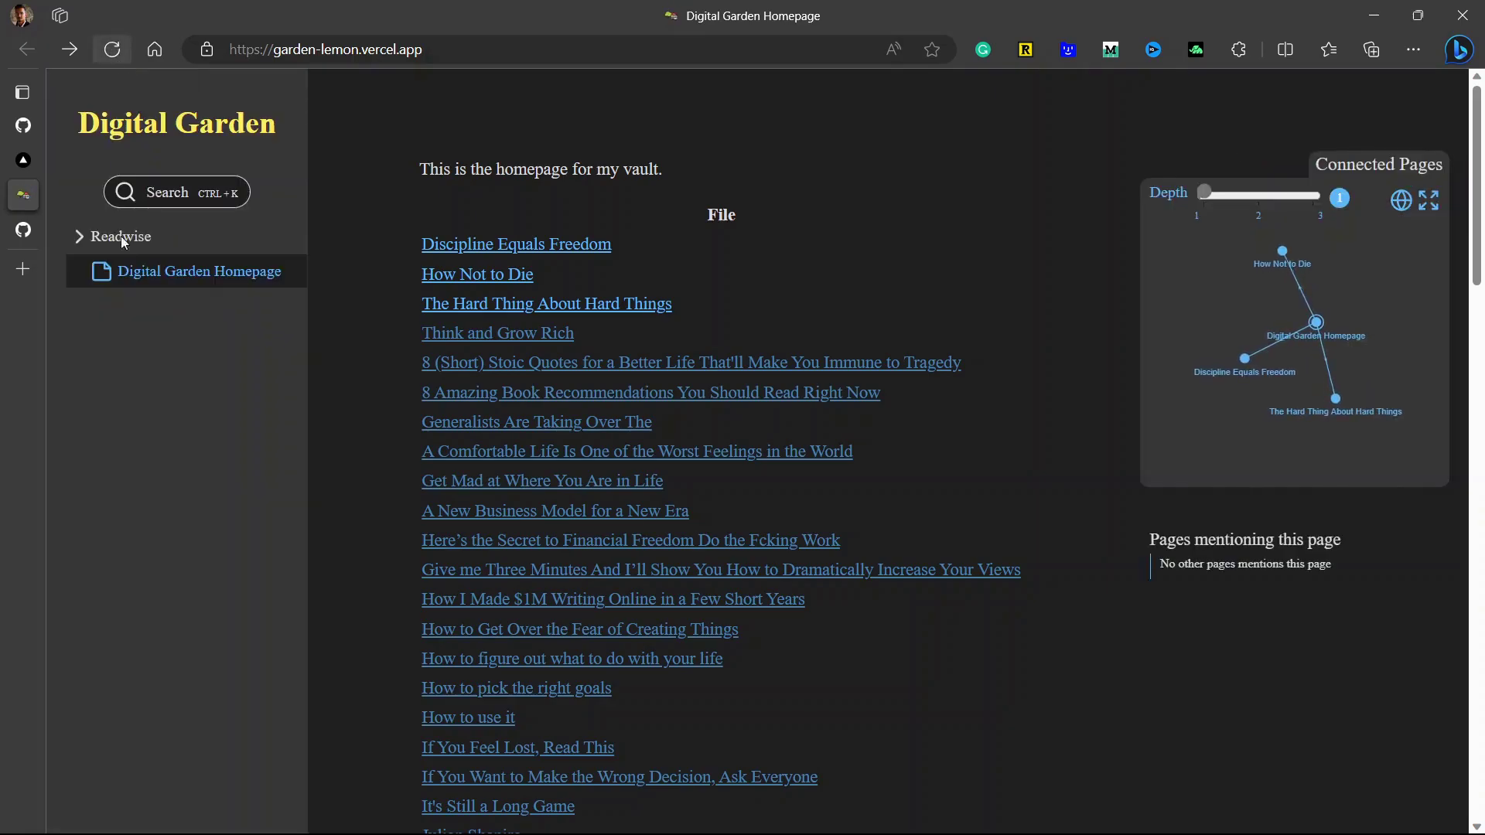
click(123, 274)
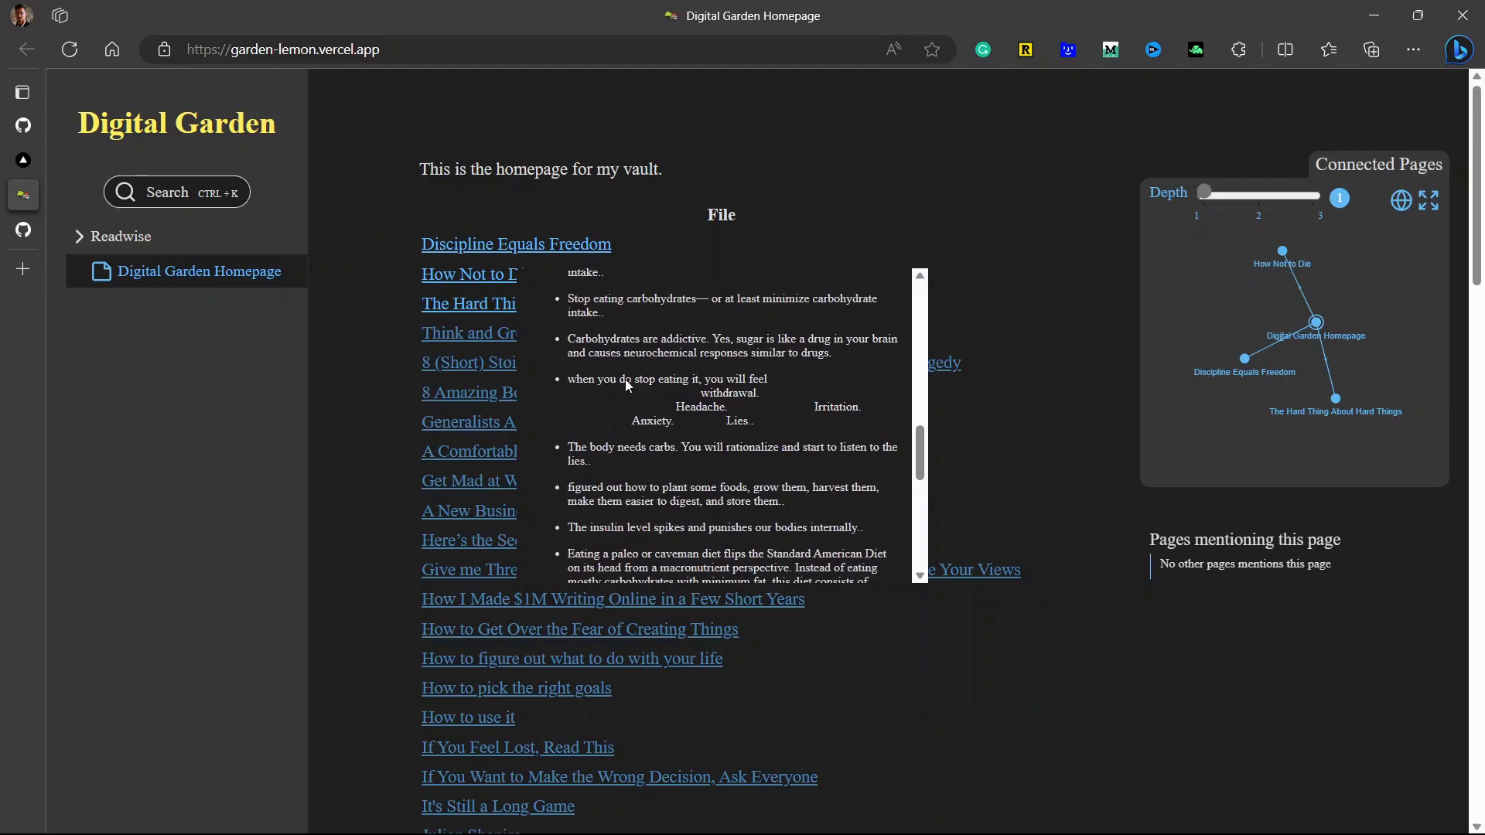
Follow the homepage link to the unpublished Ness Labs The Self-Consistency Fallacy note, read the placeholder page, and go back home
scroll(495, 300, down, 9)
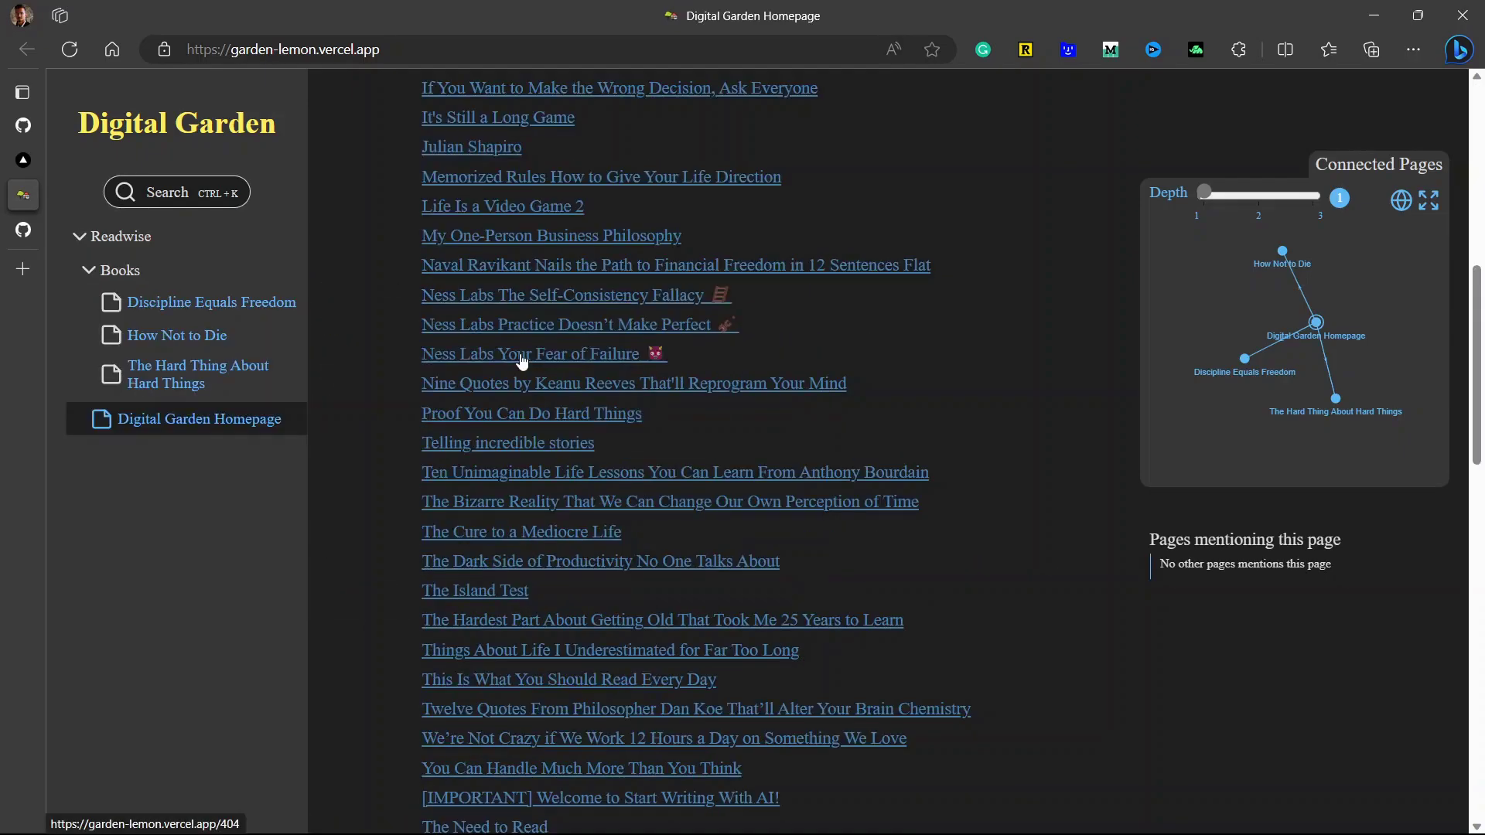
click(495, 300)
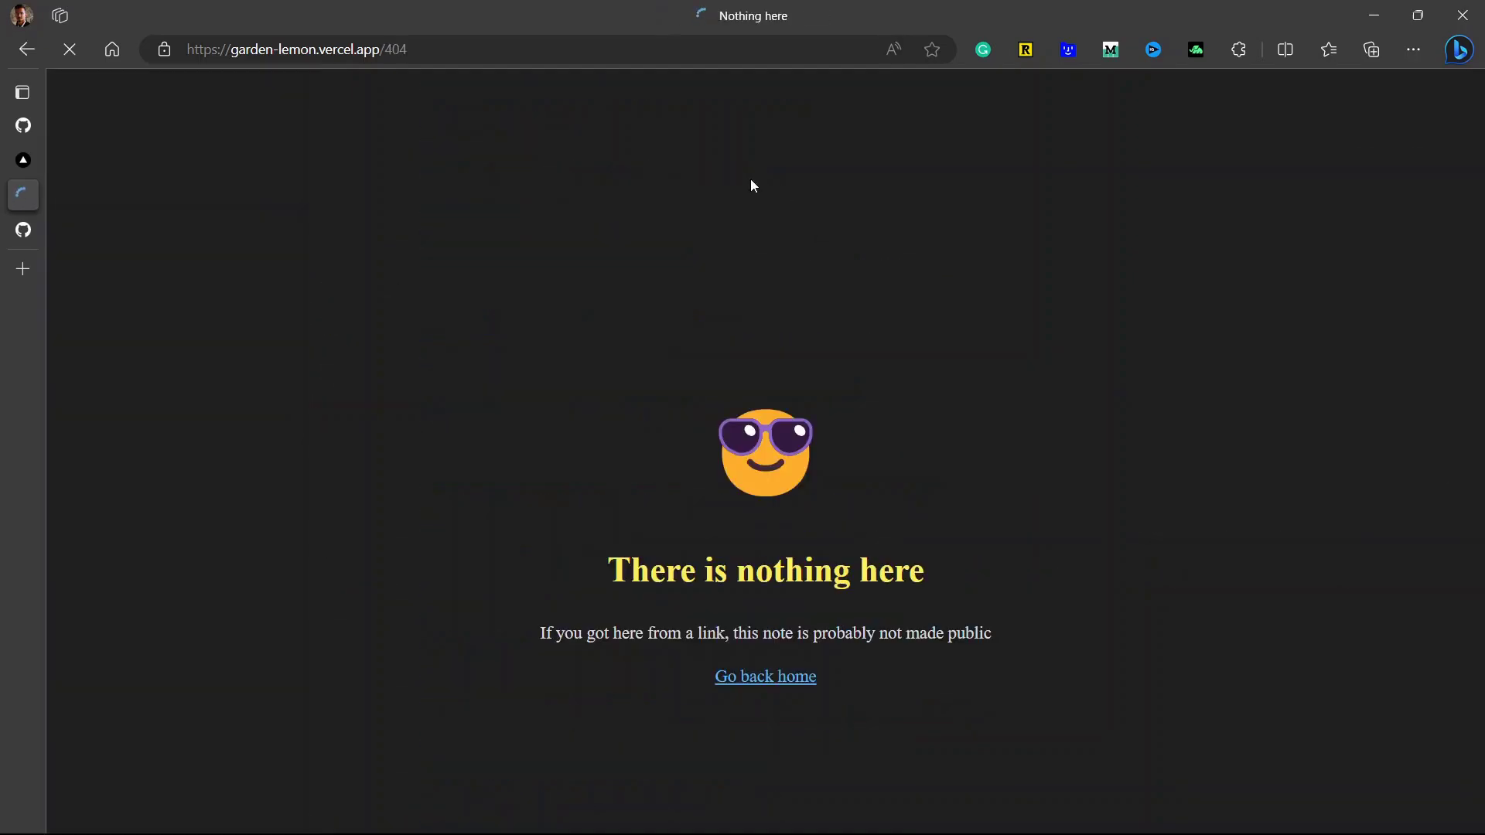
drag(623, 562, 971, 600)
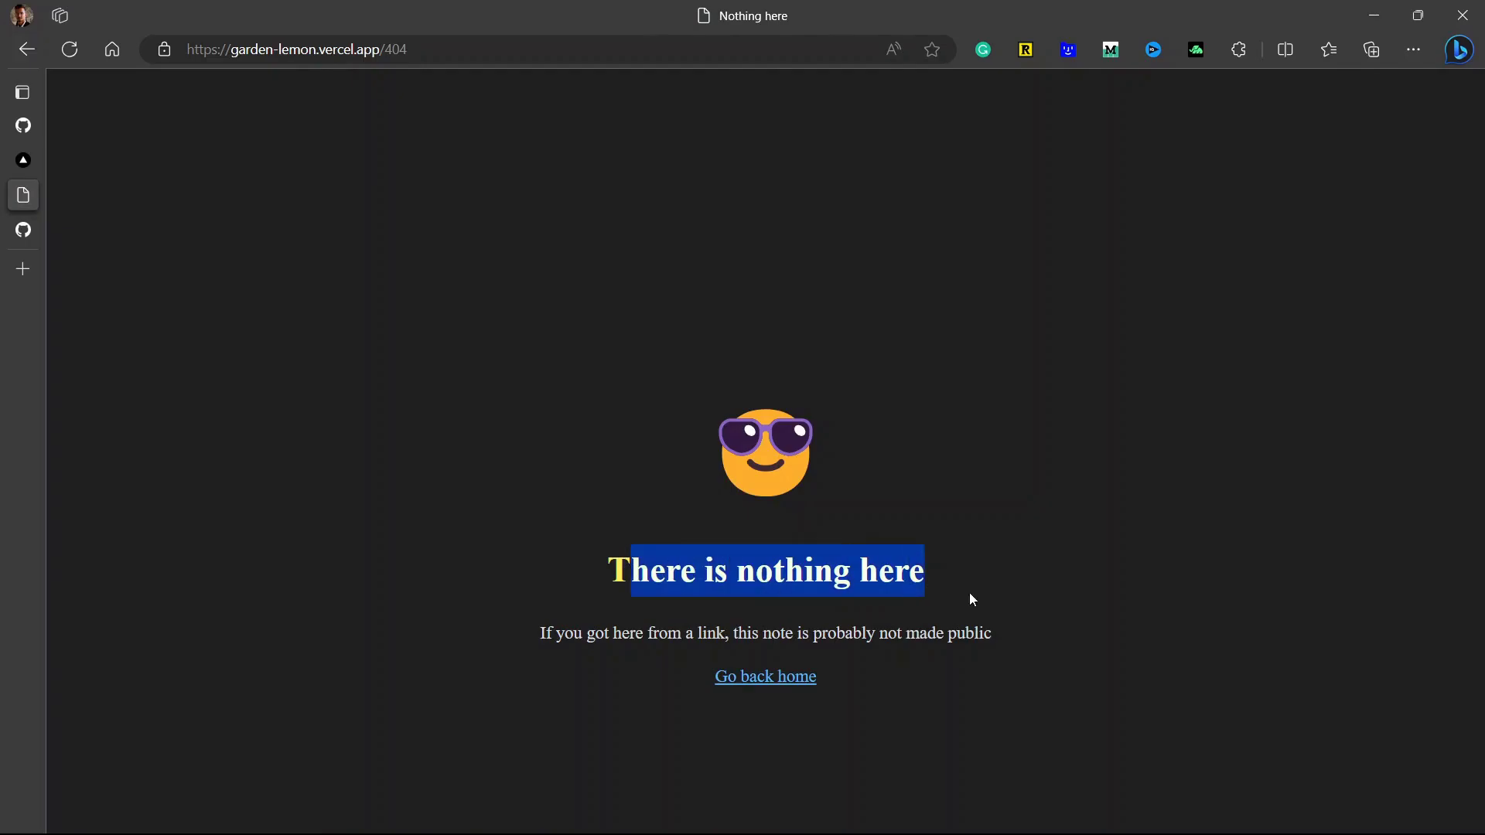
drag(631, 633, 913, 626)
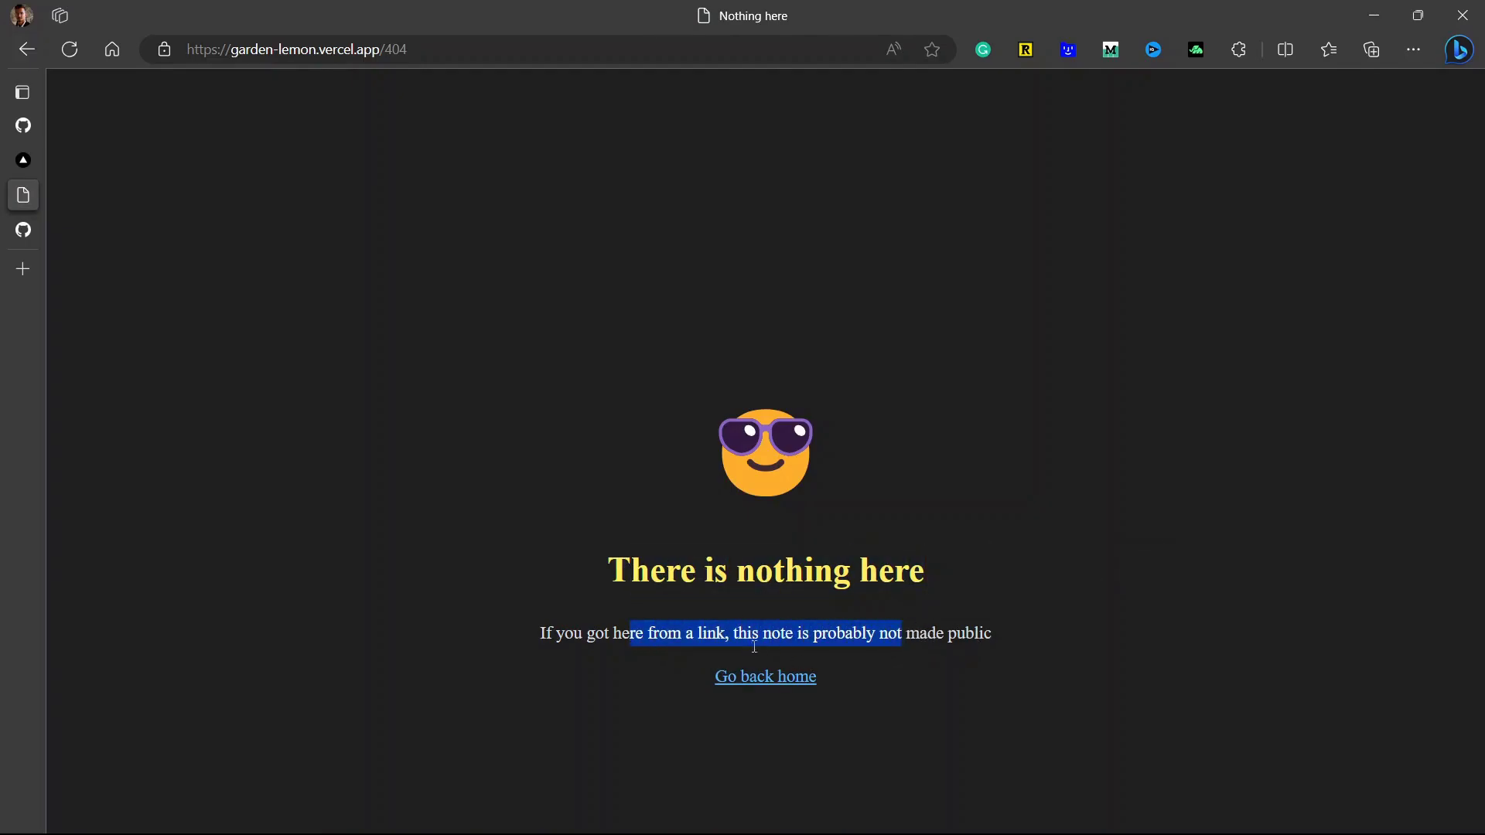
click(758, 672)
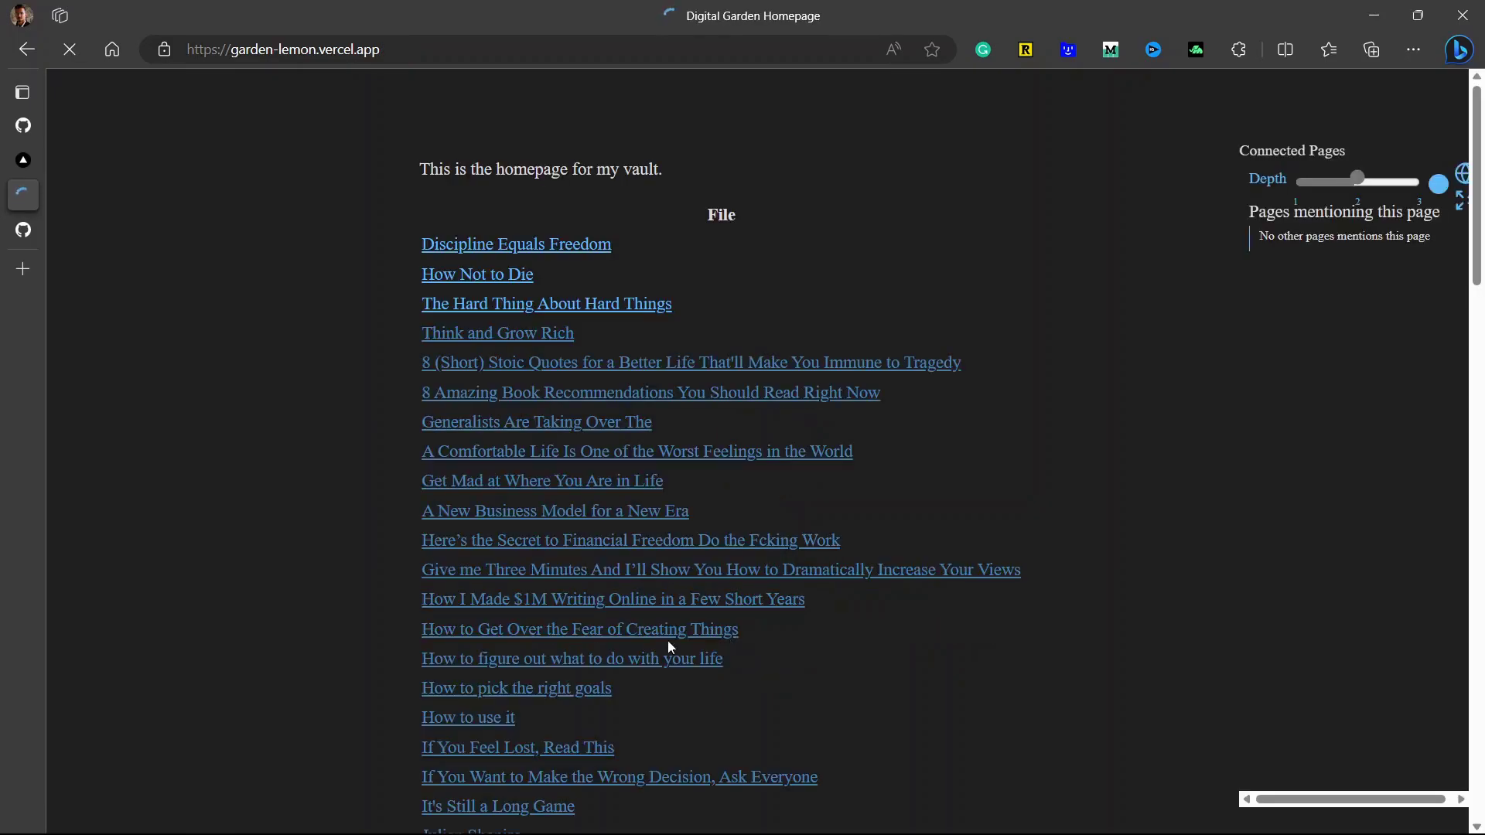
Back in Obsidian's Digital Garden appearance settings, set the site theme to Obsidian Nord and the base theme to Light
click(998, 812)
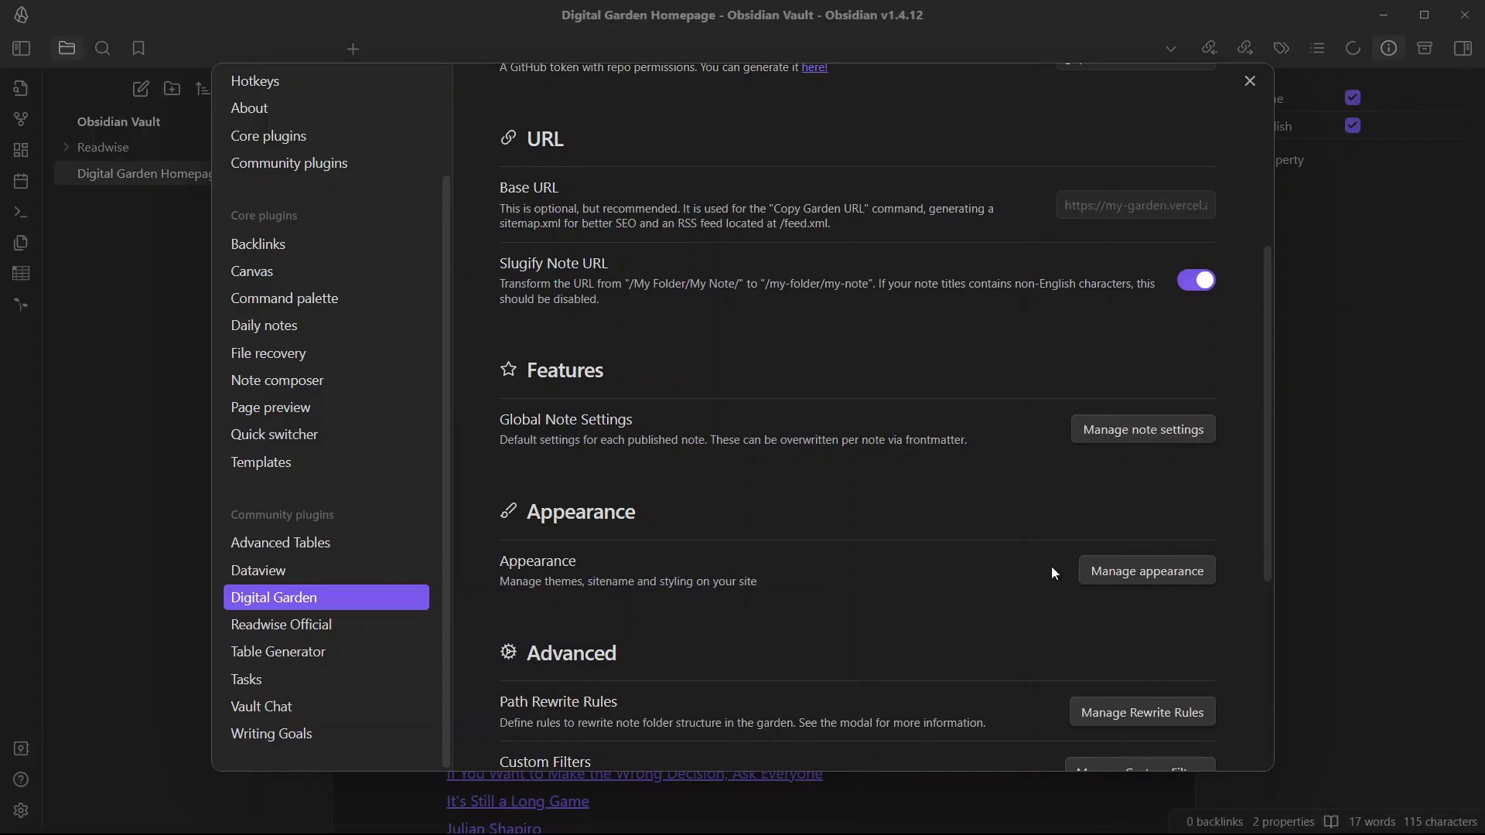
click(1120, 579)
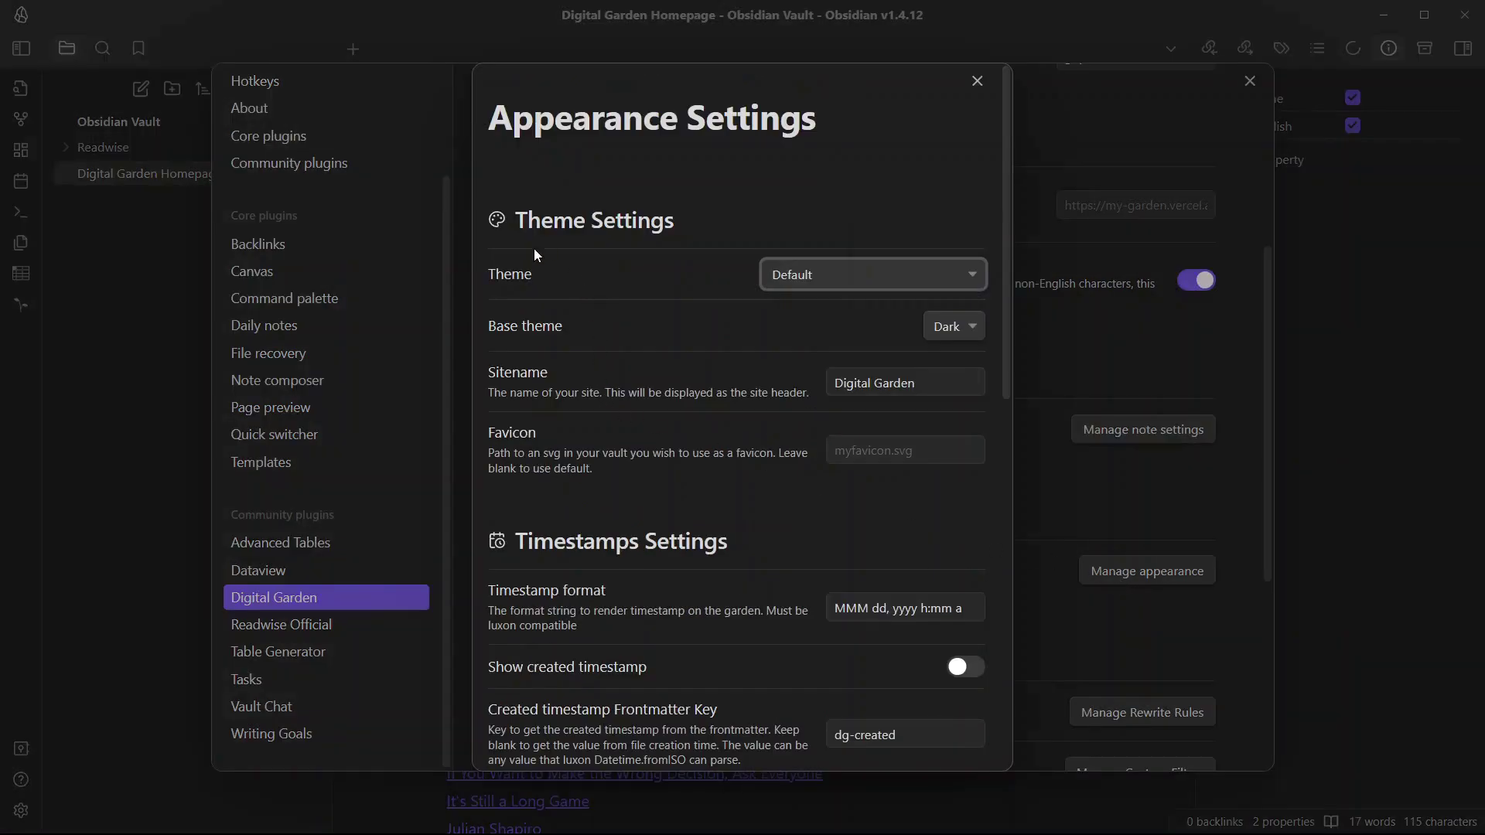
click(1213, 470)
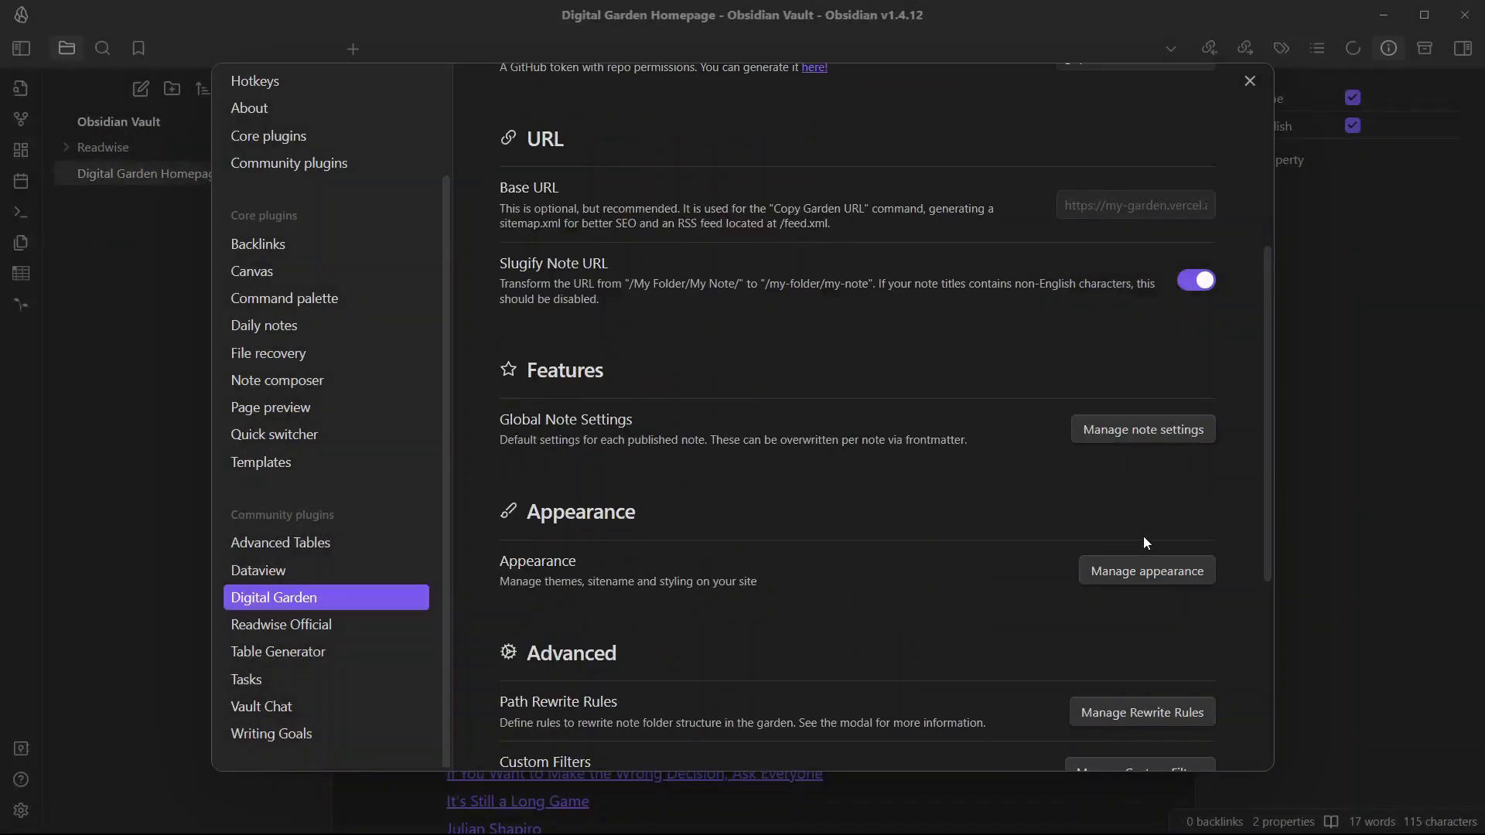
click(1138, 574)
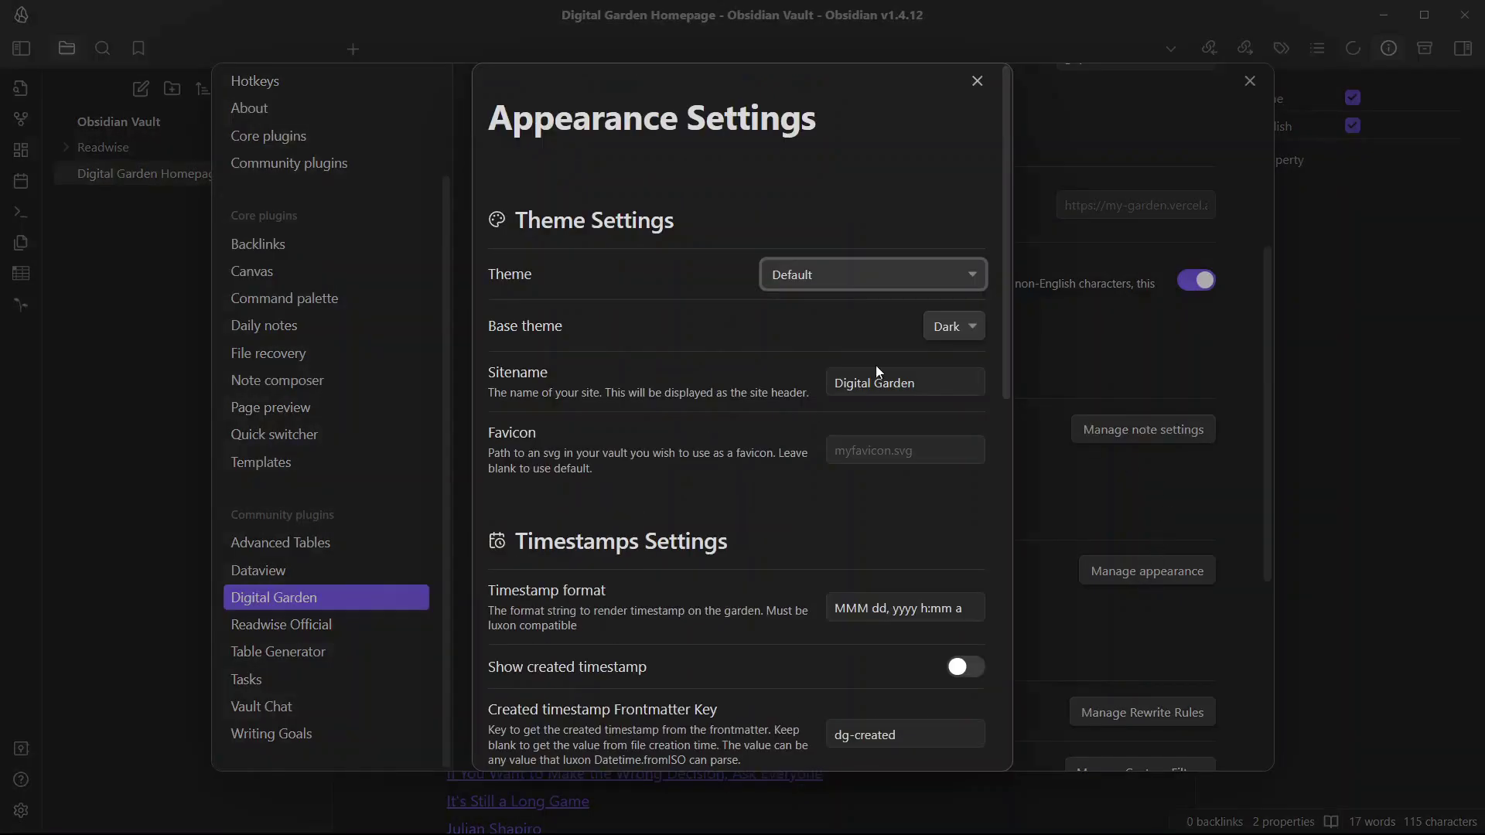
click(861, 271)
scroll(804, 574, down, 10)
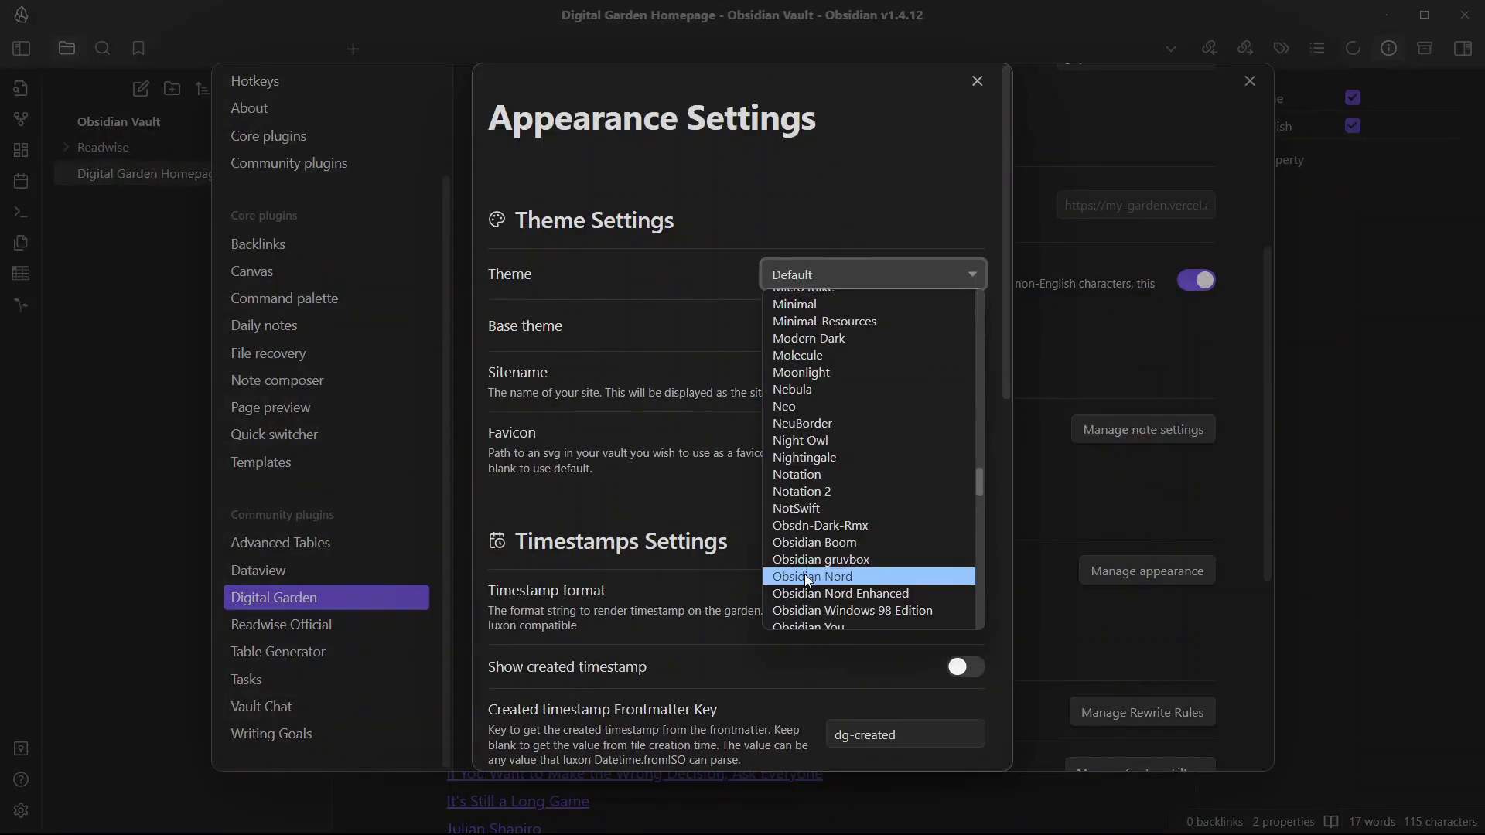
click(806, 578)
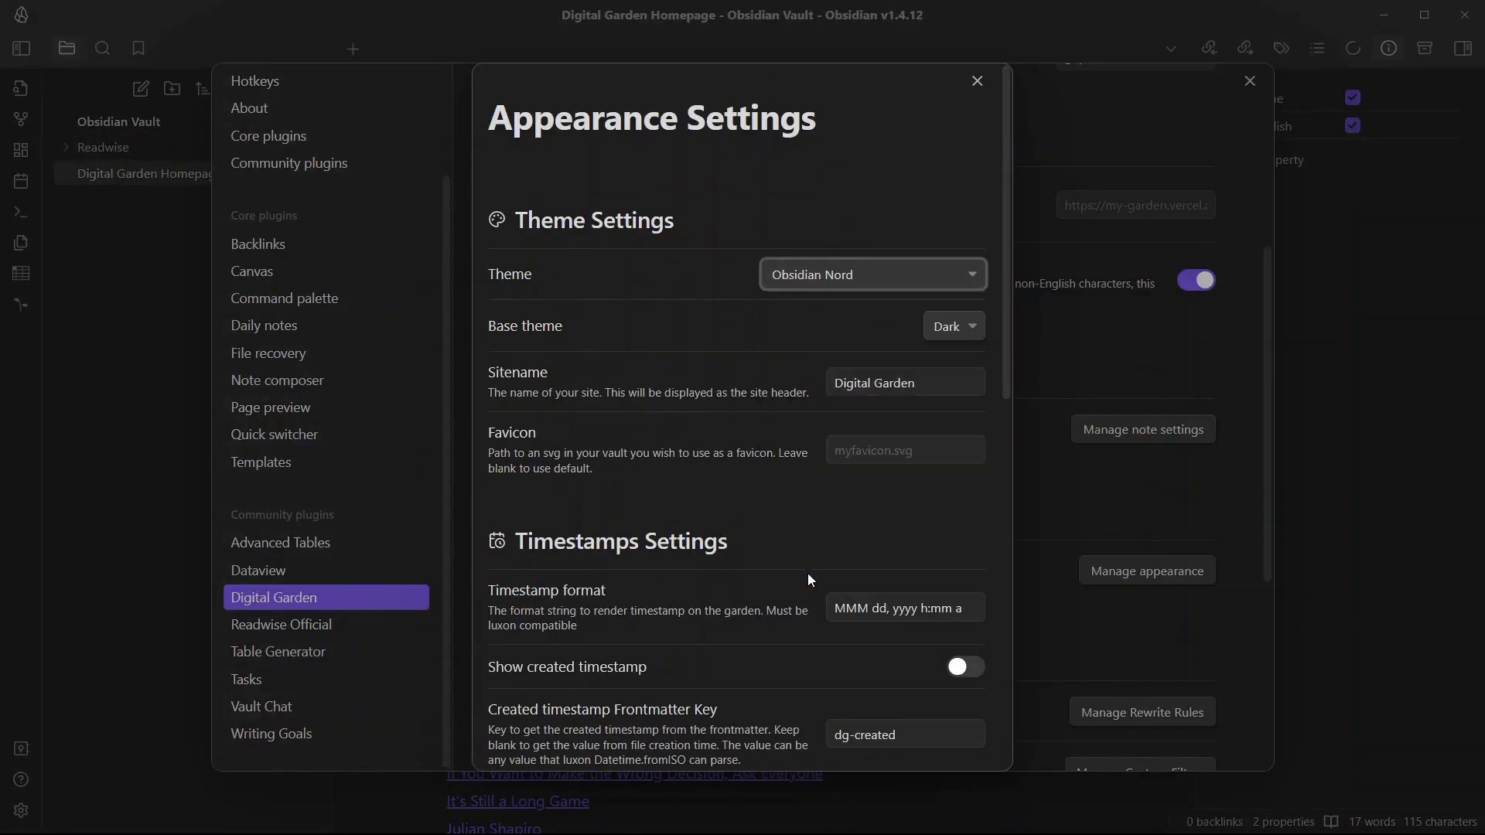
click(949, 332)
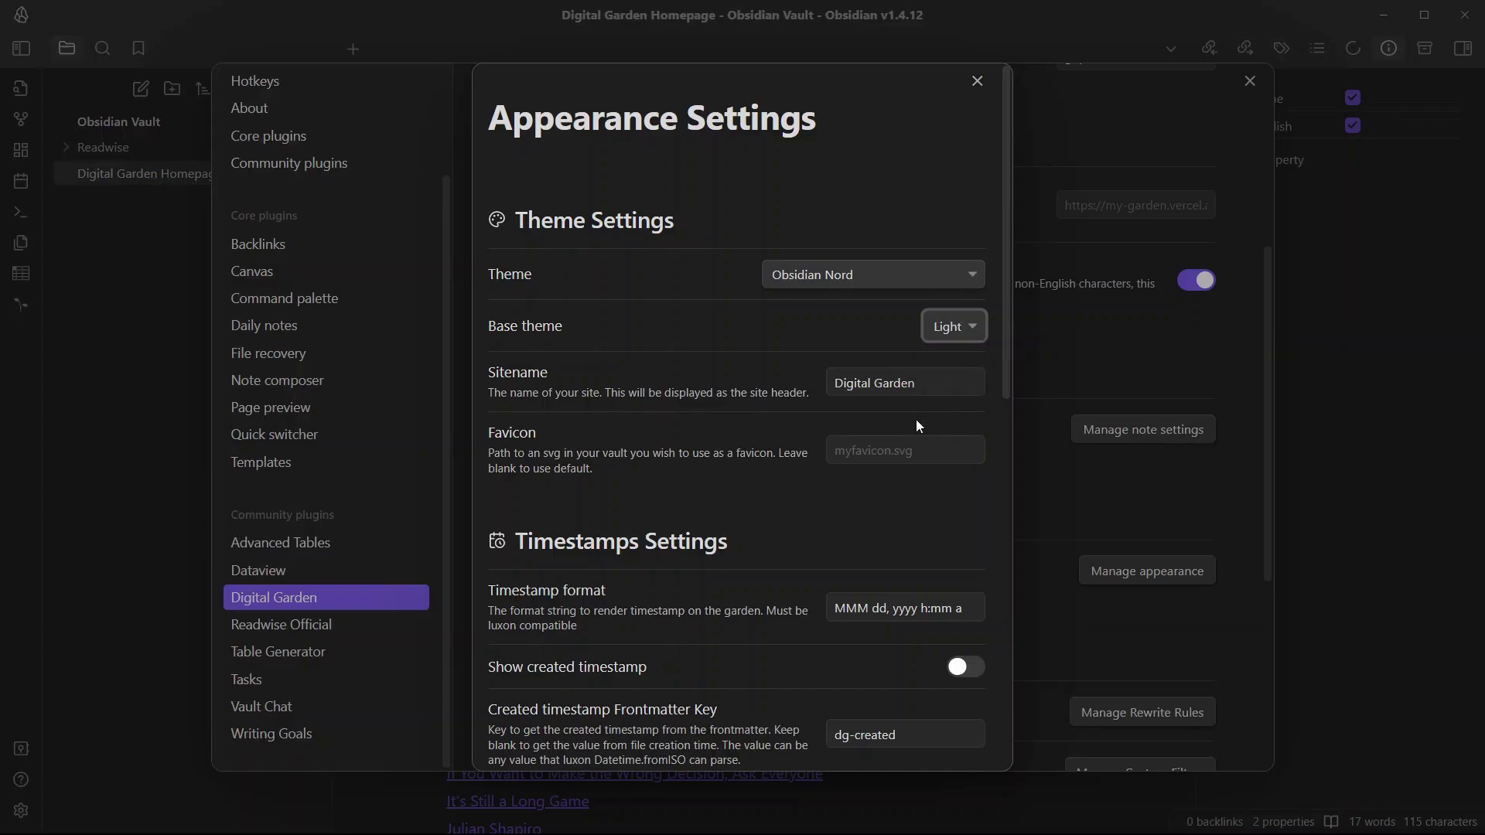
Review the favicon, timestamp and CSS settings, enable the note icon on titles, apply the settings to the site, and close the appearance settings
click(933, 453)
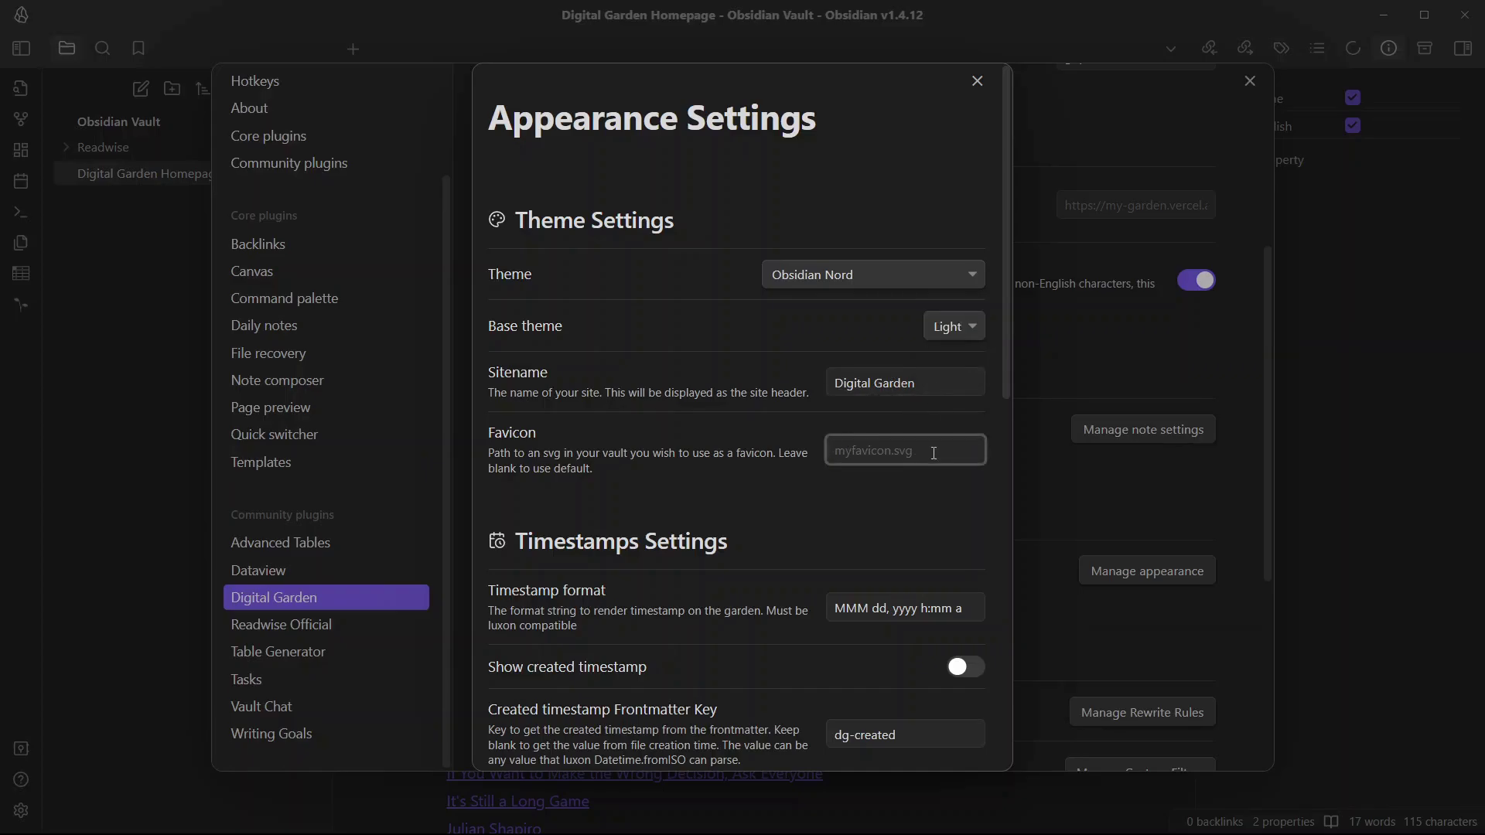
scroll(933, 453, down, 3)
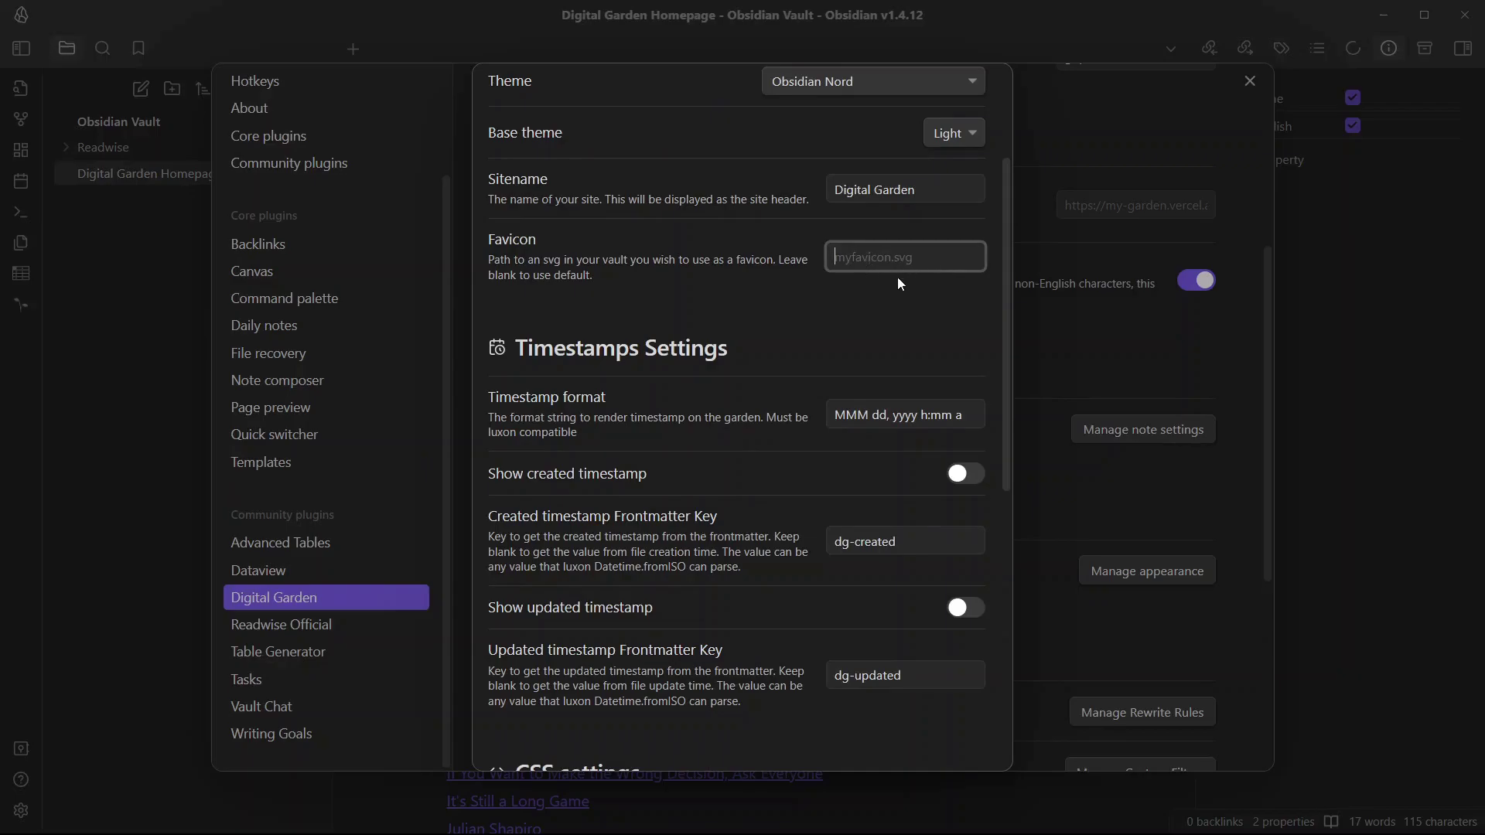
scroll(607, 386, down, 2)
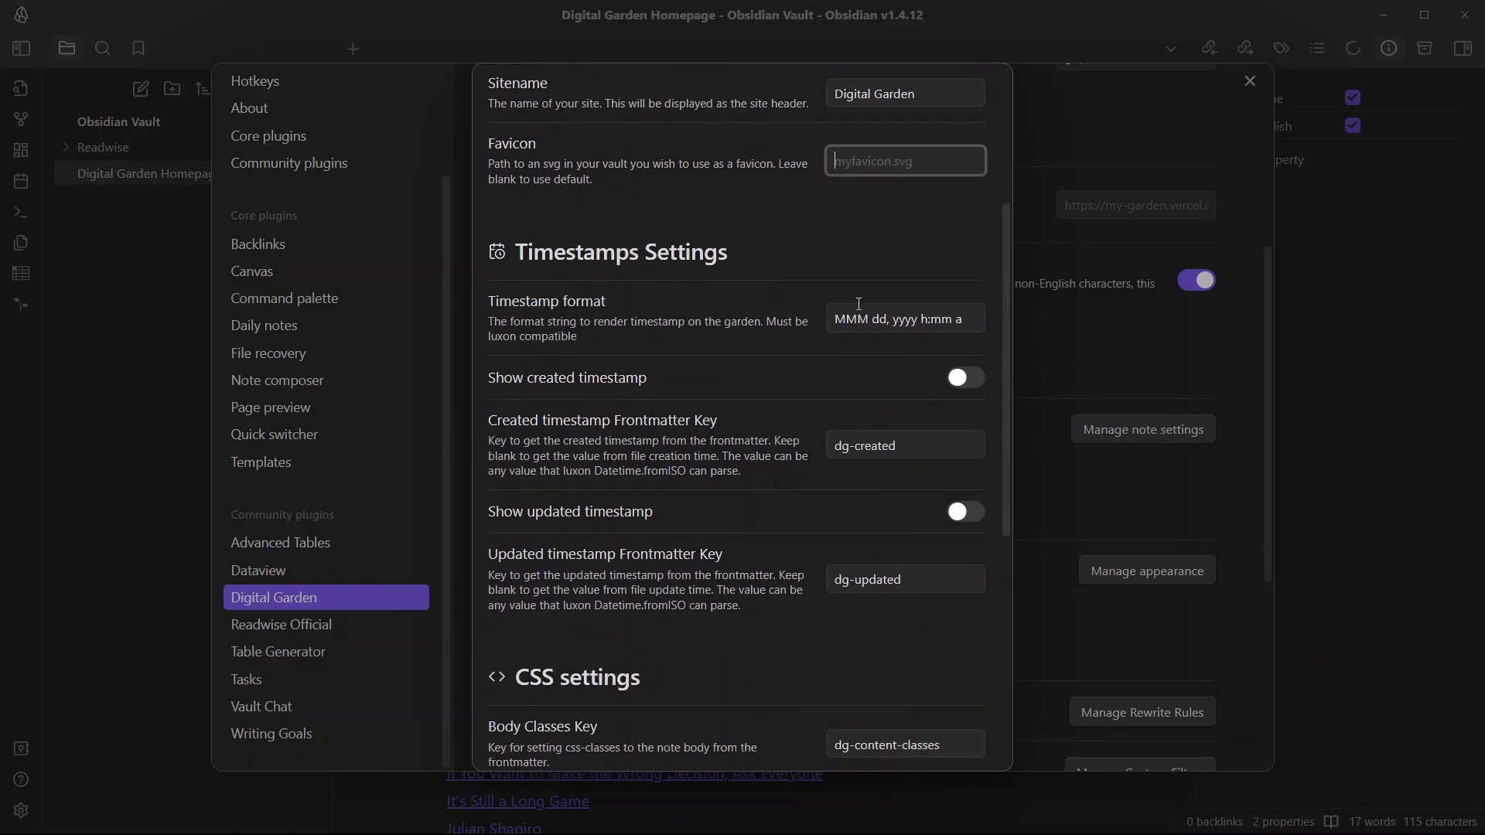
scroll(753, 446, down, 6)
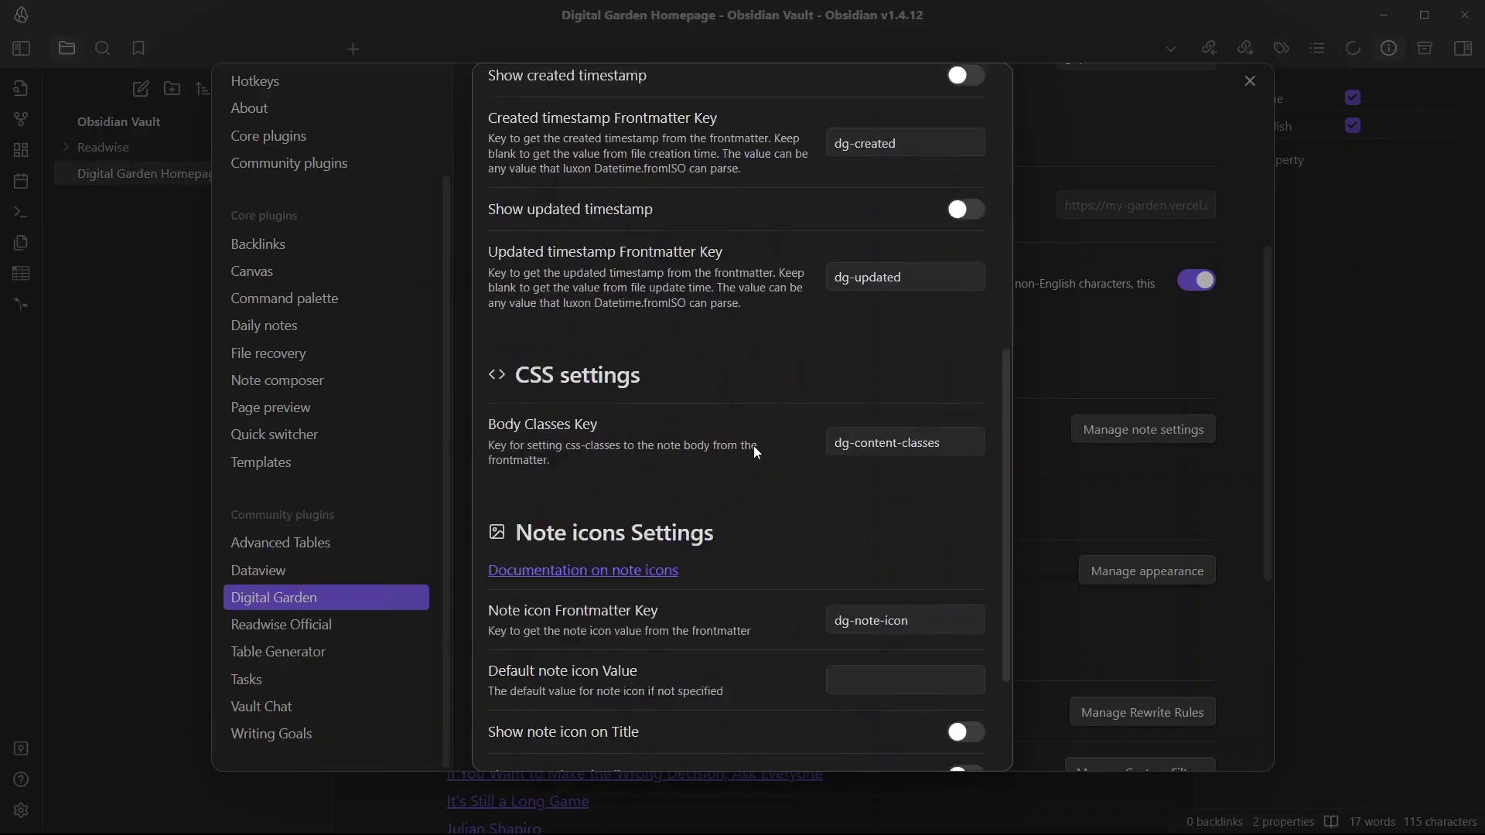
click(959, 551)
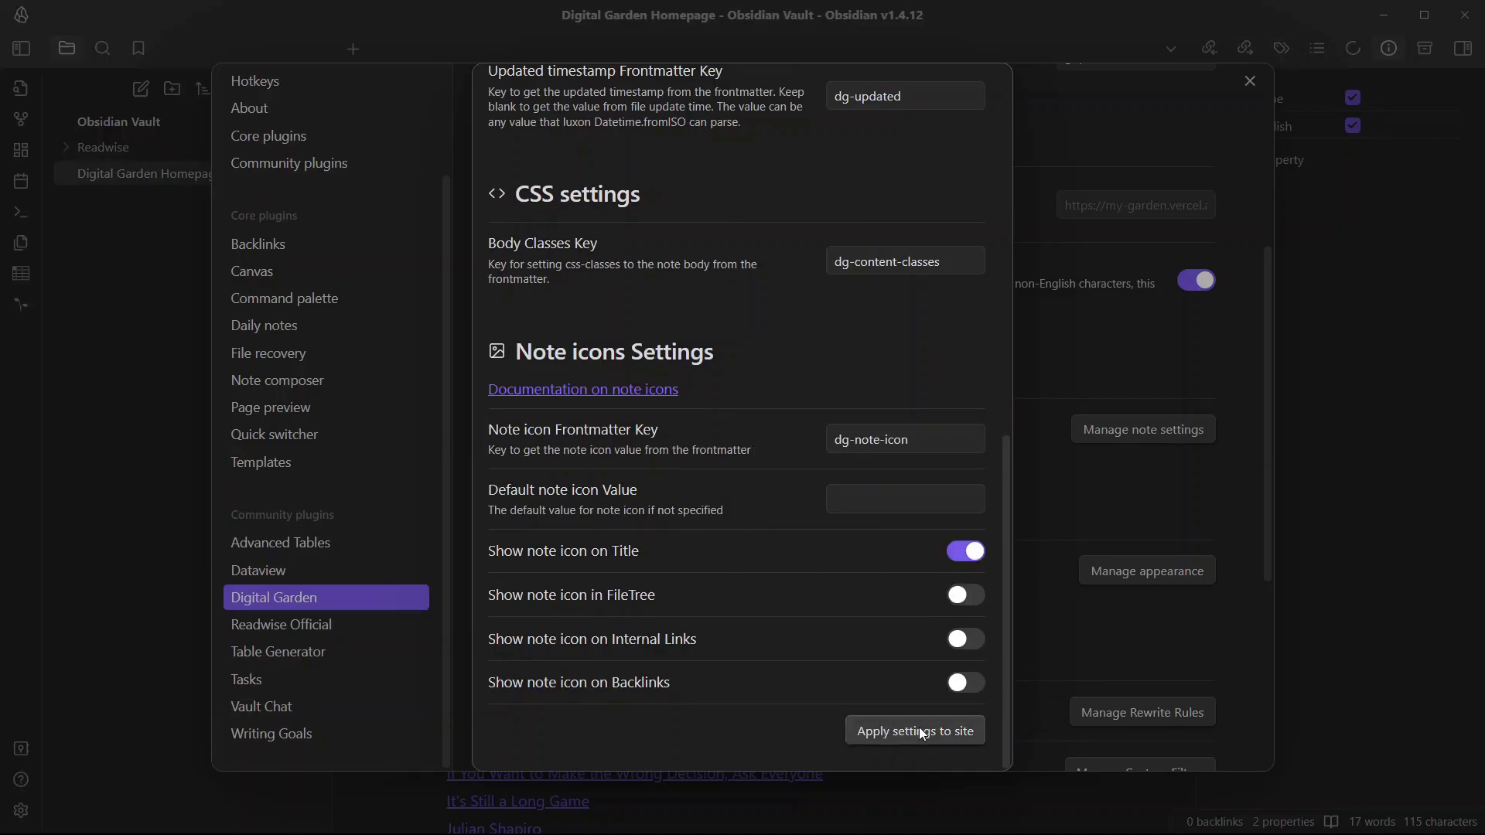
click(920, 731)
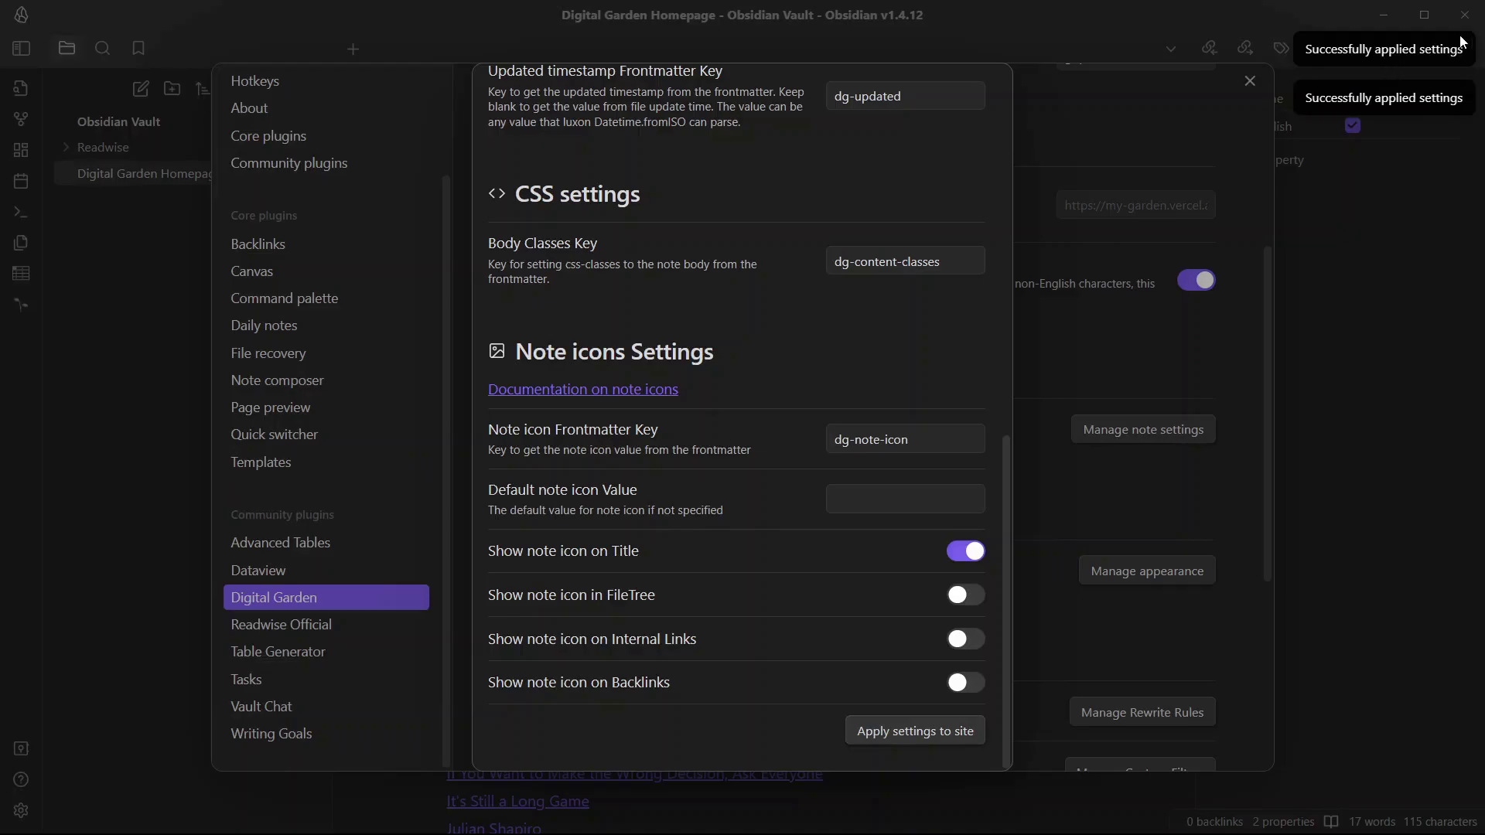
click(1062, 104)
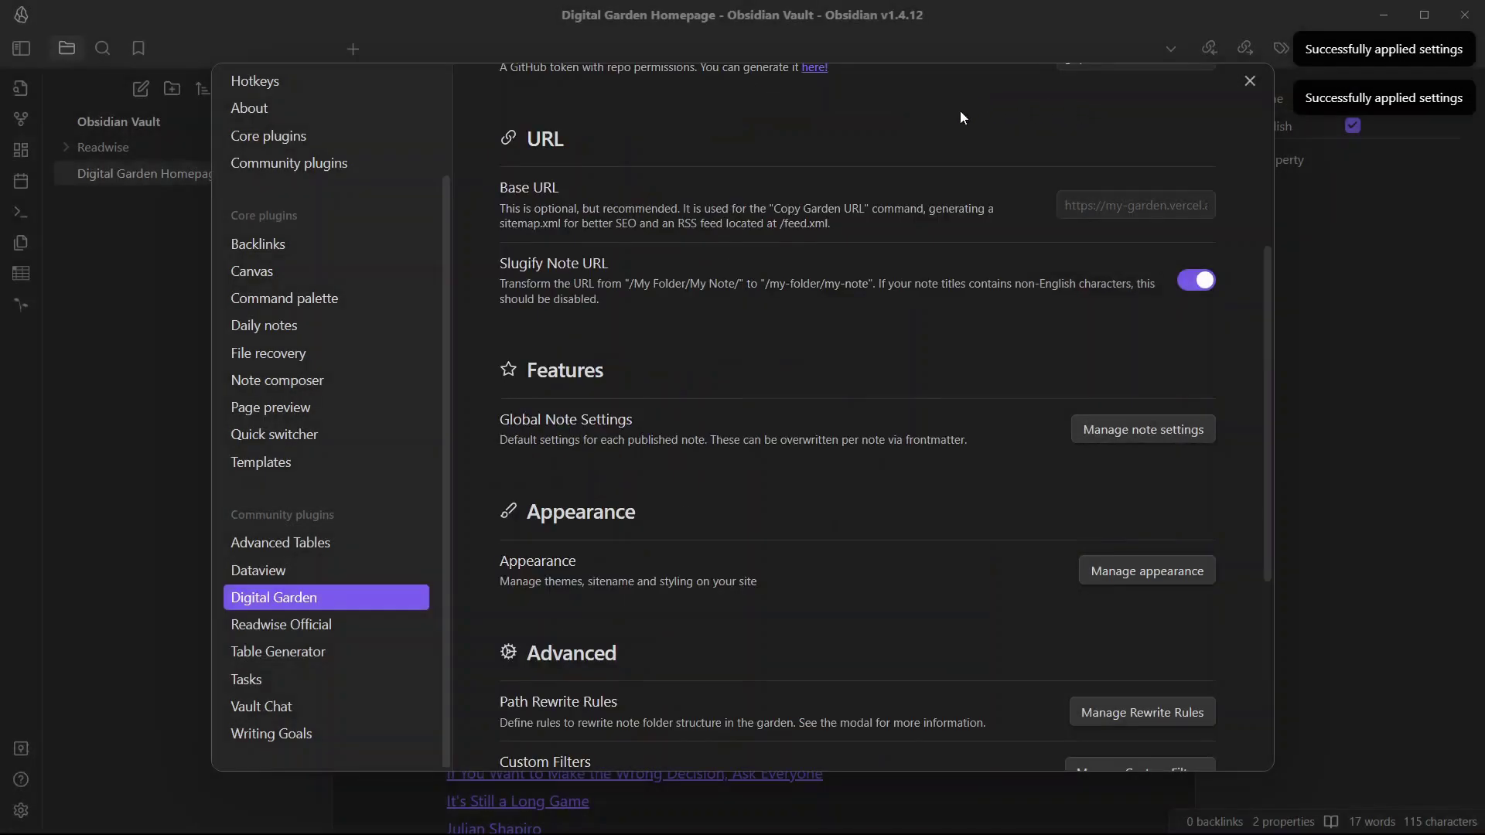
Switch to Edge, reload the garden site, look over the restyled homepage, and open the Discipline Equals Freedom page
click(530, 812)
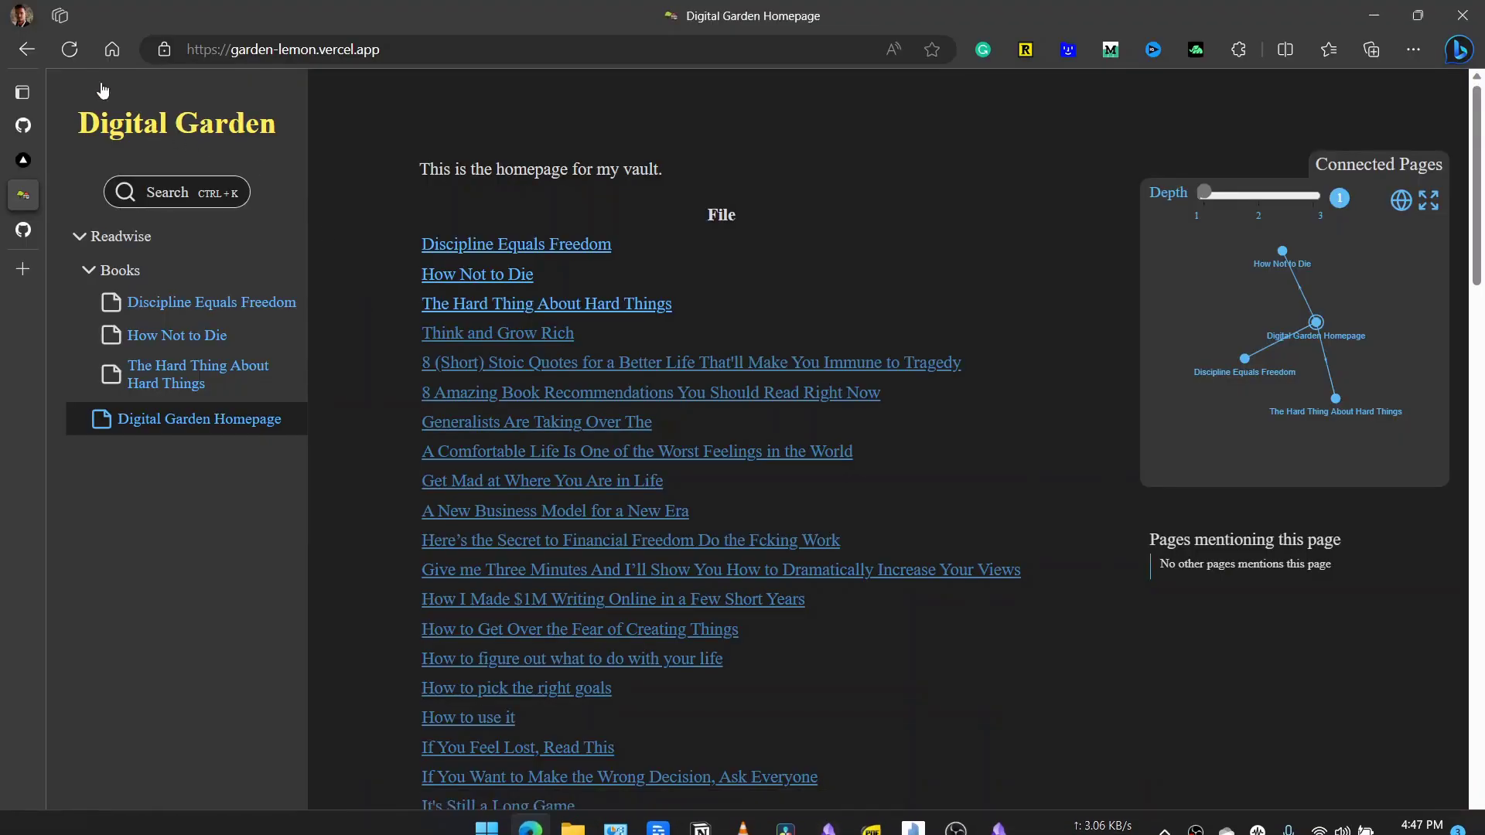
click(68, 54)
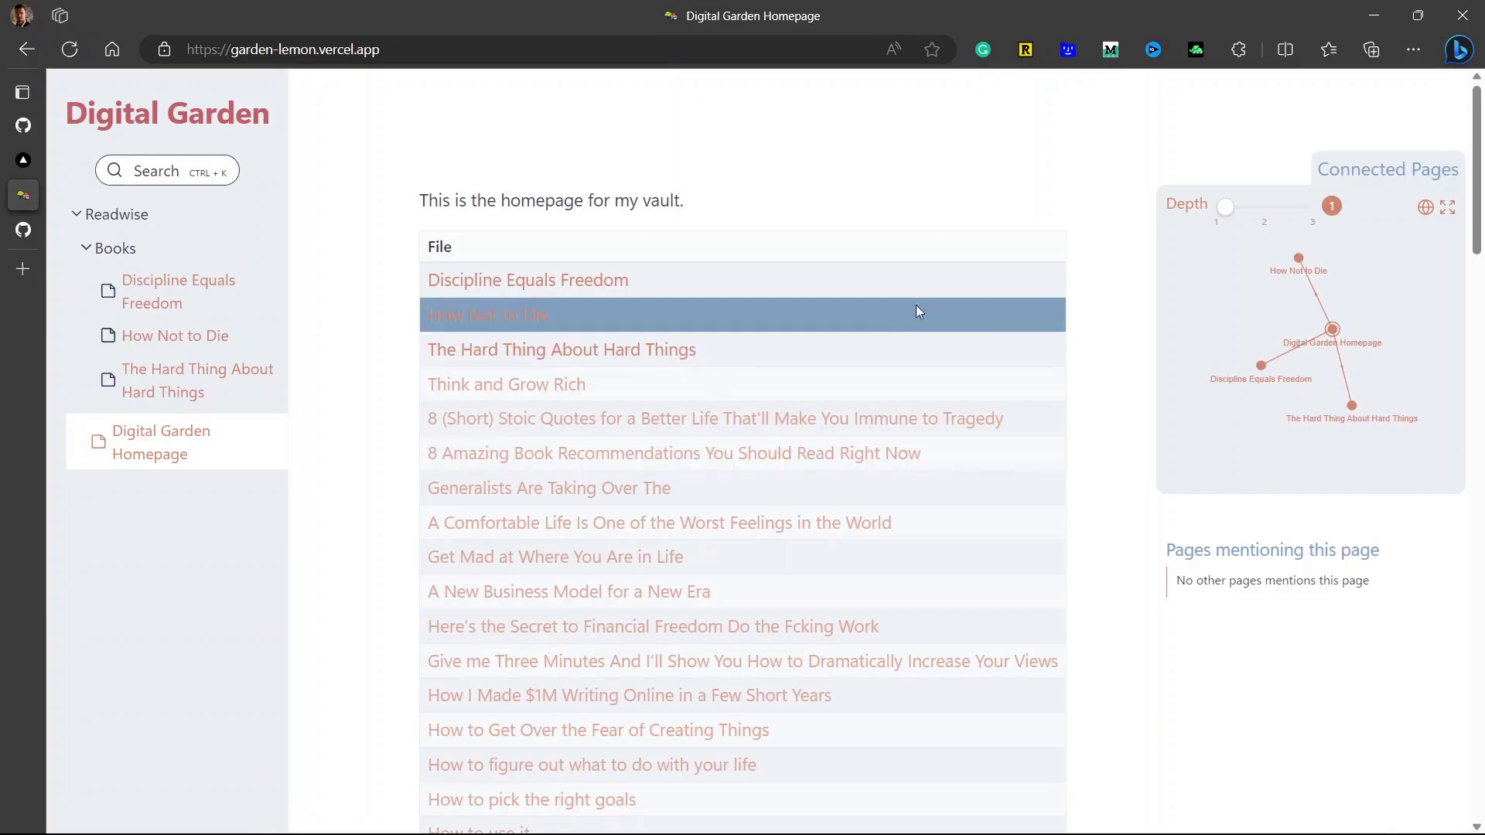
scroll(654, 204, down, 5)
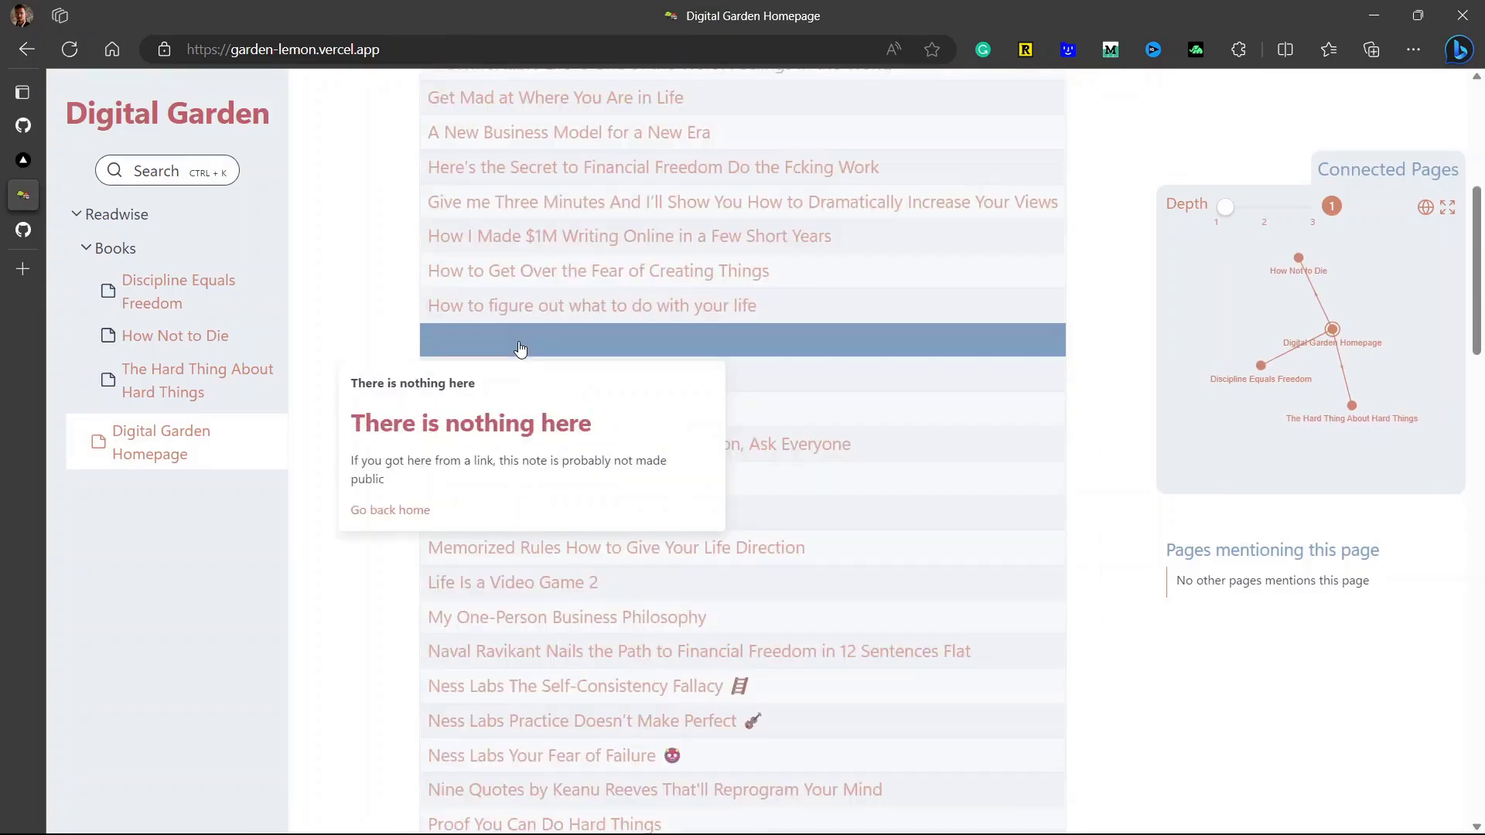
scroll(503, 387, up, 5)
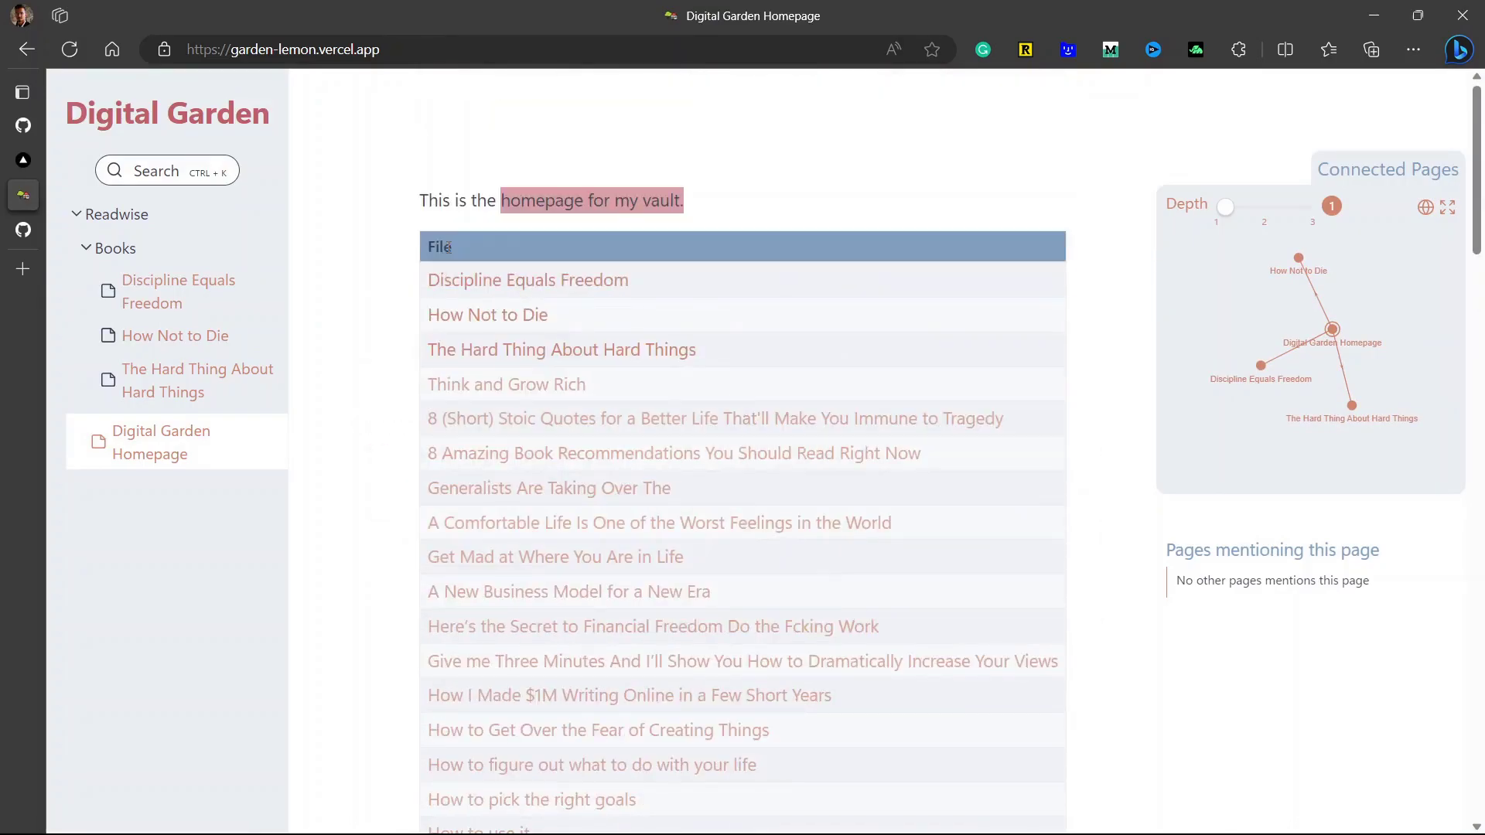
click(499, 290)
drag(500, 208, 785, 265)
click(787, 260)
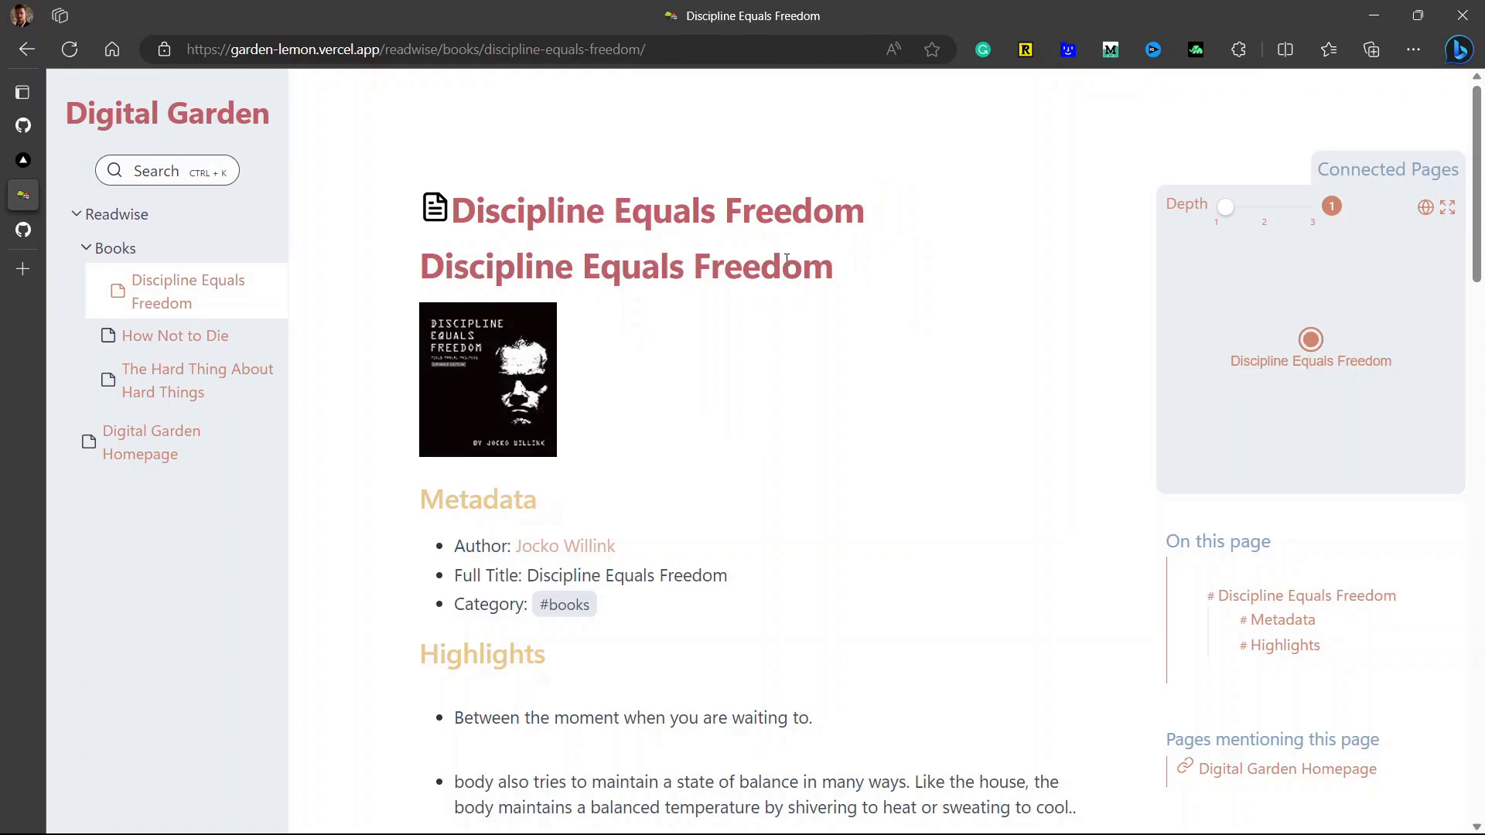
Switch back to Obsidian, review the Digital Garden Base URL setting, and close the settings
key(alt+Tab)
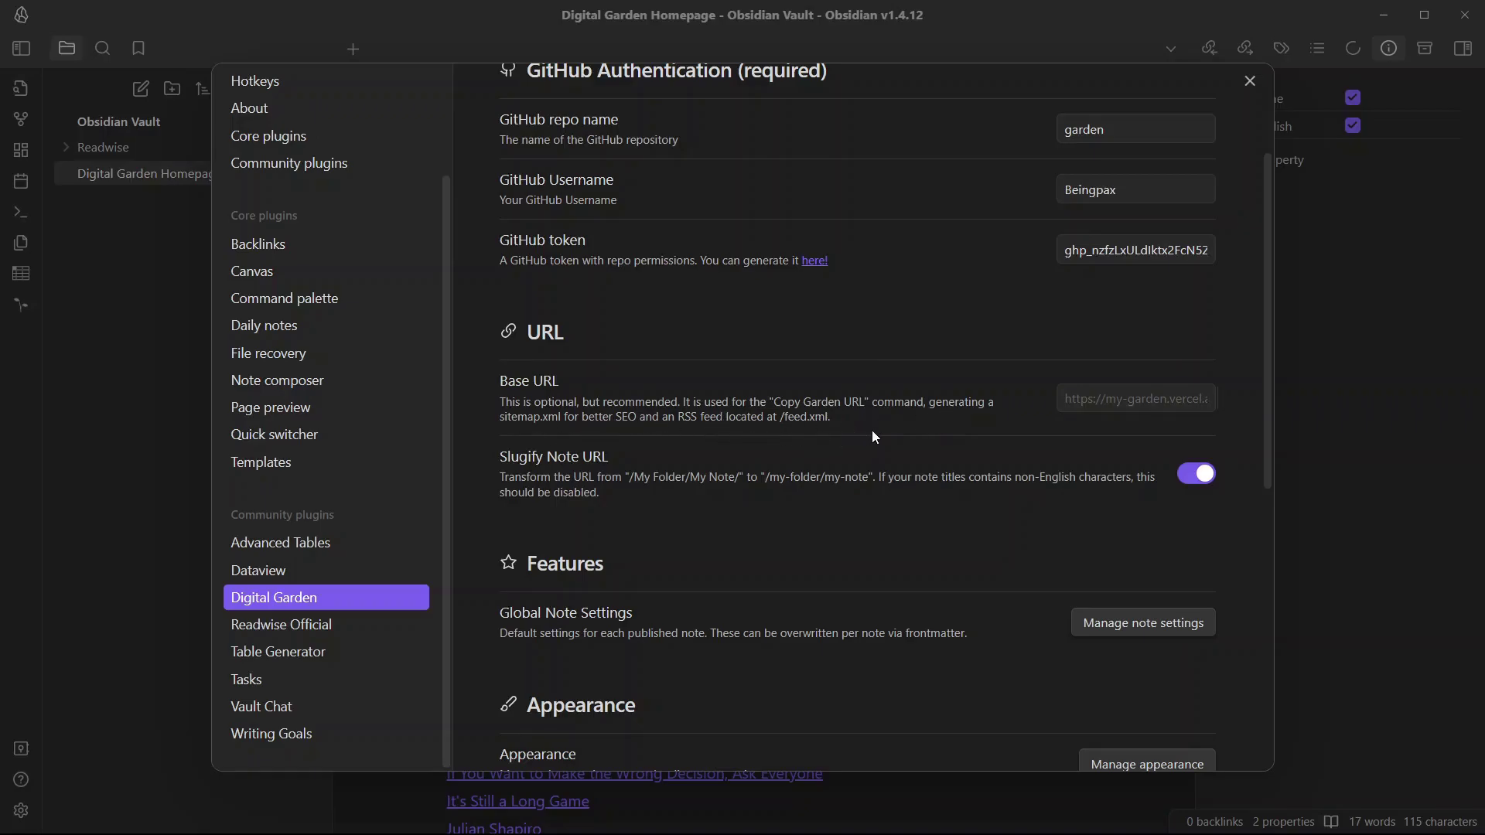
click(1156, 405)
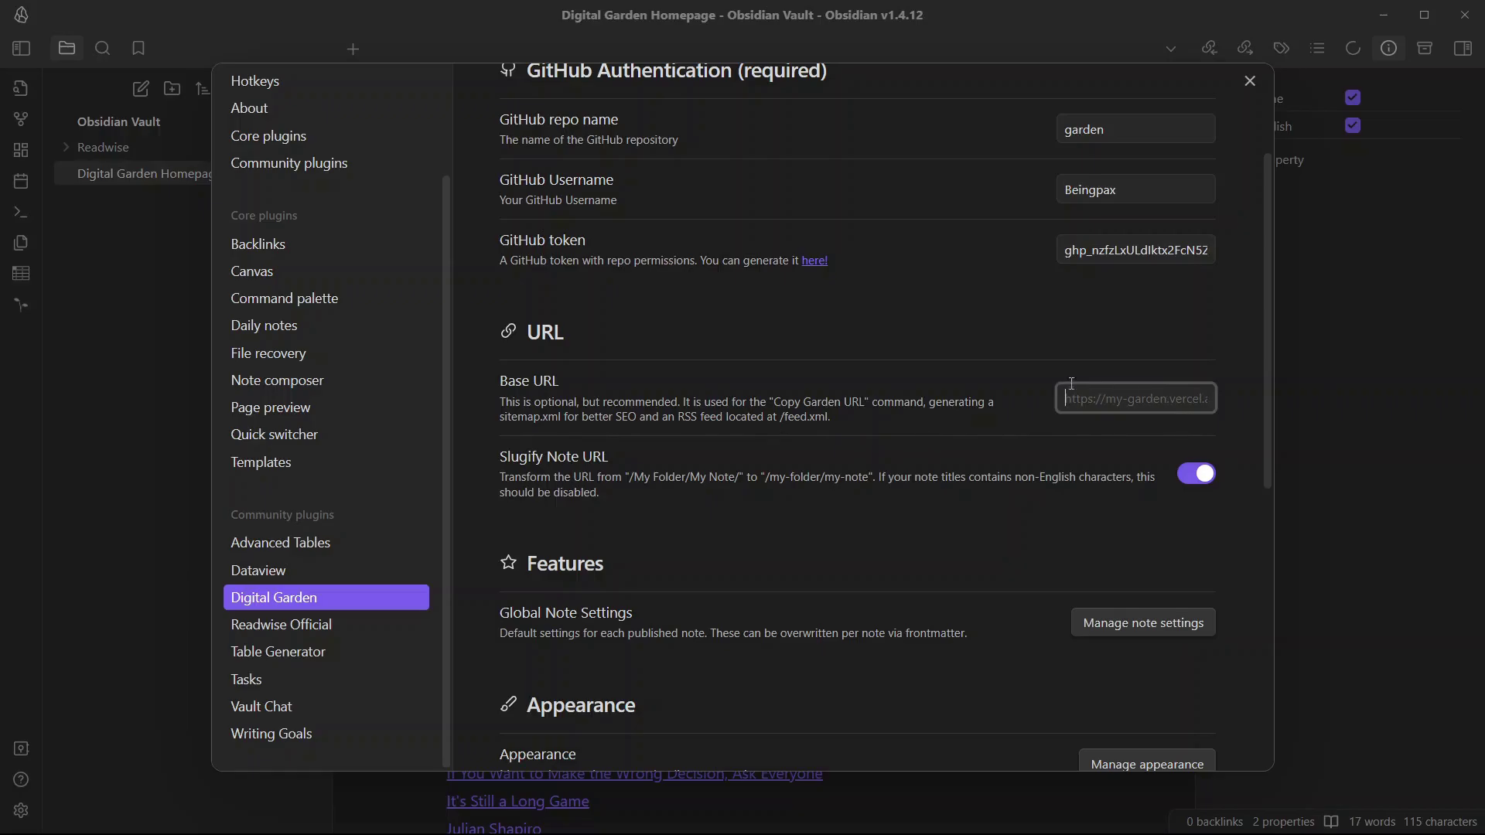
click(1349, 305)
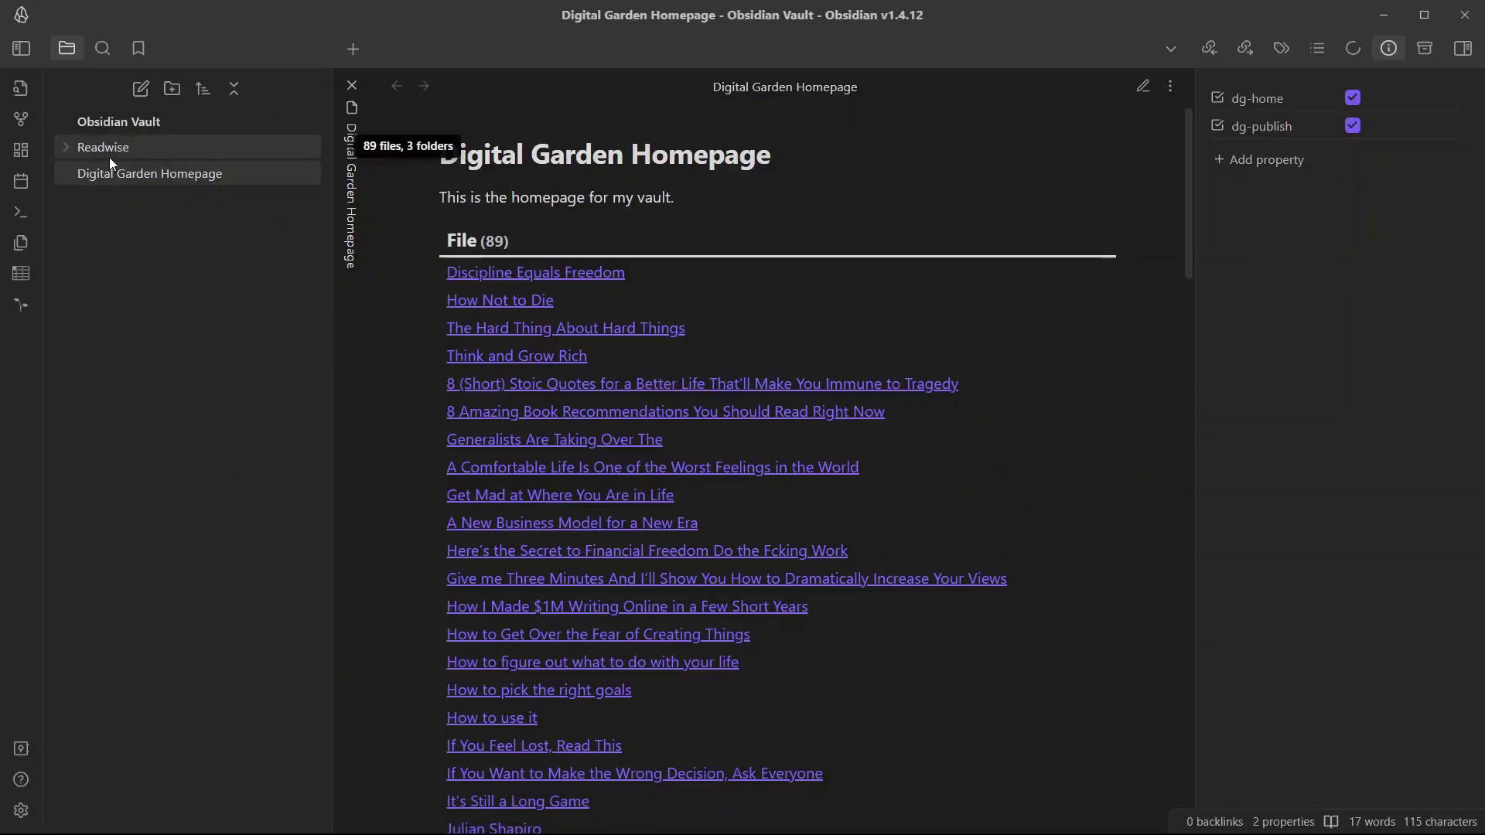
Browse the Readwise folders and view the notes Discipline Equals Freedom, Think and Grow Rich, and The Cure to a Mediocre Life
click(108, 155)
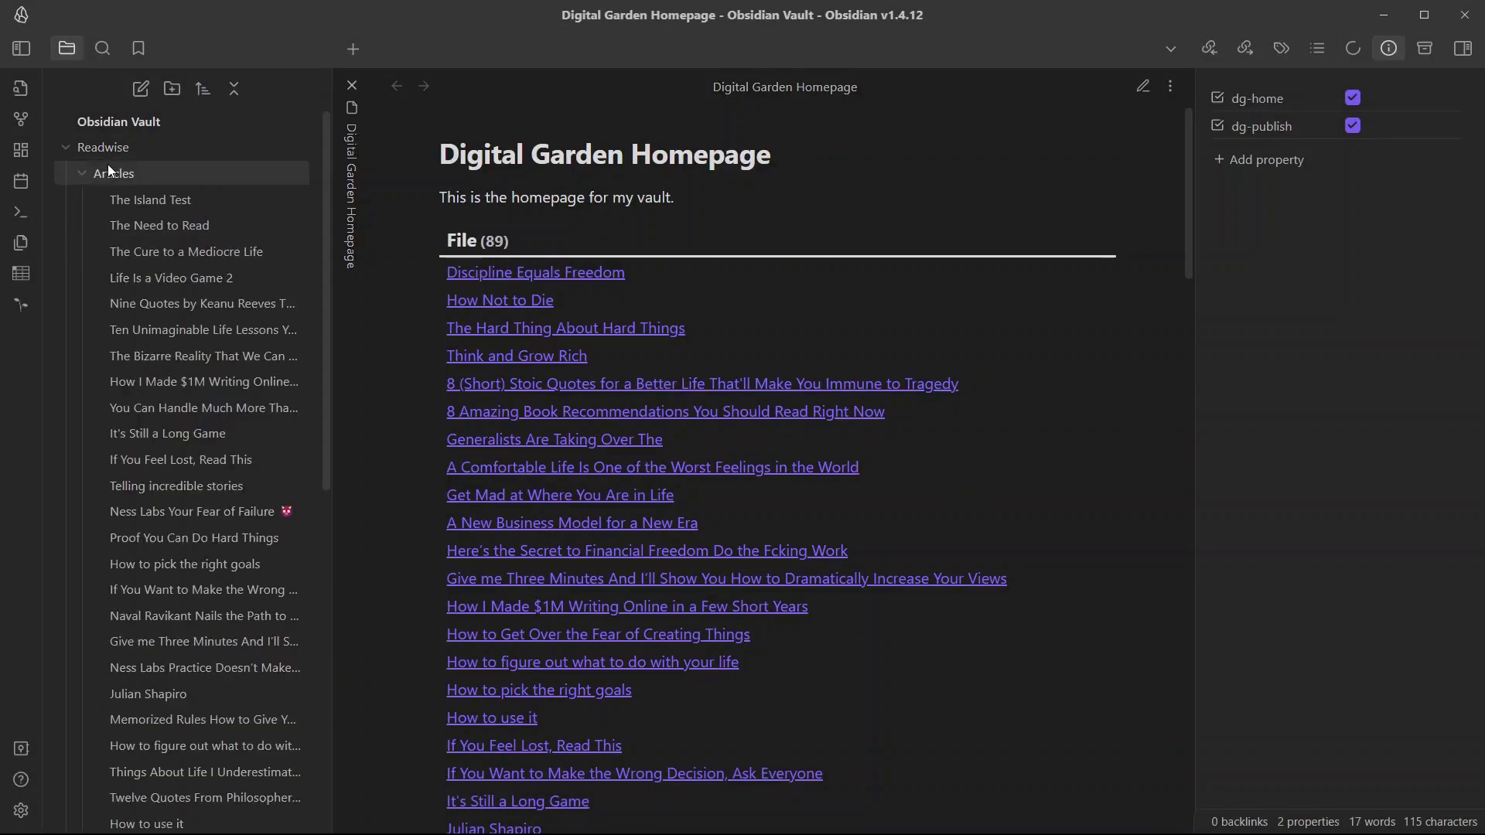
click(112, 201)
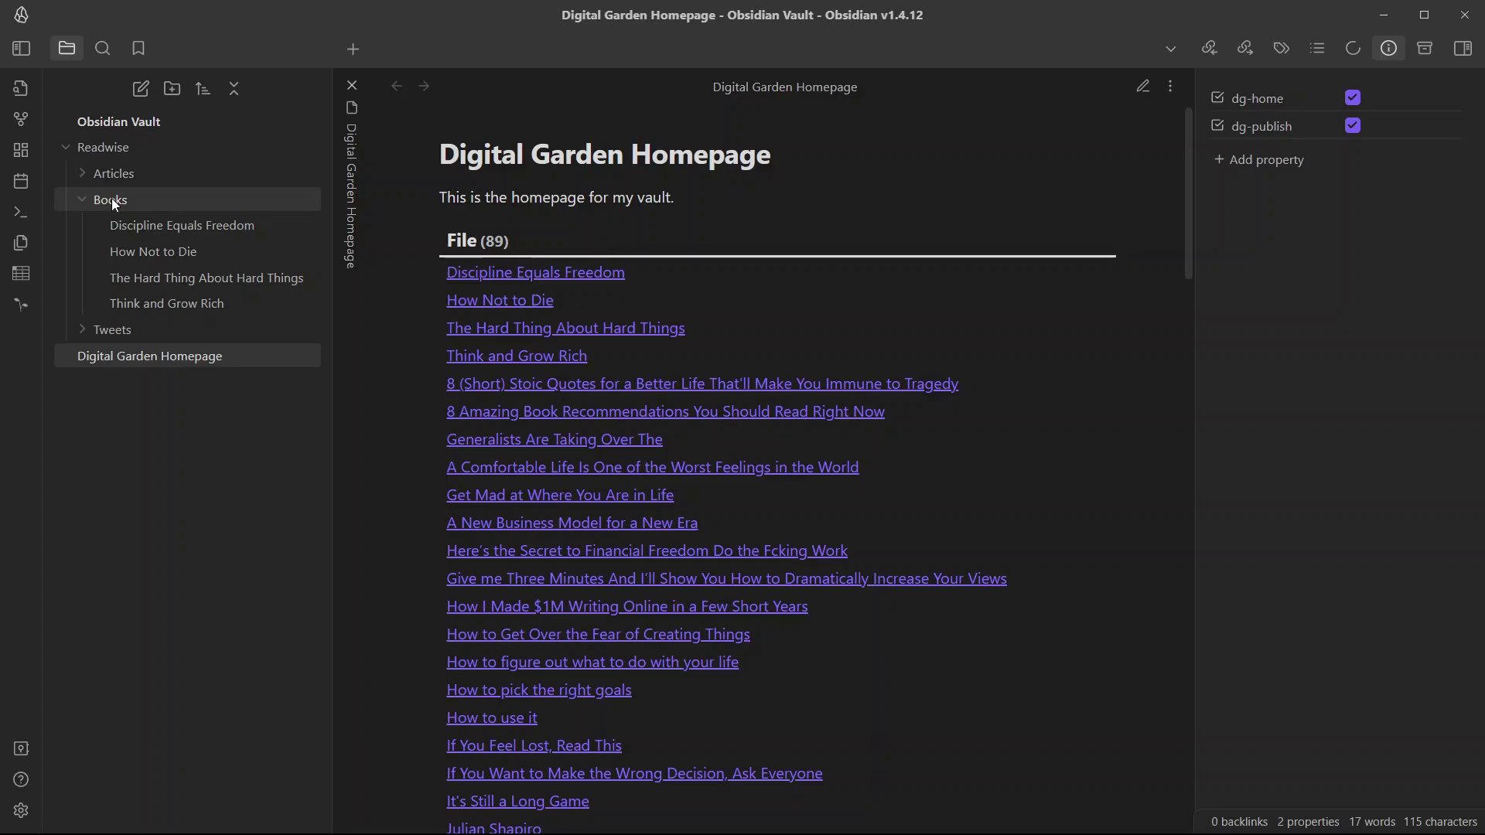
click(137, 325)
click(160, 224)
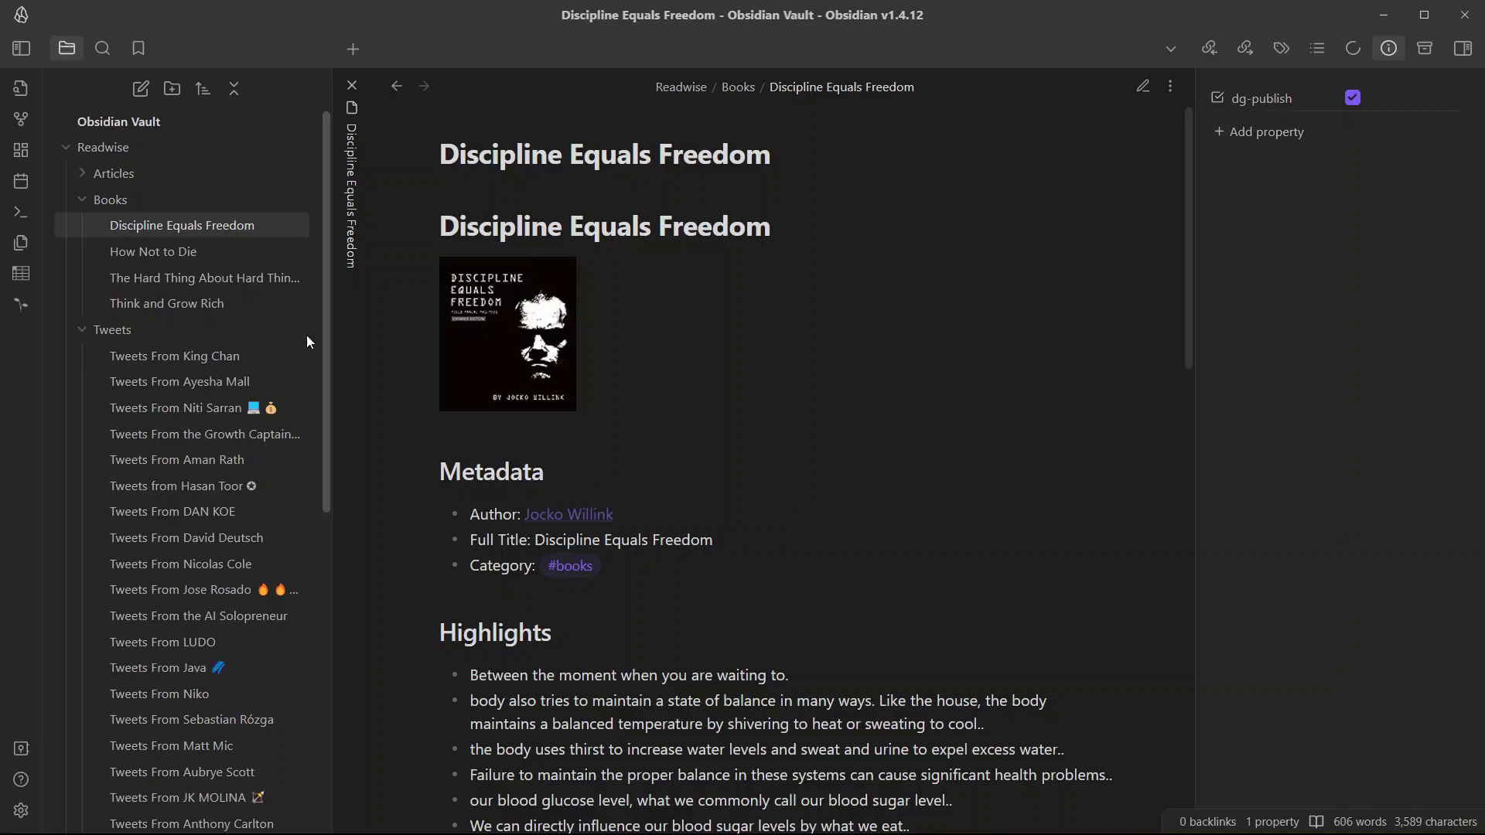
click(178, 303)
click(157, 199)
click(183, 179)
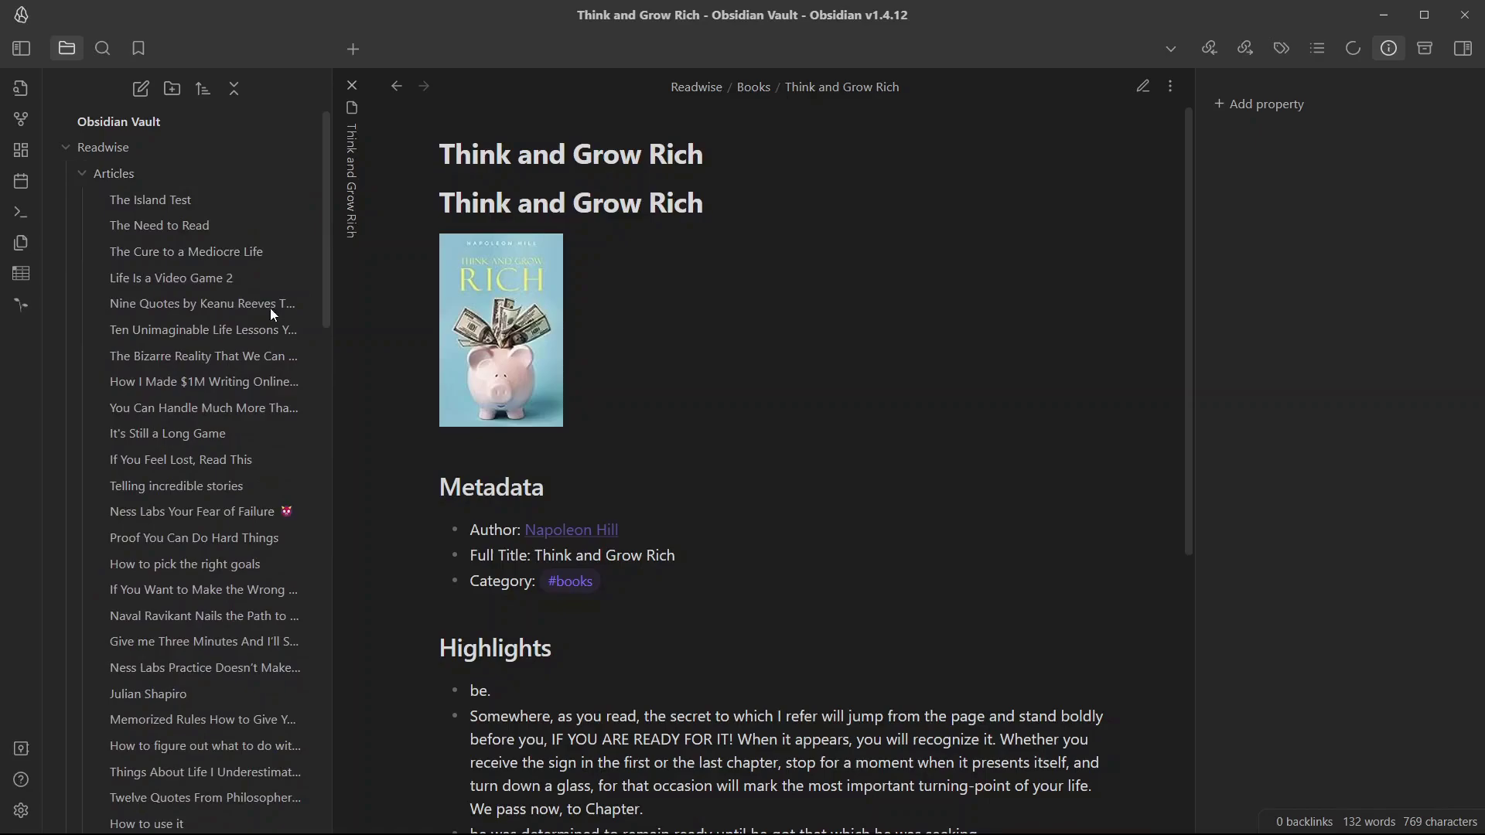
click(211, 252)
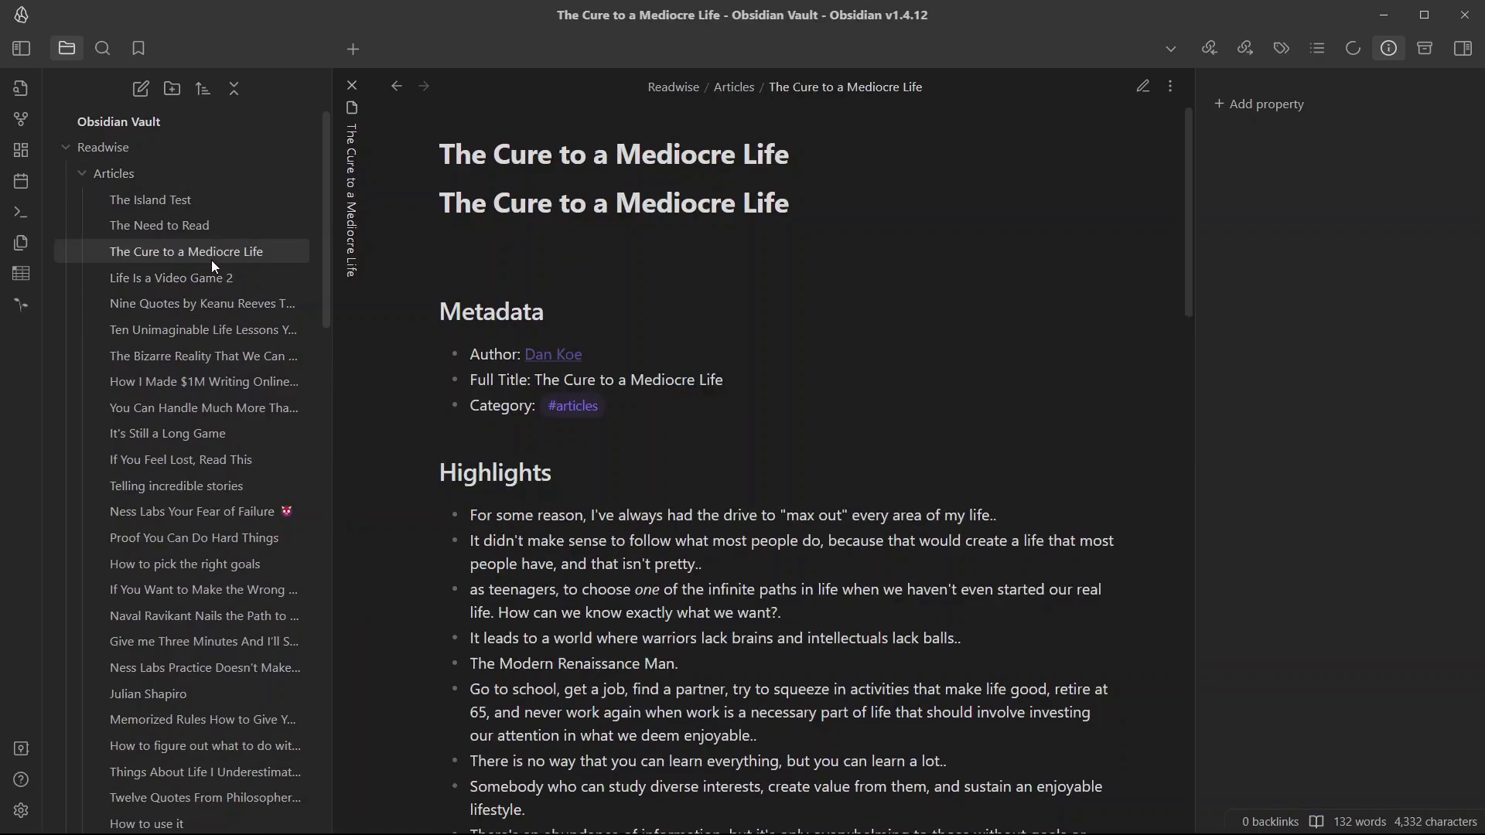
Add an enabled dg-publish property to The Cure to a Mediocre Life and publish it as a single Digital Garden note
click(1253, 102)
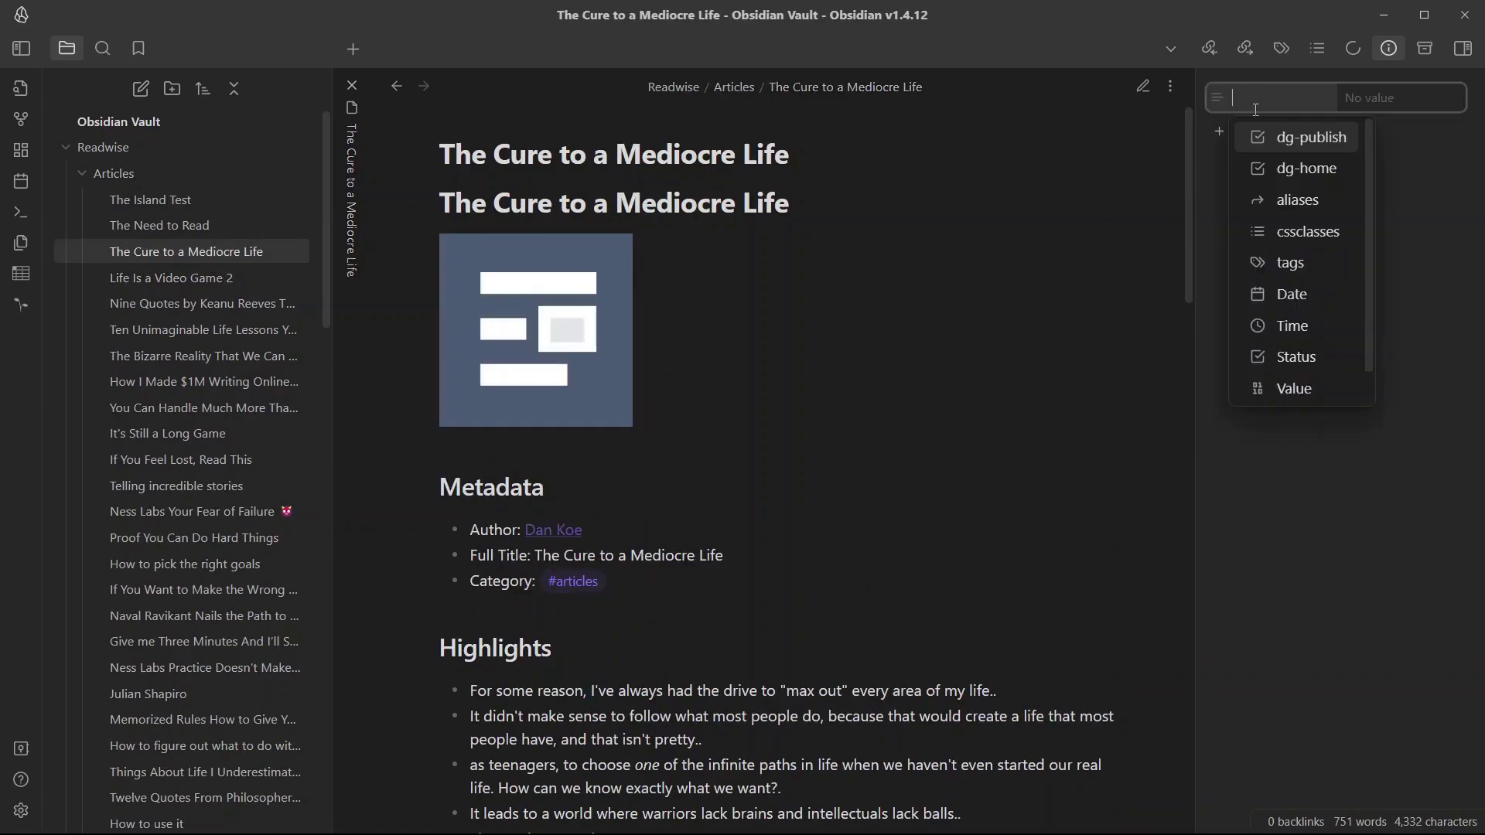
click(1271, 143)
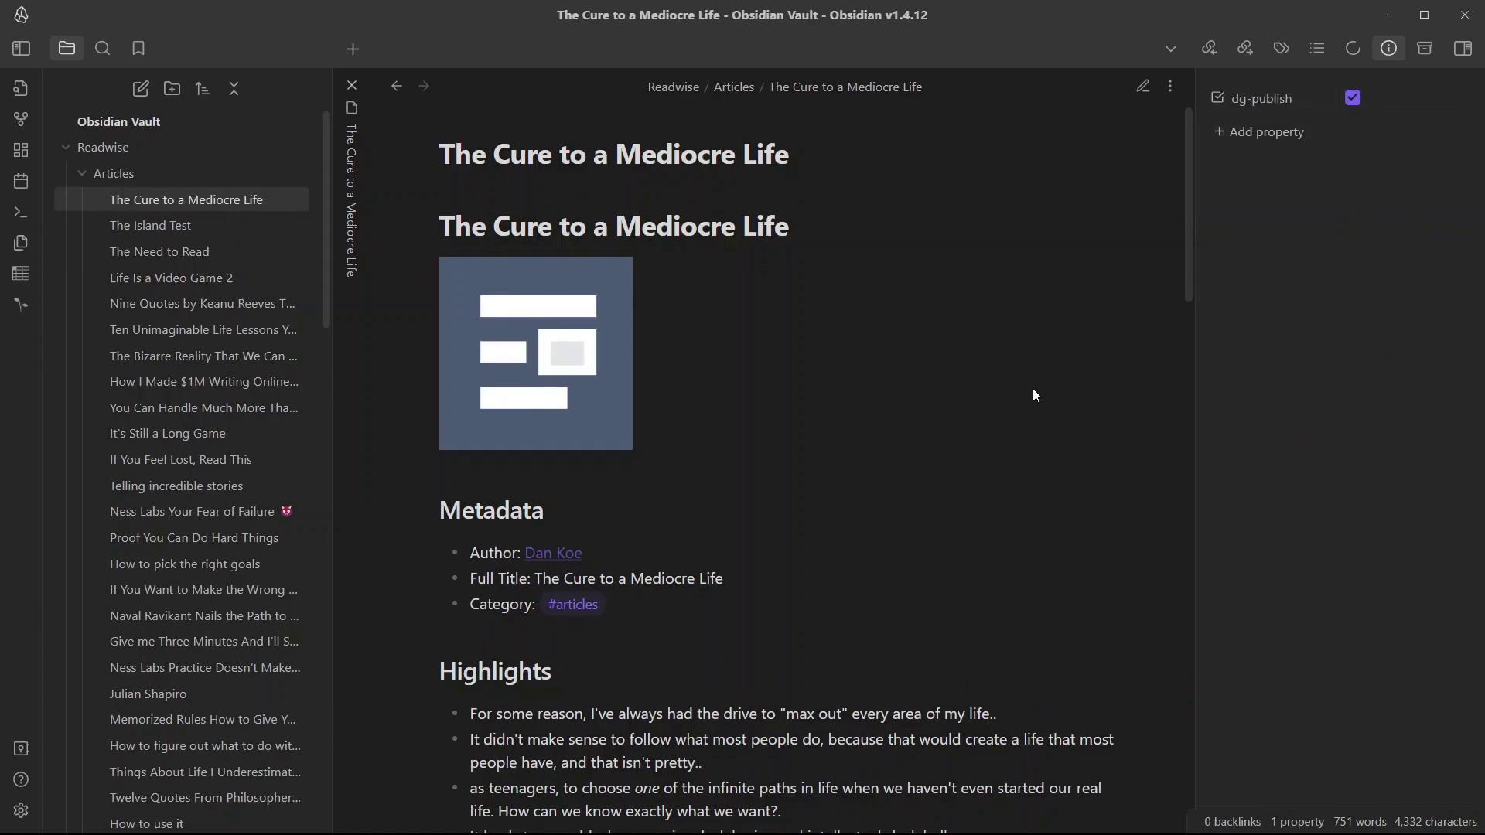
key(ctrl+p)
text(publis)
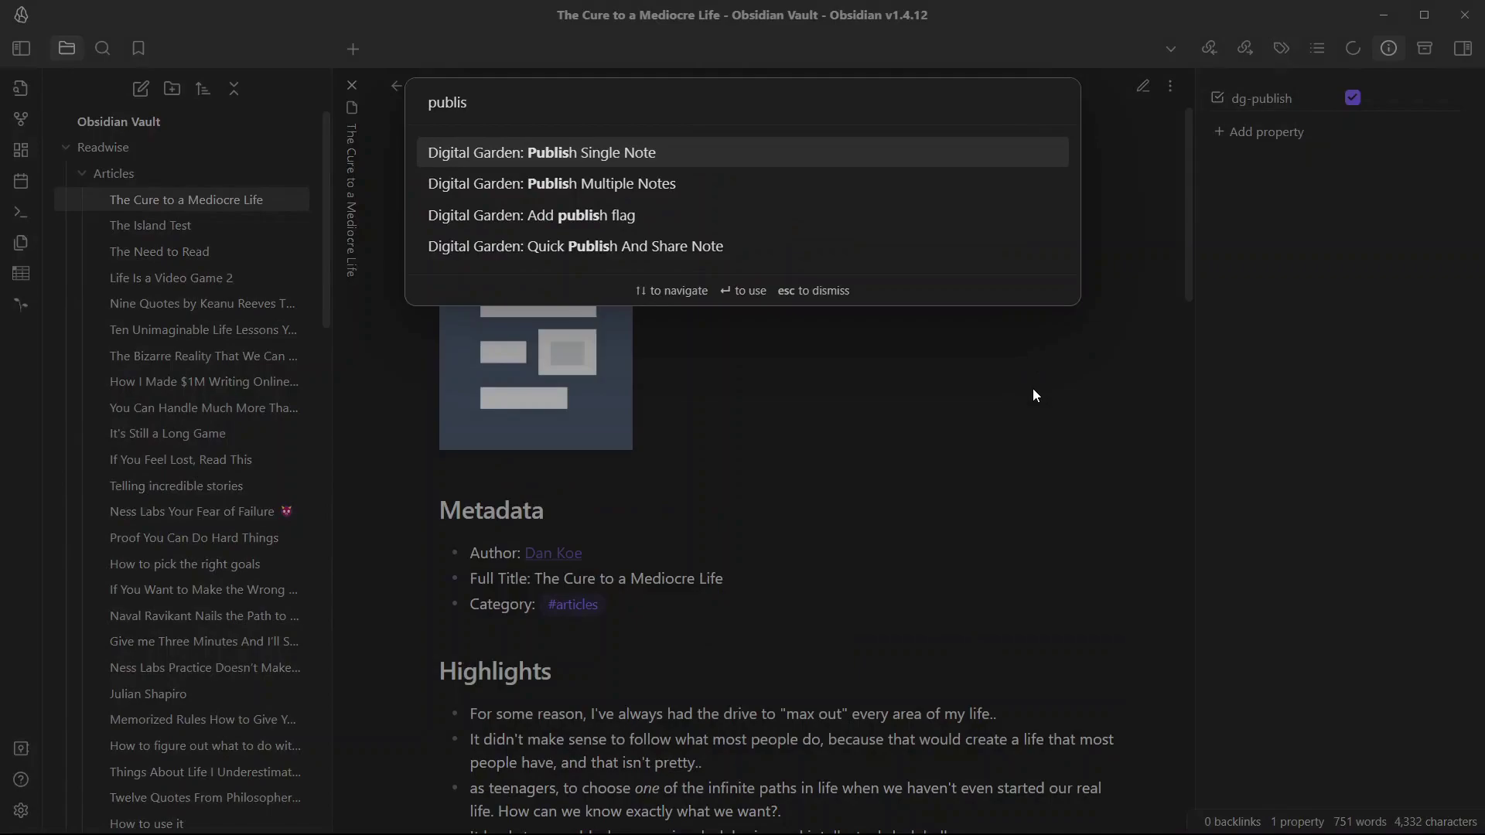
click(699, 160)
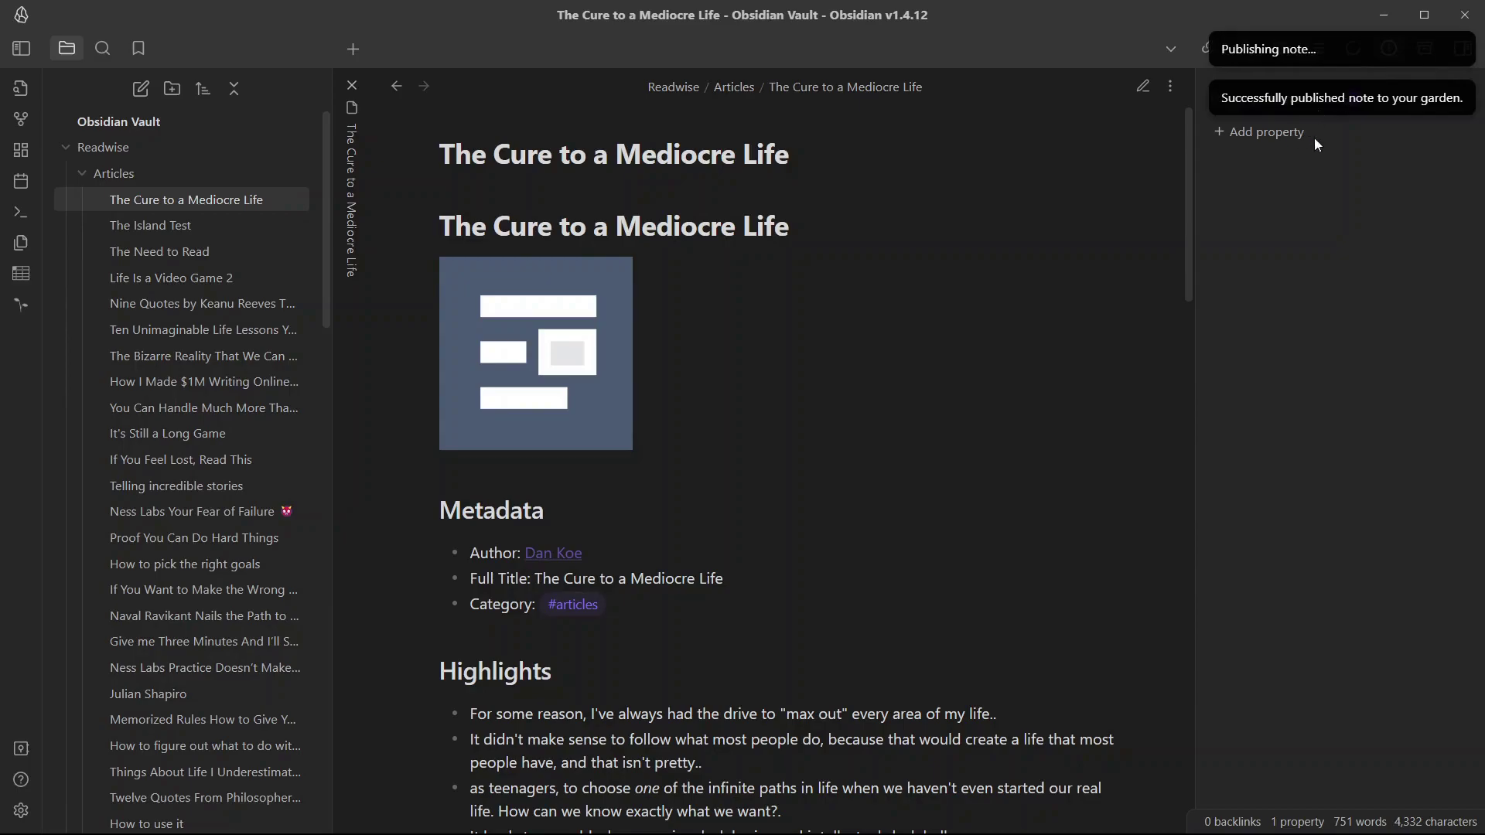
click(1358, 34)
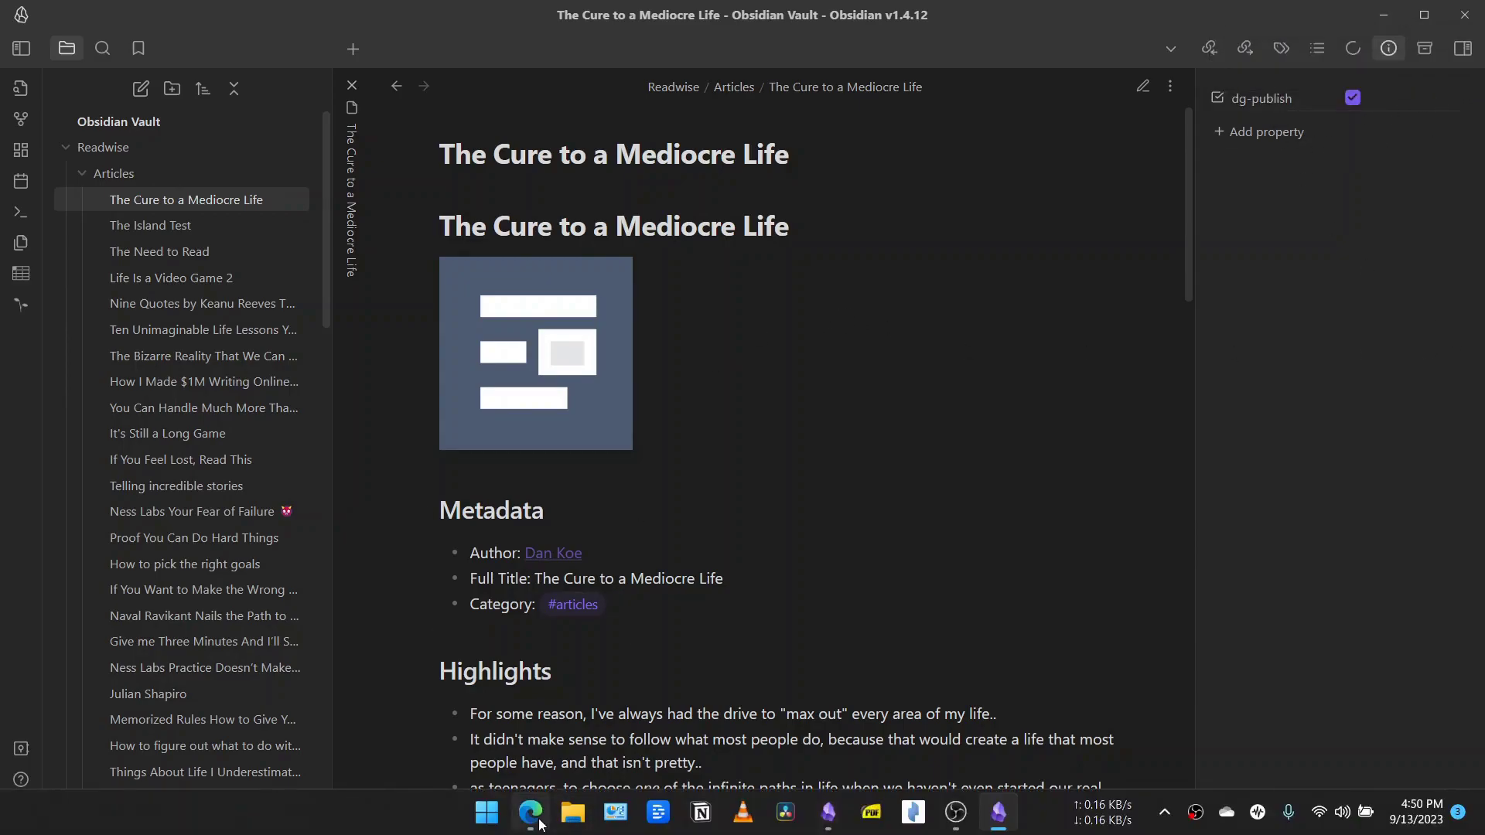
Switch to Edge, reload the garden site, open The Cure to a Mediocre Life page, and look through its highlights
click(531, 812)
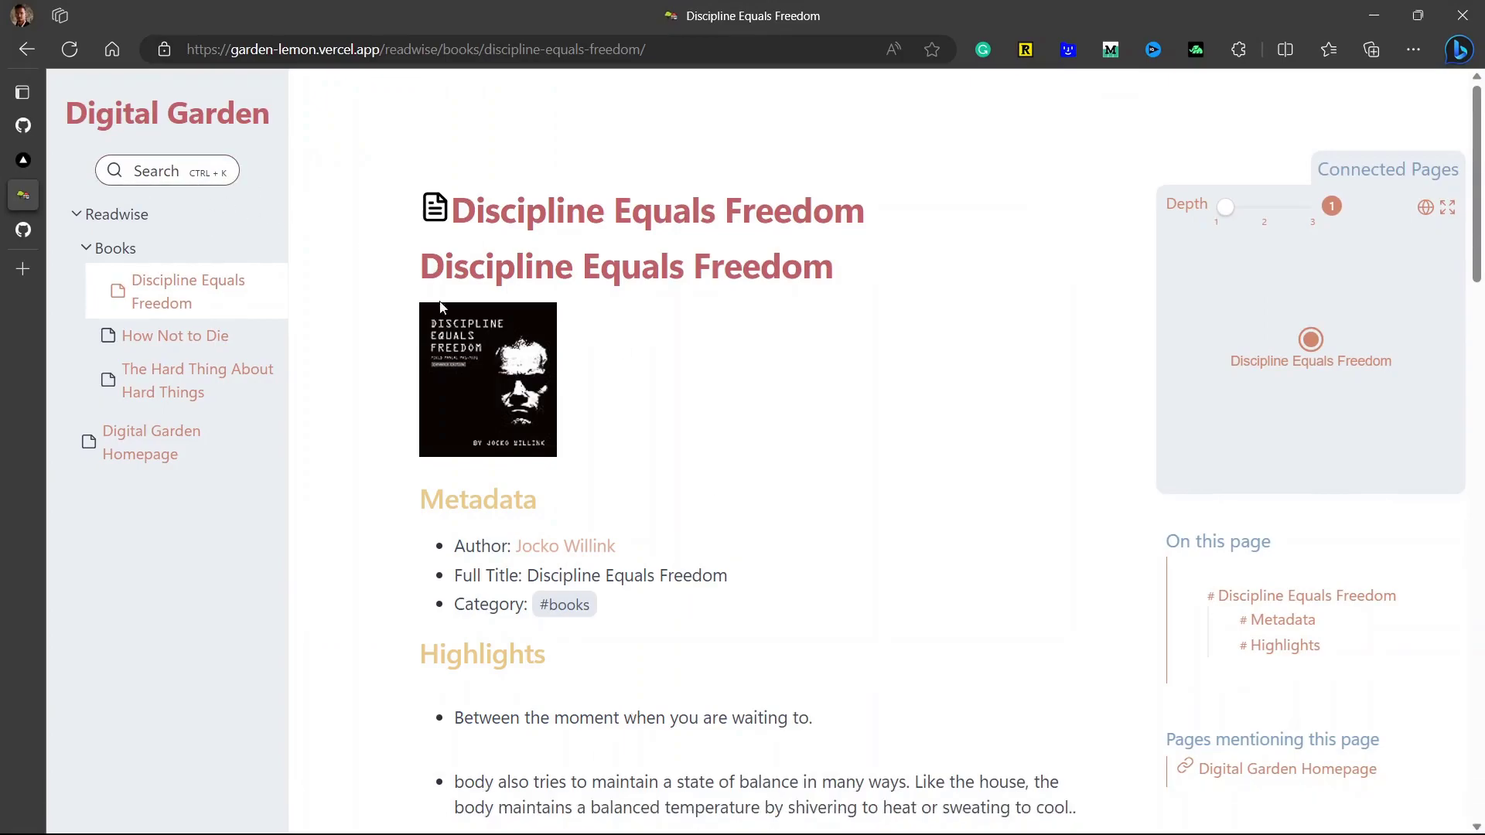
click(70, 48)
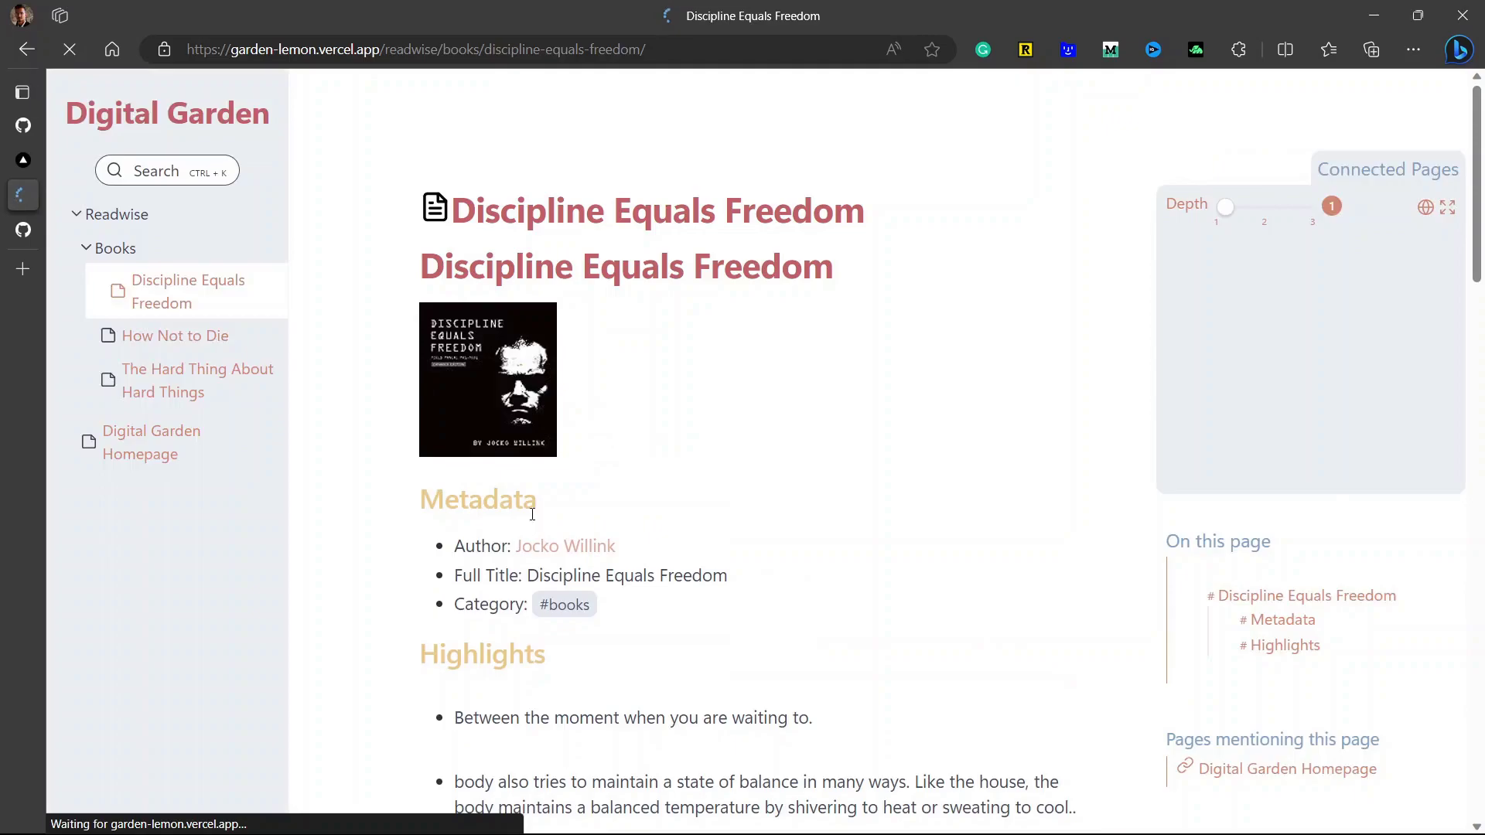
click(170, 280)
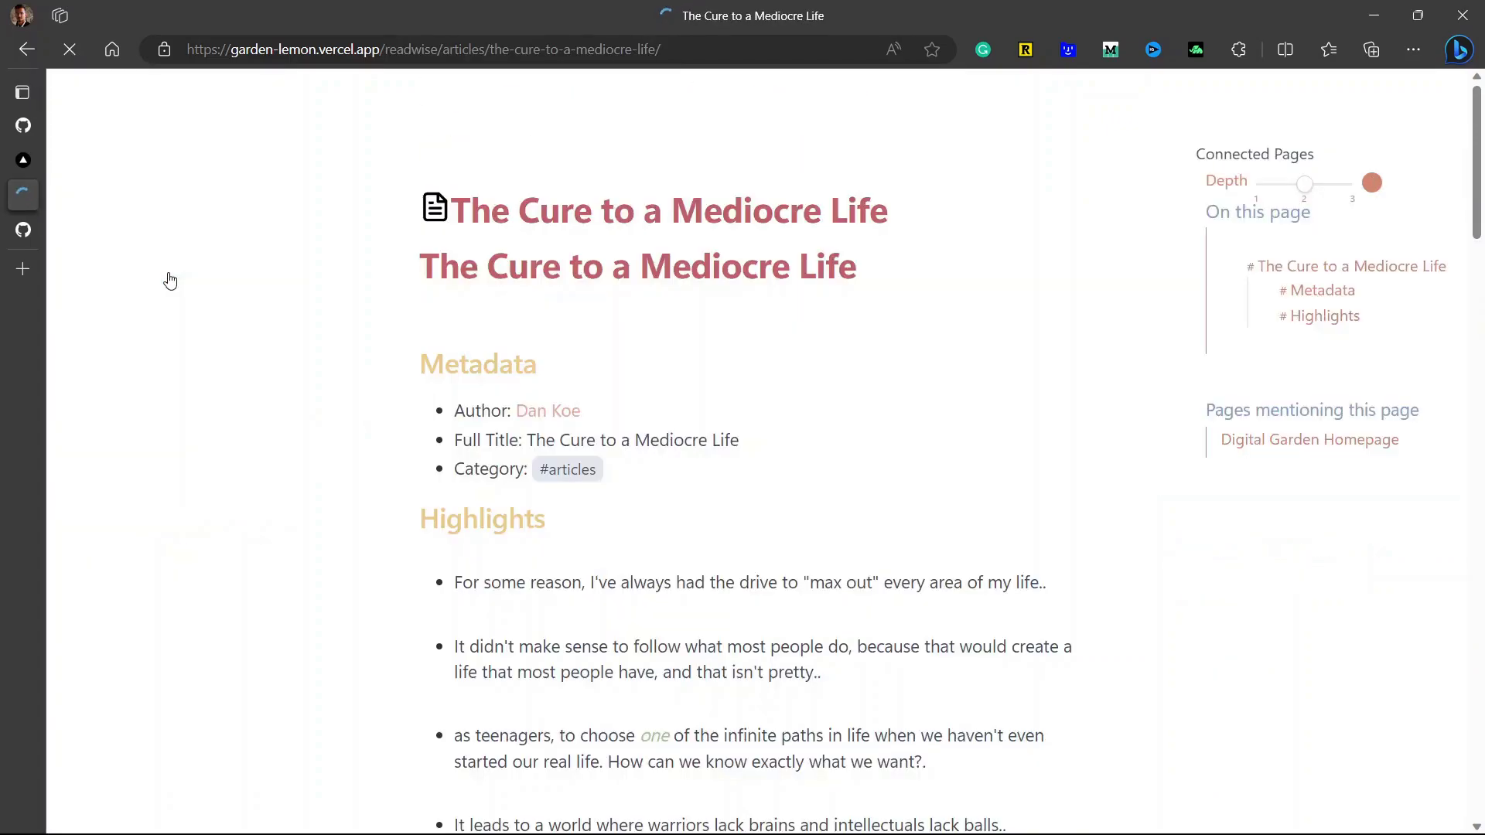
scroll(608, 391, down, 6)
scroll(610, 388, down, 15)
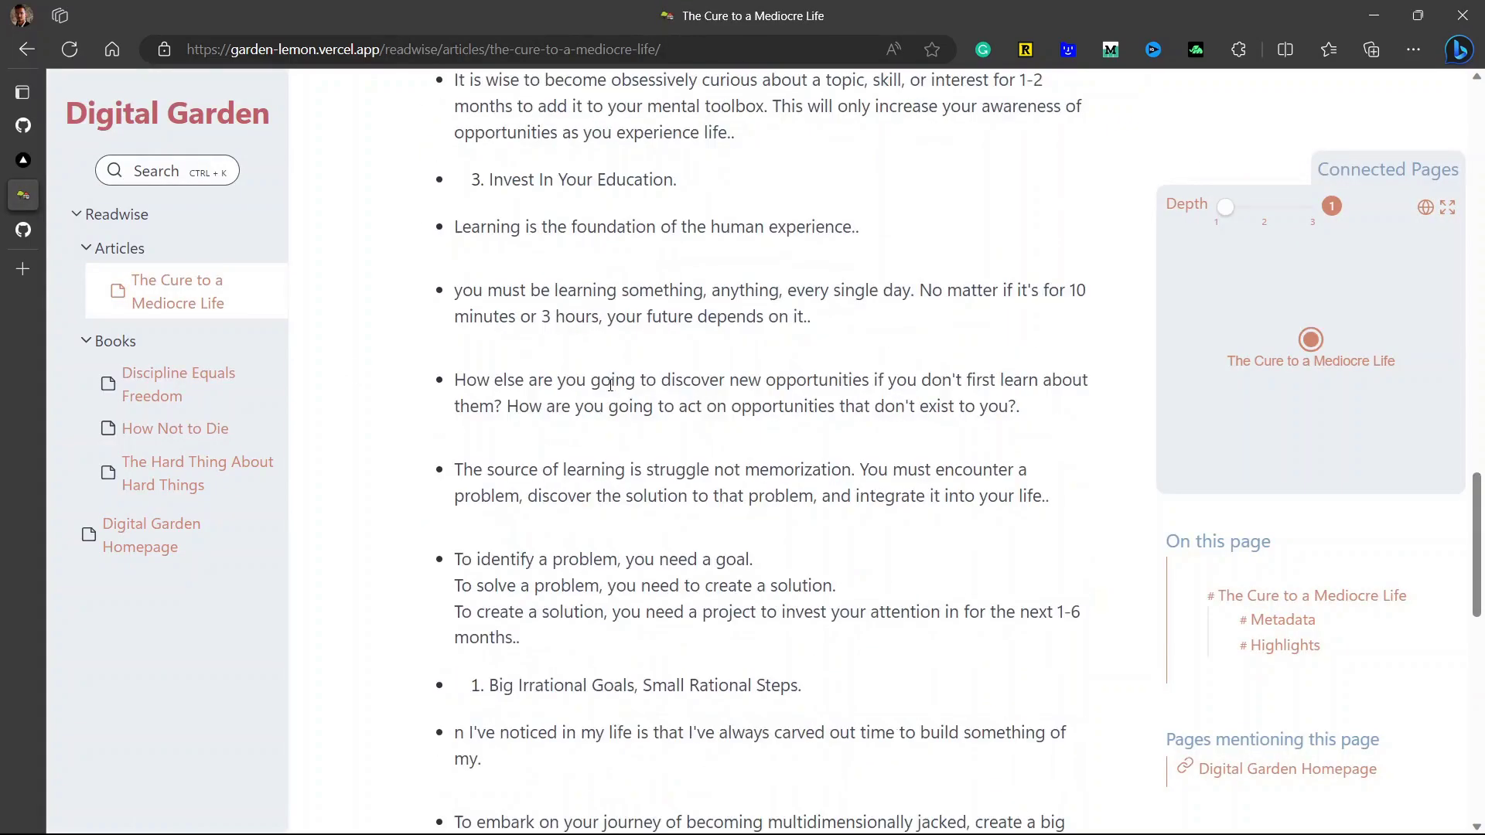